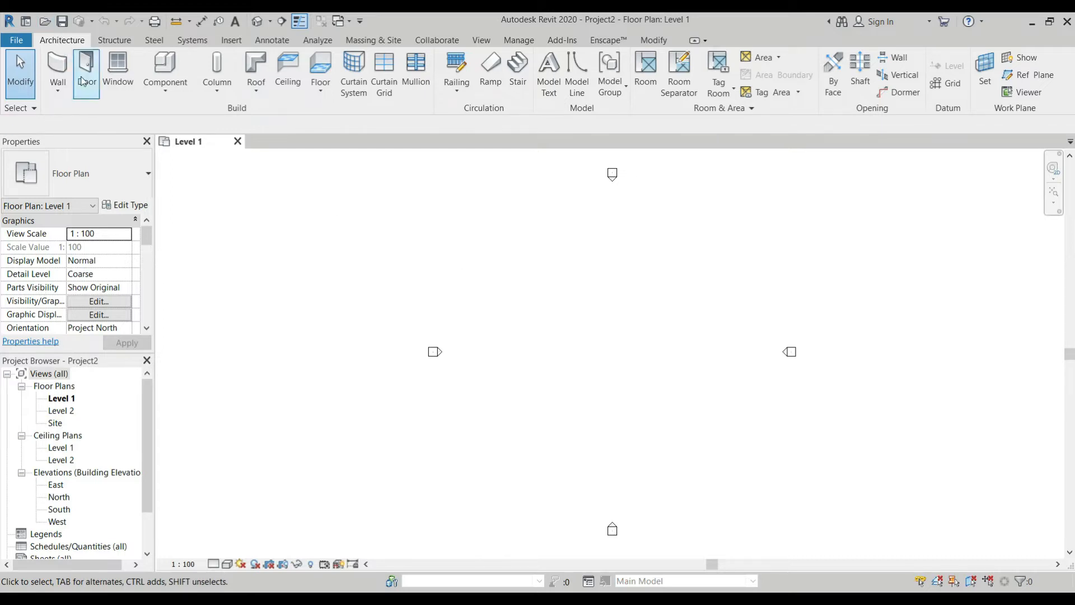
Start an in-place component in the Generic Models category and name it Model 1.
{"action": "left_click", "coordinate": [167, 90]}
{"action": "left_click", "coordinate": [177, 146]}
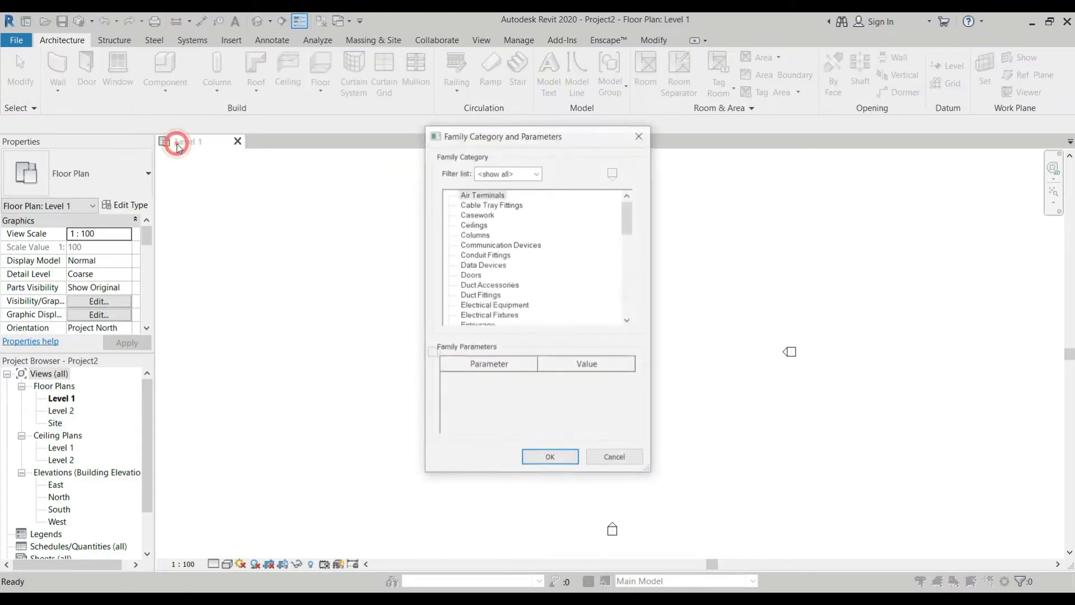
{"action": "left_click_drag", "start_coordinate": [554, 137], "coordinate": [666, 98]}
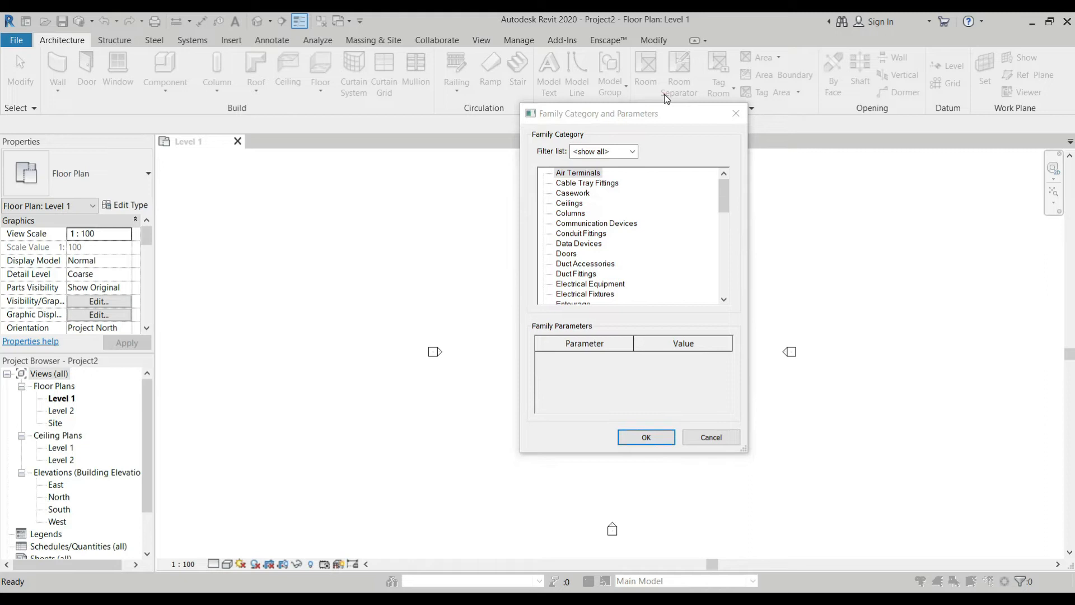
{"action": "left_click", "coordinate": [667, 92]}
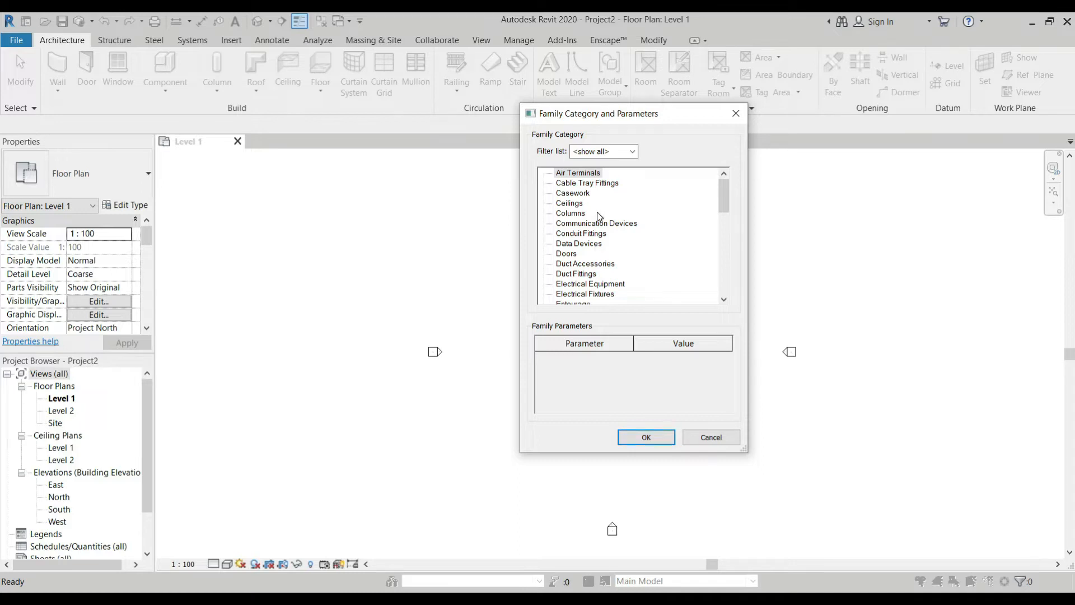
{"action": "scroll", "coordinate": [609, 206], "scroll_direction": "down", "scroll_amount": 1}
{"action": "scroll", "coordinate": [609, 206], "scroll_direction": "down", "scroll_amount": 3}
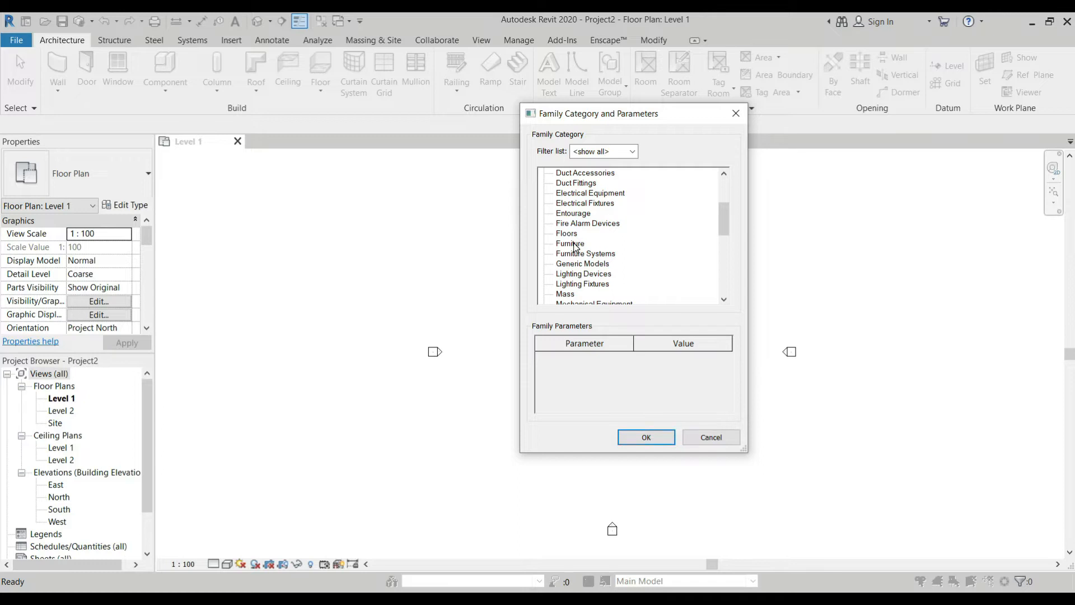
{"action": "left_click", "coordinate": [575, 245]}
{"action": "left_click", "coordinate": [602, 266]}
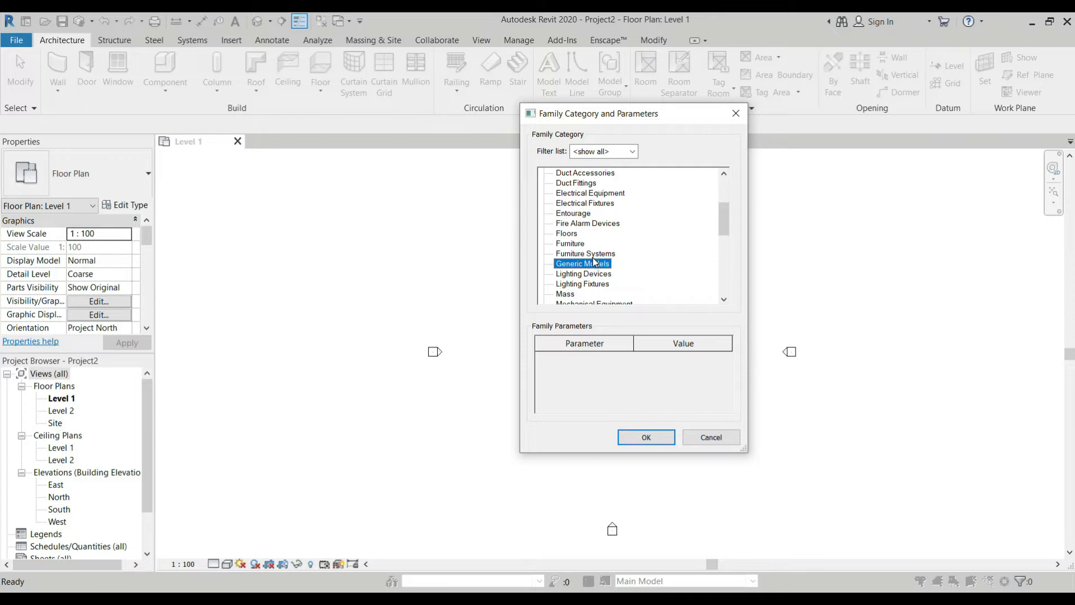
{"action": "left_click", "coordinate": [641, 445]}
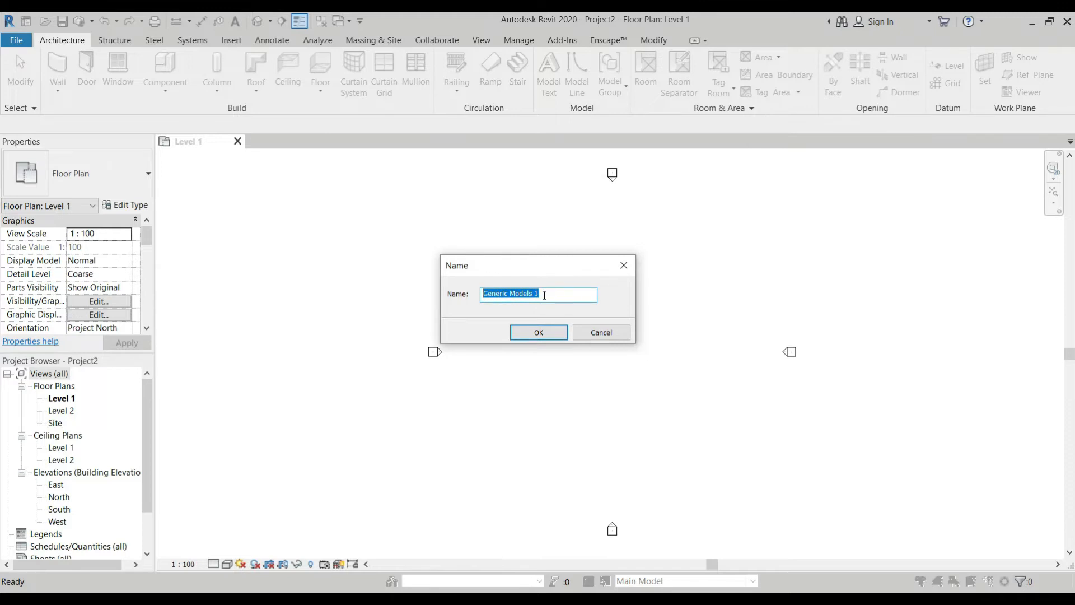
{"action": "type", "text": "Model 1"}
{"action": "left_click", "coordinate": [538, 332]}
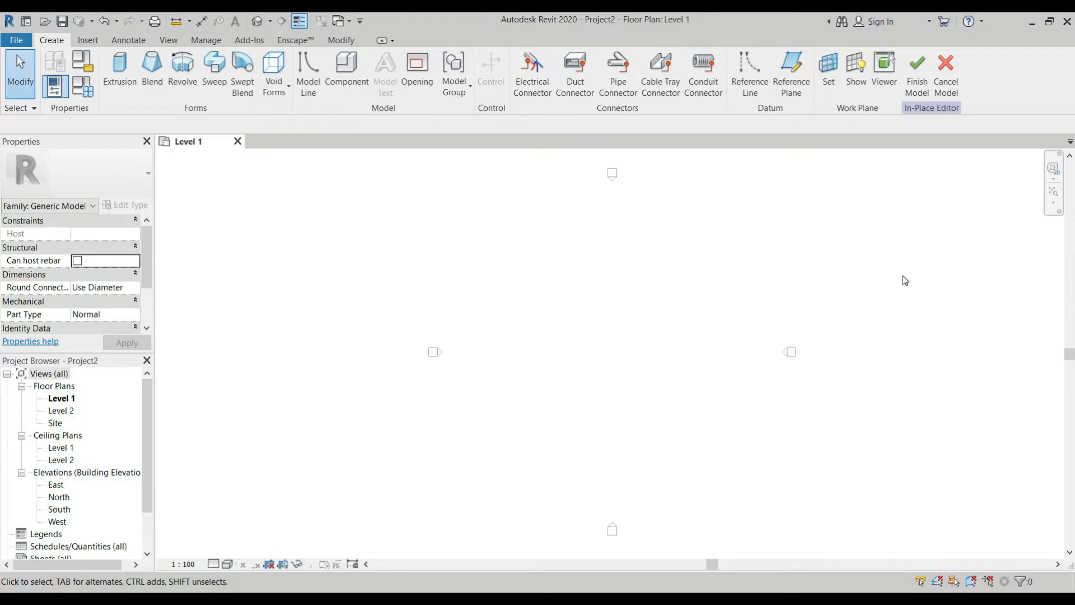
Inspect the Level 1 work plane in the plan and zoomed to fit in the work plane viewer, then hide both.
{"action": "left_click", "coordinate": [862, 84]}
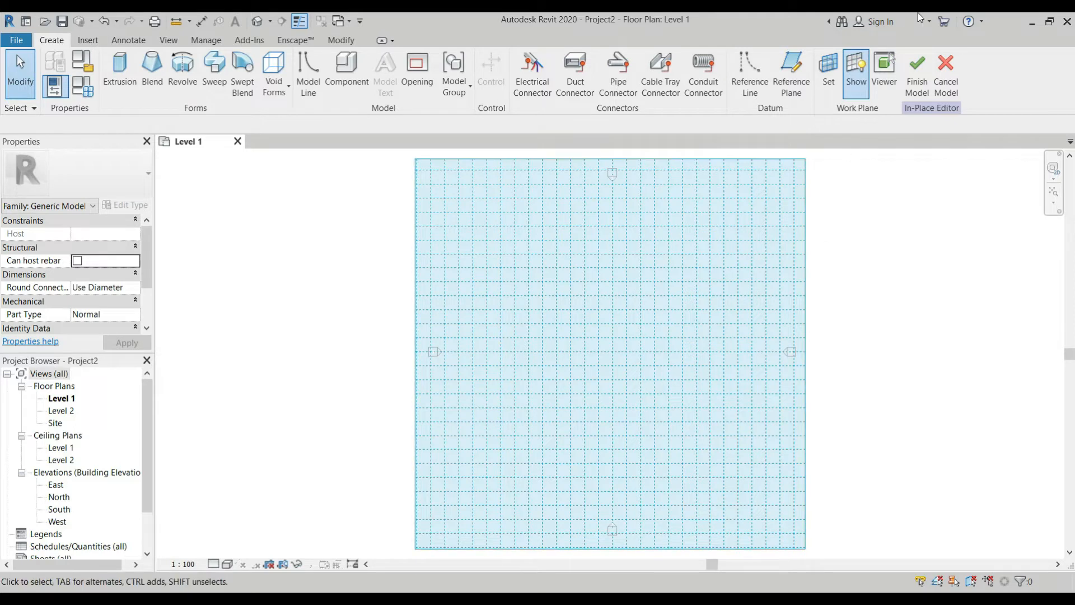
{"action": "left_click", "coordinate": [893, 85]}
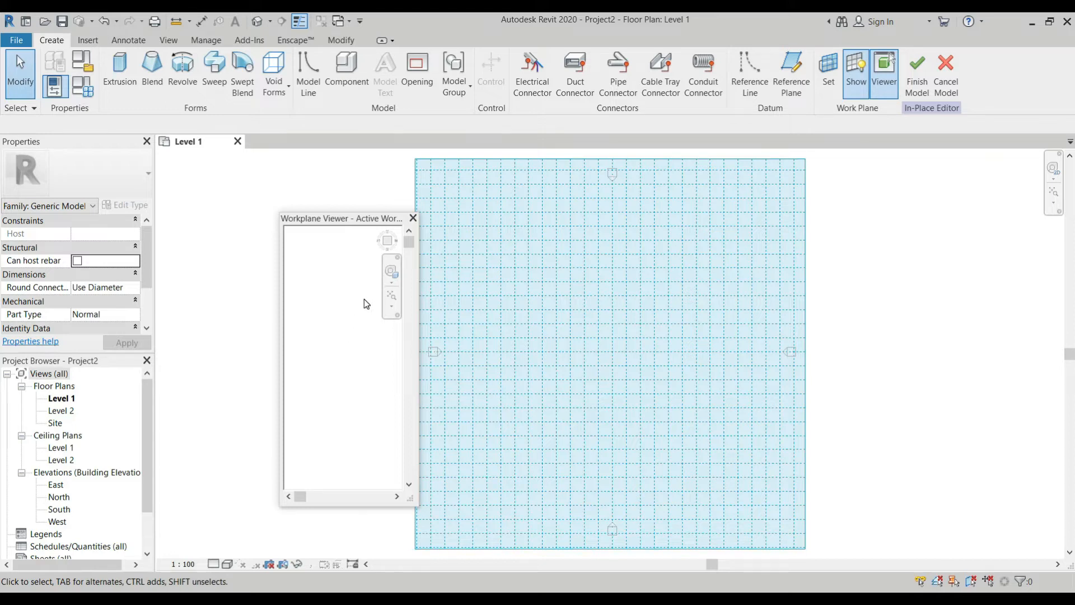
{"action": "left_click", "coordinate": [393, 297]}
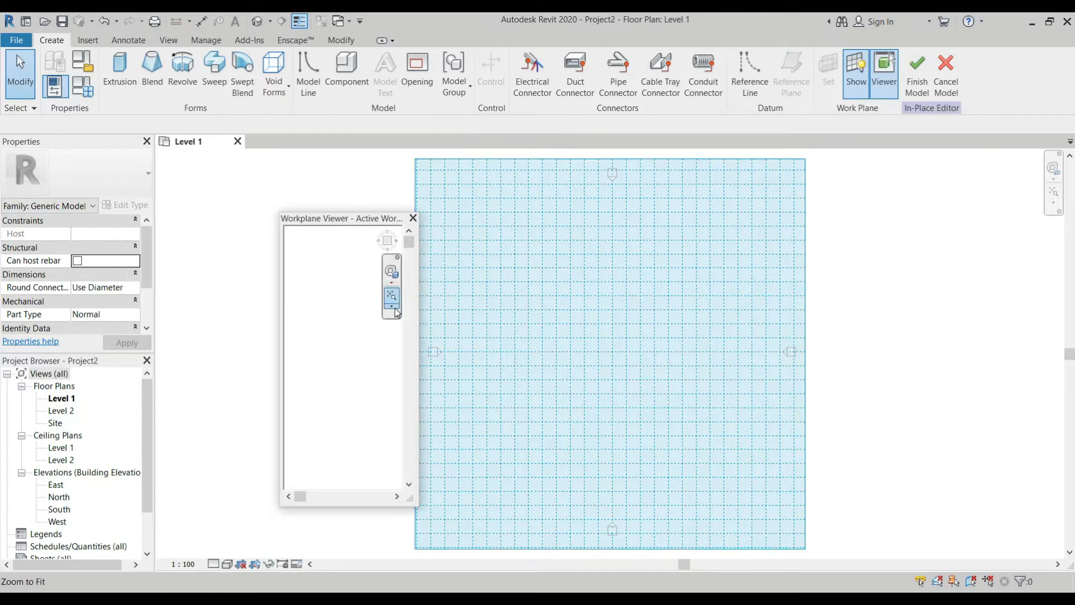
{"action": "left_click", "coordinate": [395, 309]}
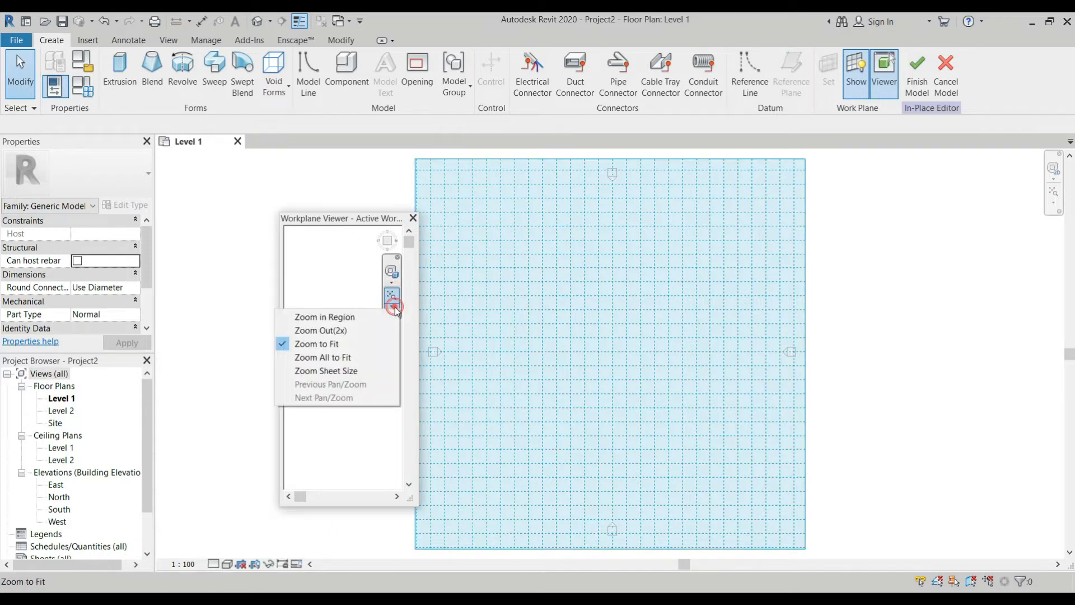
{"action": "left_click", "coordinate": [335, 350]}
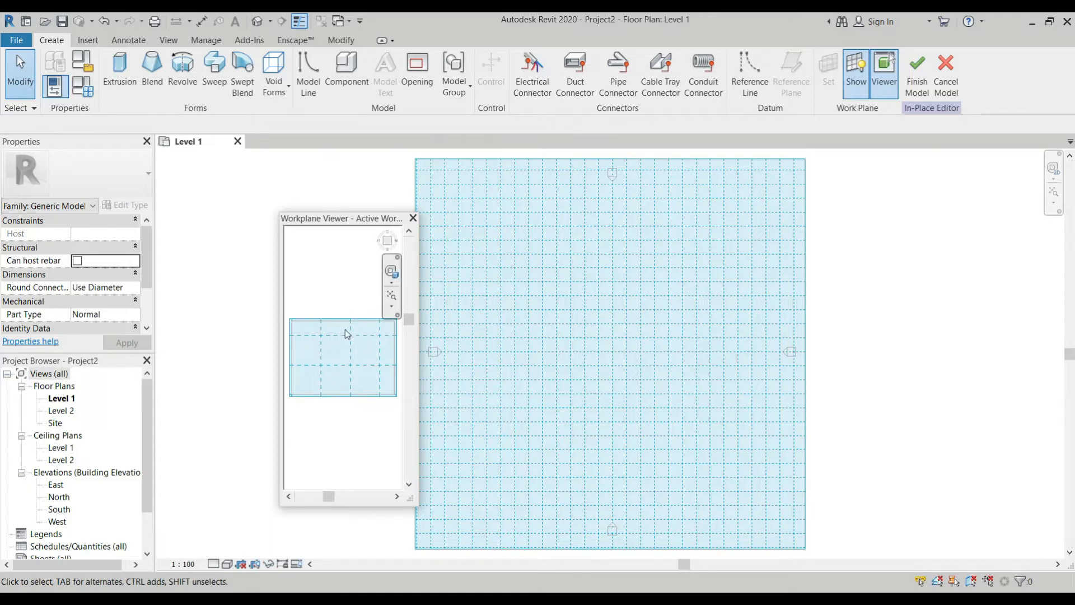
{"action": "left_click", "coordinate": [413, 217]}
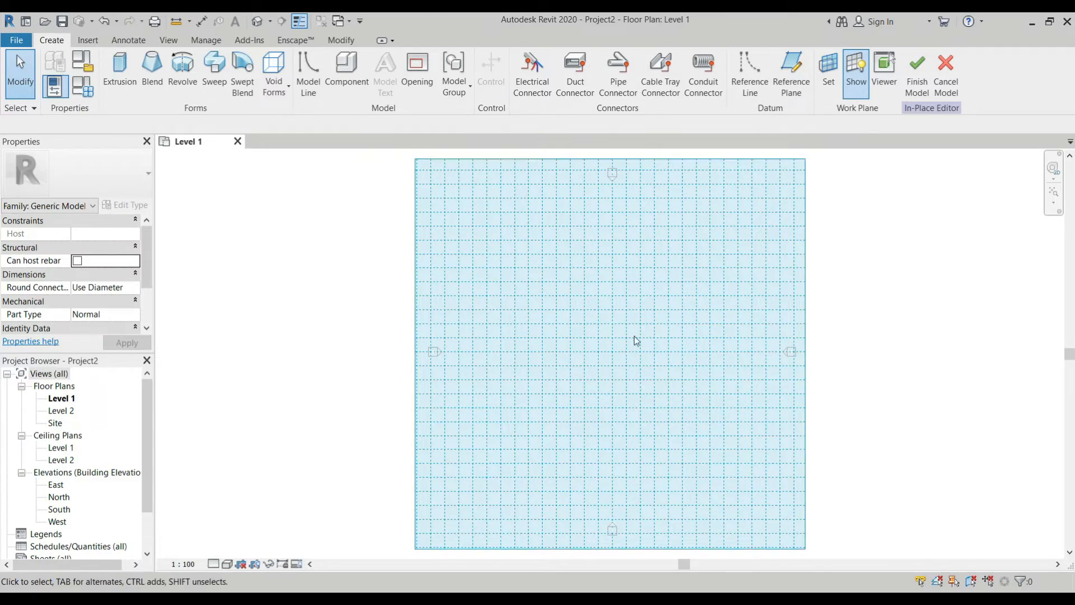
{"action": "left_click", "coordinate": [856, 75]}
{"action": "left_click", "coordinate": [857, 85]}
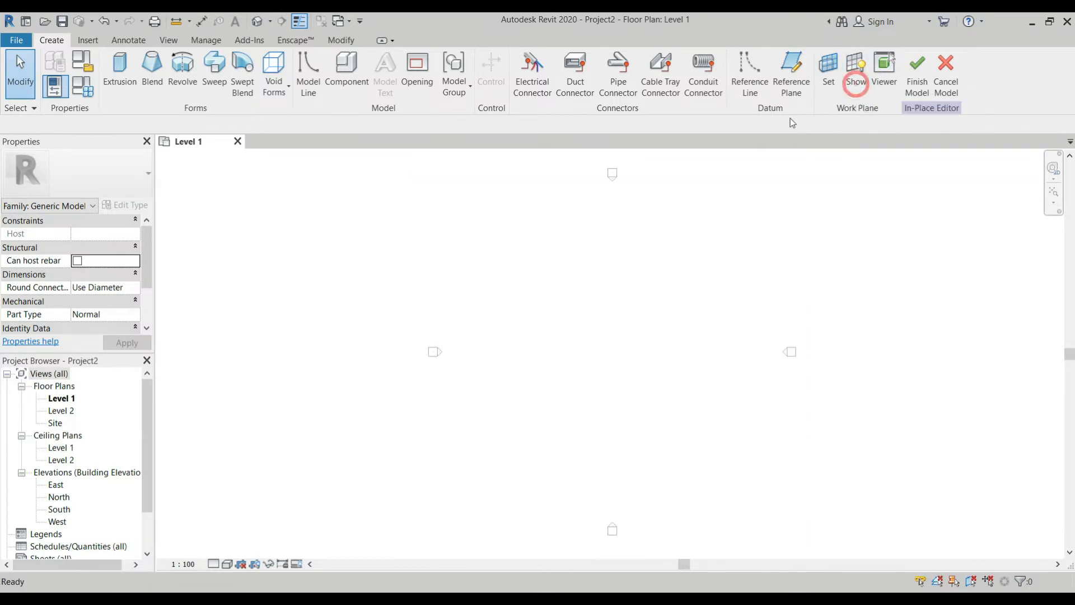
Draw a horizontal reference plane across the upper half of the area between the elevation markers in the Level 1 plan.
{"action": "left_click", "coordinate": [801, 80]}
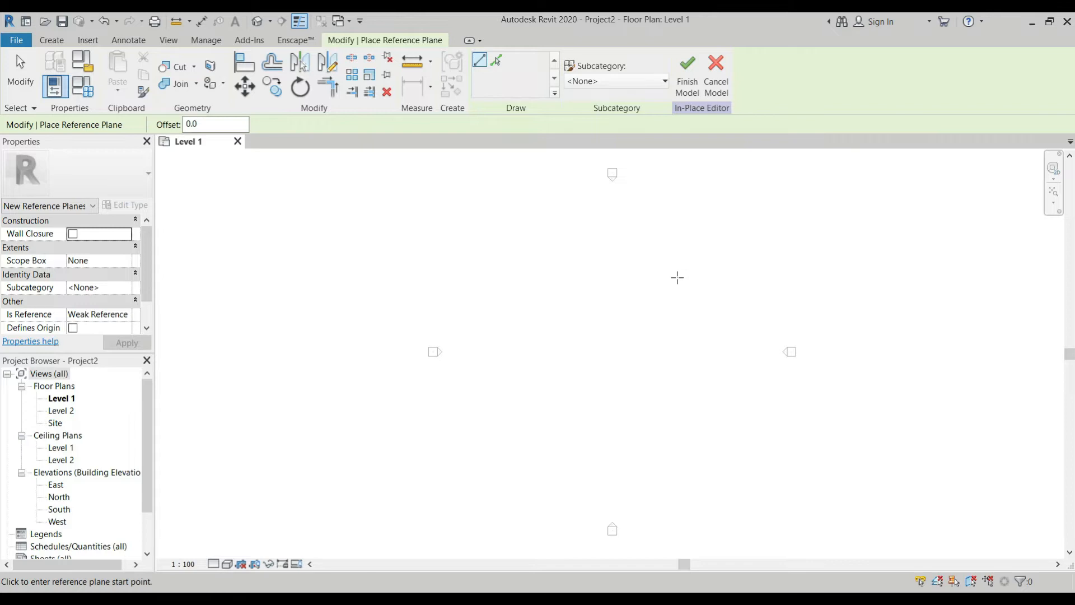
{"action": "left_click", "coordinate": [485, 261]}
{"action": "left_click", "coordinate": [735, 262]}
{"action": "key", "text": "Escape"}
{"action": "key", "text": "Escape"}
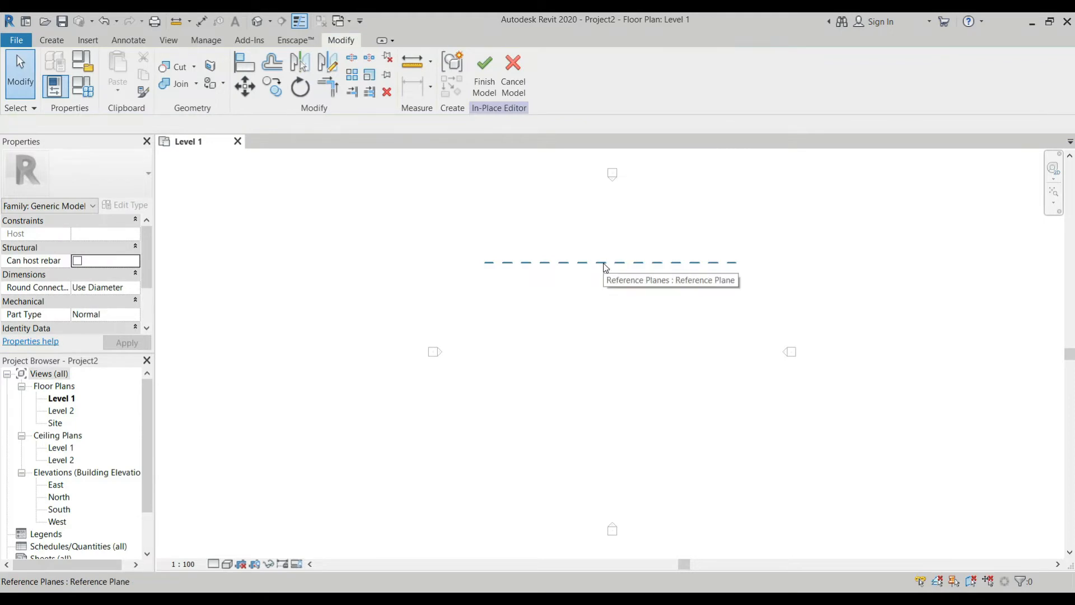
{"action": "left_click", "coordinate": [611, 262]}
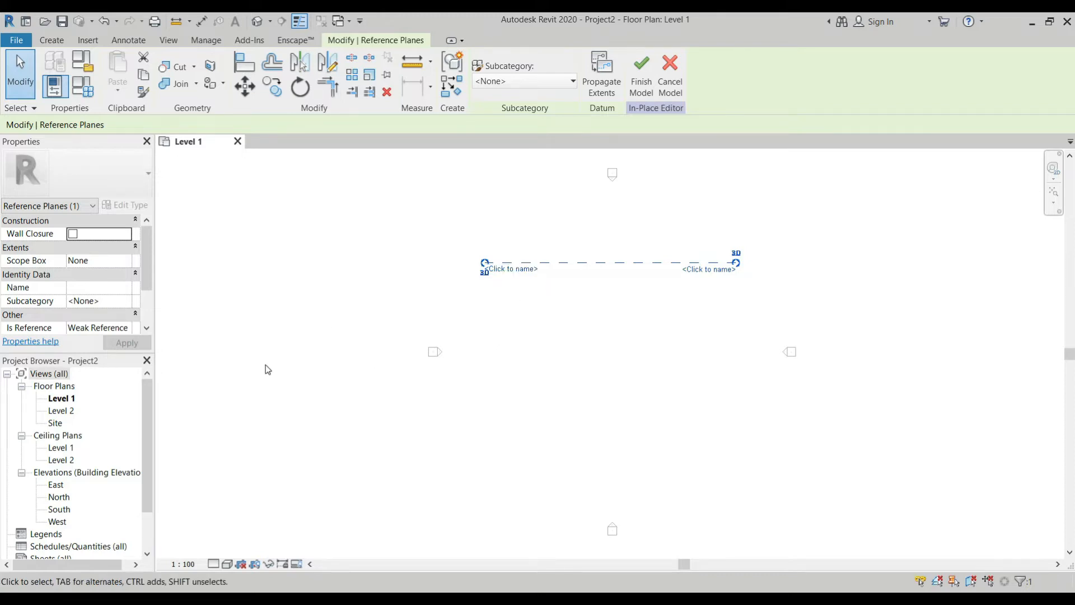
Open the South elevation, finish the in-place model and undo that finish.
{"action": "double_click", "coordinate": [59, 509]}
{"action": "left_click", "coordinate": [639, 72]}
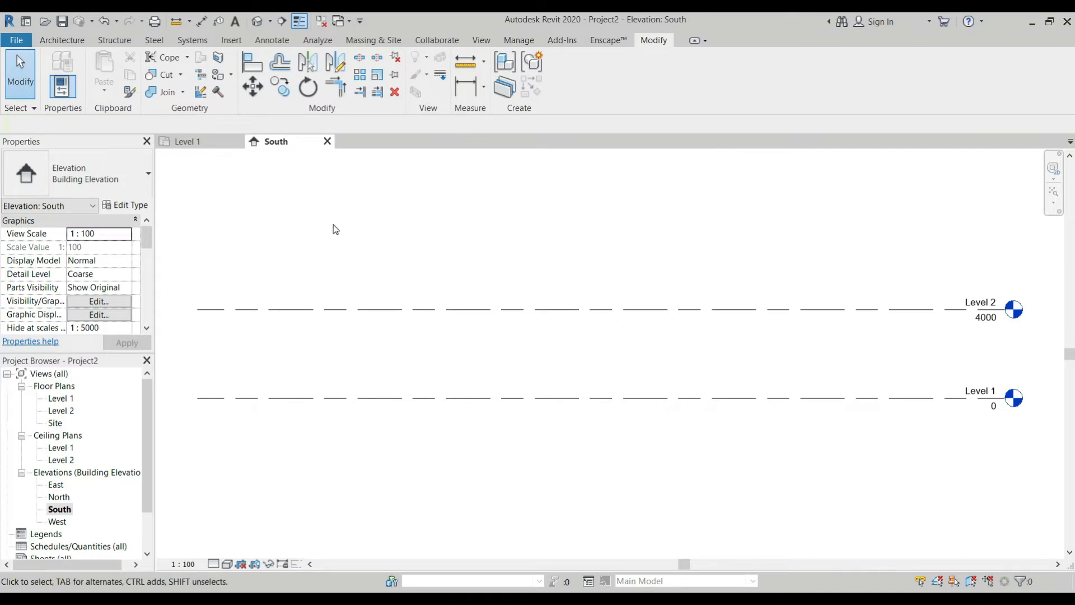
{"action": "key", "text": "ctrl+z"}
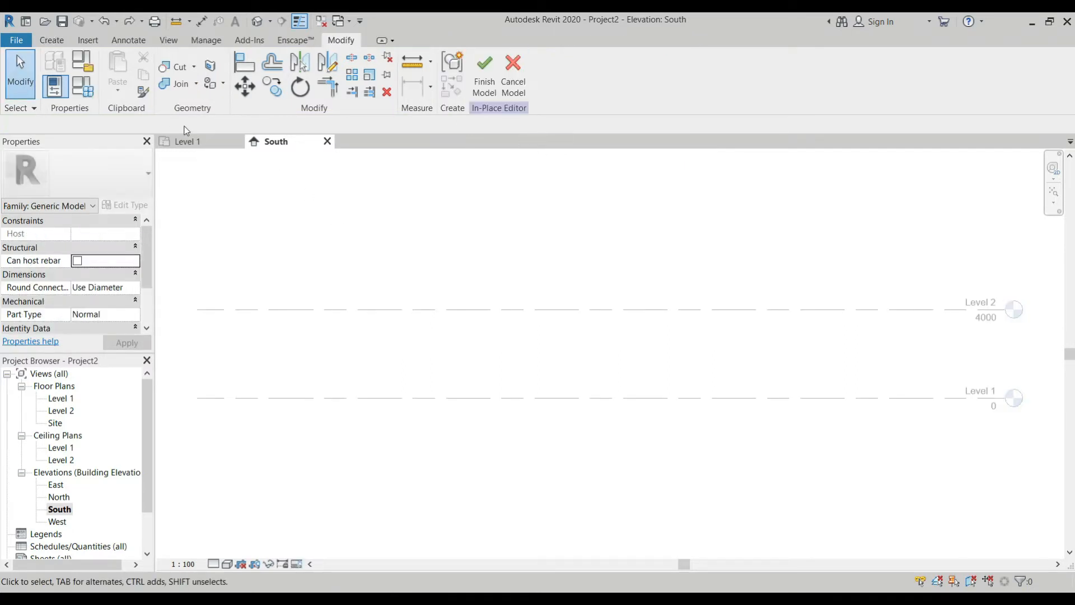
Try to show the work plane in the South elevation, decline setting one, and return to the Level 1 floor plan.
{"action": "left_click", "coordinate": [54, 41]}
{"action": "left_click", "coordinate": [871, 77]}
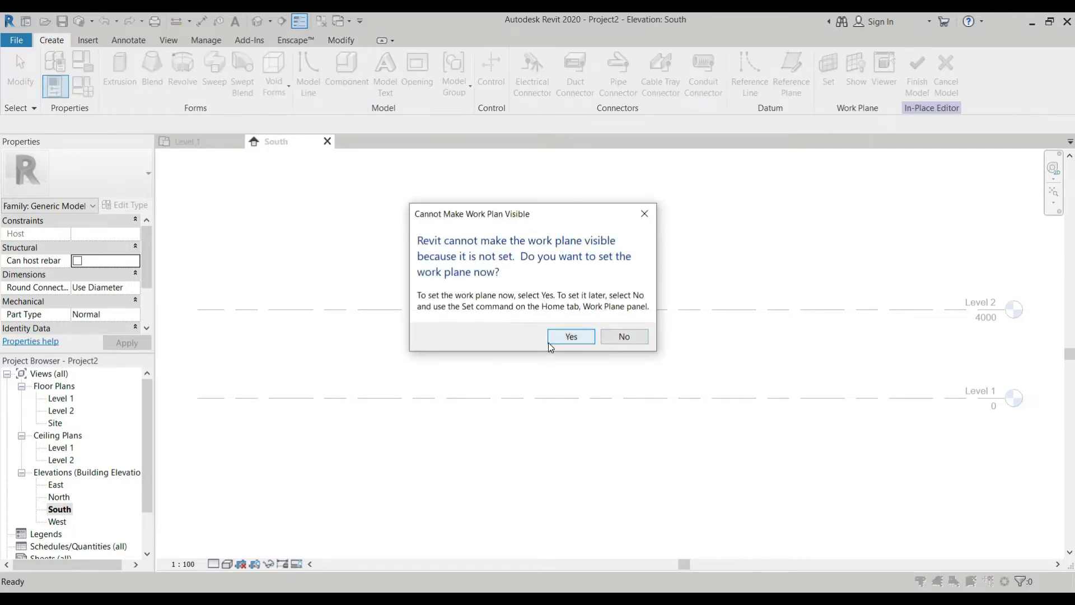
{"action": "left_click", "coordinate": [621, 336]}
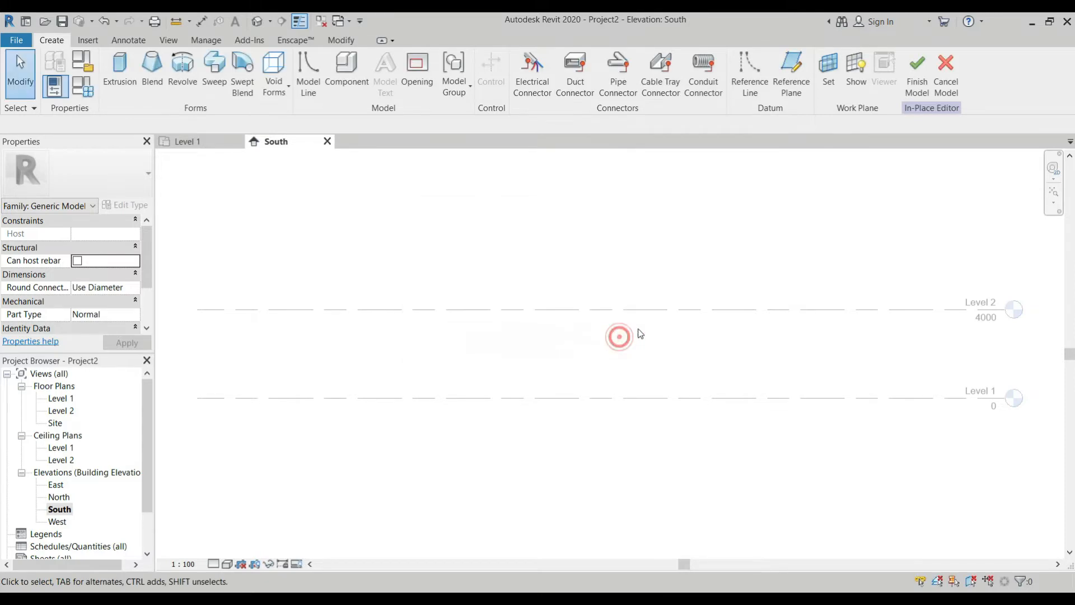
{"action": "left_click", "coordinate": [53, 398]}
{"action": "double_click", "coordinate": [53, 399]}
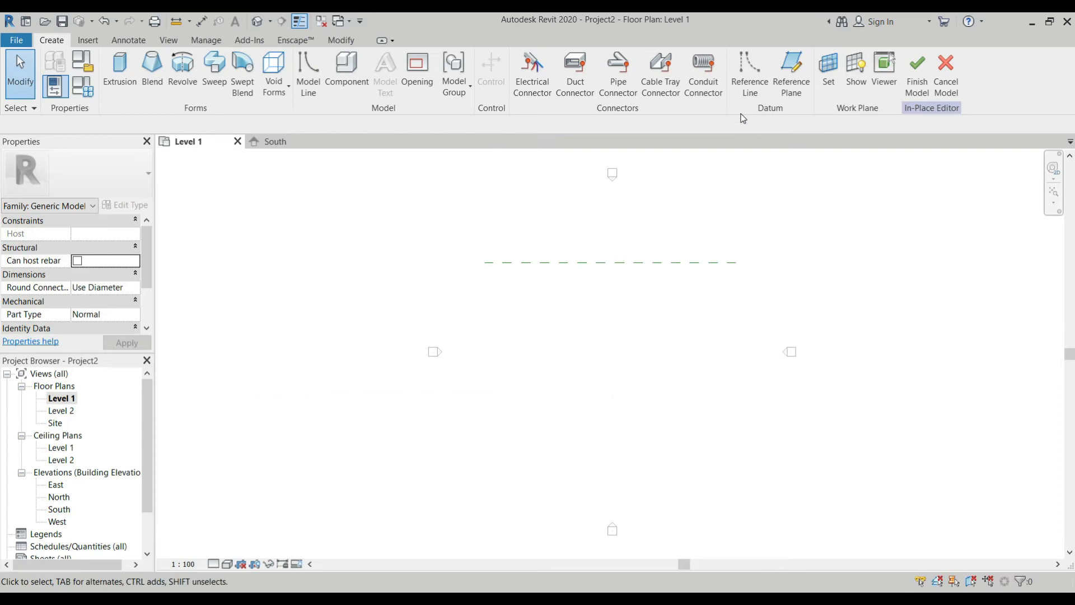
Set the work plane by picking the horizontal reference plane, and open the South elevation for sketching on it.
{"action": "left_click", "coordinate": [830, 72]}
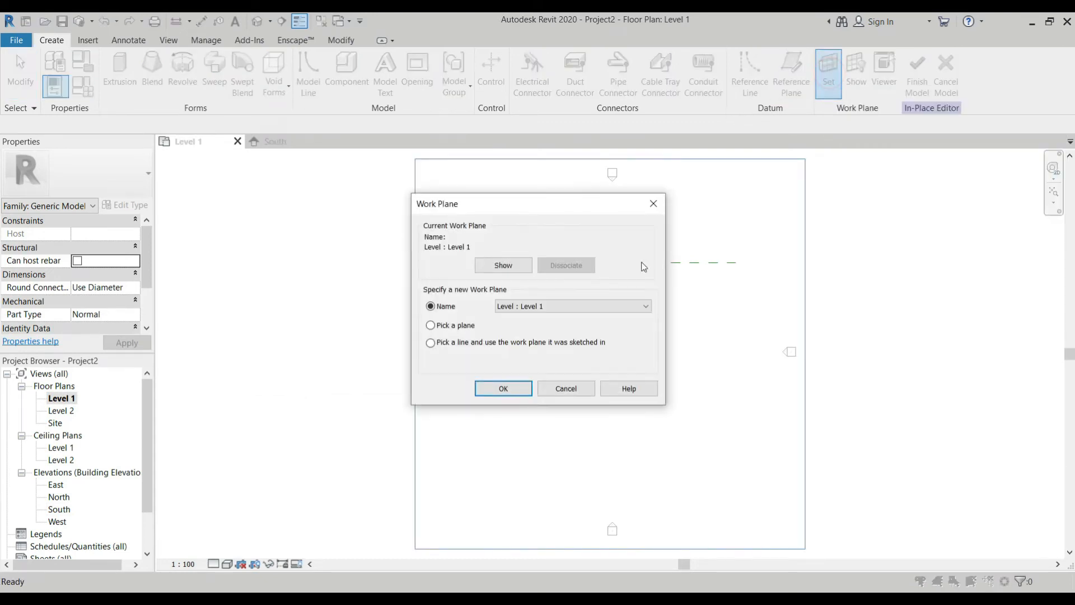
{"action": "left_click", "coordinate": [432, 326]}
{"action": "left_click", "coordinate": [430, 306]}
{"action": "left_click", "coordinate": [534, 316]}
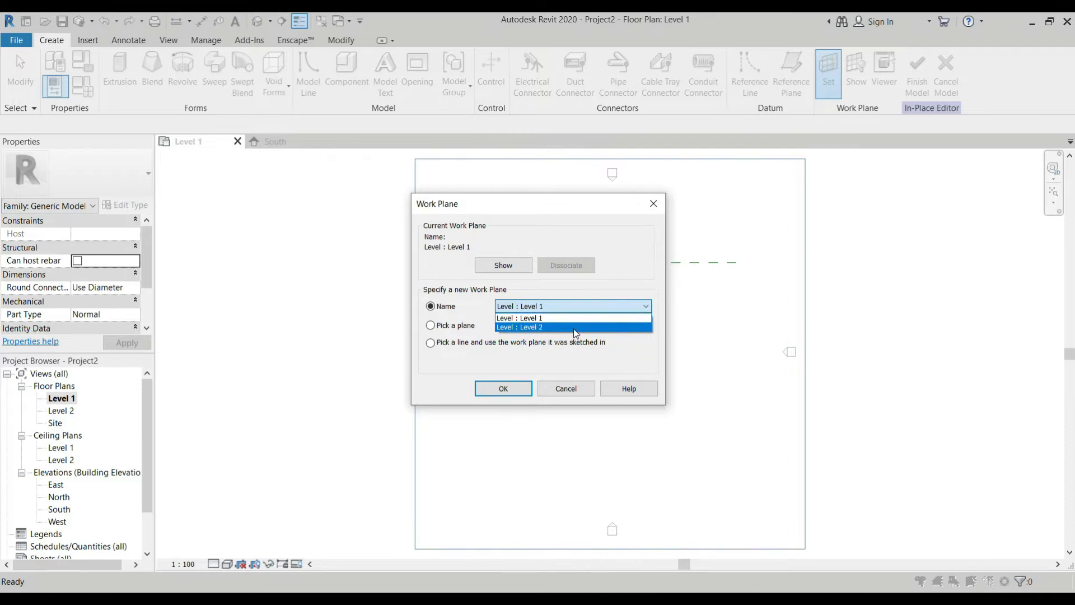
{"action": "left_click", "coordinate": [431, 327]}
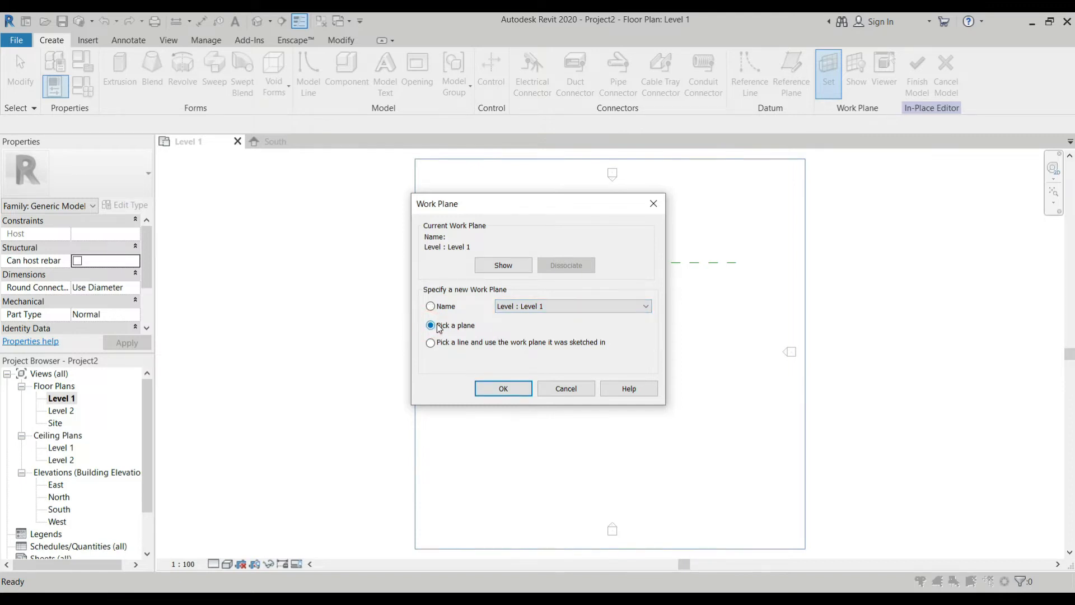
{"action": "left_click", "coordinate": [504, 389]}
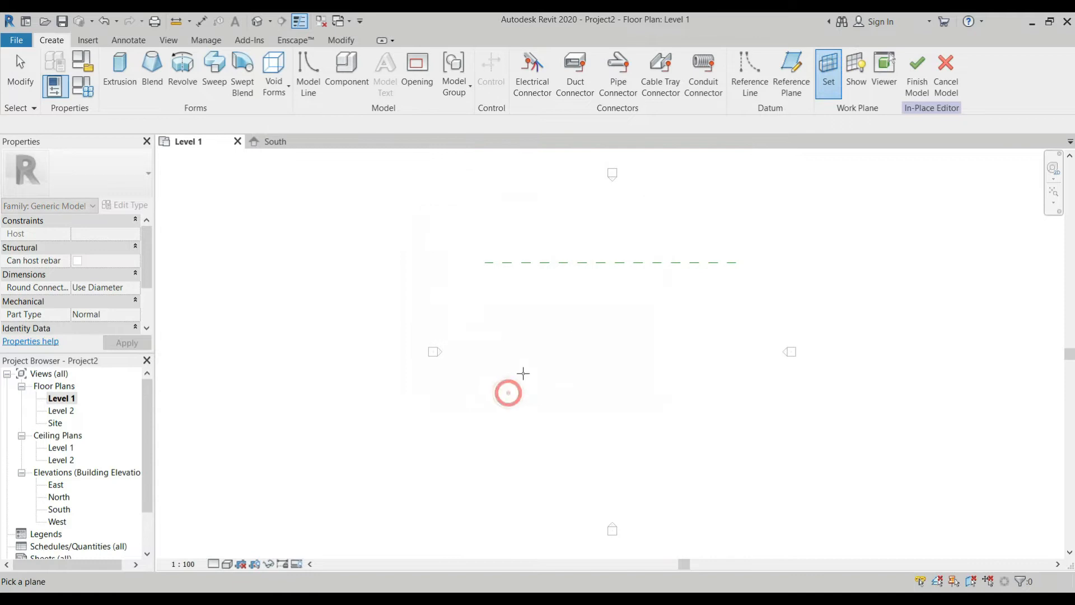
{"action": "left_click", "coordinate": [612, 264]}
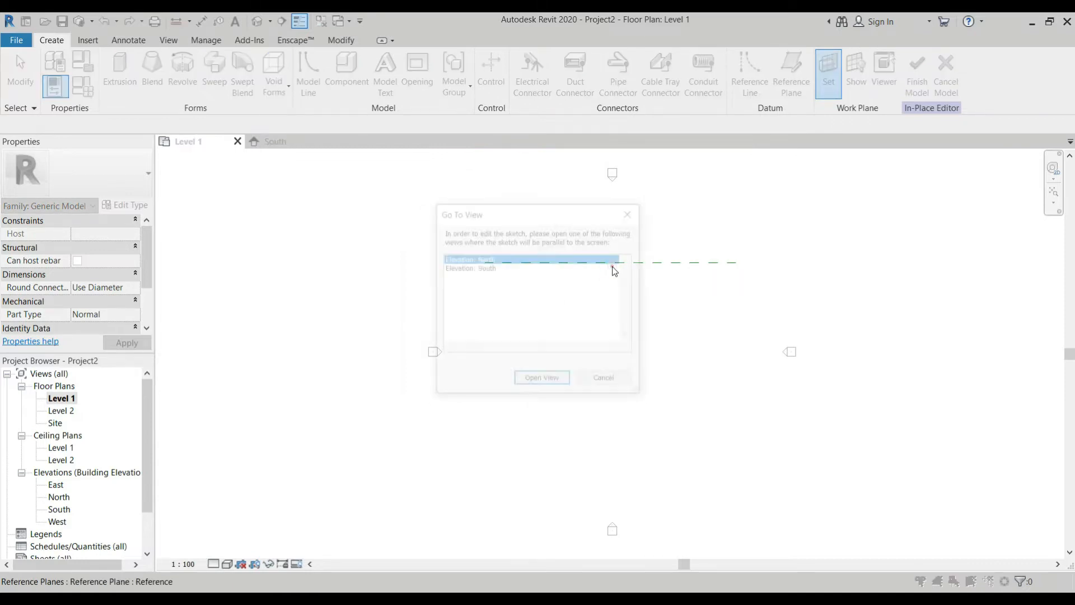
{"action": "left_click", "coordinate": [482, 269]}
{"action": "left_click", "coordinate": [551, 382]}
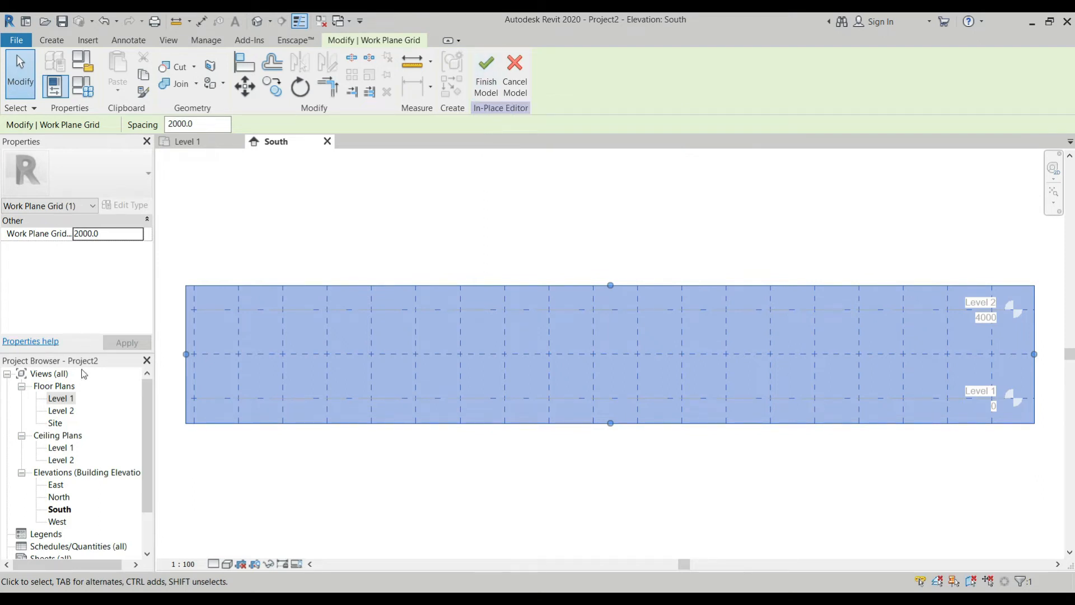
Hide the work plane grid in the South elevation and show the work plane in the Level 1 floor plan.
{"action": "left_click", "coordinate": [52, 42]}
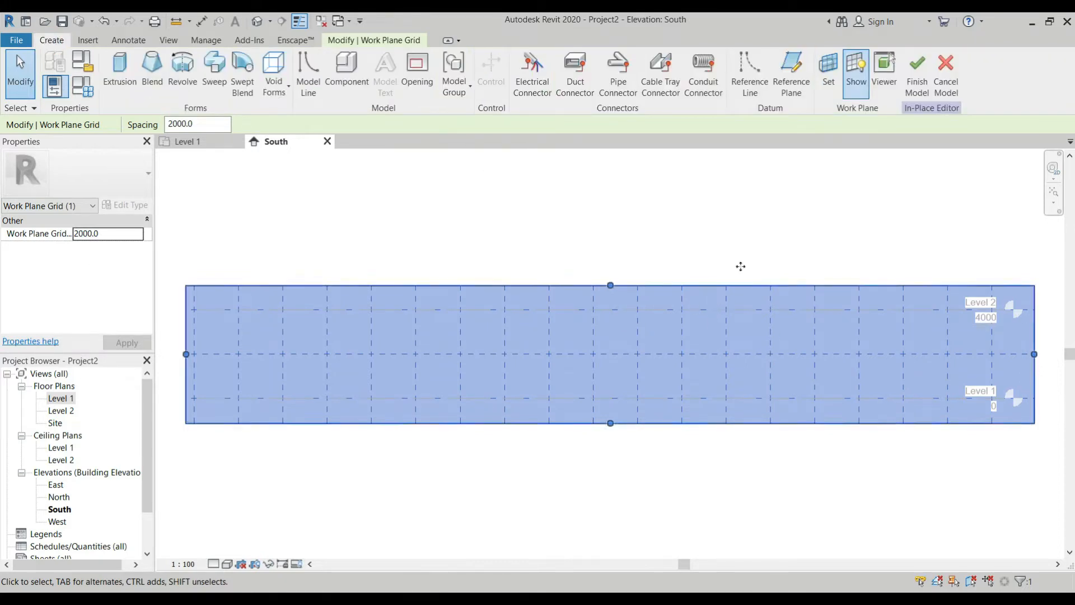
{"action": "left_click", "coordinate": [856, 70]}
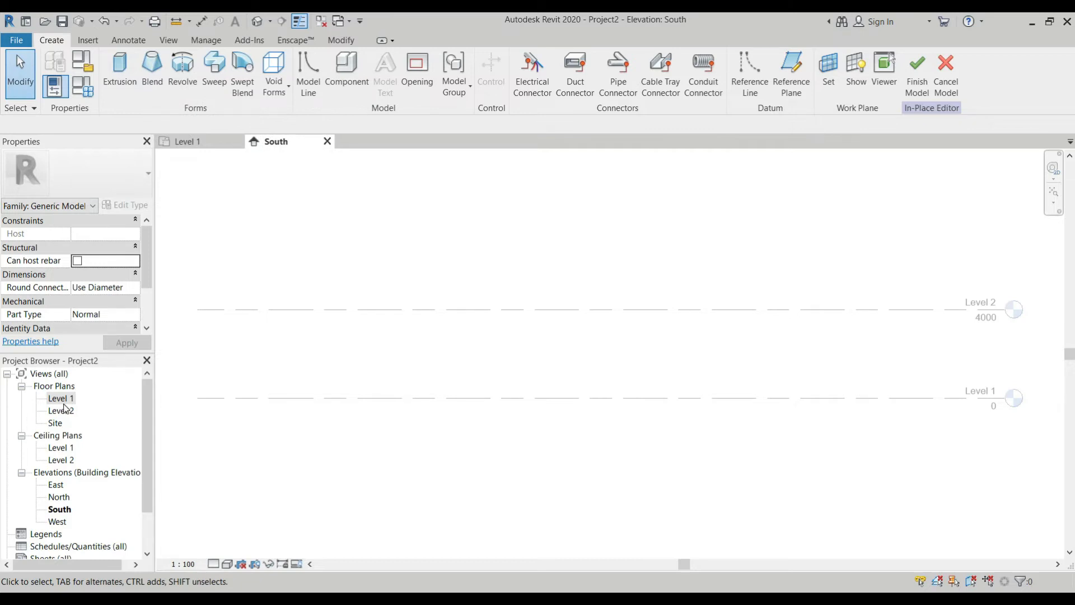
{"action": "left_click", "coordinate": [201, 142]}
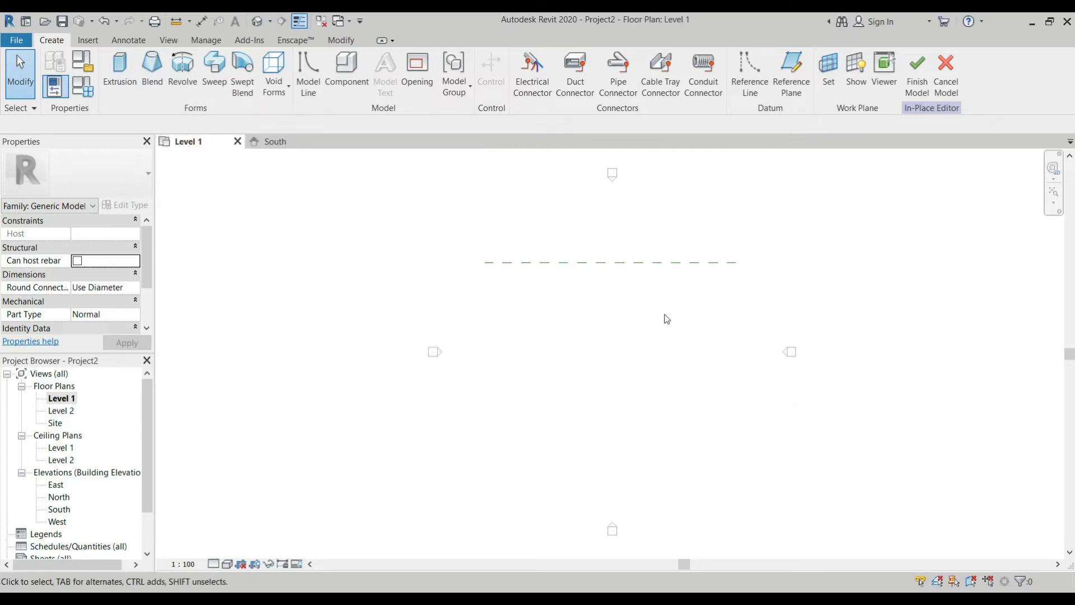
{"action": "left_click", "coordinate": [855, 72]}
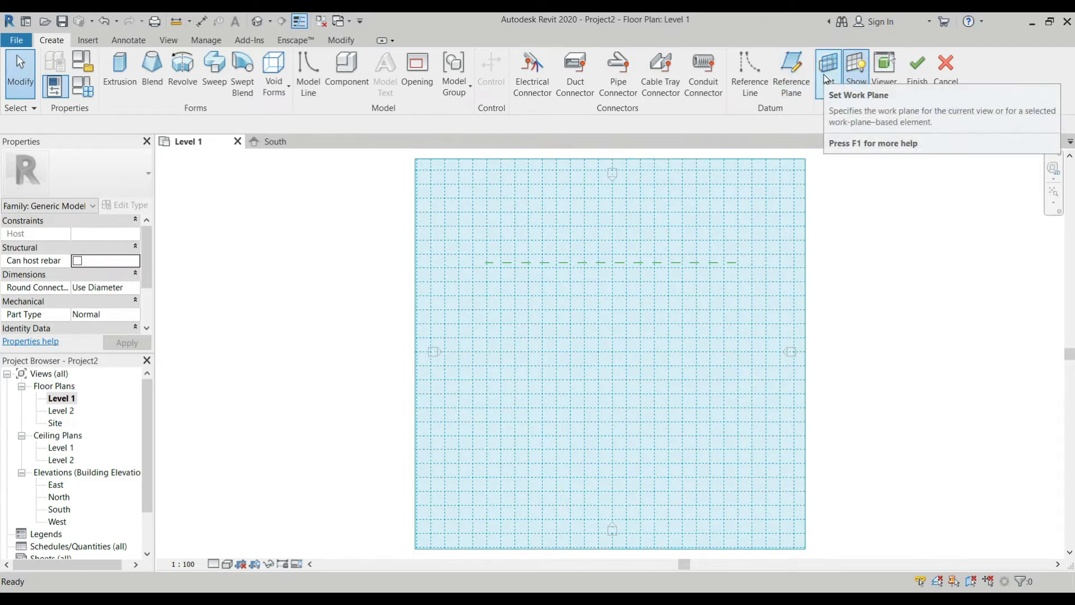
Set the floor plan's work plane by name to Level : Level 1.
{"action": "left_click", "coordinate": [824, 75]}
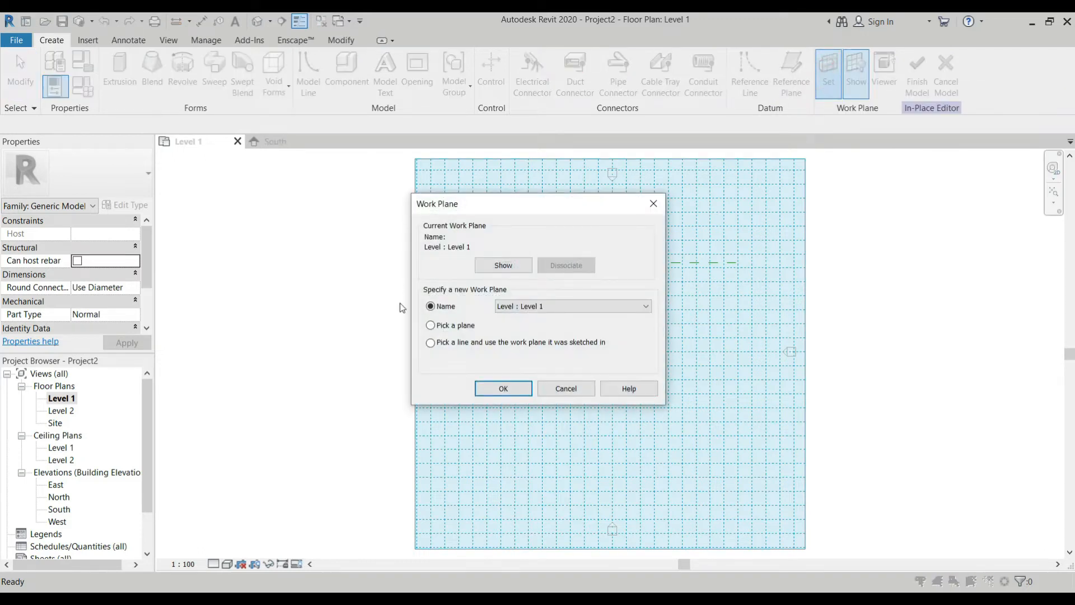
{"action": "left_click", "coordinate": [502, 390]}
{"action": "left_click", "coordinate": [782, 257]}
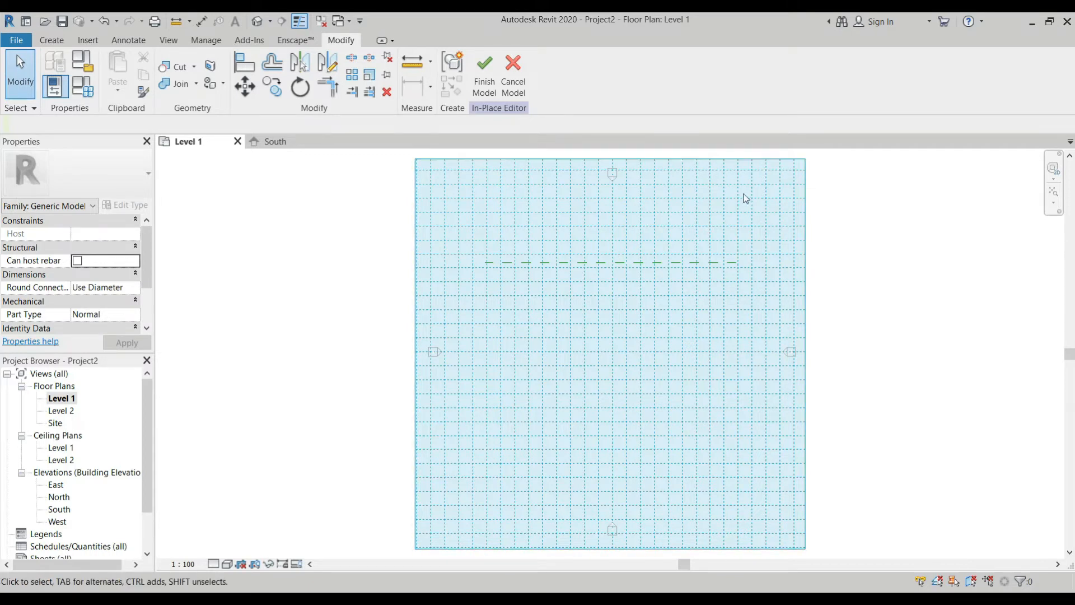
{"action": "left_click", "coordinate": [48, 41]}
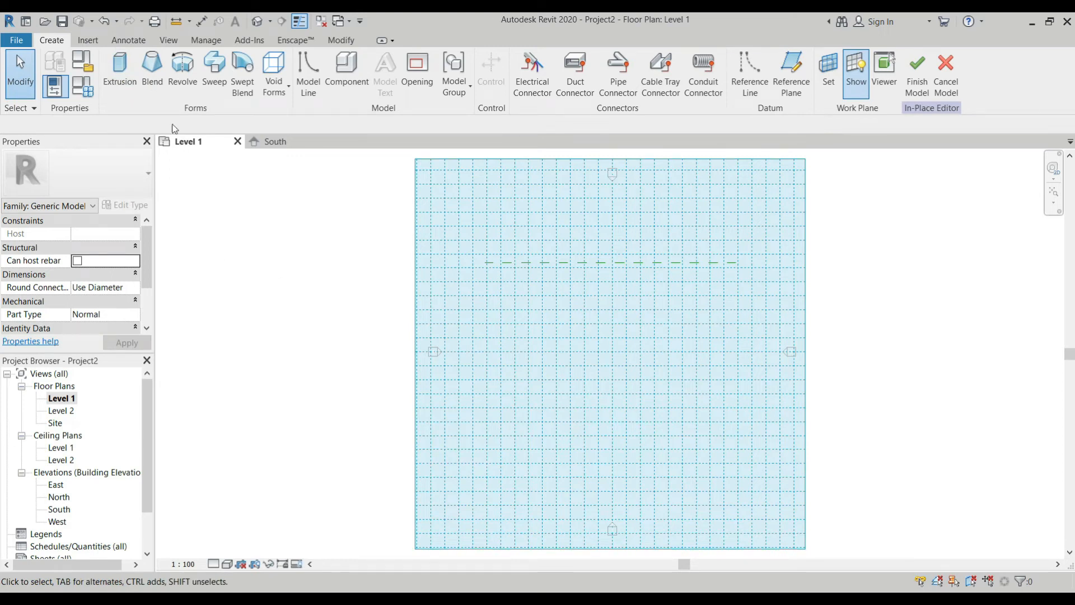
Start an extrusion on Level 1 and sketch a rectangle 6000 wide by 4000 high below the reference plane.
{"action": "left_click", "coordinate": [122, 66]}
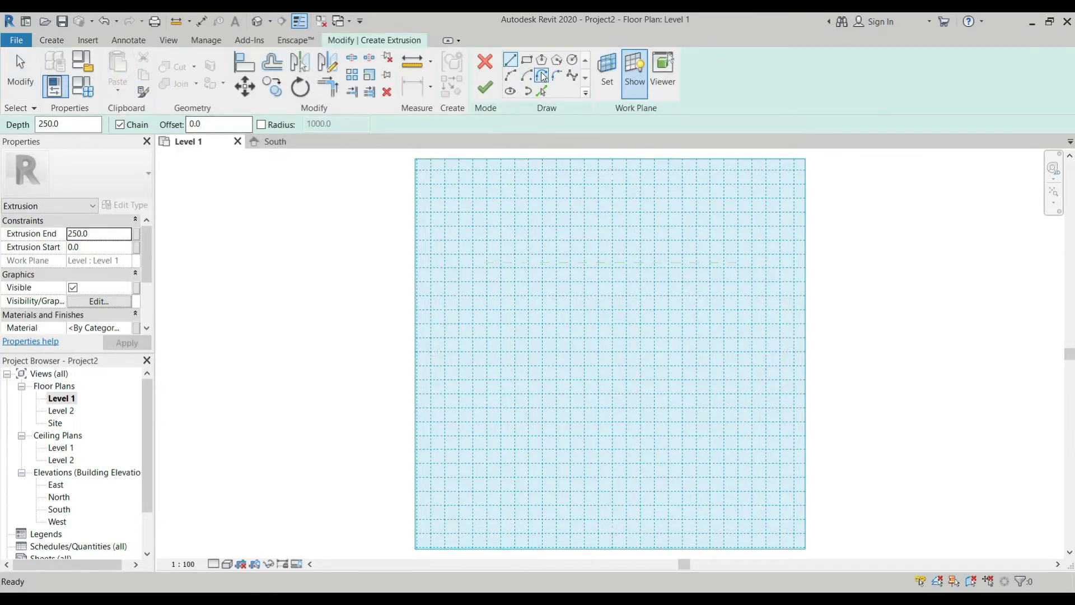
{"action": "left_click", "coordinate": [526, 60]}
{"action": "left_click", "coordinate": [473, 323]}
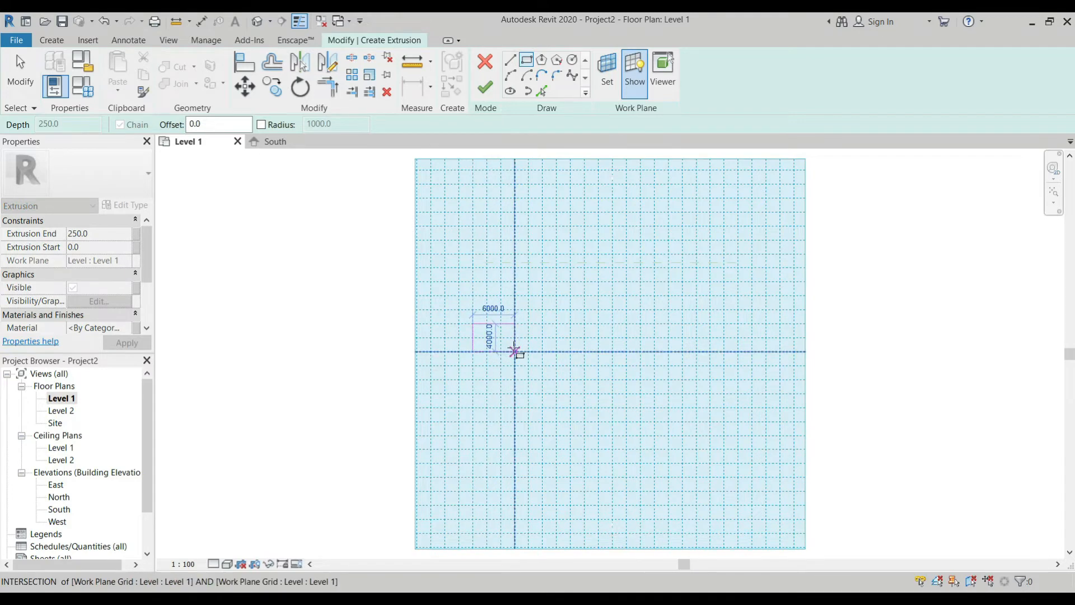
{"action": "left_click", "coordinate": [515, 352]}
{"action": "scroll", "coordinate": [493, 359], "scroll_direction": "up", "scroll_amount": 3}
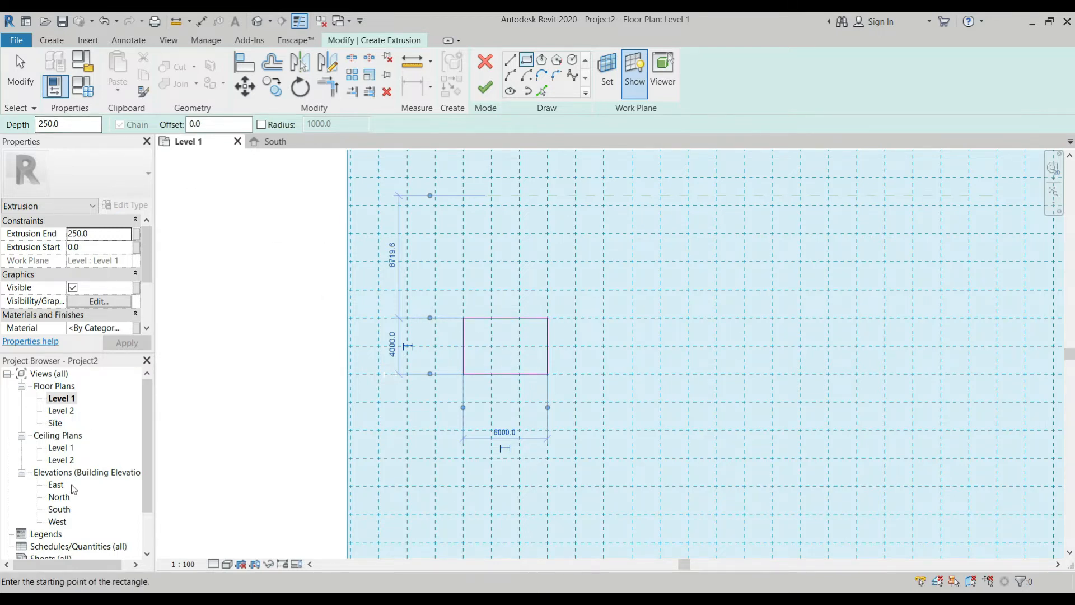
Open the South elevation and finish the extrusion with a depth of 250.
{"action": "left_click", "coordinate": [61, 513]}
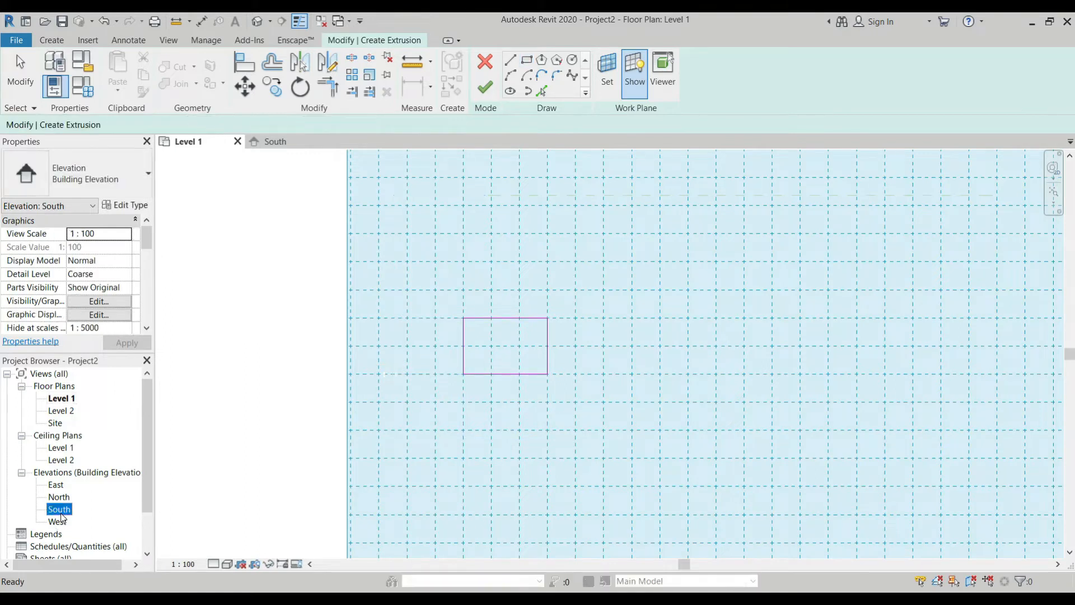
{"action": "double_click", "coordinate": [61, 509]}
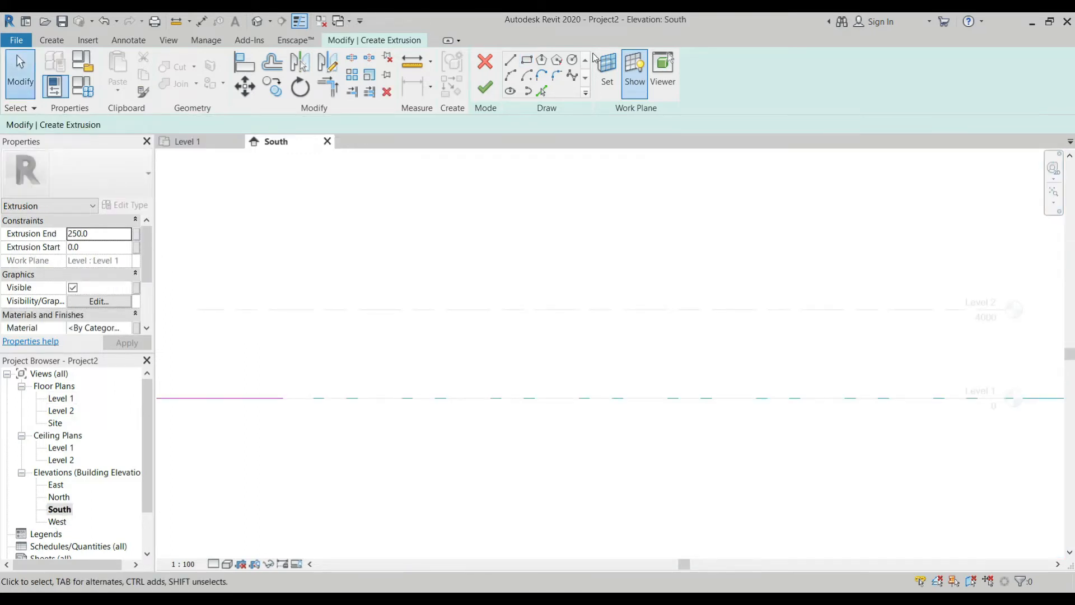
{"action": "left_click", "coordinate": [483, 91]}
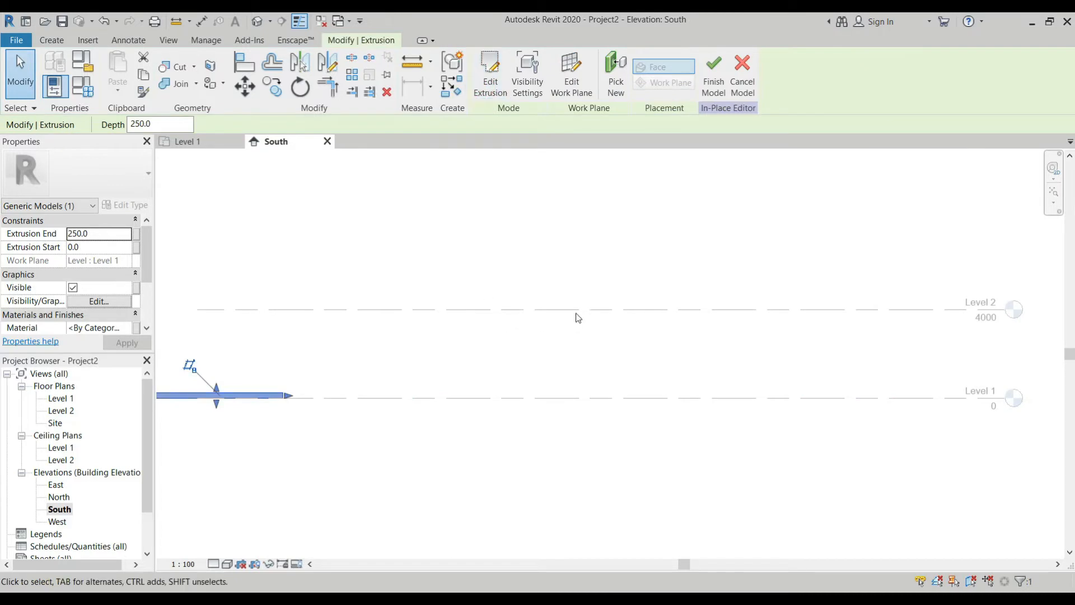
Set the depth of the Level 1 extrusion to 600.
{"action": "scroll", "coordinate": [322, 369], "scroll_direction": "up", "scroll_amount": 3}
{"action": "scroll", "coordinate": [323, 369], "scroll_direction": "up", "scroll_amount": 2}
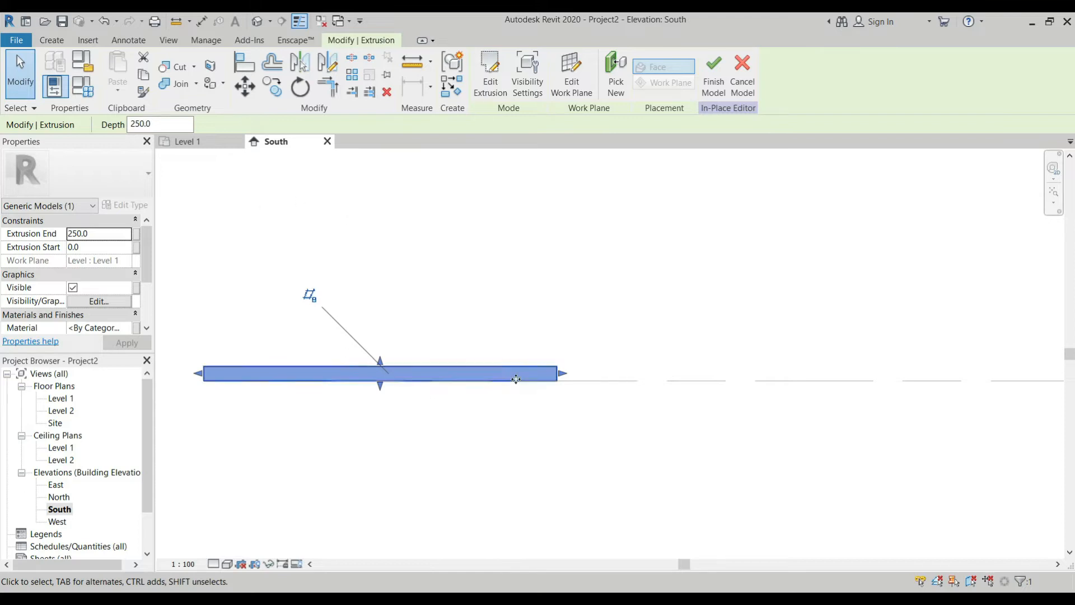
{"action": "scroll", "coordinate": [607, 358], "scroll_direction": "down", "scroll_amount": 2}
{"action": "scroll", "coordinate": [479, 365], "scroll_direction": "up", "scroll_amount": 5}
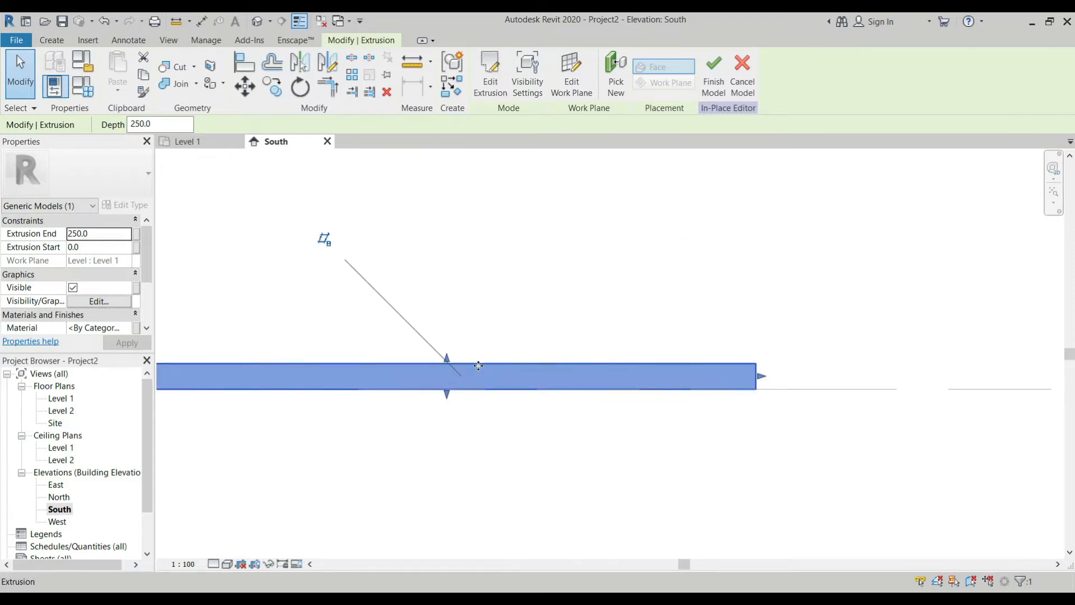
{"action": "scroll", "coordinate": [459, 364], "scroll_direction": "down", "scroll_amount": 2}
{"action": "scroll", "coordinate": [474, 375], "scroll_direction": "up", "scroll_amount": 2}
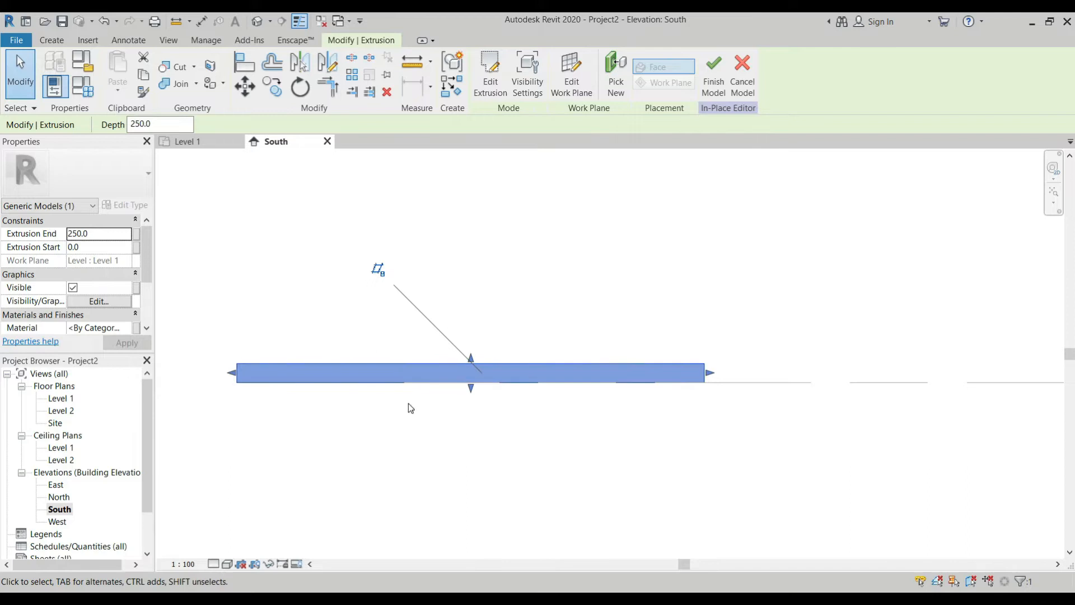
{"action": "left_click", "coordinate": [166, 121]}
{"action": "left_click_drag", "start_coordinate": [170, 122], "coordinate": [98, 126]}
{"action": "type", "text": "600"}
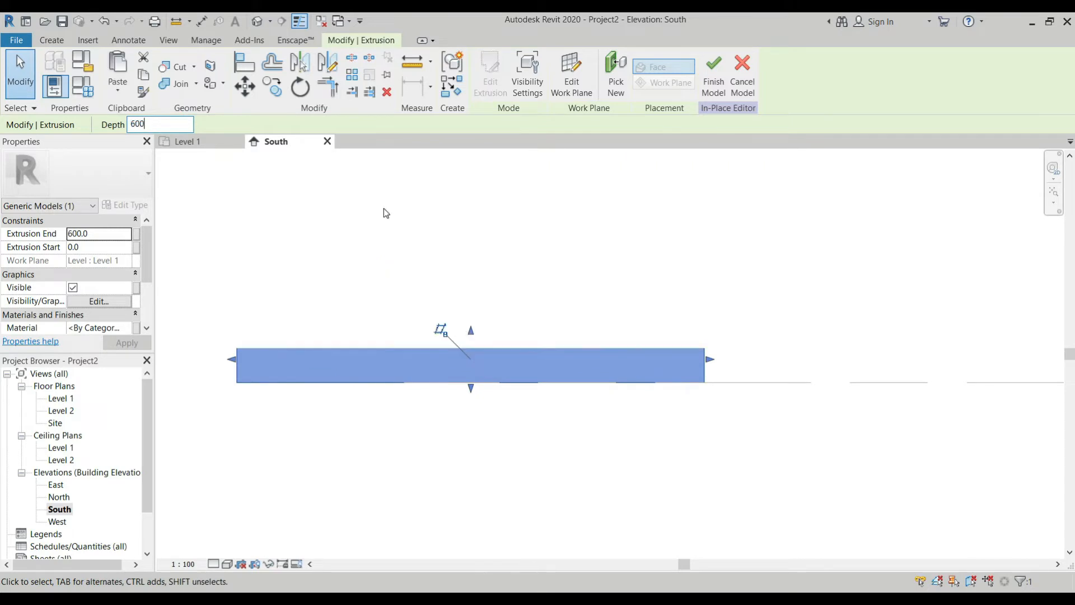
{"action": "scroll", "coordinate": [480, 301], "scroll_direction": "down", "scroll_amount": 4}
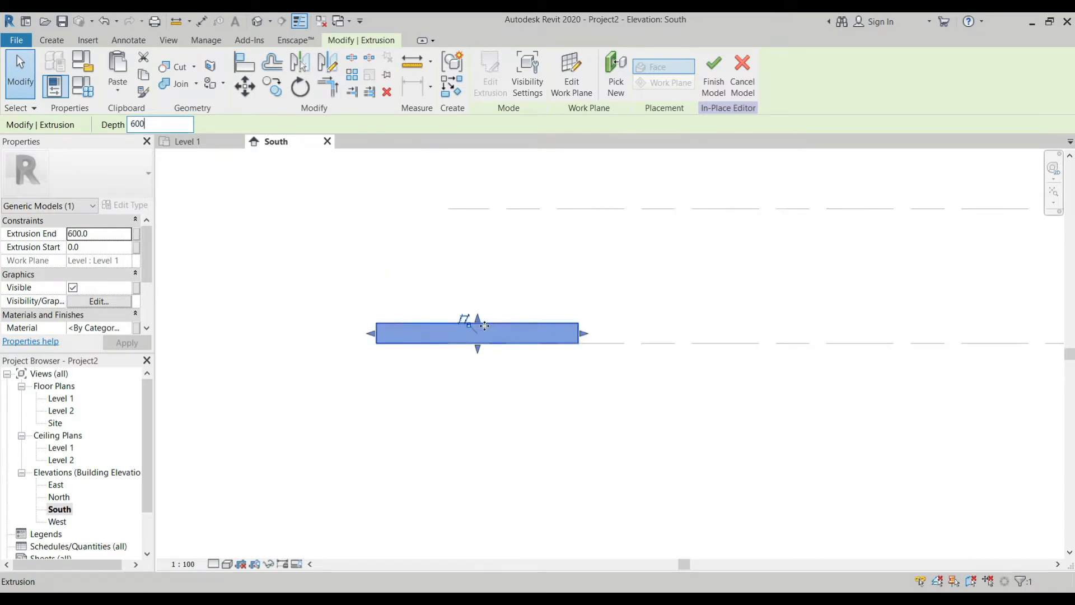
{"action": "scroll", "coordinate": [482, 314], "scroll_direction": "up", "scroll_amount": 4}
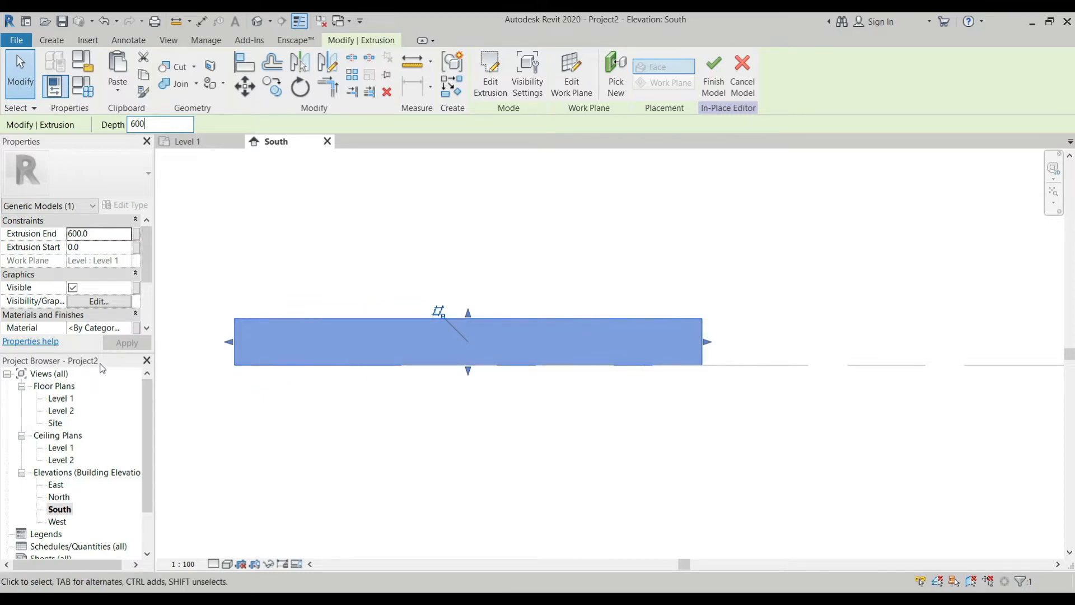
Show the current work plane grid in the South elevation.
{"action": "scroll", "coordinate": [58, 502], "scroll_direction": "down", "scroll_amount": 2}
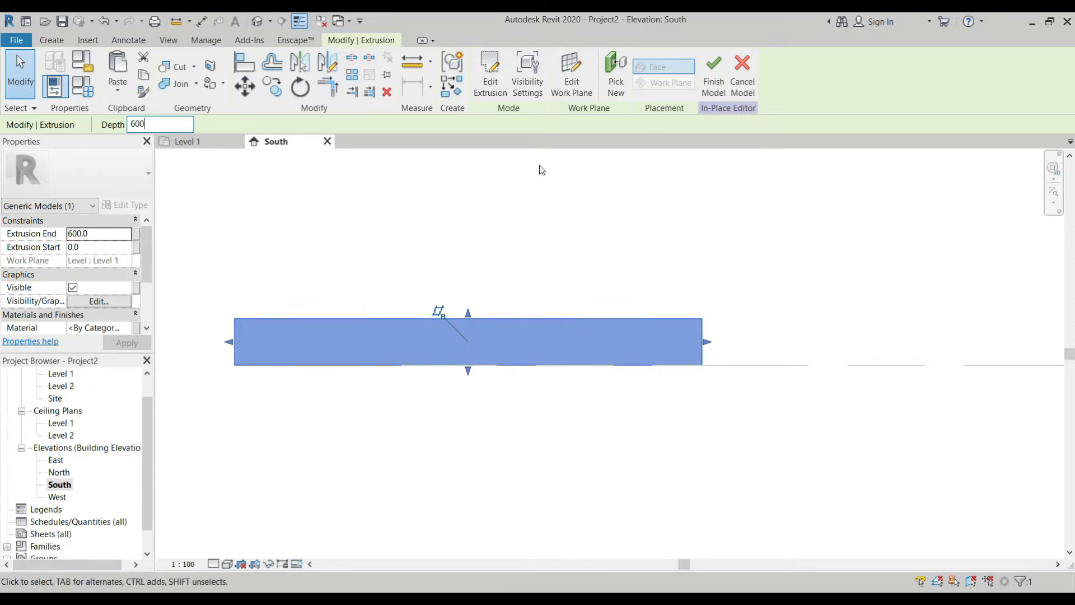
{"action": "scroll", "coordinate": [472, 311], "scroll_direction": "down", "scroll_amount": 3}
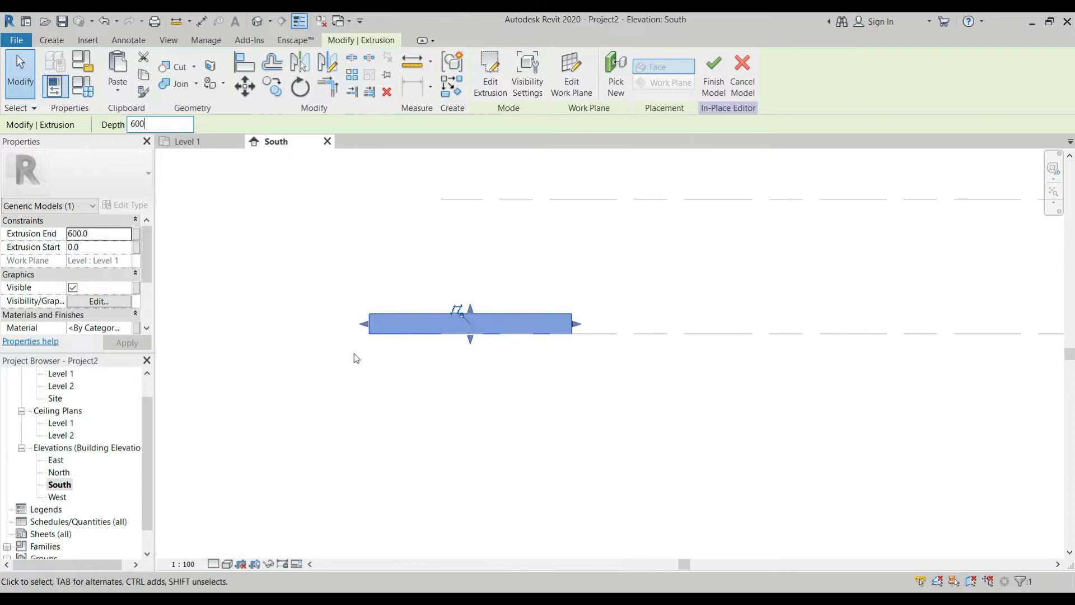
{"action": "left_click", "coordinate": [51, 39]}
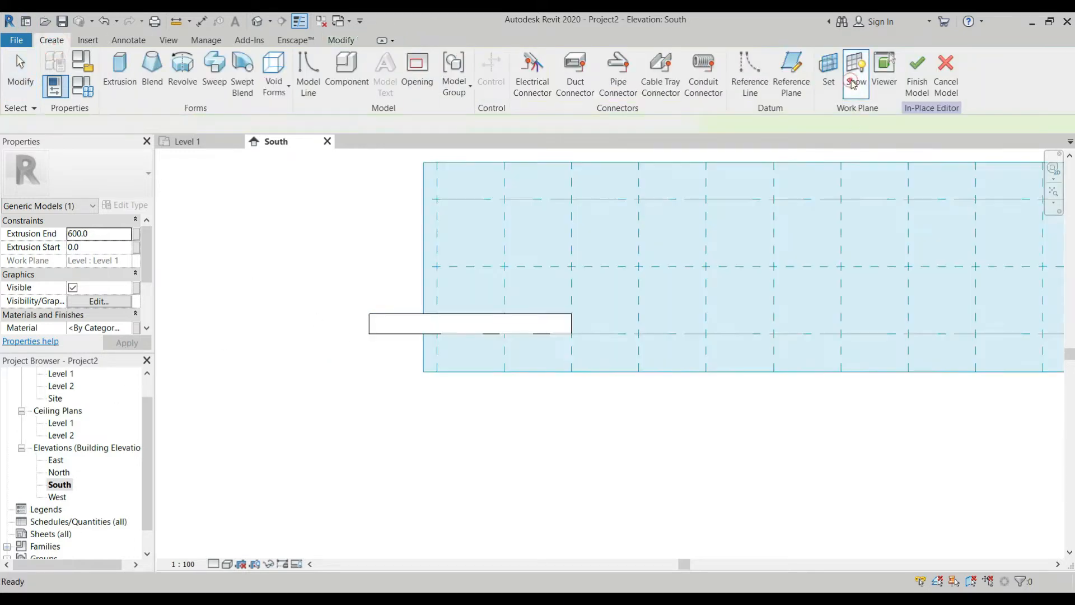
{"action": "left_click", "coordinate": [856, 72]}
{"action": "scroll", "coordinate": [783, 223], "scroll_direction": "up", "scroll_amount": 3}
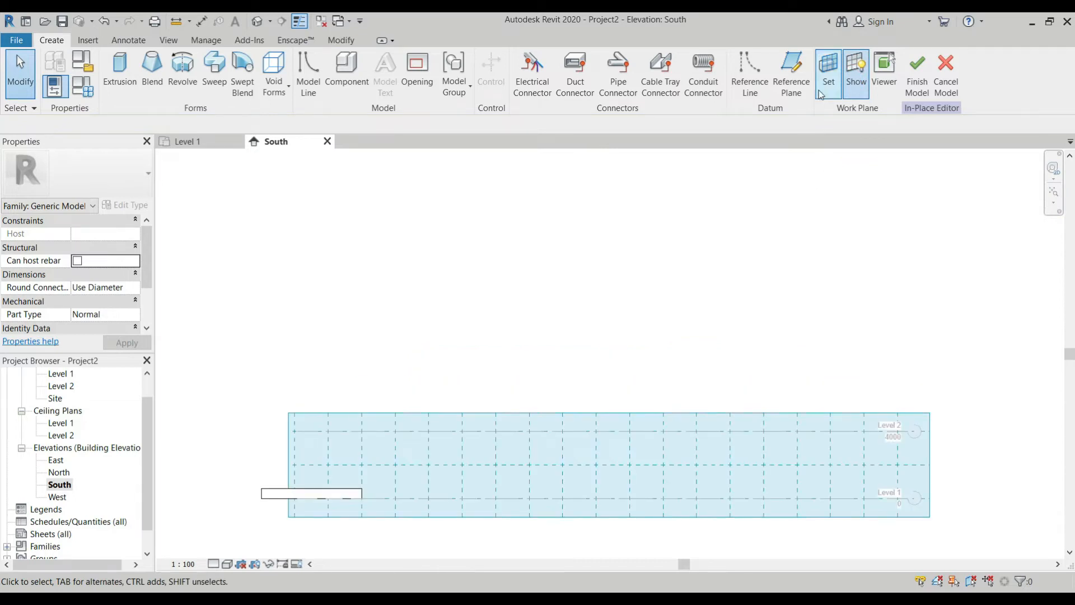
Try to set the work plane by picking a plane in the South elevation.
{"action": "left_click", "coordinate": [829, 73]}
{"action": "left_click", "coordinate": [430, 325]}
{"action": "left_click", "coordinate": [503, 387]}
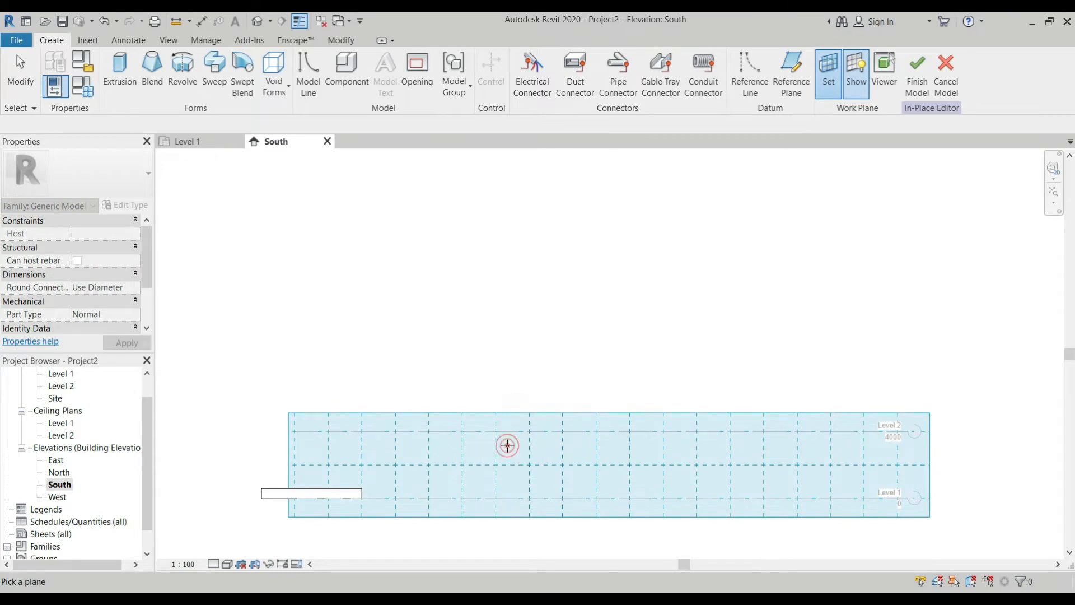
{"action": "left_click", "coordinate": [482, 459]}
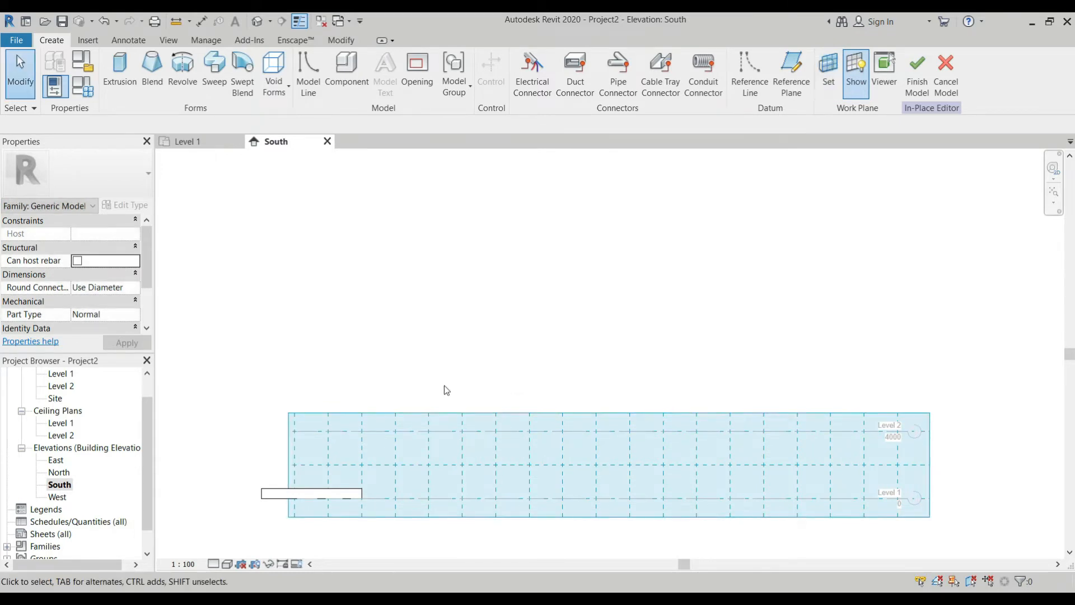
{"action": "left_click", "coordinate": [508, 415]}
Create a 250 deep extrusion on the reference plane from a rectangle 4000 wide and about 2577 high between the two levels.
{"action": "left_click", "coordinate": [51, 40]}
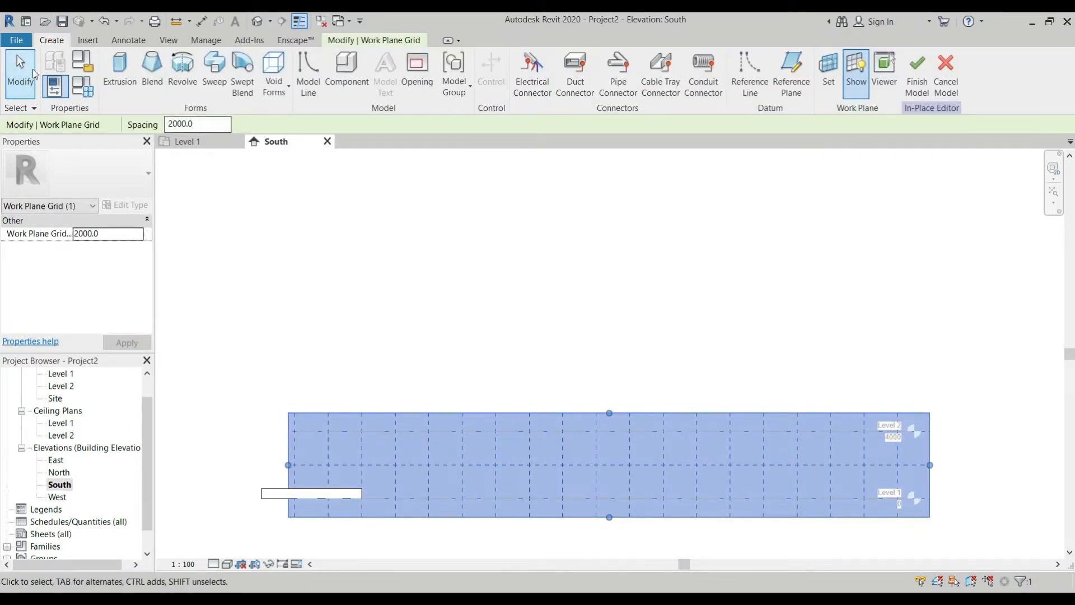
{"action": "left_click", "coordinate": [119, 70]}
{"action": "left_click", "coordinate": [527, 63]}
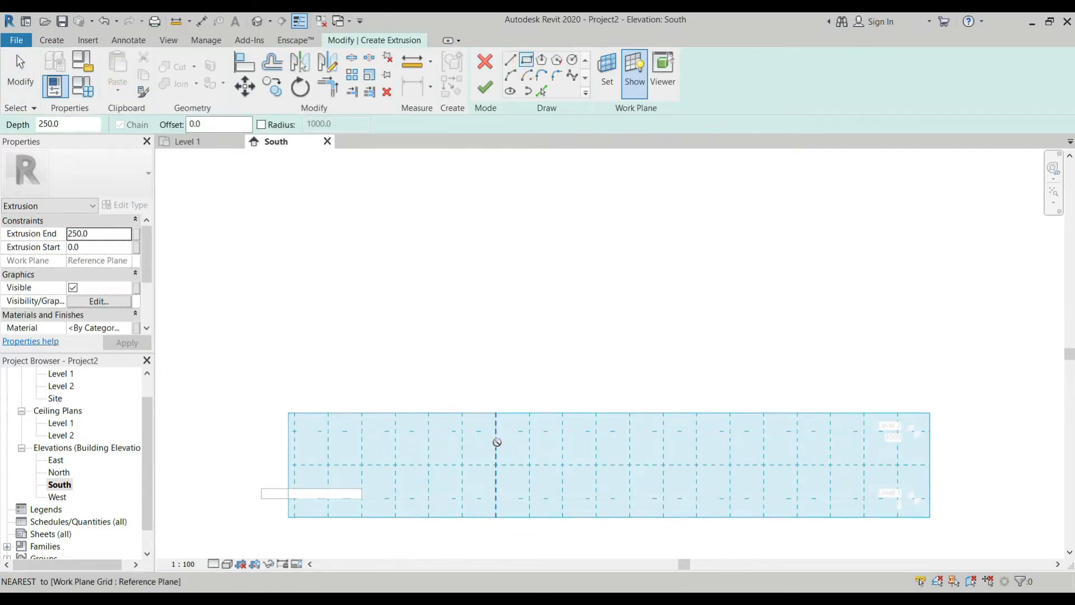
{"action": "left_click", "coordinate": [496, 442]}
{"action": "left_click", "coordinate": [563, 485]}
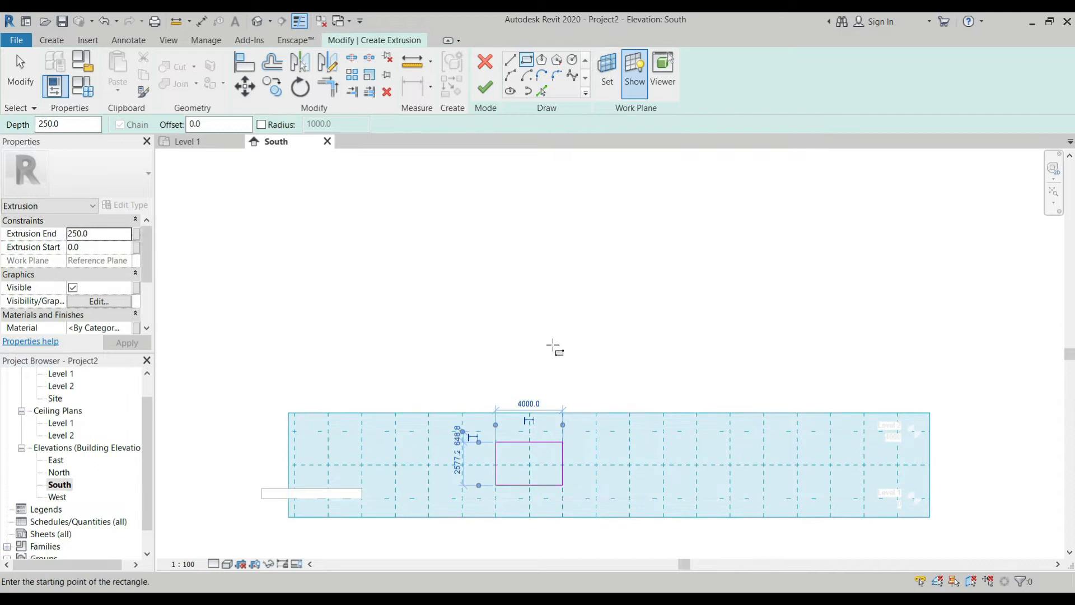
{"action": "left_click", "coordinate": [486, 90]}
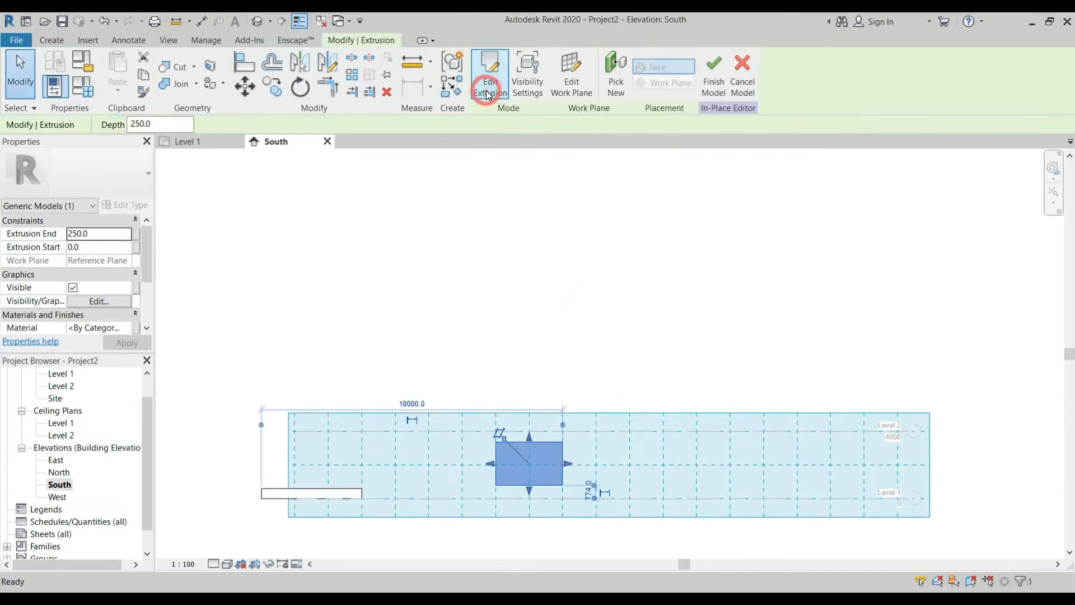
{"action": "left_click", "coordinate": [512, 338]}
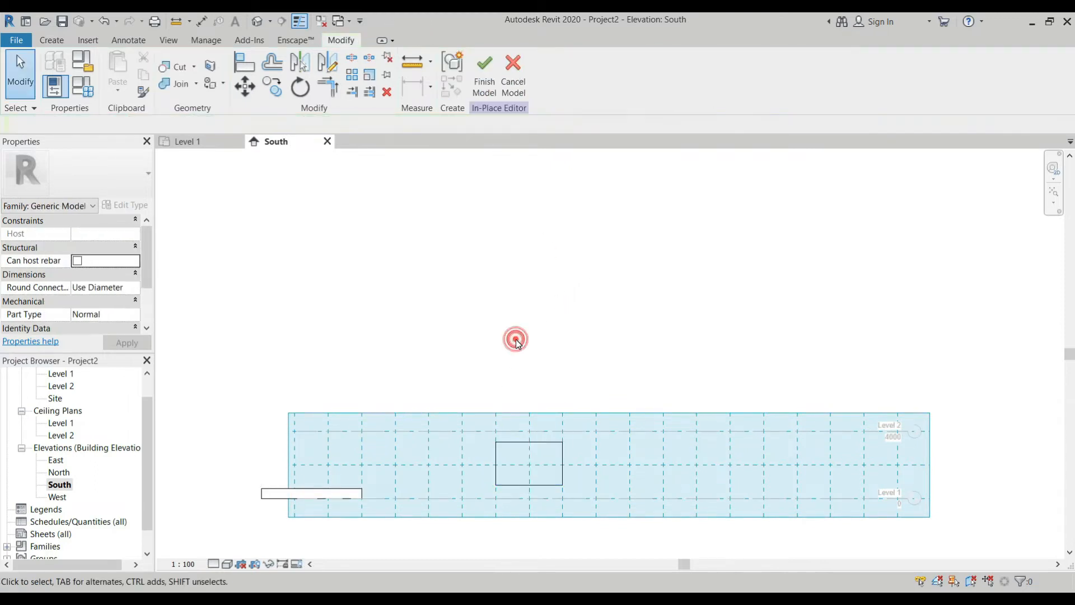
Open the East elevation and draw a reference plane sloping up from below Level 1 to above Level 2, at about 147°.
{"action": "double_click", "coordinate": [56, 460]}
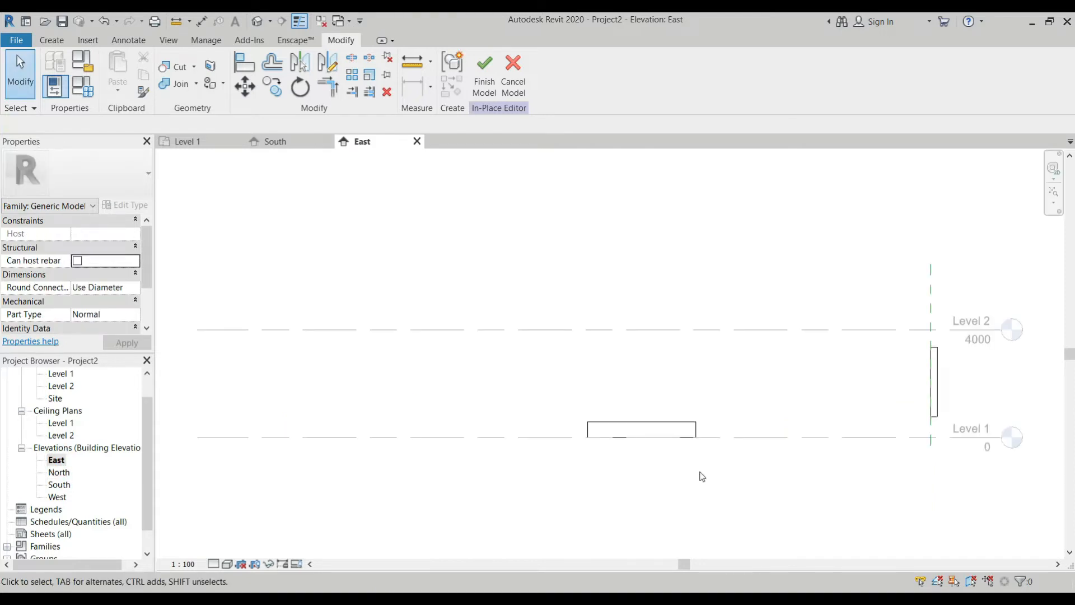
{"action": "scroll", "coordinate": [773, 361], "scroll_direction": "up", "scroll_amount": 3}
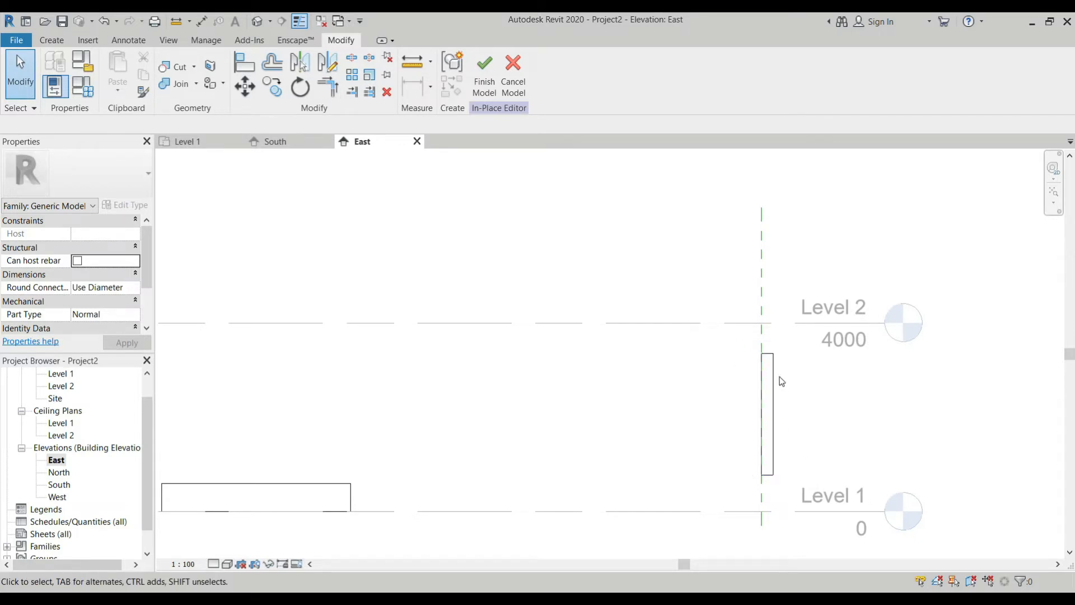
{"action": "scroll", "coordinate": [775, 354], "scroll_direction": "down", "scroll_amount": 2}
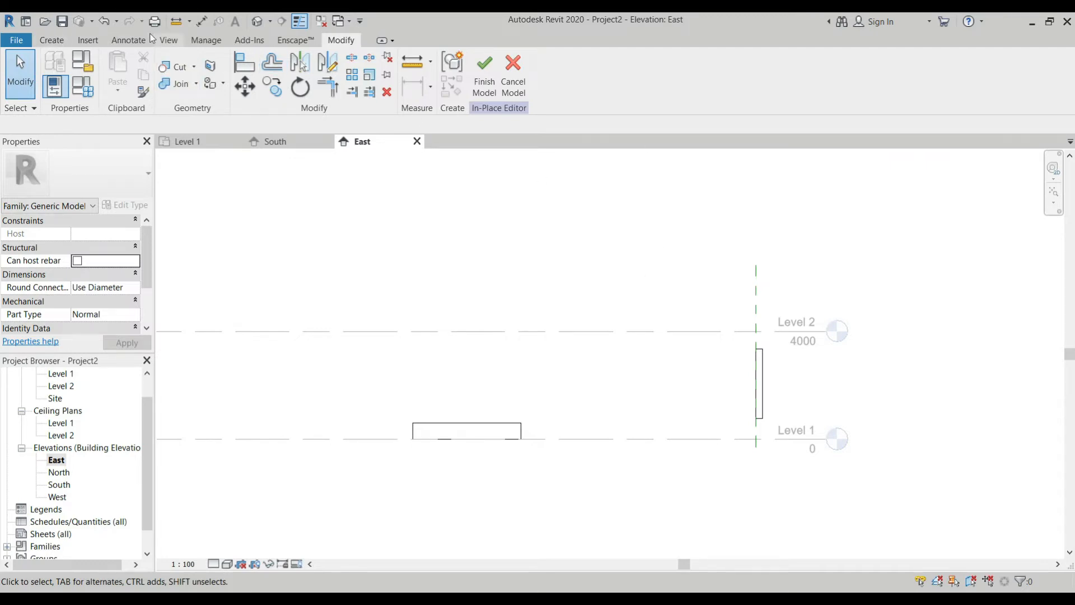
{"action": "left_click", "coordinate": [53, 40]}
{"action": "left_click", "coordinate": [803, 64]}
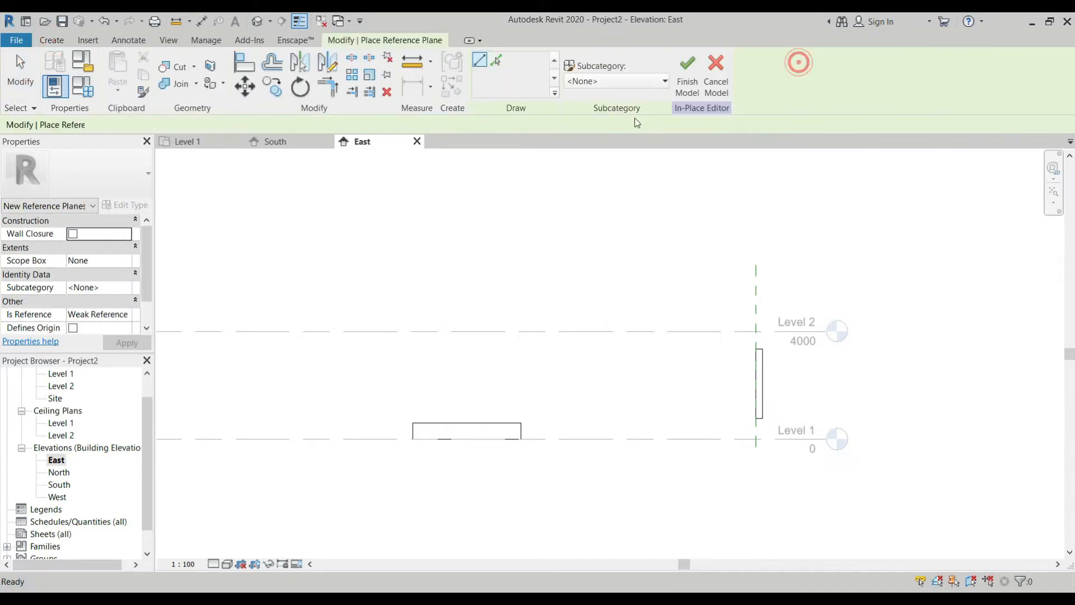
{"action": "left_click", "coordinate": [284, 475]}
{"action": "left_click", "coordinate": [579, 283]}
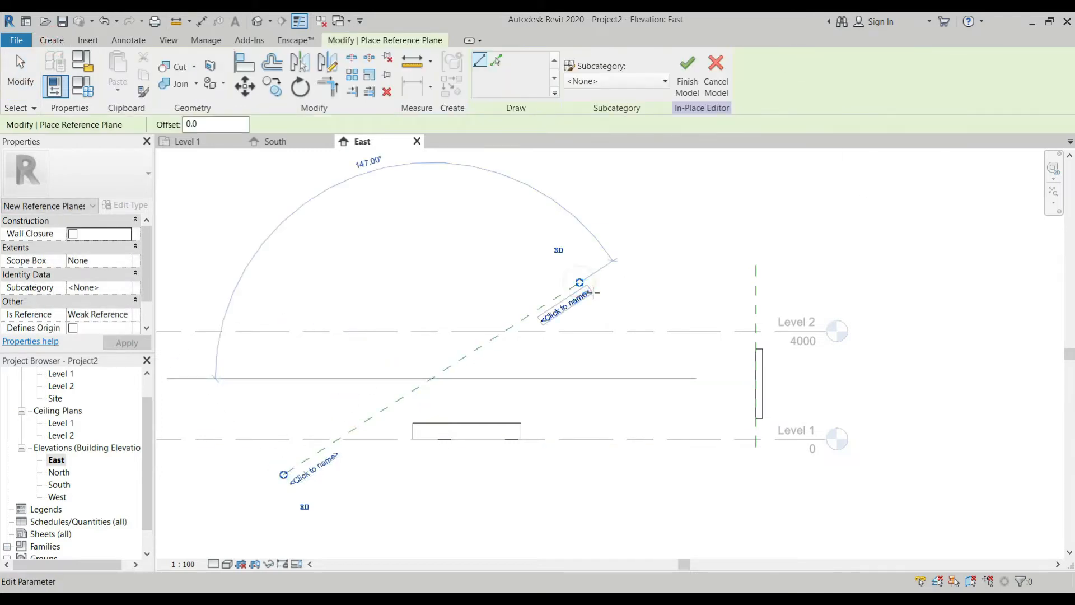
{"action": "left_click", "coordinate": [8, 62]}
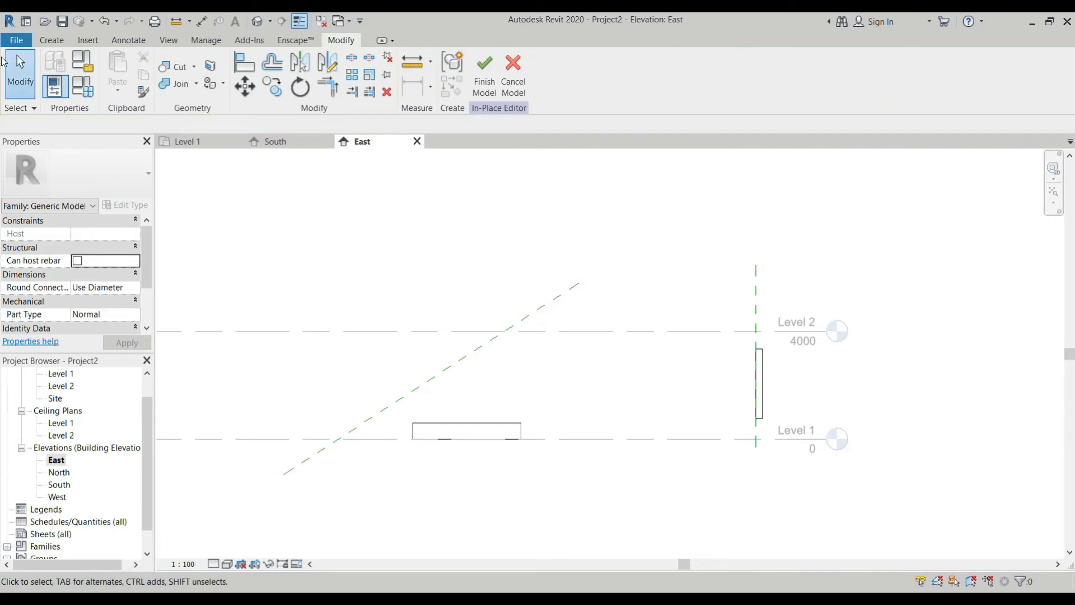
Set the work plane by picking the sloped reference plane, and open Floor Plan: Level 1 for sketching on it.
{"action": "left_click", "coordinate": [52, 39]}
{"action": "left_click", "coordinate": [829, 73]}
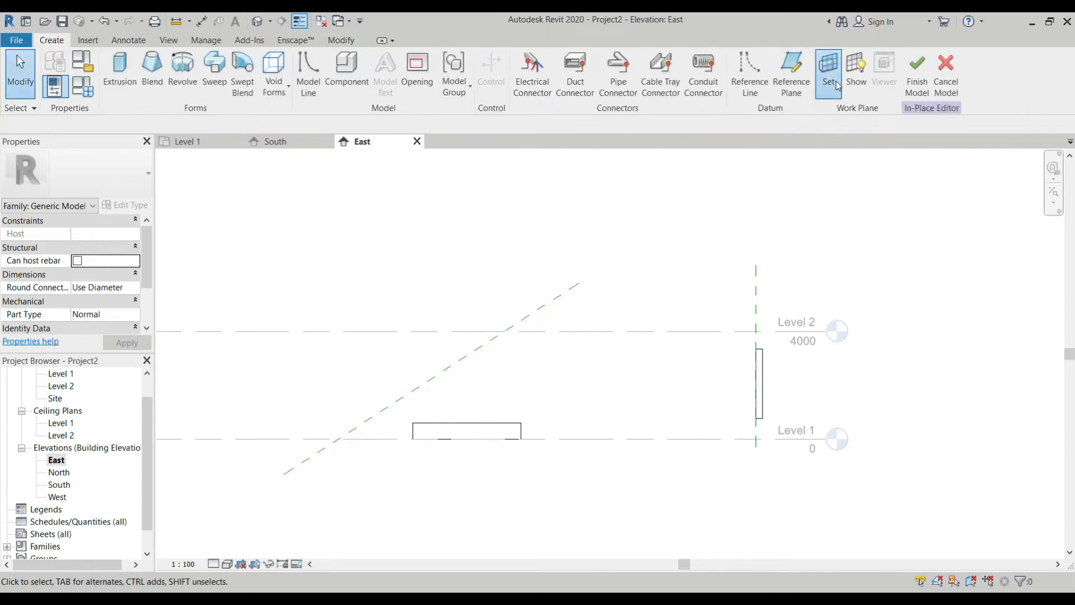
{"action": "left_click", "coordinate": [503, 388]}
{"action": "left_click", "coordinate": [427, 381]}
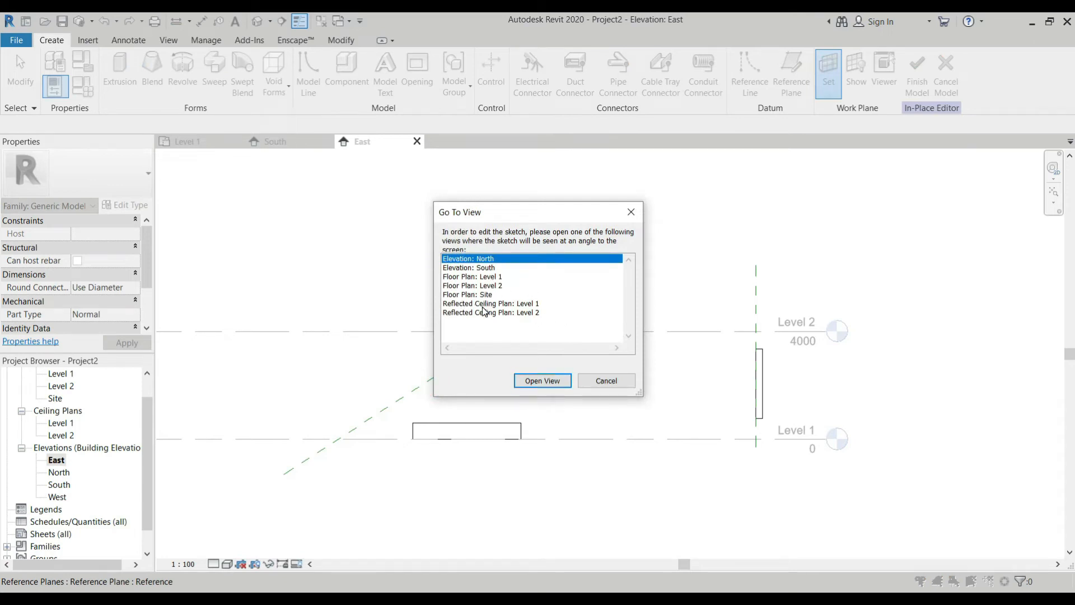
{"action": "left_click", "coordinate": [491, 277]}
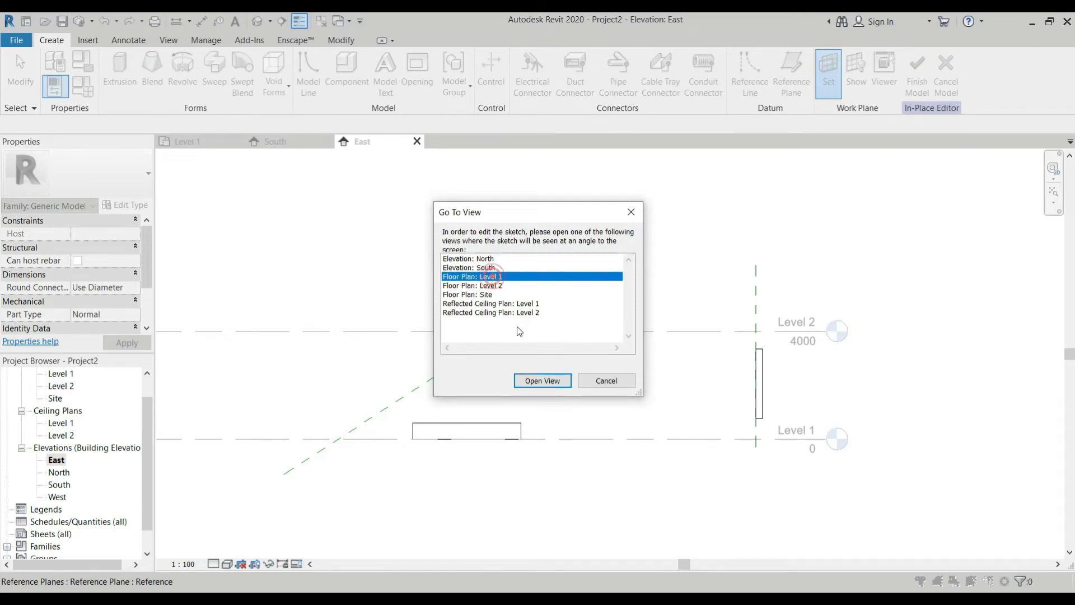
{"action": "left_click", "coordinate": [545, 381]}
Create a 250 deep extrusion on the sloped reference plane from a rectangle about 4000 by 6000 in the Level 1 plan.
{"action": "scroll", "coordinate": [468, 327], "scroll_direction": "down", "scroll_amount": 4}
{"action": "scroll", "coordinate": [615, 358], "scroll_direction": "up", "scroll_amount": 2}
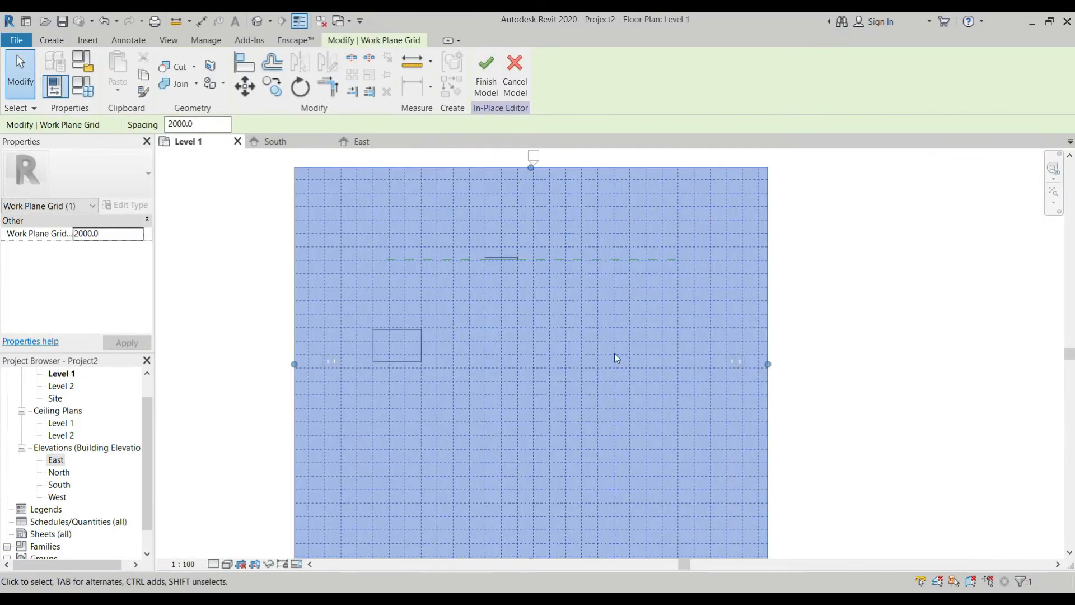
{"action": "scroll", "coordinate": [587, 378], "scroll_direction": "down", "scroll_amount": 1}
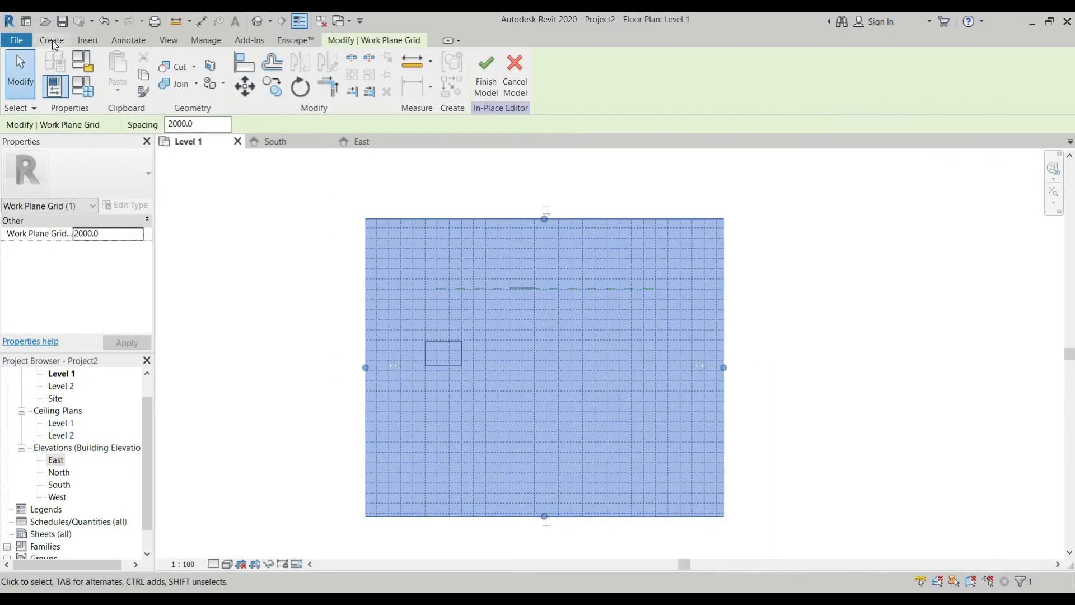
{"action": "left_click", "coordinate": [52, 40]}
{"action": "left_click", "coordinate": [119, 67]}
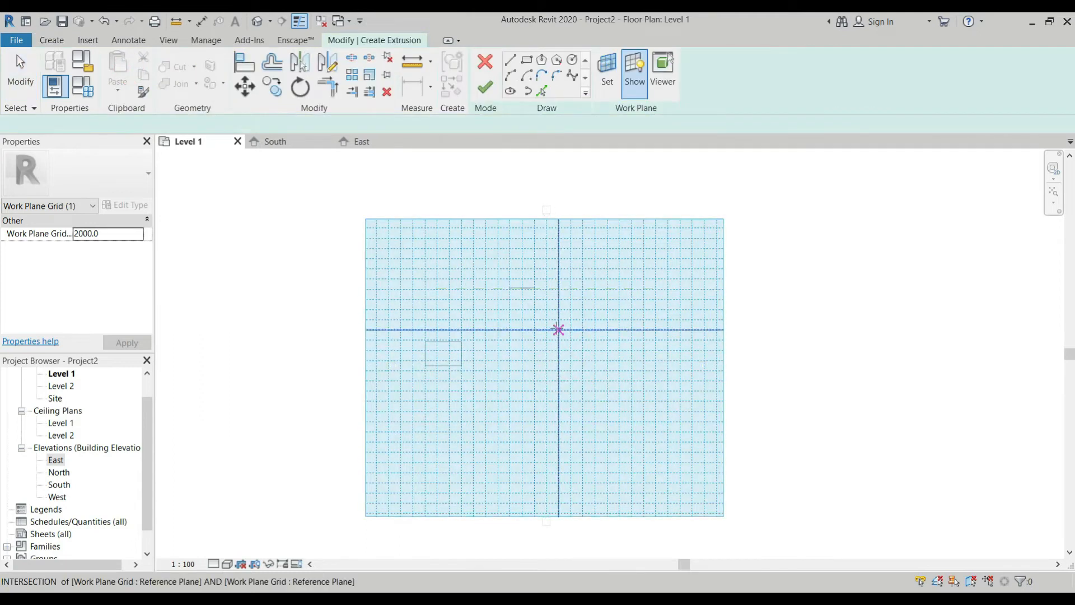
{"action": "left_click", "coordinate": [558, 328]}
{"action": "left_click", "coordinate": [526, 60]}
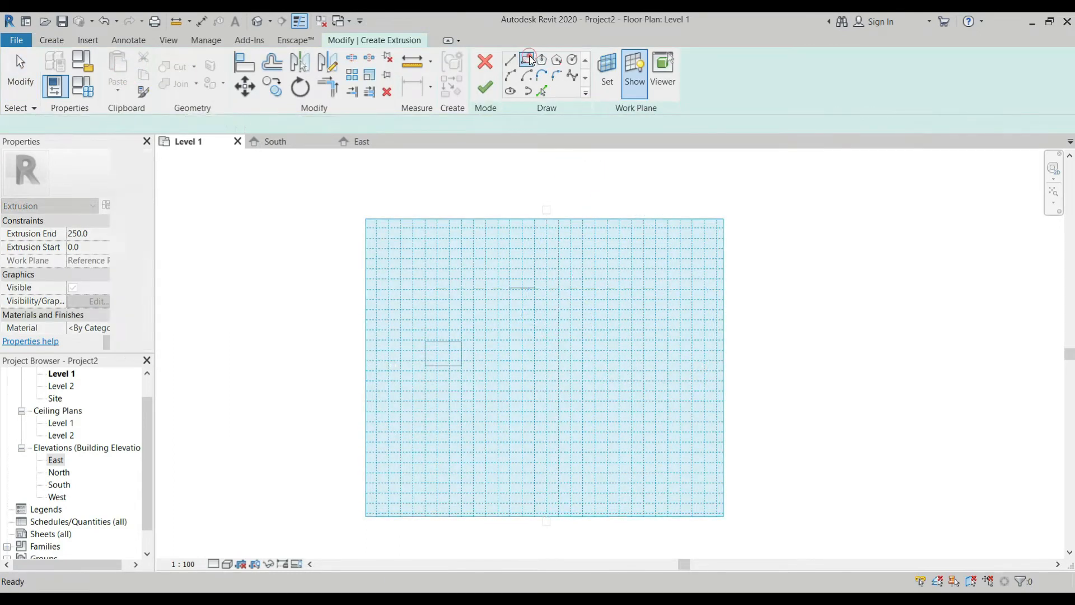
{"action": "left_click", "coordinate": [558, 340]}
{"action": "left_click", "coordinate": [583, 370]}
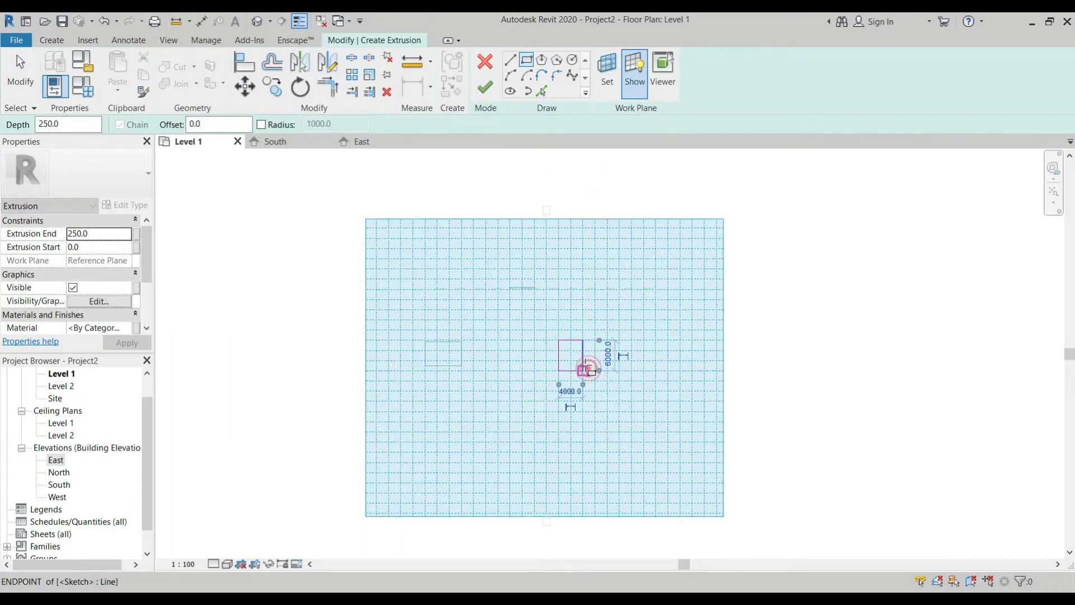
{"action": "left_click", "coordinate": [485, 87]}
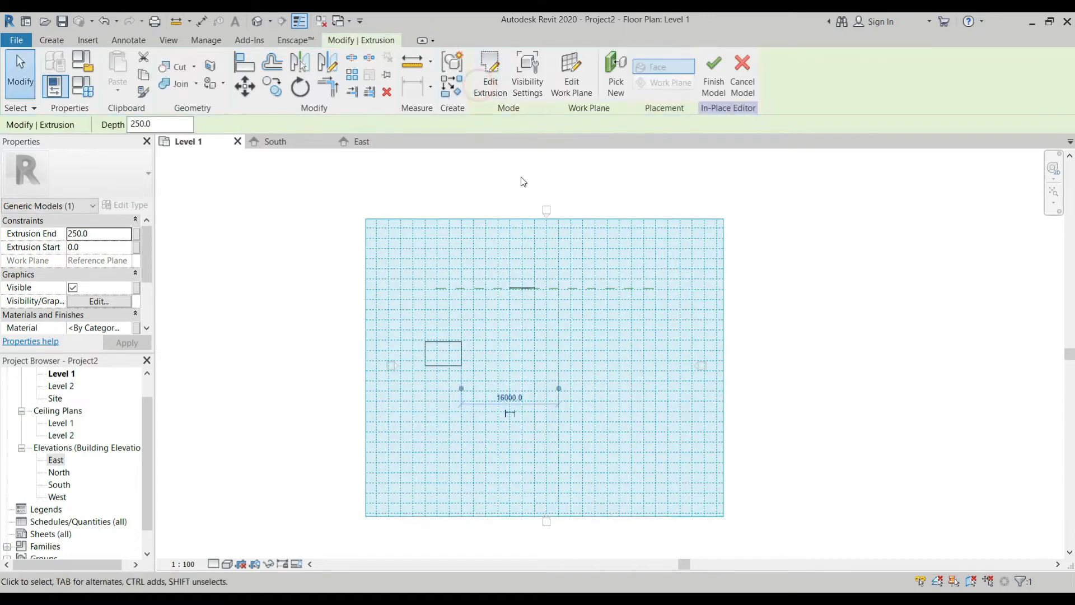
Open the East elevation and examine how the new extrusion sits along the sloped reference plane.
{"action": "double_click", "coordinate": [62, 460]}
{"action": "scroll", "coordinate": [410, 340], "scroll_direction": "down", "scroll_amount": 2}
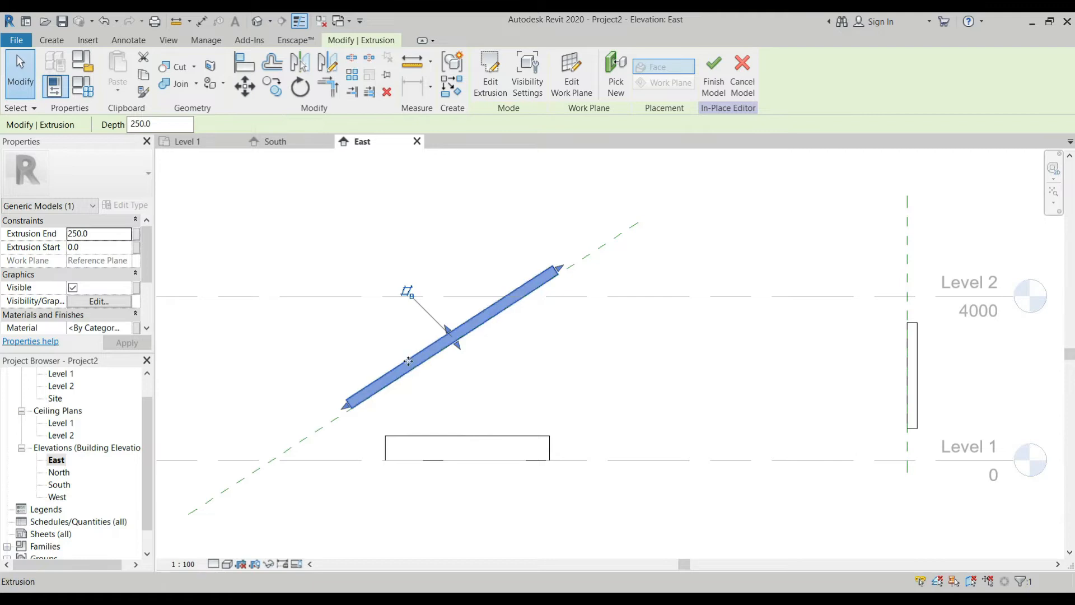
{"action": "scroll", "coordinate": [522, 279], "scroll_direction": "down", "scroll_amount": 2}
{"action": "scroll", "coordinate": [522, 278], "scroll_direction": "down", "scroll_amount": 1}
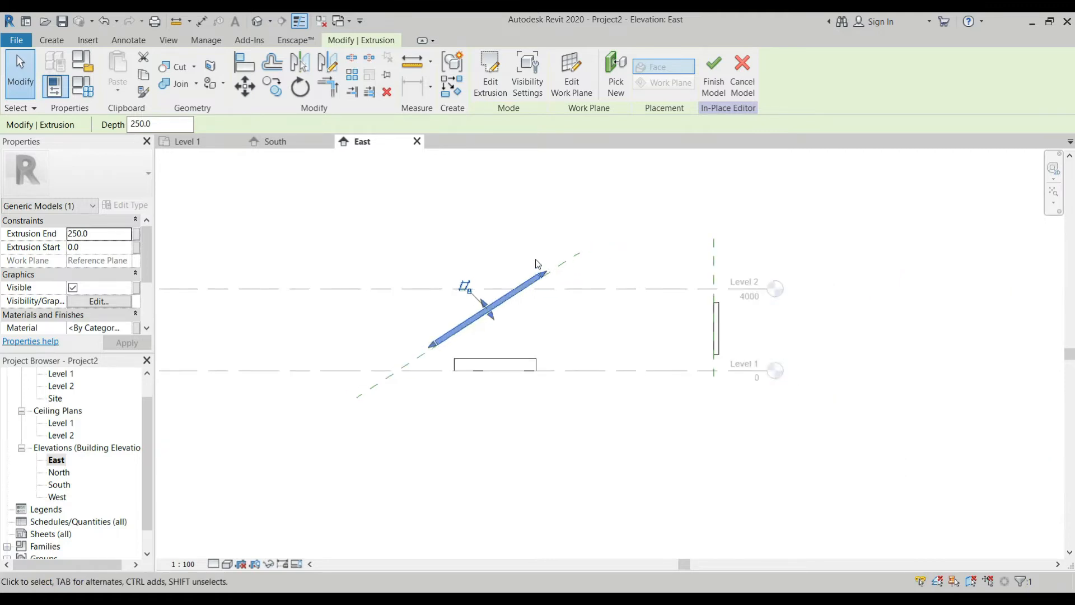
{"action": "scroll", "coordinate": [606, 272], "scroll_direction": "up", "scroll_amount": 2}
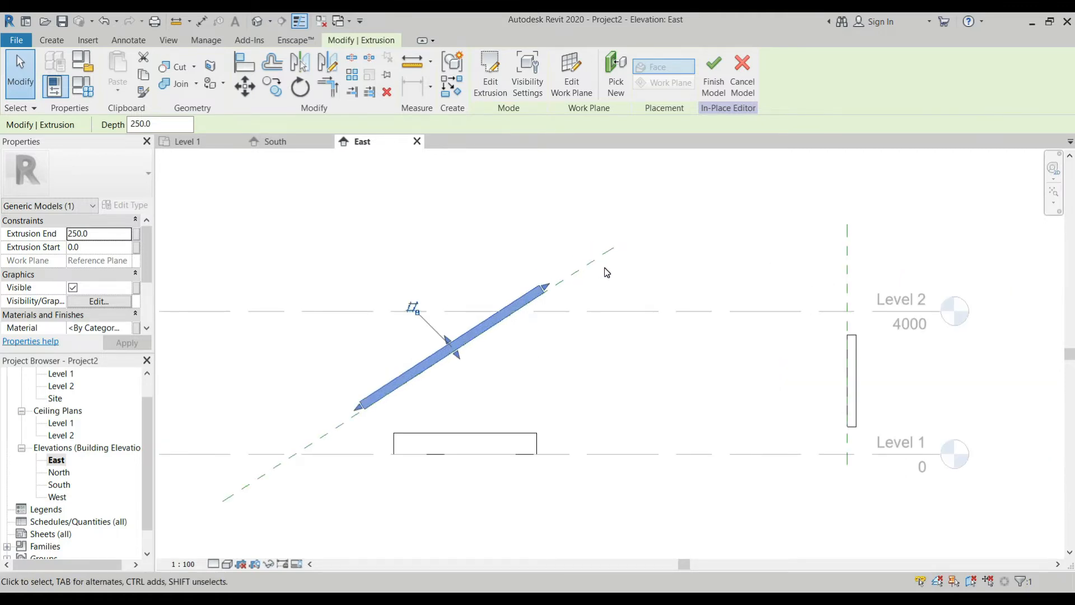
{"action": "scroll", "coordinate": [381, 358], "scroll_direction": "down", "scroll_amount": 1}
{"action": "scroll", "coordinate": [428, 371], "scroll_direction": "up", "scroll_amount": 2}
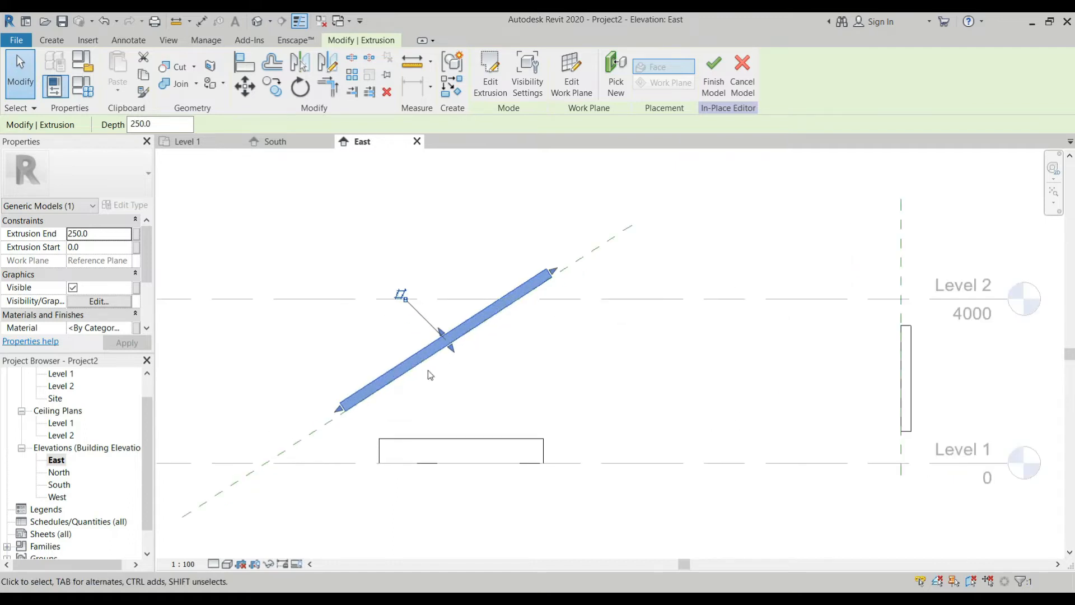
Delete the sloped and vertical extrusions together with their reference planes, keeping the horizontal extrusion on Level 1.
{"action": "left_click_drag", "start_coordinate": [474, 401], "coordinate": [296, 313]}
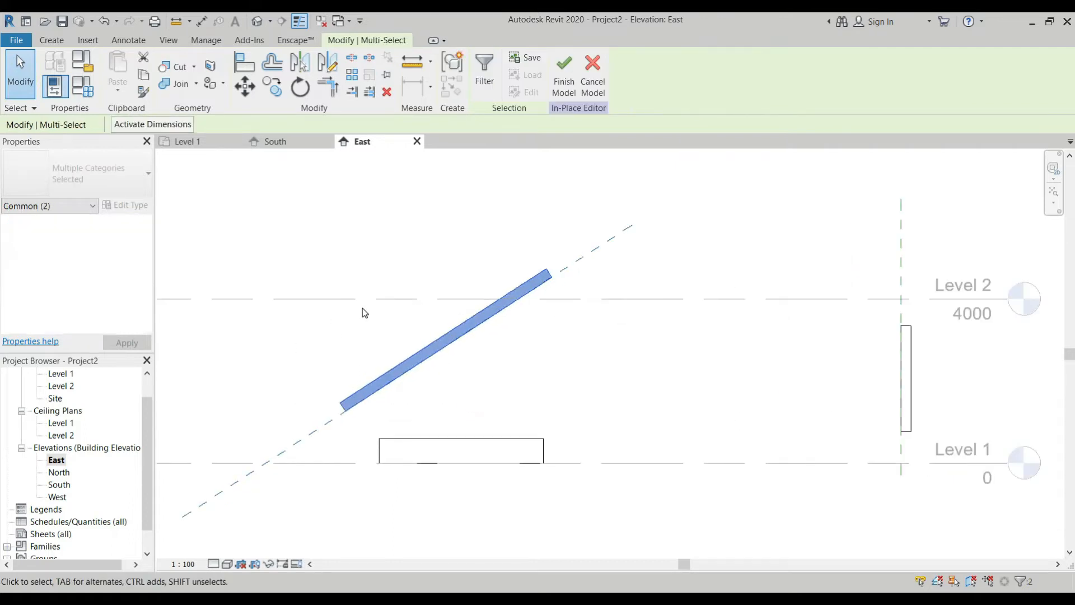
{"action": "key", "text": "Delete"}
{"action": "left_click", "coordinate": [828, 413]}
{"action": "left_click_drag", "start_coordinate": [938, 357], "coordinate": [864, 395]}
{"action": "key", "text": "Delete"}
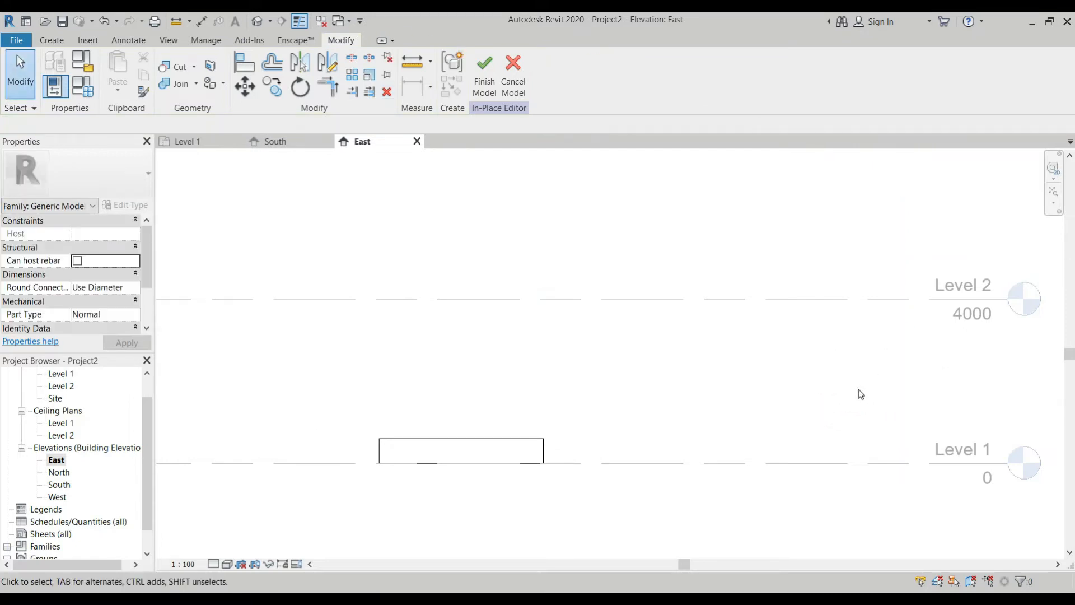
Open the Level 1 floor plan and start a Blend form.
{"action": "left_click", "coordinate": [55, 39]}
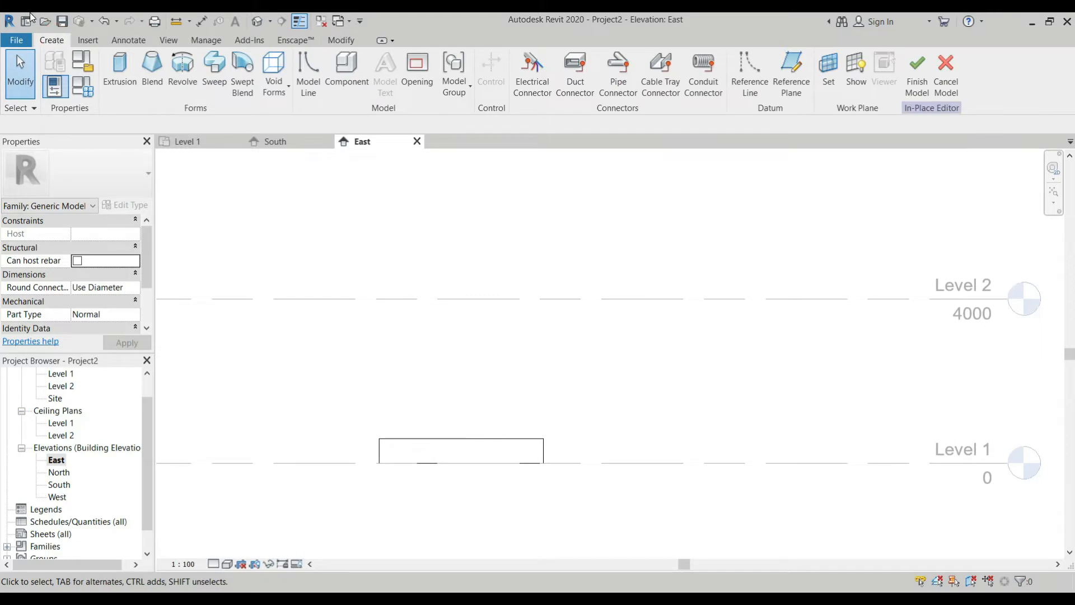
{"action": "scroll", "coordinate": [67, 382], "scroll_direction": "up", "scroll_amount": 2}
{"action": "double_click", "coordinate": [61, 398]}
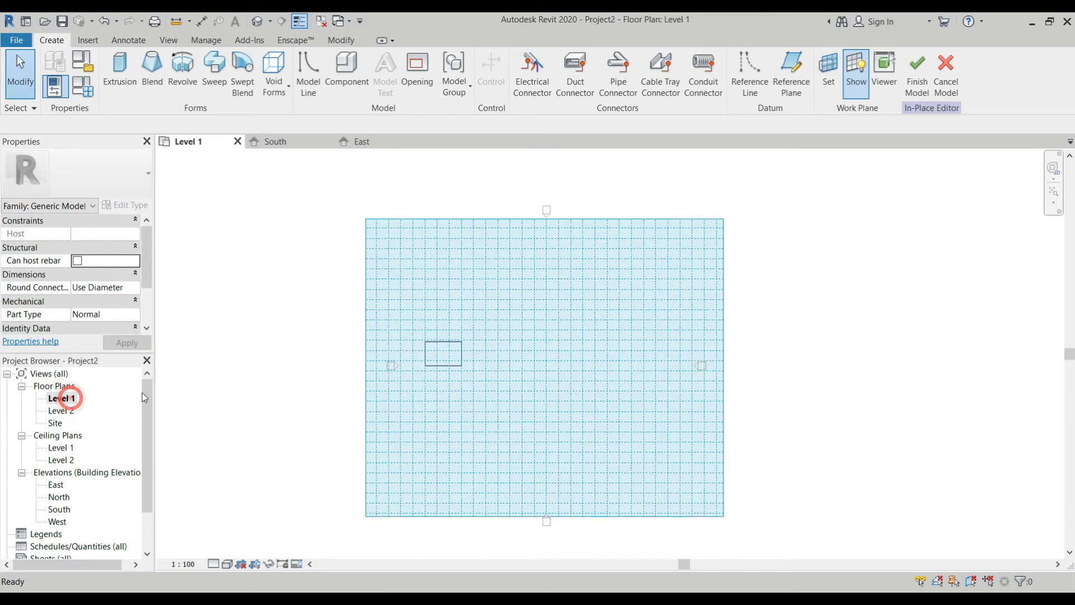
{"action": "left_click", "coordinate": [152, 70]}
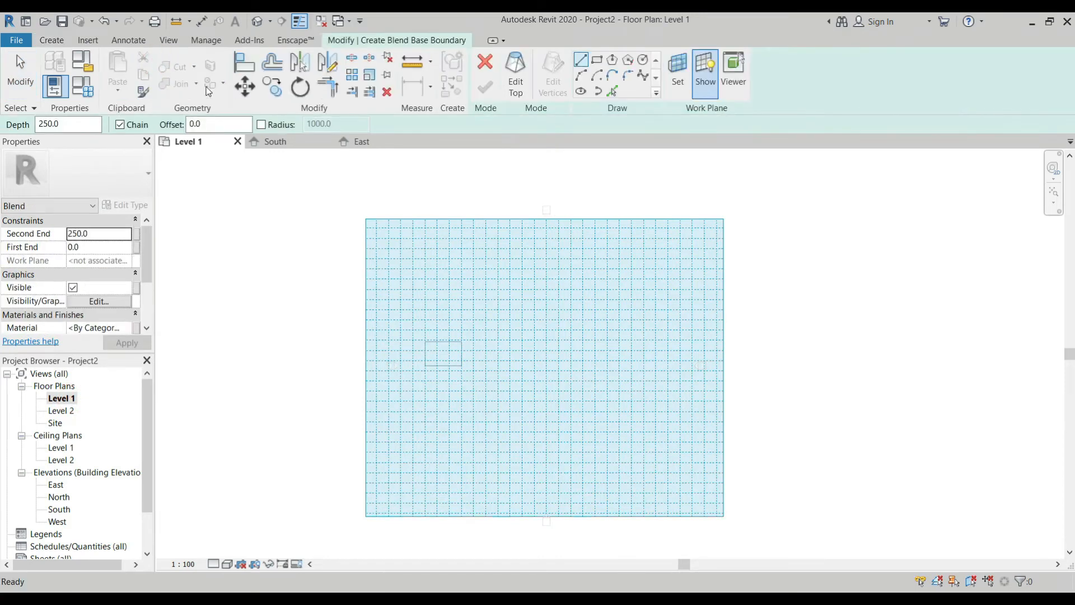
Try to sketch the blend's base as an inscribed six-sided polygon with a radius of about 4472.
{"action": "left_click", "coordinate": [612, 60]}
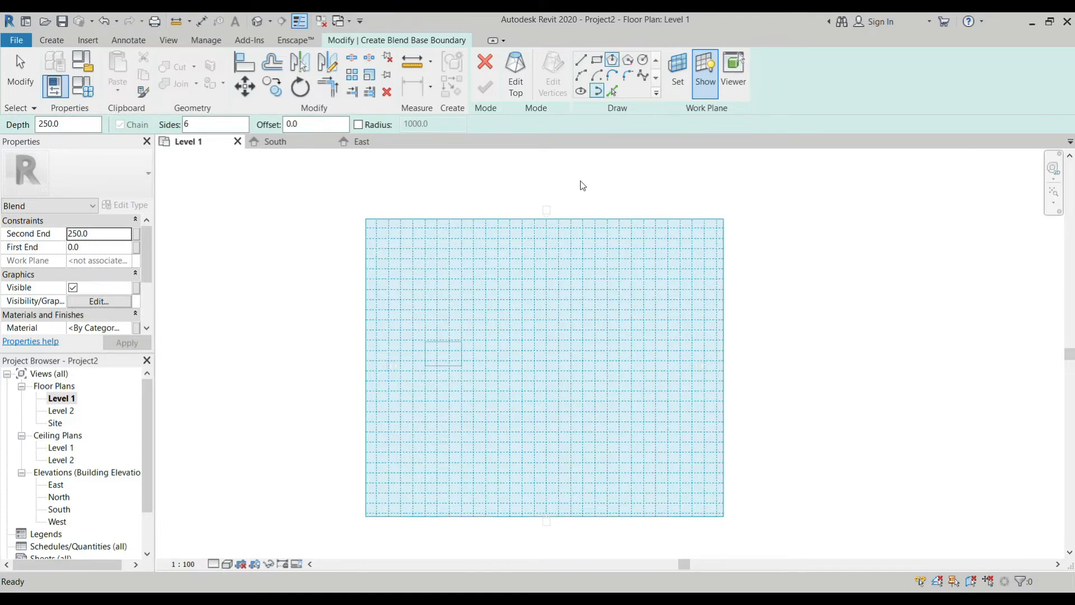
{"action": "left_click", "coordinate": [533, 319]}
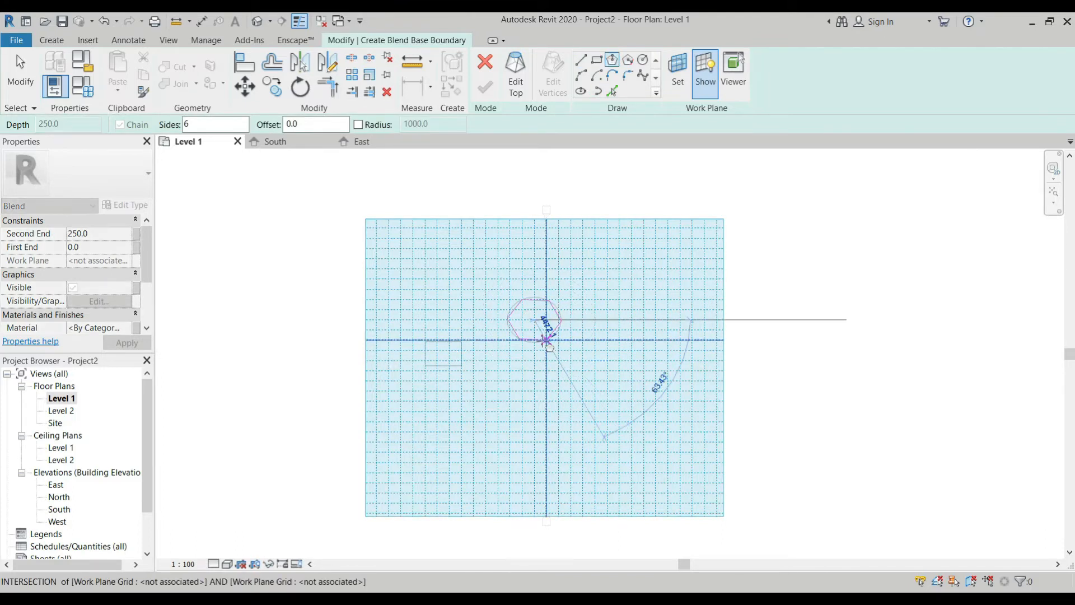
{"action": "left_click", "coordinate": [546, 340]}
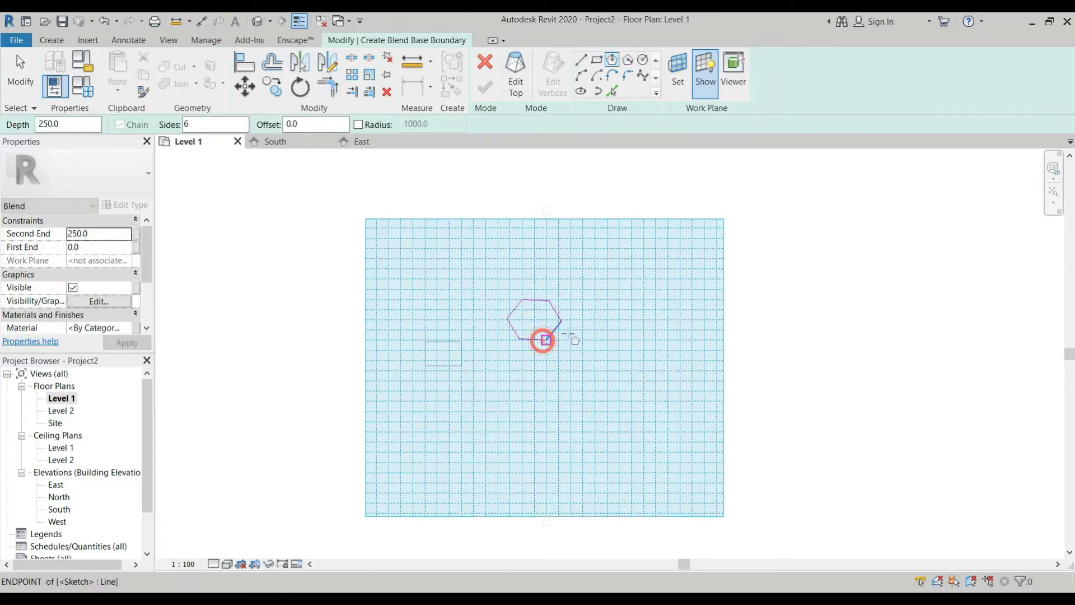
{"action": "scroll", "coordinate": [582, 307], "scroll_direction": "up", "scroll_amount": 2}
{"action": "scroll", "coordinate": [582, 311], "scroll_direction": "up", "scroll_amount": 1}
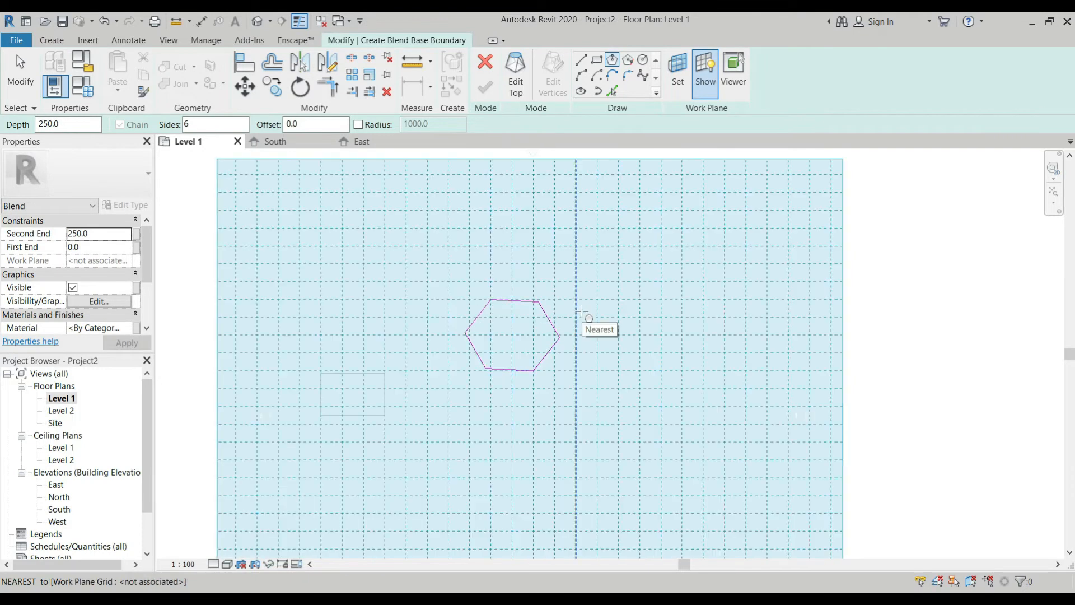
{"action": "key", "text": "ctrl+z"}
{"action": "key", "text": "Escape"}
{"action": "key", "text": "Escape"}
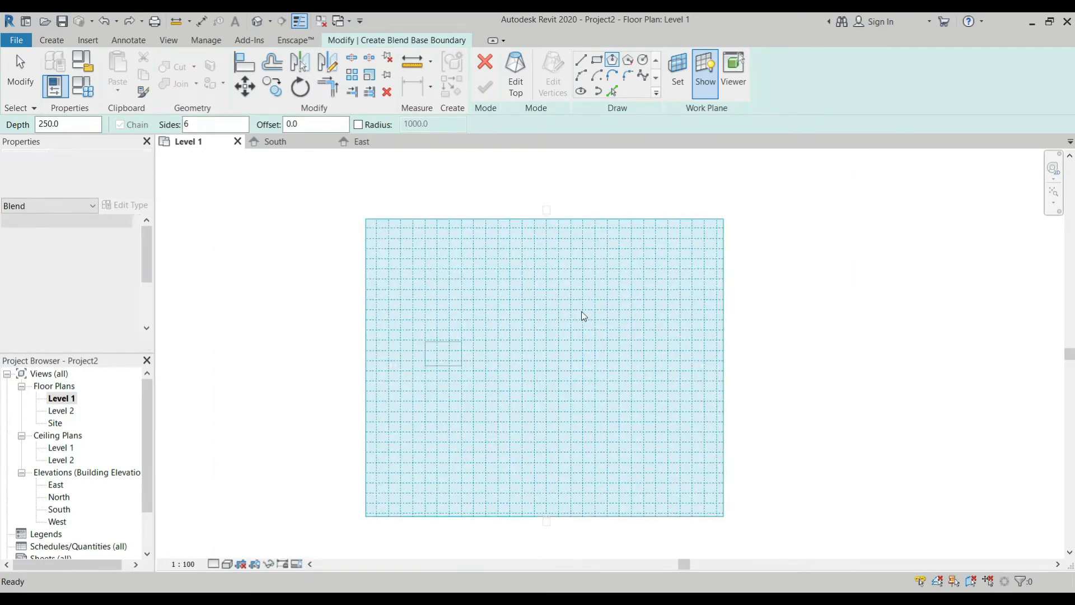
Set the blend's work plane by name to Level : Level 1.
{"action": "left_click", "coordinate": [676, 93]}
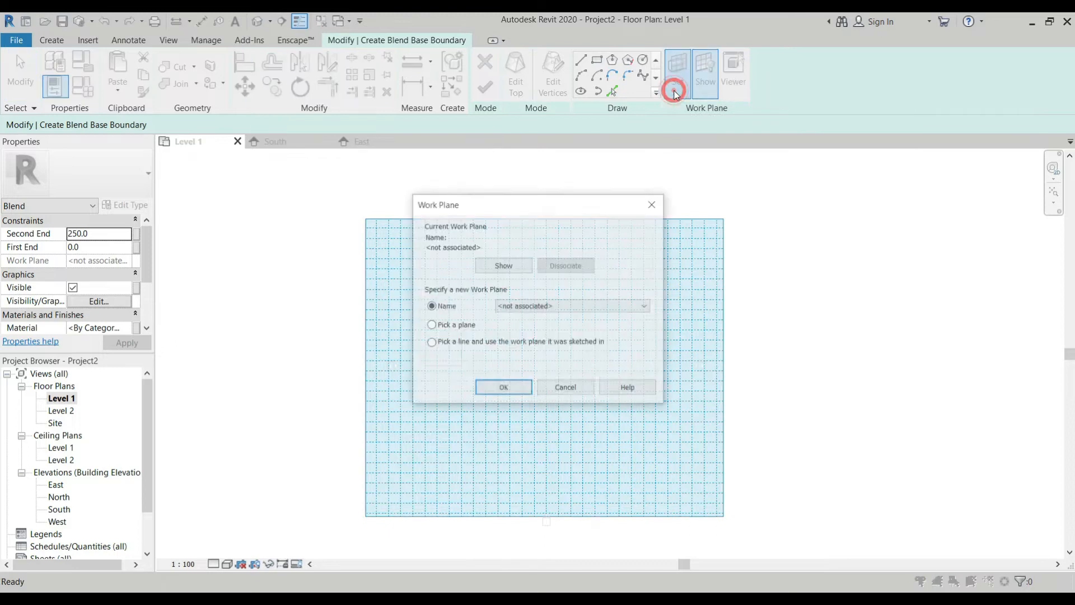
{"action": "left_click", "coordinate": [524, 306]}
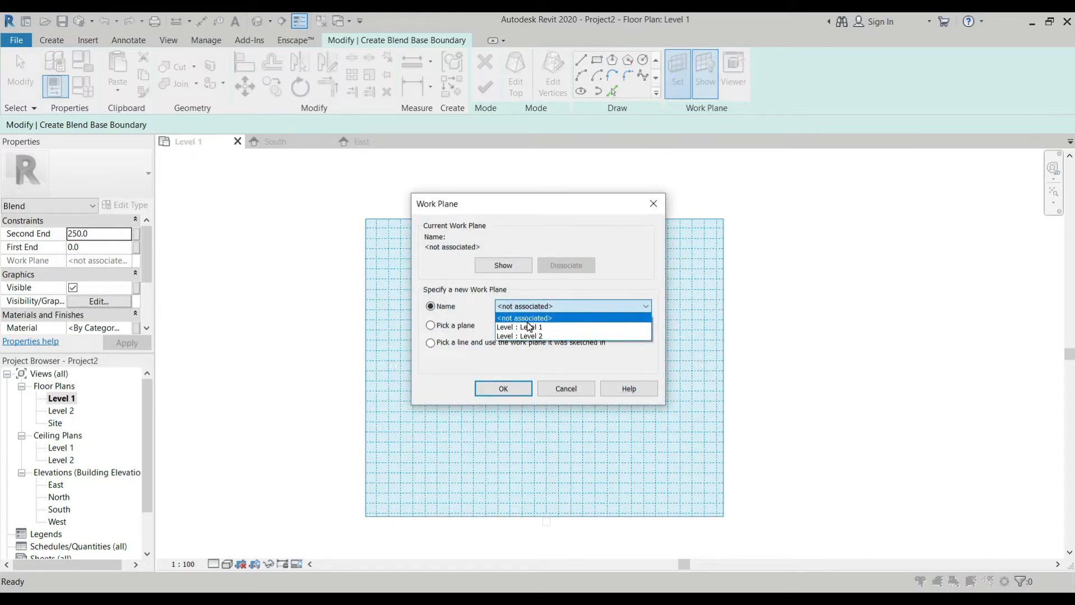
{"action": "left_click", "coordinate": [529, 327]}
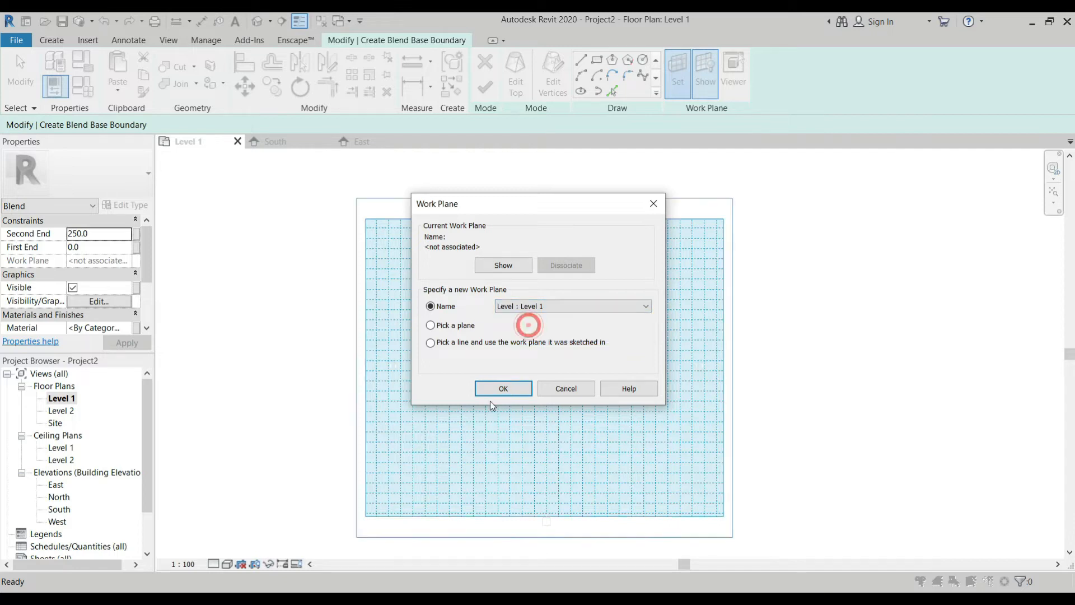
{"action": "left_click", "coordinate": [502, 387]}
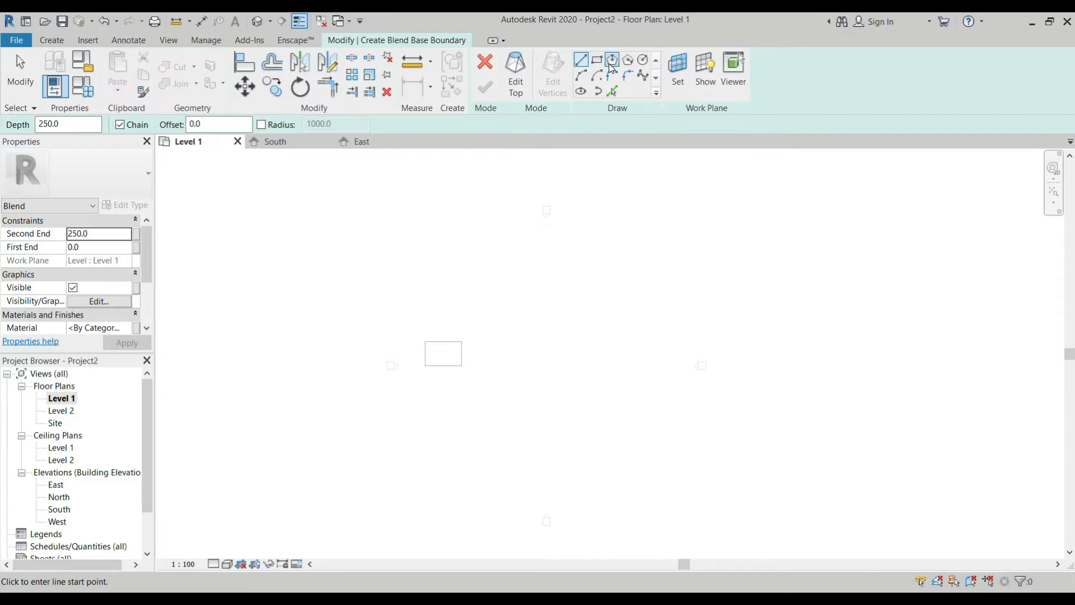
Sketch the blend's base as an inscribed six-sided polygon with a radius of about 1700, and open the Level 2 floor plan.
{"action": "left_click", "coordinate": [612, 60]}
{"action": "left_click", "coordinate": [539, 332]}
{"action": "scroll", "coordinate": [539, 325], "scroll_direction": "up", "scroll_amount": 5}
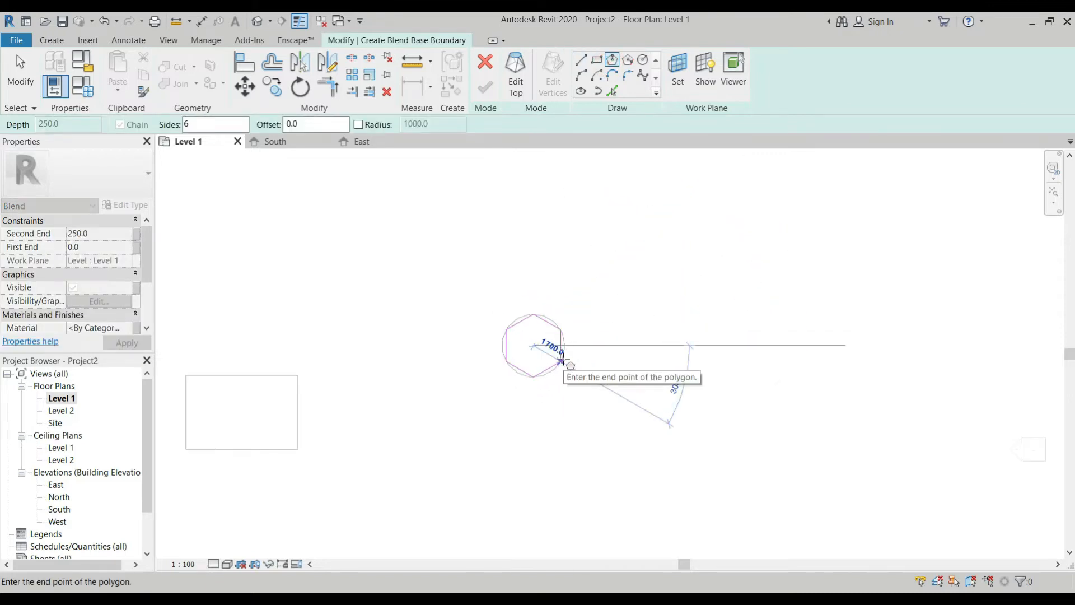
{"action": "left_click", "coordinate": [560, 361]}
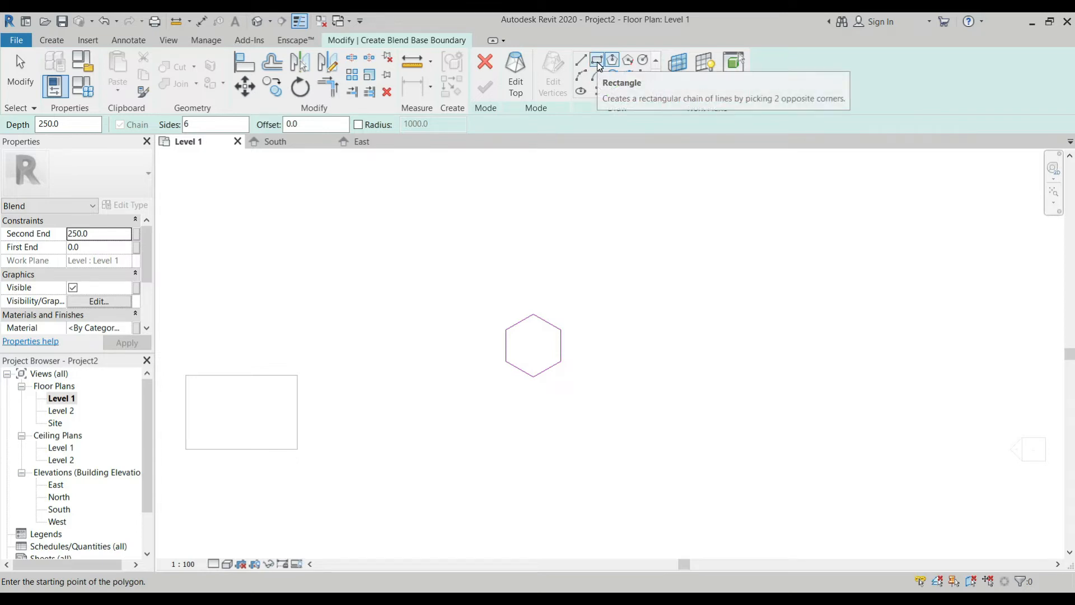
{"action": "double_click", "coordinate": [61, 411]}
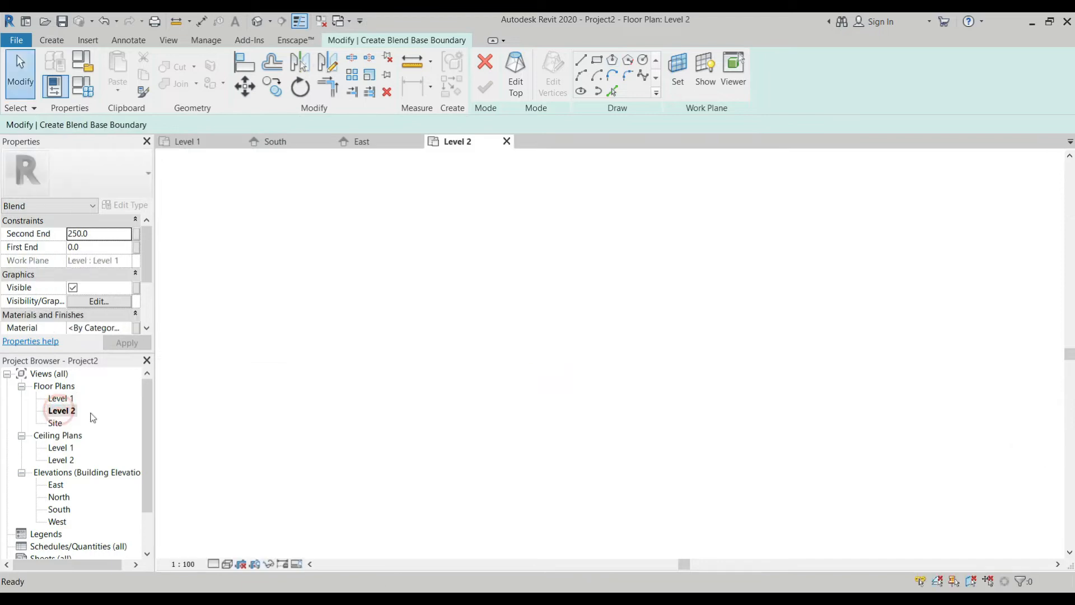
Try to sketch a rectangle about 4900 by 2000 over the hexagon while still editing the base boundary.
{"action": "left_click", "coordinate": [597, 59]}
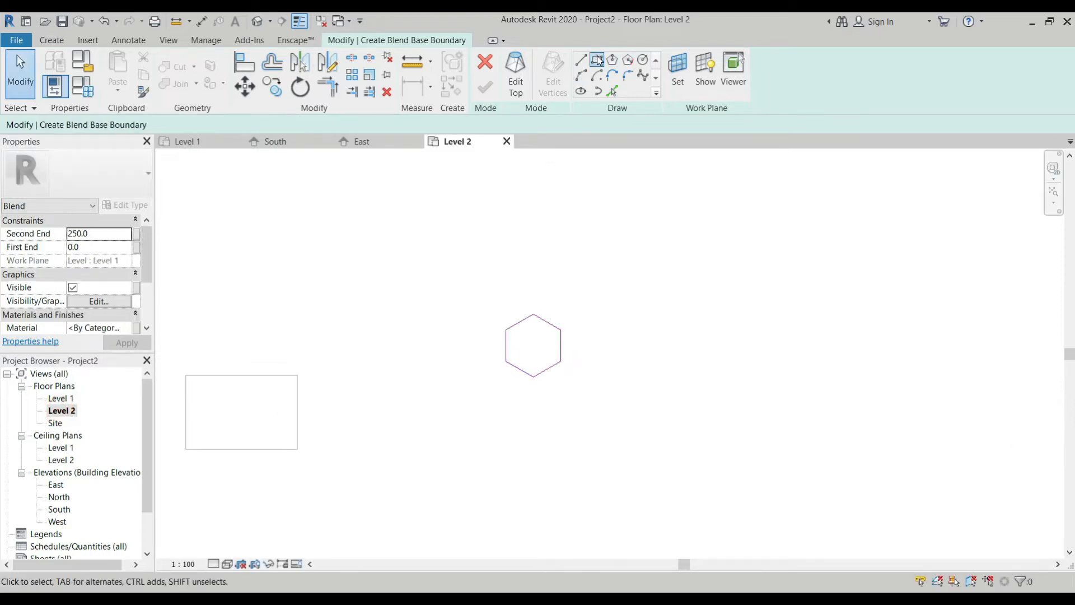
{"action": "left_click", "coordinate": [479, 312]}
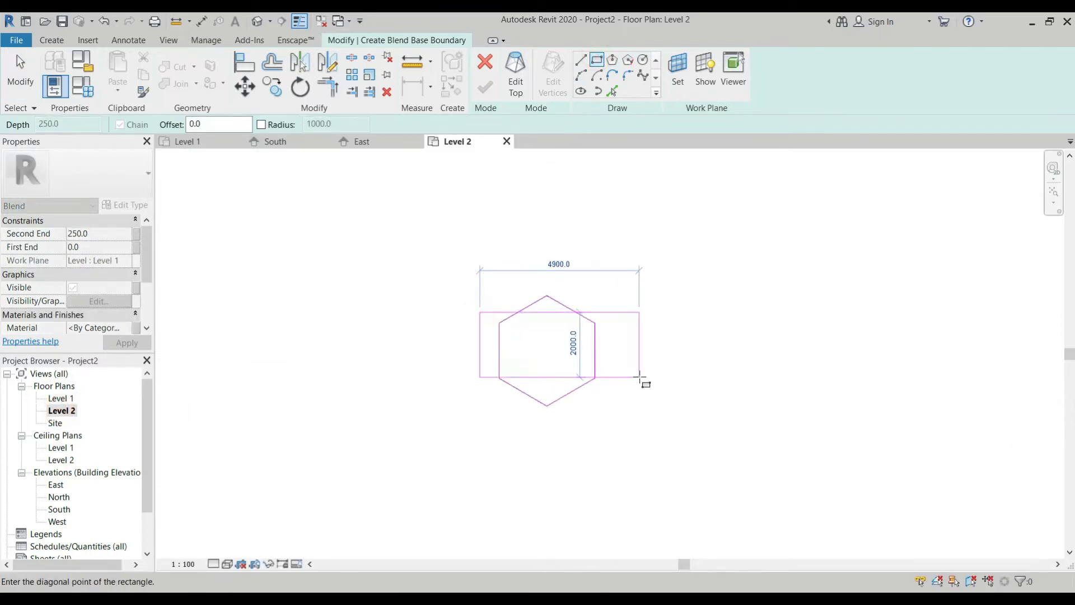
{"action": "left_click", "coordinate": [639, 377]}
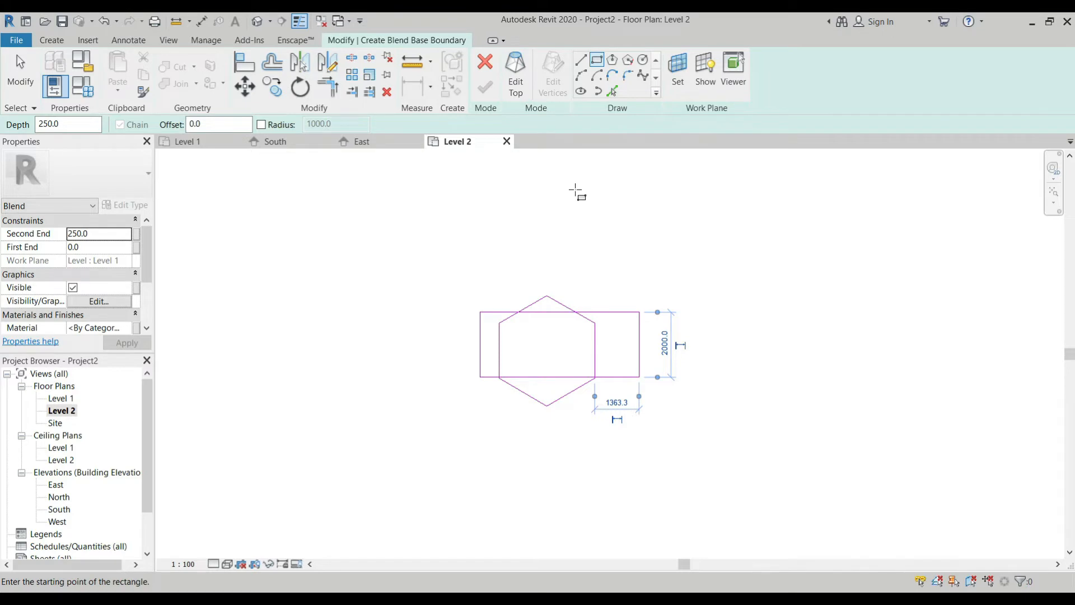
{"action": "key", "text": "ctrl+z"}
Sketch the blend's top boundary as a rectangle about 4600 by 2700 around the hexagon, and finish the 250 deep blend.
{"action": "left_click", "coordinate": [516, 86]}
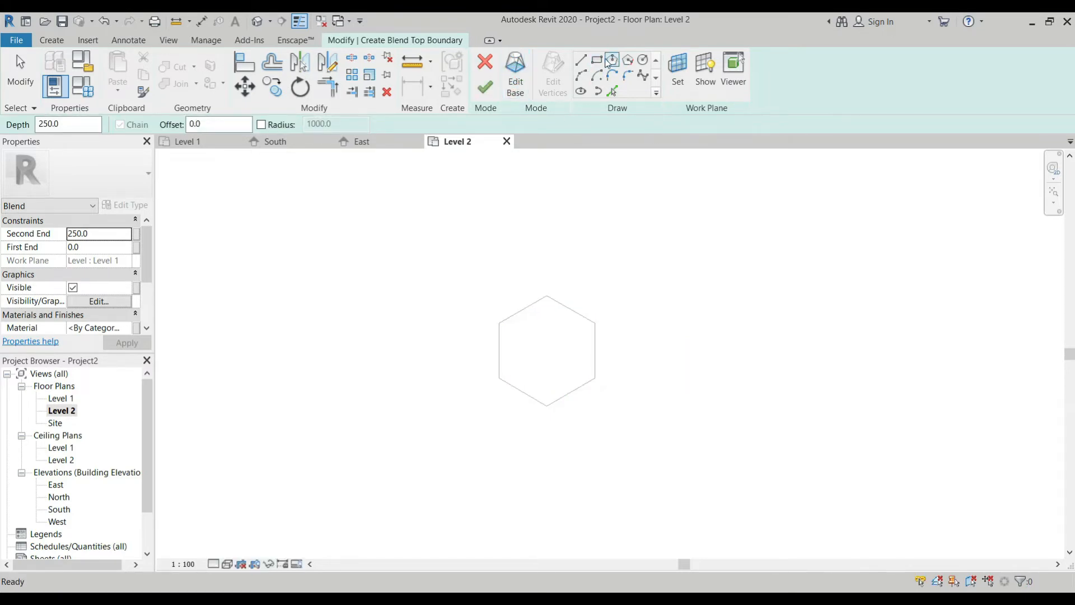
{"action": "left_click", "coordinate": [597, 60]}
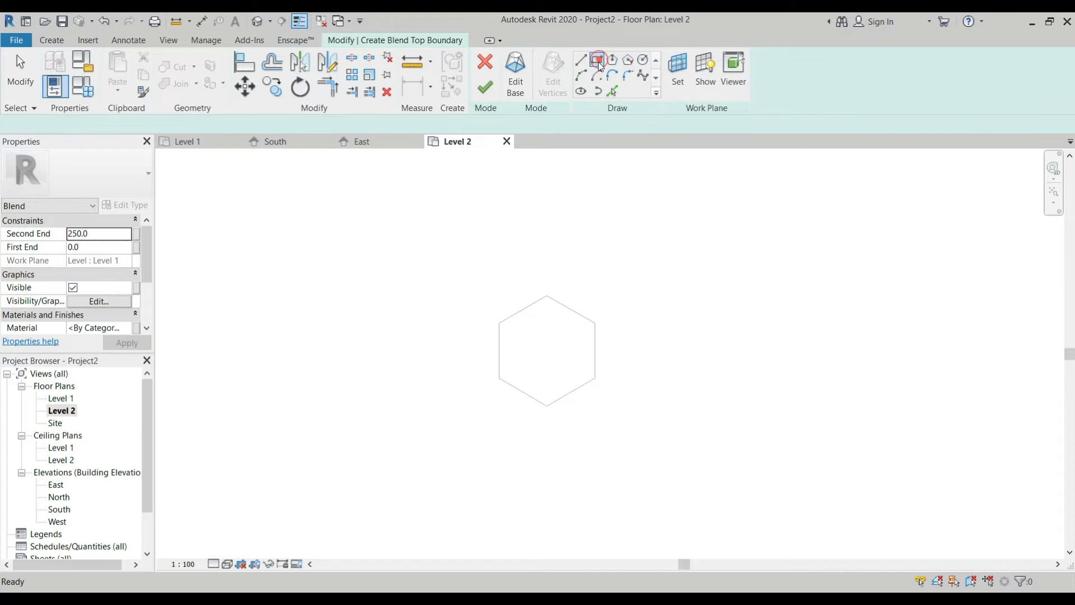
{"action": "left_click", "coordinate": [470, 305]}
{"action": "left_click", "coordinate": [618, 394]}
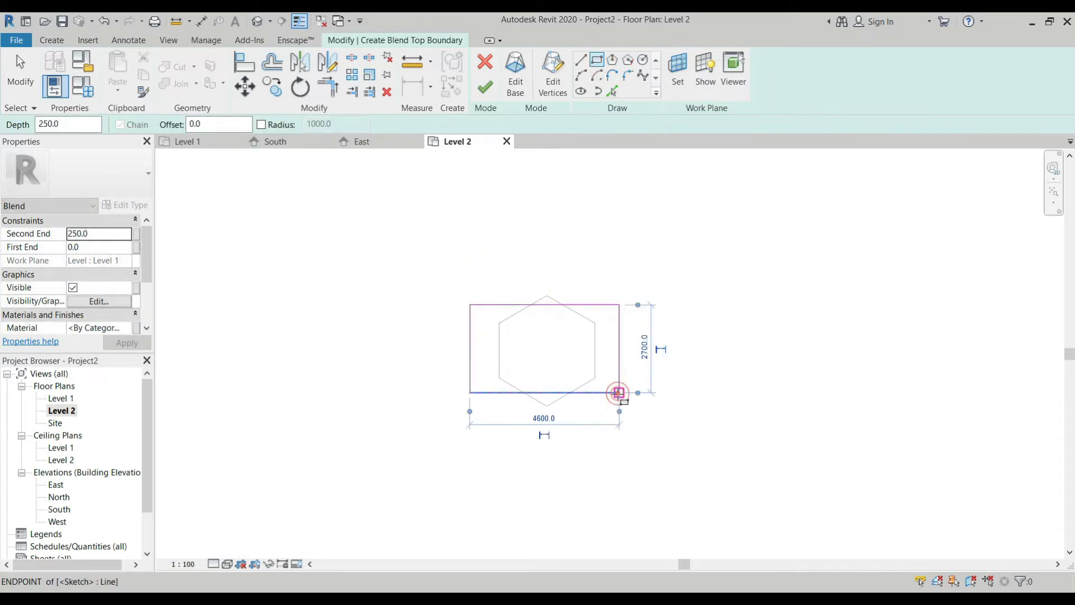
{"action": "left_click", "coordinate": [485, 89]}
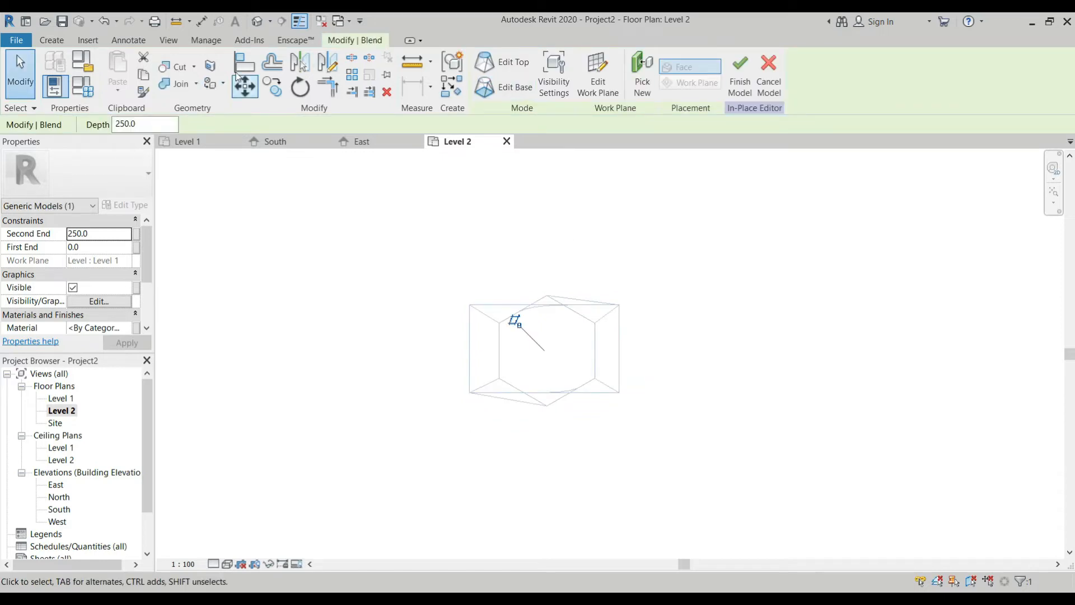
Open the default 3D view and inspect the blend's shape.
{"action": "left_click", "coordinate": [255, 23]}
{"action": "middle_click_drag", "start_coordinate": [694, 437], "coordinate": [737, 438], "text": "shift"}
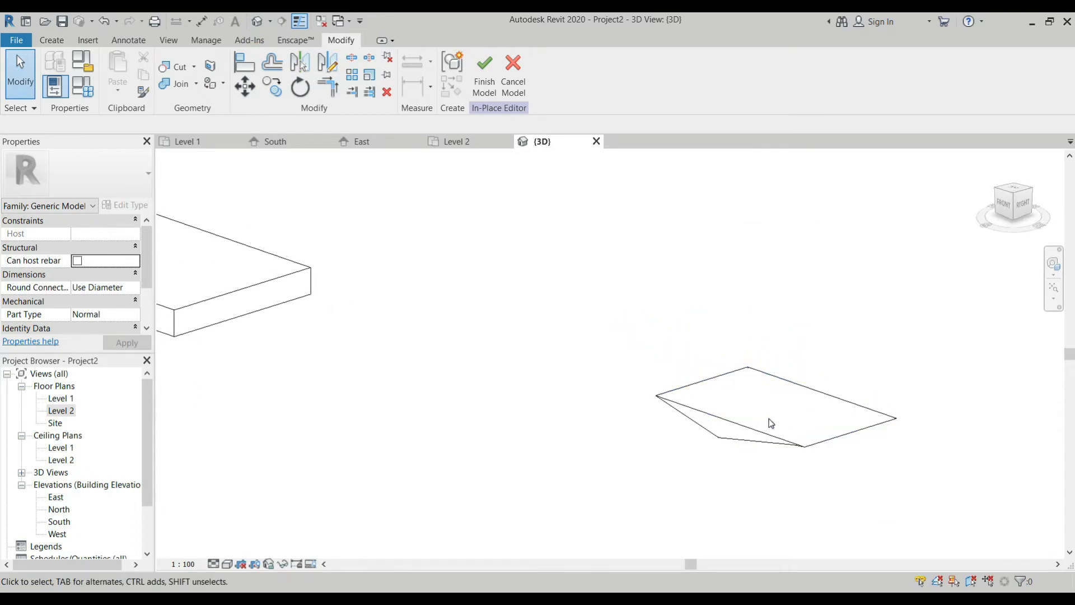
Select the flat blend with the hexagonal base and stretch its top upward with the shape handle to make it tall.
{"action": "left_click", "coordinate": [767, 419]}
{"action": "left_click_drag", "start_coordinate": [782, 412], "coordinate": [767, 163]}
{"action": "left_click", "coordinate": [623, 339]}
{"action": "scroll", "coordinate": [623, 338], "scroll_direction": "down", "scroll_amount": 5}
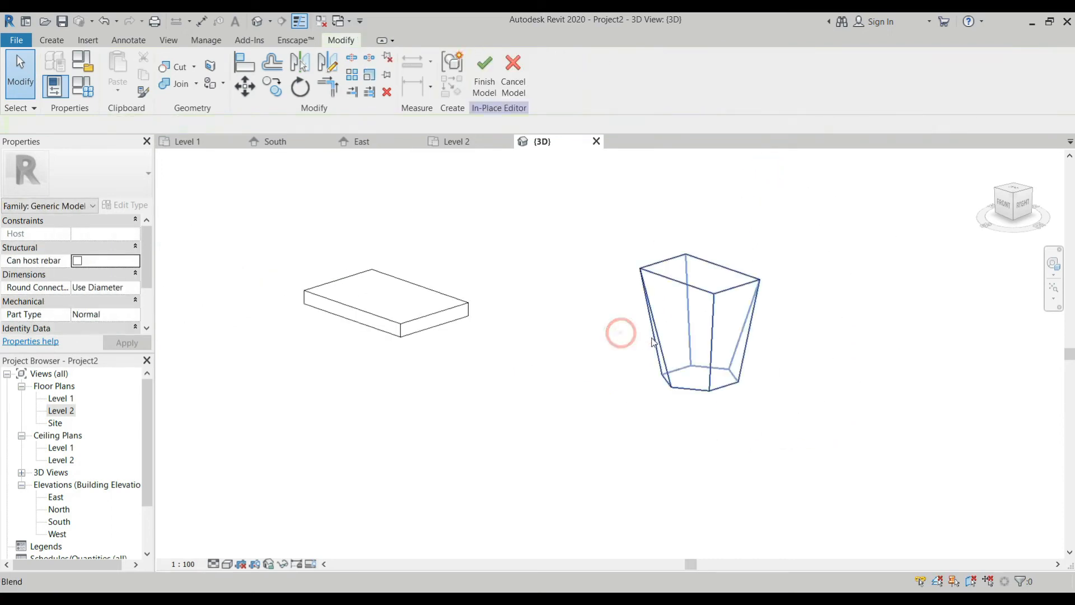
{"action": "middle_click_drag", "start_coordinate": [653, 398], "coordinate": [593, 197], "text": "shift"}
{"action": "scroll", "coordinate": [626, 305], "scroll_direction": "up", "scroll_amount": 5}
{"action": "scroll", "coordinate": [628, 304], "scroll_direction": "down", "scroll_amount": 4}
{"action": "middle_click_drag", "start_coordinate": [633, 286], "coordinate": [693, 376], "text": "shift"}
{"action": "scroll", "coordinate": [712, 446], "scroll_direction": "up", "scroll_amount": 4}
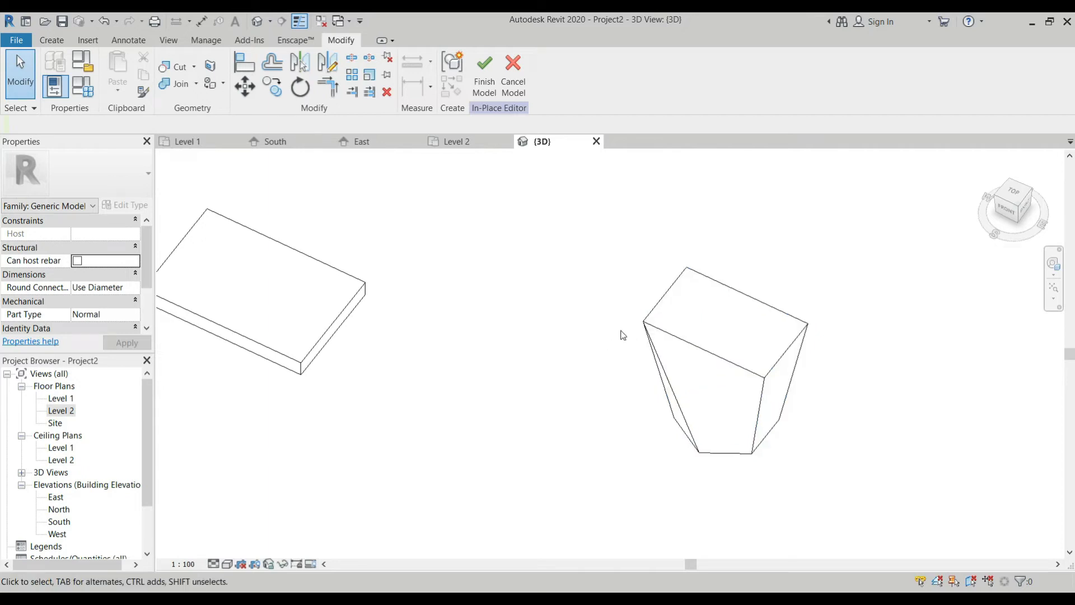
Start a second blend in the Level 1 floor plan and sketch its base as a 1000 radius circle beside the hexagonal blend.
{"action": "left_click", "coordinate": [63, 398]}
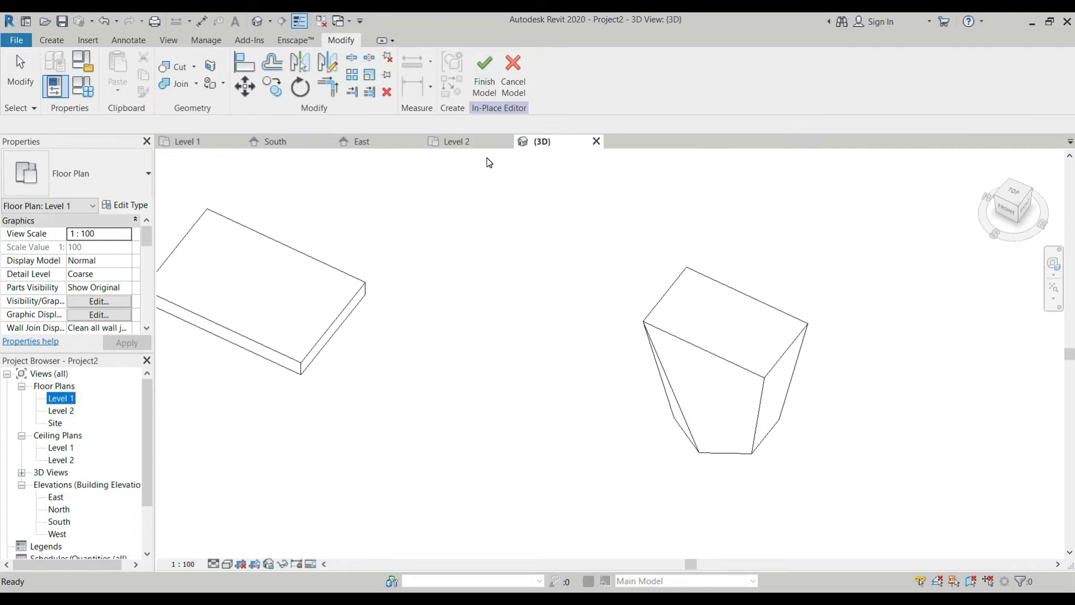
{"action": "double_click", "coordinate": [67, 401]}
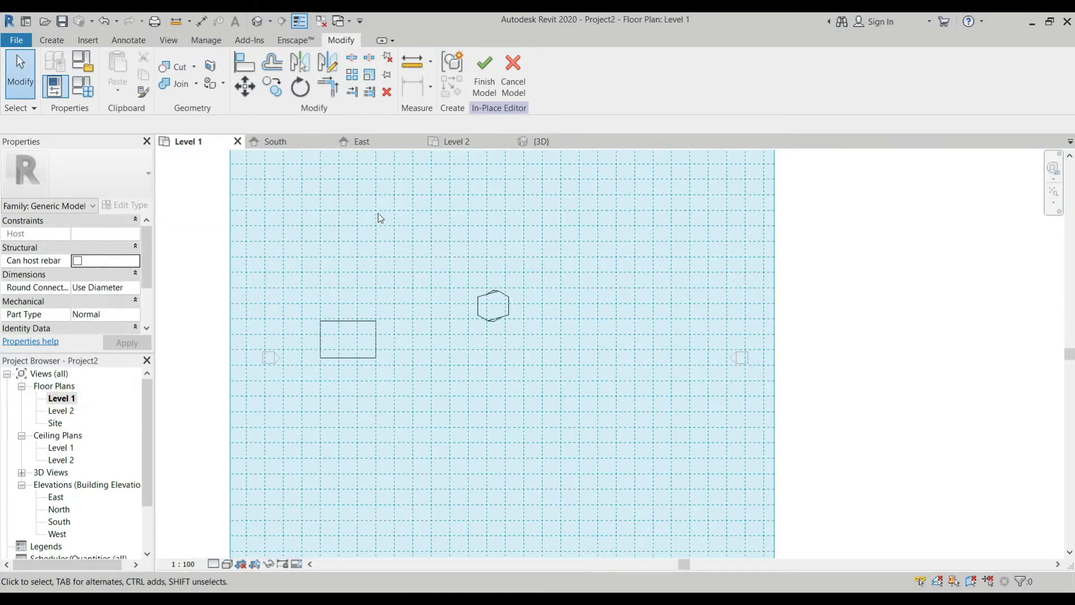
{"action": "left_click", "coordinate": [53, 40]}
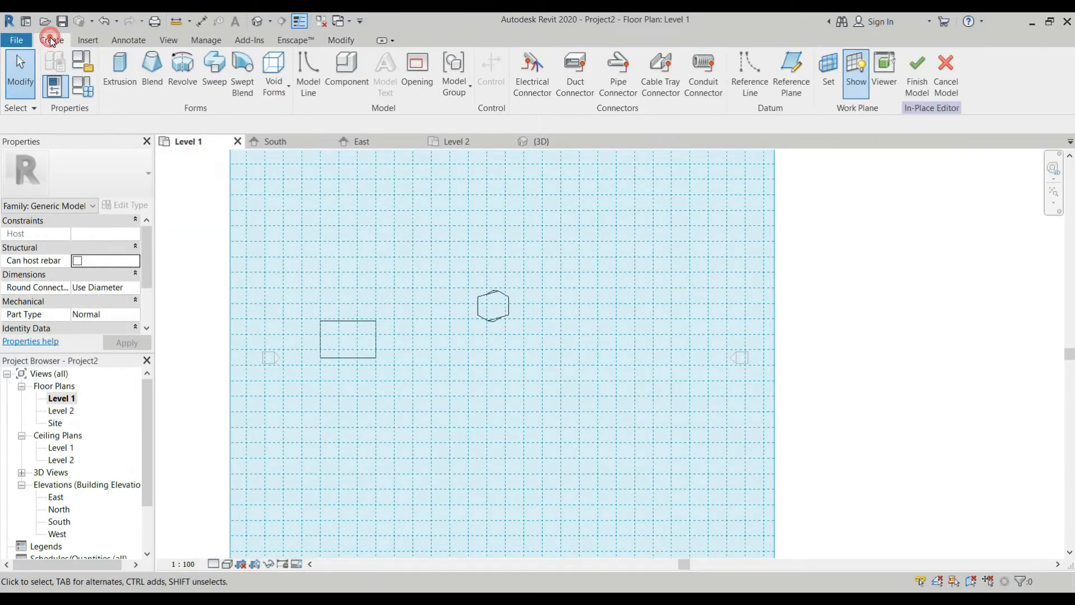
{"action": "left_click", "coordinate": [139, 70]}
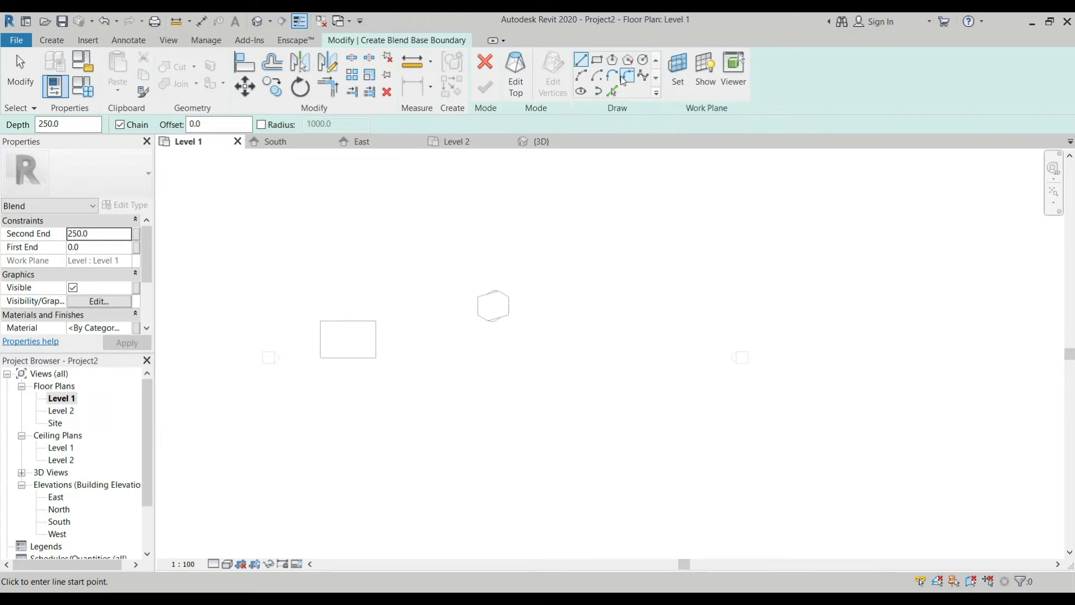
{"action": "left_click", "coordinate": [644, 62]}
{"action": "left_click", "coordinate": [568, 314]}
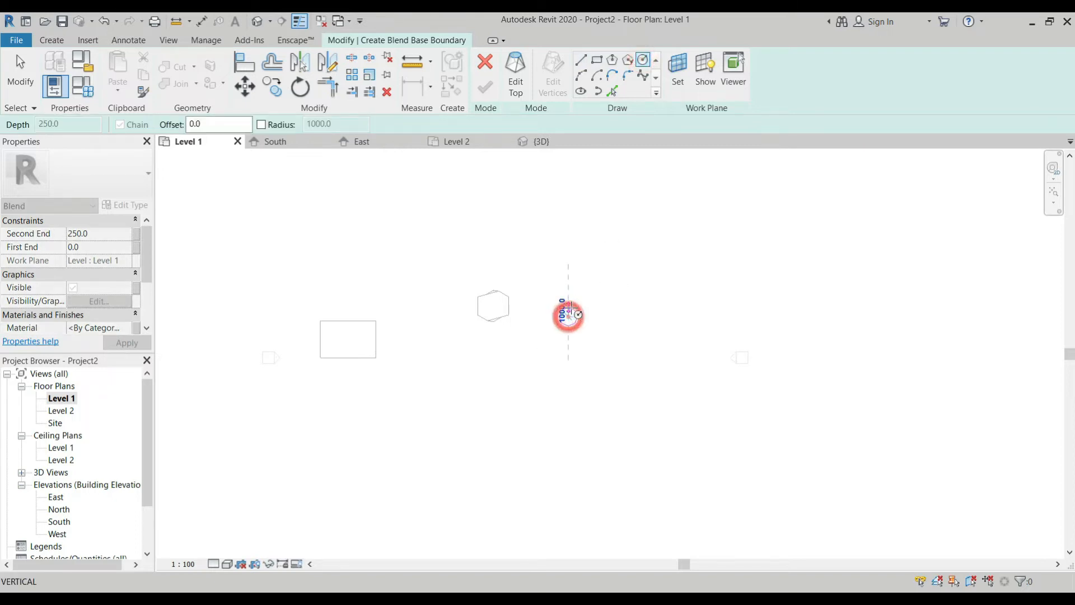
{"action": "left_click", "coordinate": [574, 309]}
{"action": "scroll", "coordinate": [562, 163], "scroll_direction": "up", "scroll_amount": 1}
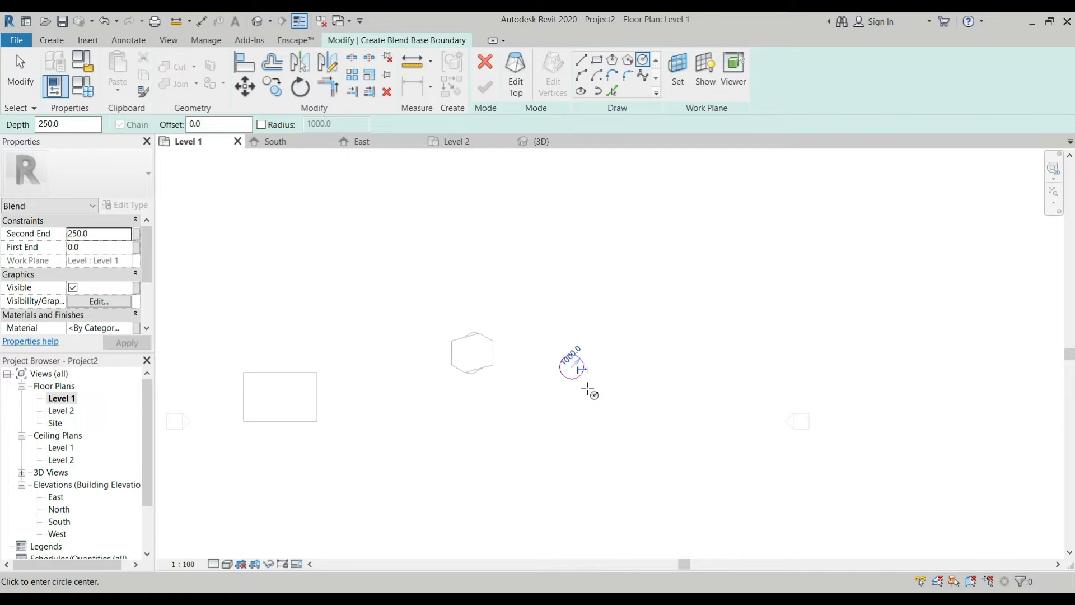
Sketch the top boundary in the Level 2 plan as a six-sided polygon of about 1300 radius centred on the circle, and finish the blend.
{"action": "left_click", "coordinate": [515, 76]}
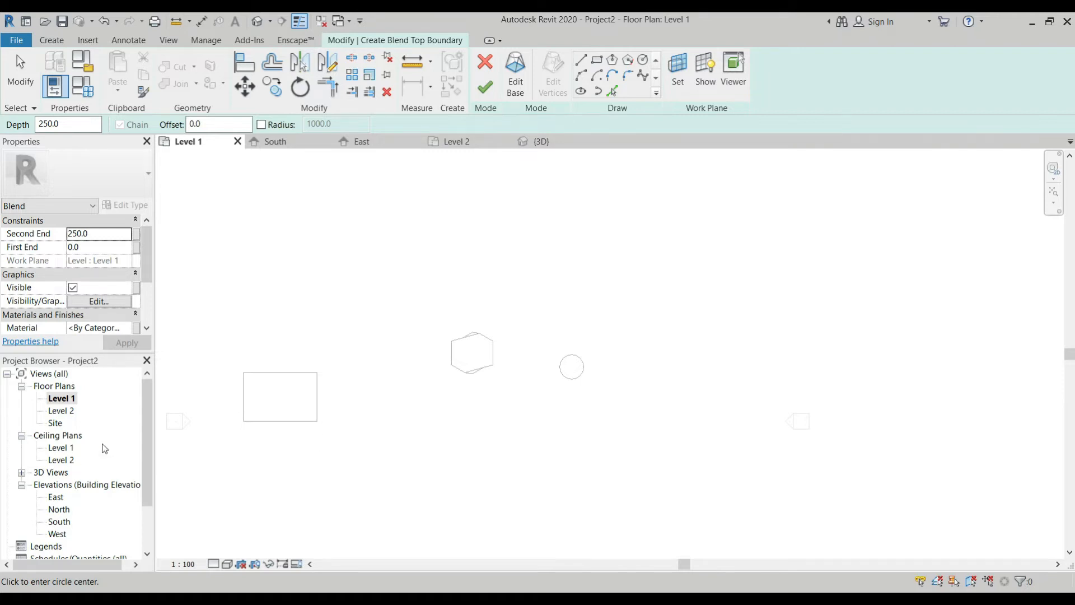
{"action": "left_click", "coordinate": [62, 411]}
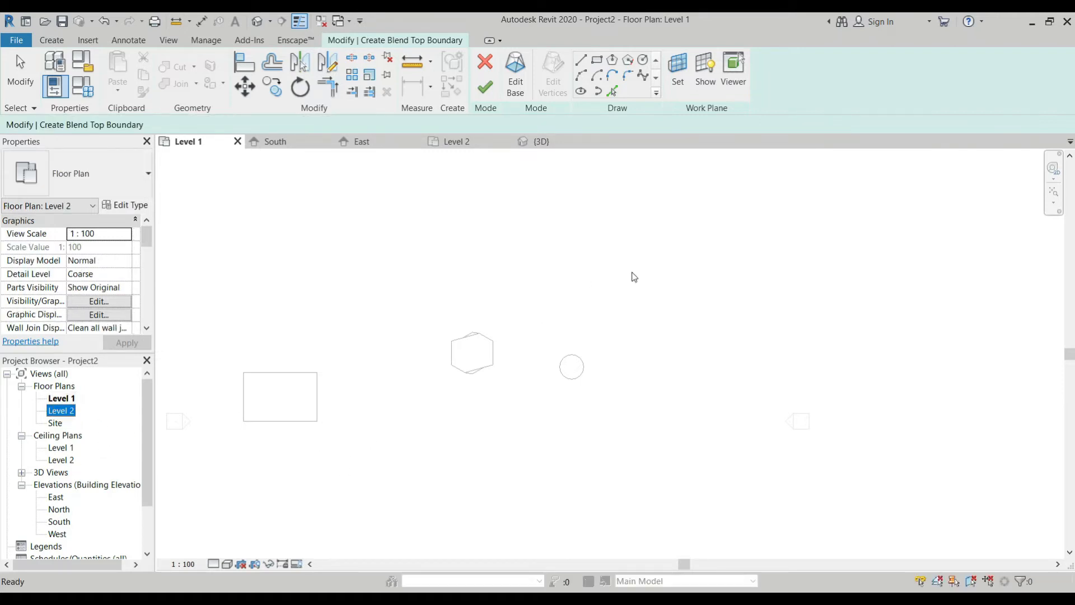
{"action": "double_click", "coordinate": [62, 412]}
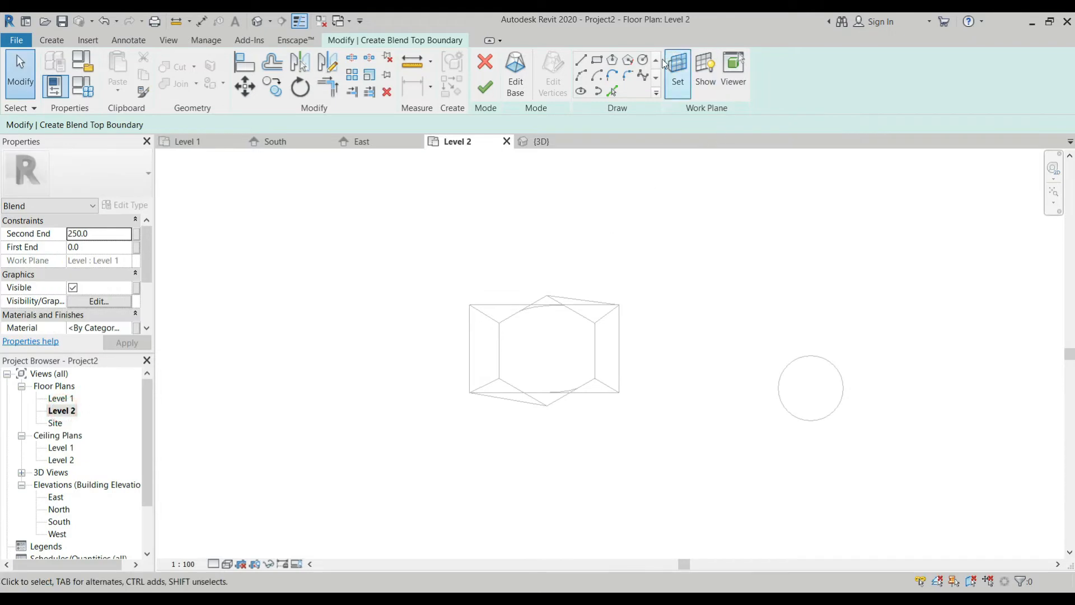
{"action": "left_click", "coordinate": [612, 60]}
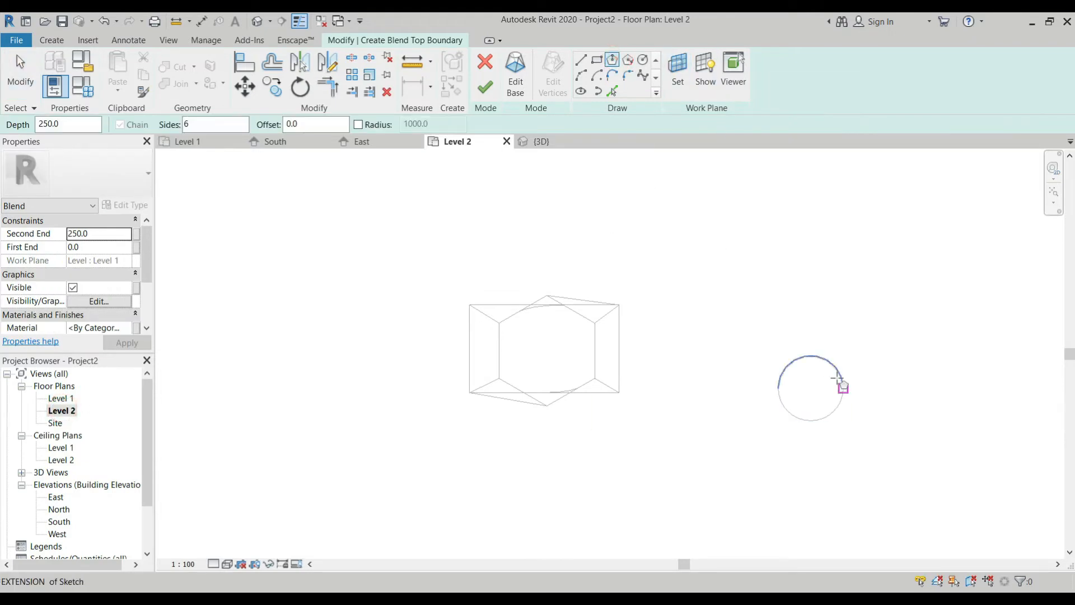
{"action": "left_click", "coordinate": [810, 388]}
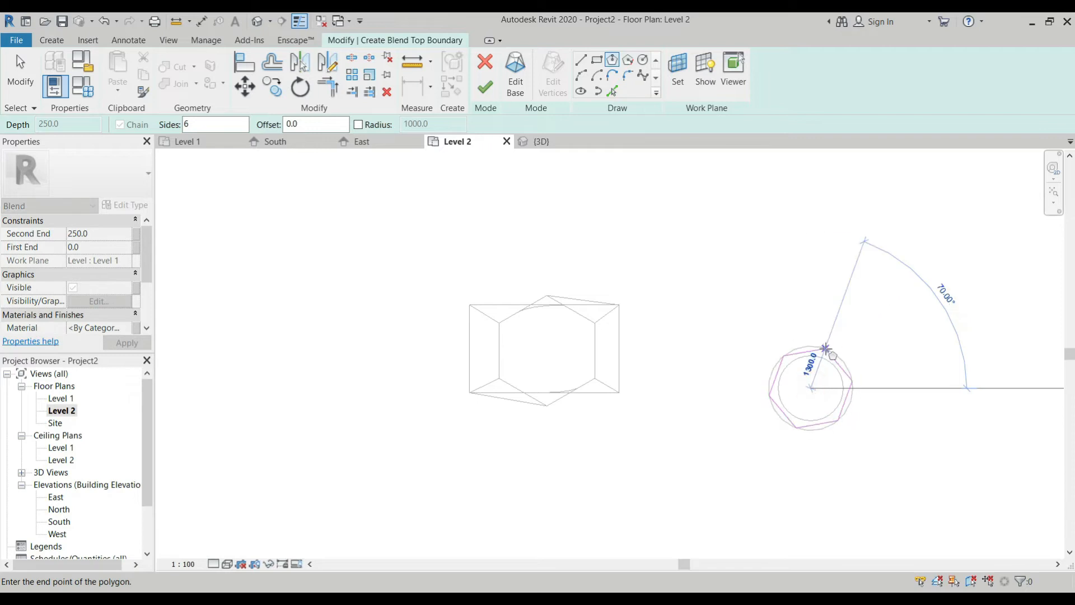
{"action": "left_click", "coordinate": [826, 348]}
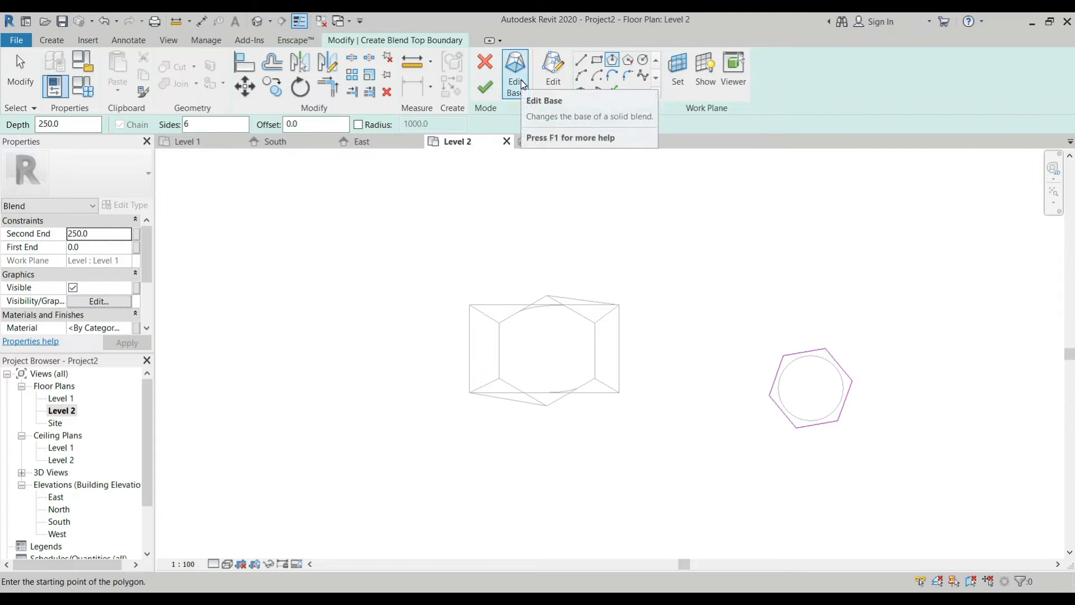
{"action": "left_click", "coordinate": [486, 87]}
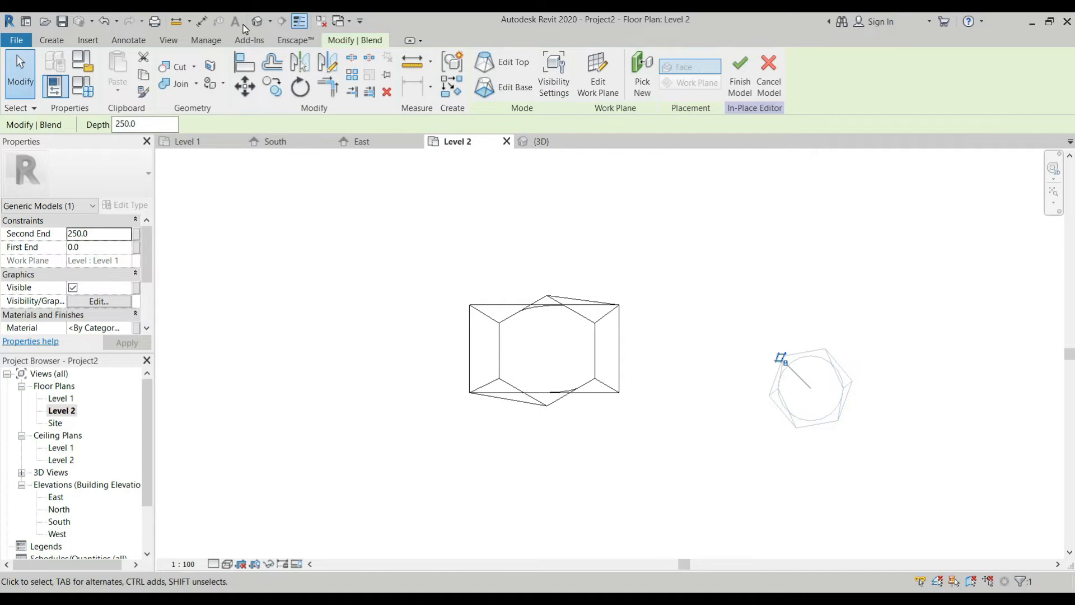
Stretch the circle-to-hexagon blend upward in the 3D view to a depth of about 3873.
{"action": "left_click", "coordinate": [549, 143]}
{"action": "scroll", "coordinate": [470, 171], "scroll_direction": "down", "scroll_amount": 2}
{"action": "scroll", "coordinate": [784, 439], "scroll_direction": "up", "scroll_amount": 5}
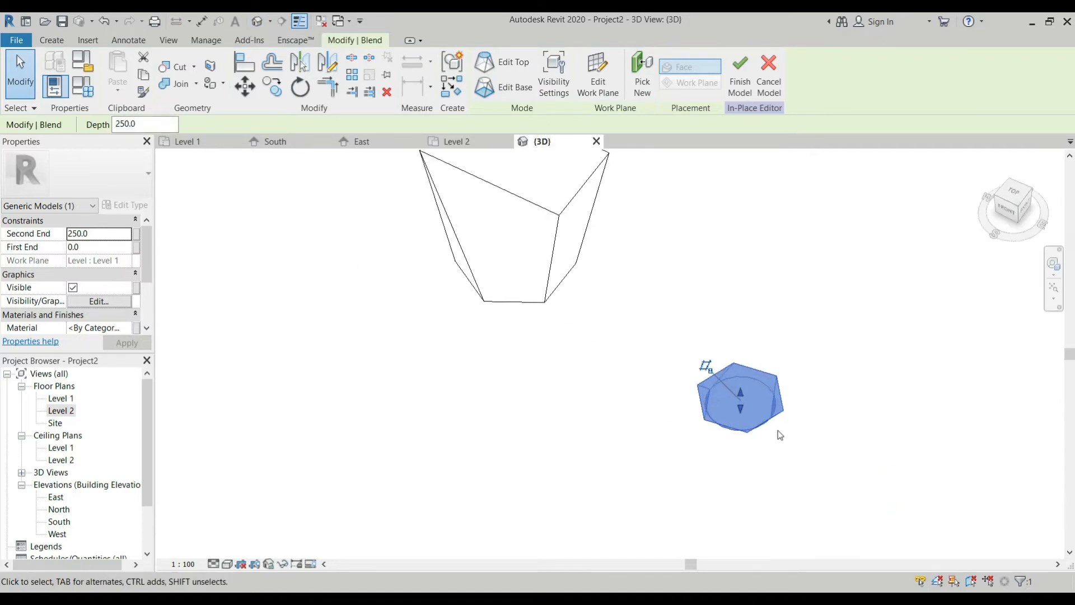
{"action": "middle_click_drag", "start_coordinate": [772, 451], "coordinate": [758, 400], "text": "shift"}
{"action": "scroll", "coordinate": [729, 383], "scroll_direction": "up", "scroll_amount": 3}
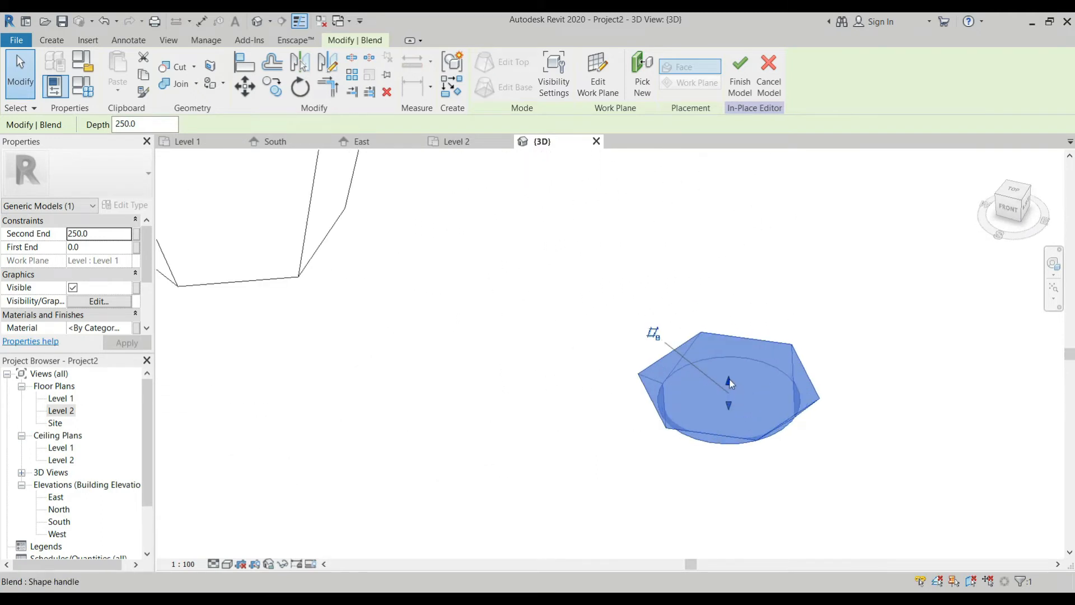
{"action": "scroll", "coordinate": [729, 383], "scroll_direction": "down", "scroll_amount": 3}
{"action": "left_click_drag", "start_coordinate": [727, 382], "coordinate": [734, 221]}
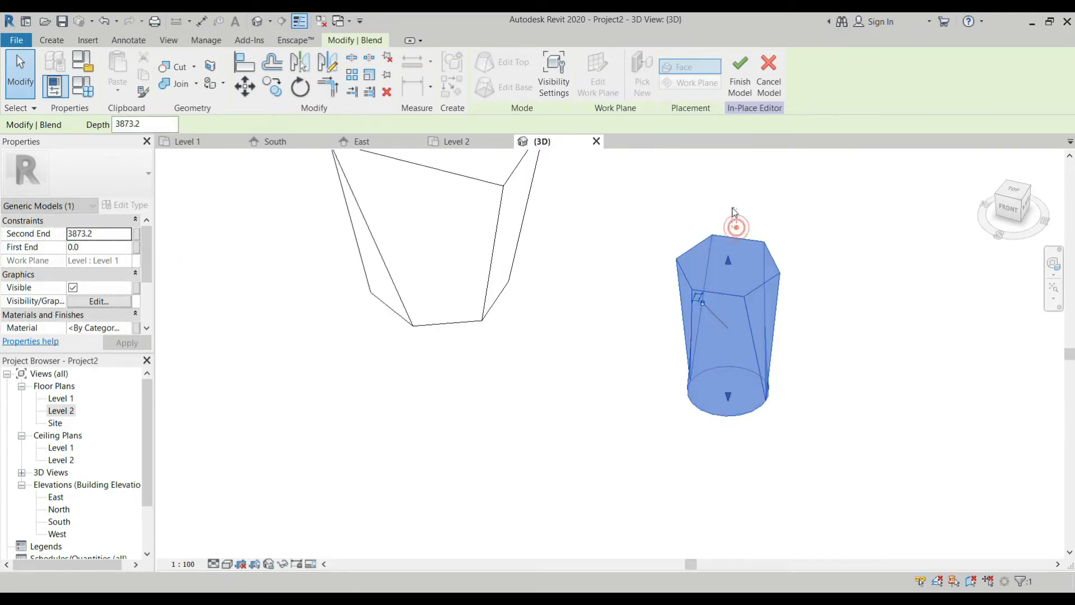
{"action": "key", "text": "Escape"}
Set the 3D view's visual style to Shaded and inspect both blends.
{"action": "middle_click_drag", "start_coordinate": [717, 298], "coordinate": [756, 448], "text": "shift"}
{"action": "left_click", "coordinate": [220, 565]}
{"action": "left_click", "coordinate": [226, 564]}
{"action": "left_click", "coordinate": [249, 511]}
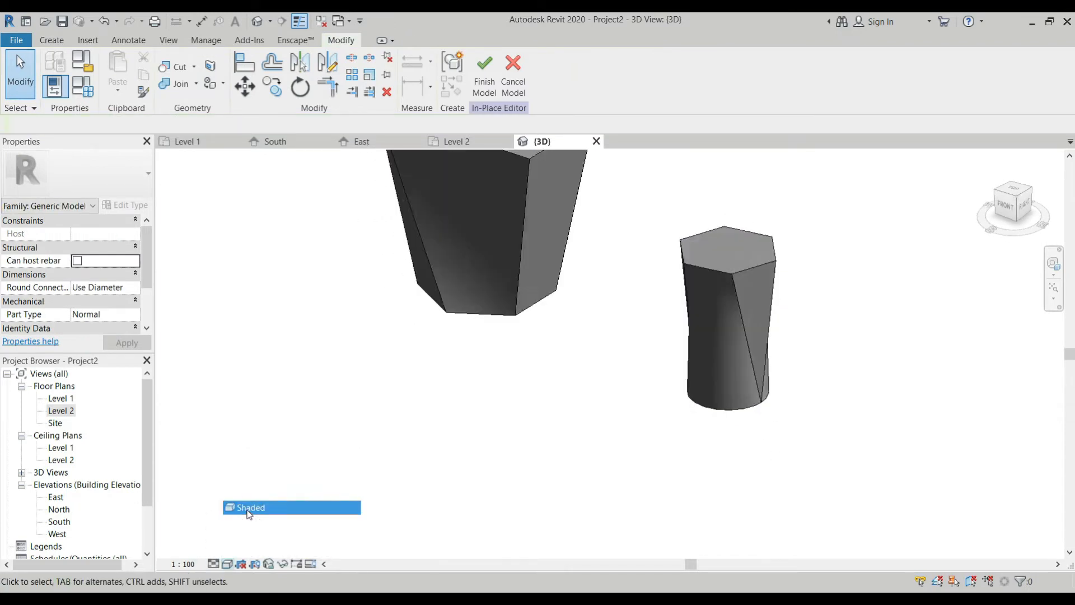
{"action": "scroll", "coordinate": [545, 445], "scroll_direction": "down", "scroll_amount": 2}
{"action": "middle_click_drag", "start_coordinate": [552, 463], "coordinate": [549, 499], "text": "shift"}
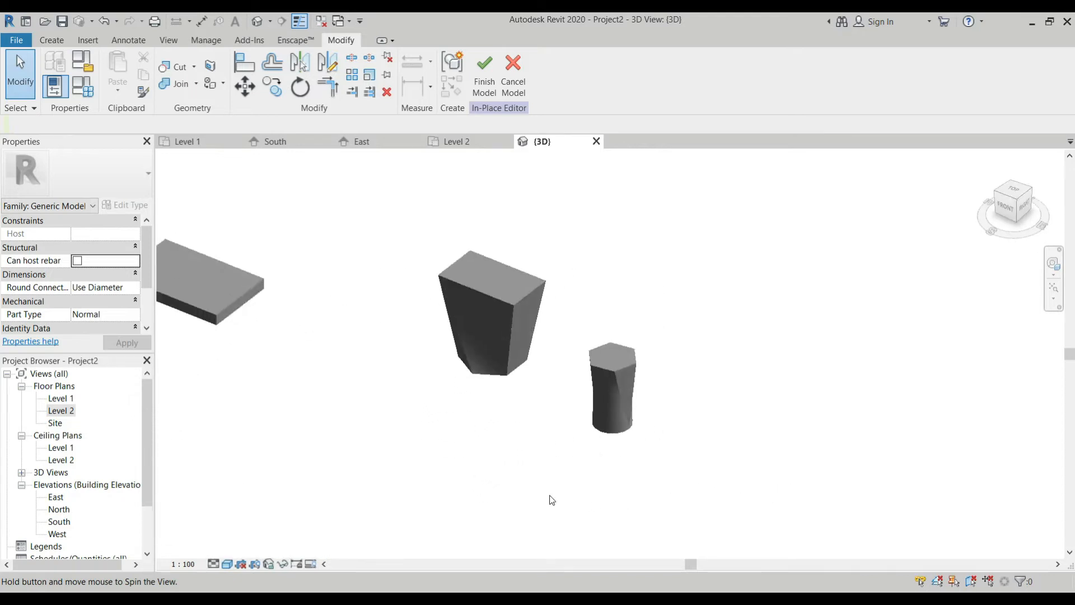
Start a solid Revolve from the Level 1 floor plan.
{"action": "left_click", "coordinate": [52, 40]}
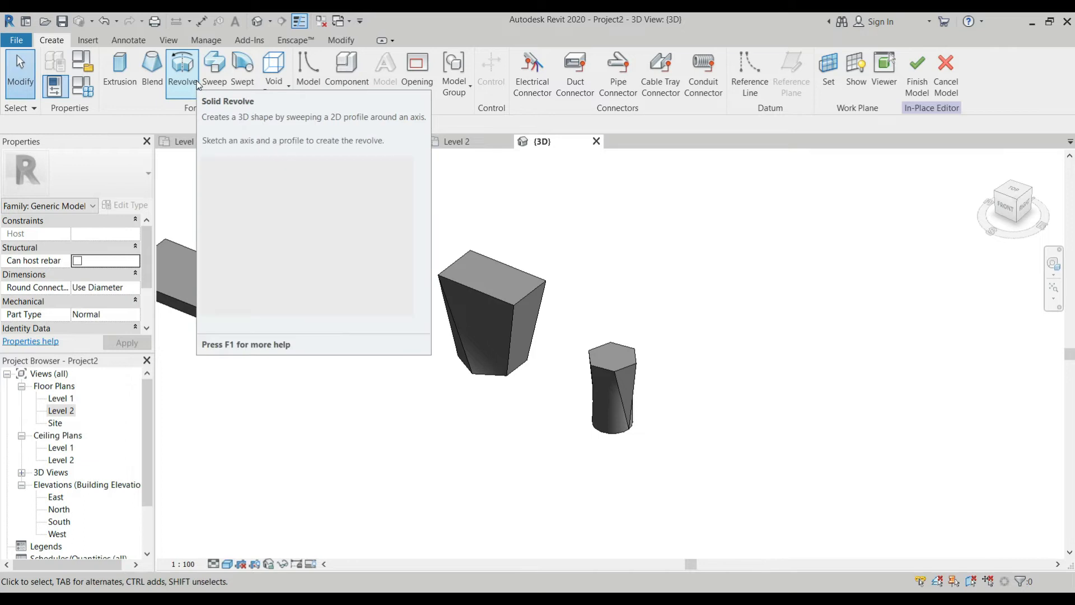
{"action": "double_click", "coordinate": [61, 398]}
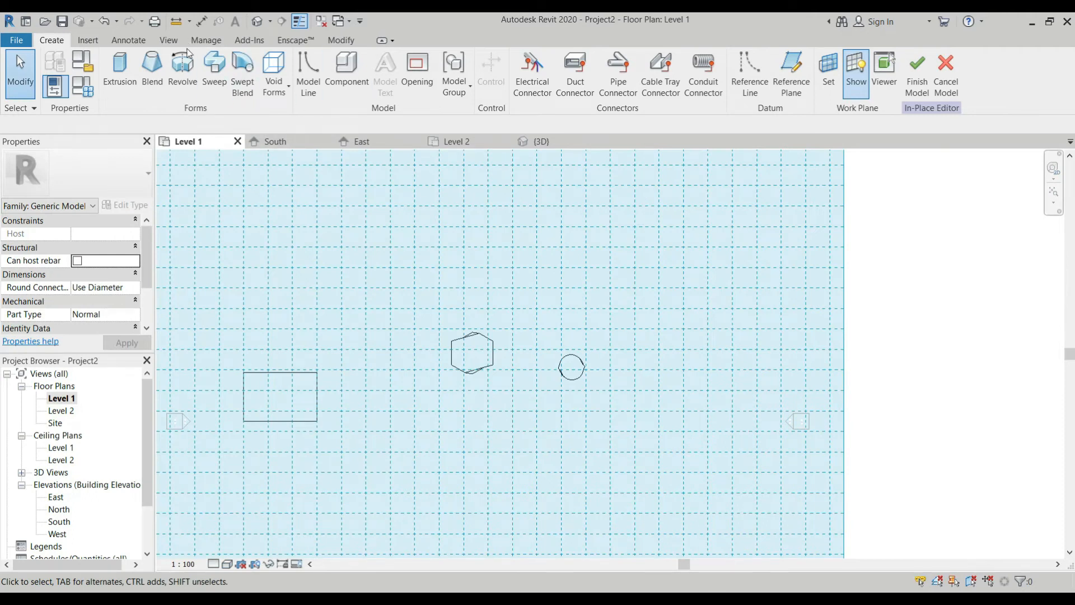
{"action": "left_click", "coordinate": [183, 67]}
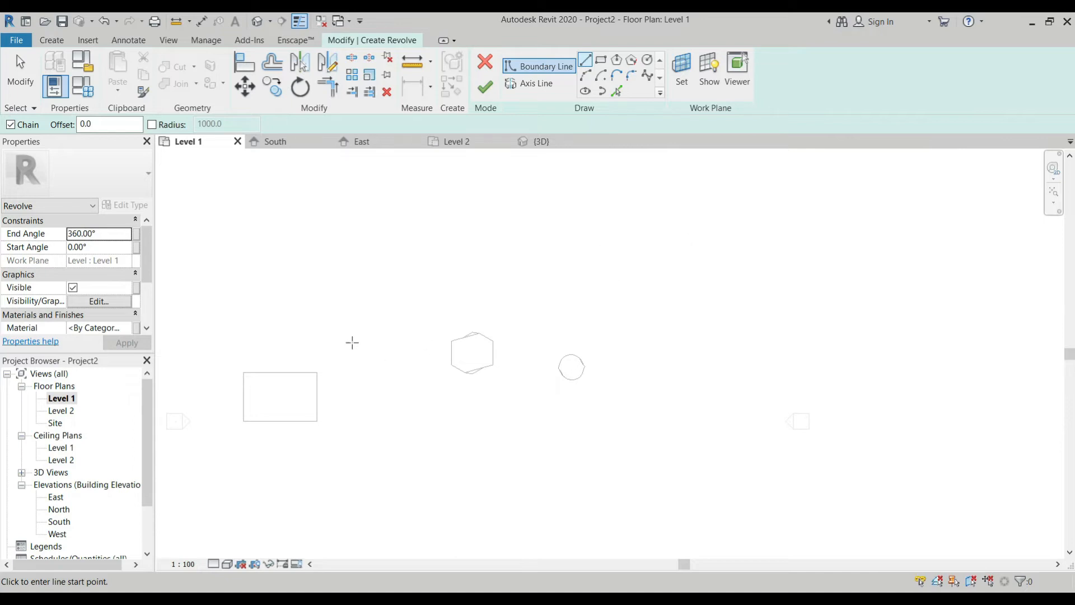
Try to draw the revolve's boundary lines in the South elevation on the Level 1 work plane.
{"action": "left_click", "coordinate": [59, 522]}
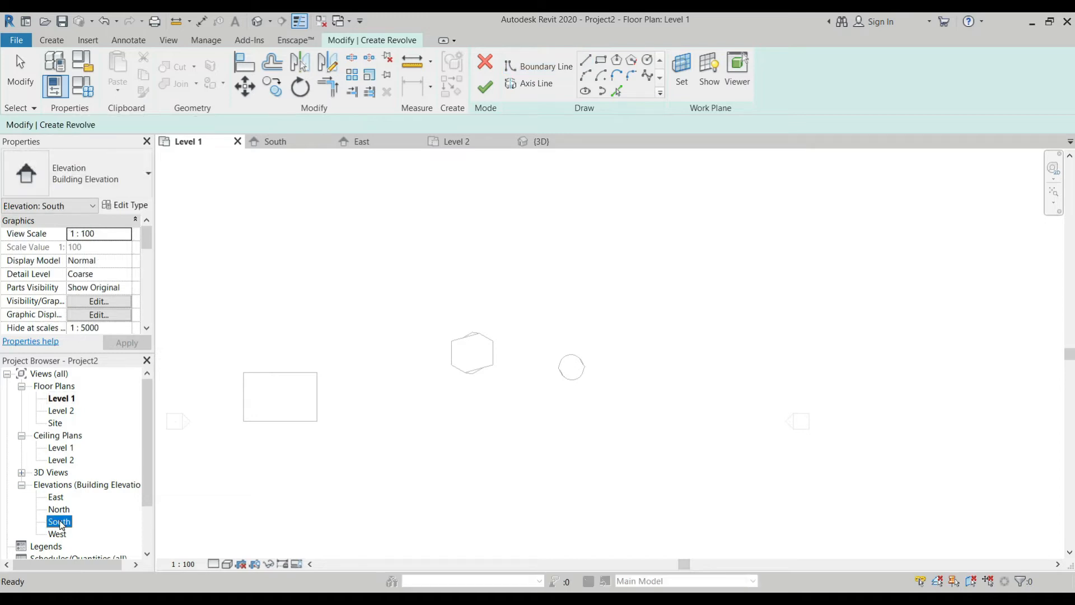
{"action": "double_click", "coordinate": [59, 522]}
{"action": "scroll", "coordinate": [523, 501], "scroll_direction": "down", "scroll_amount": 3}
{"action": "scroll", "coordinate": [560, 483], "scroll_direction": "up", "scroll_amount": 5}
{"action": "scroll", "coordinate": [560, 482], "scroll_direction": "up", "scroll_amount": 2}
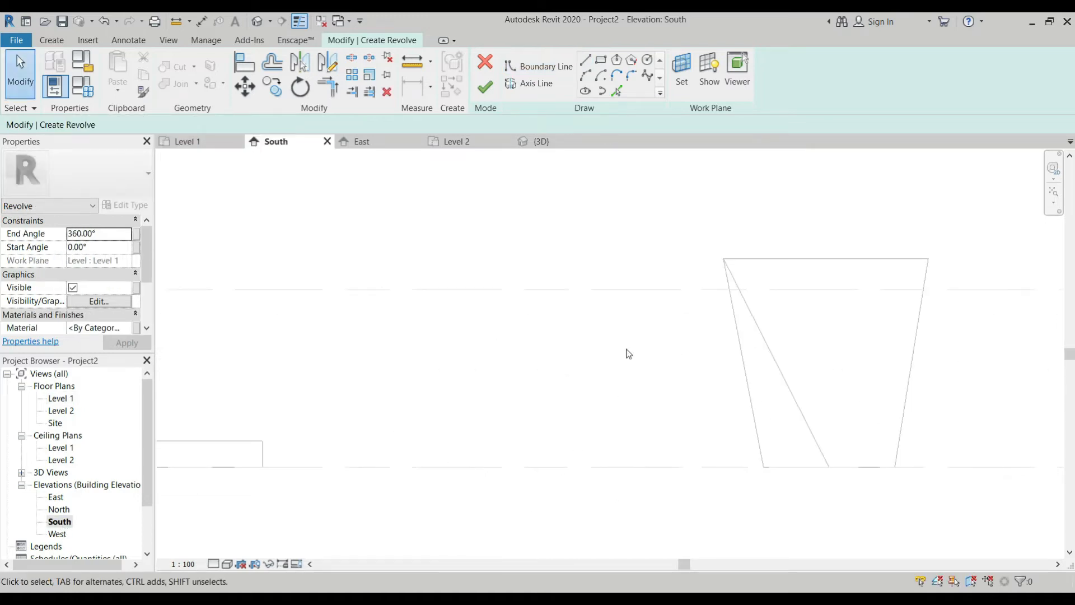
{"action": "left_click", "coordinate": [539, 66]}
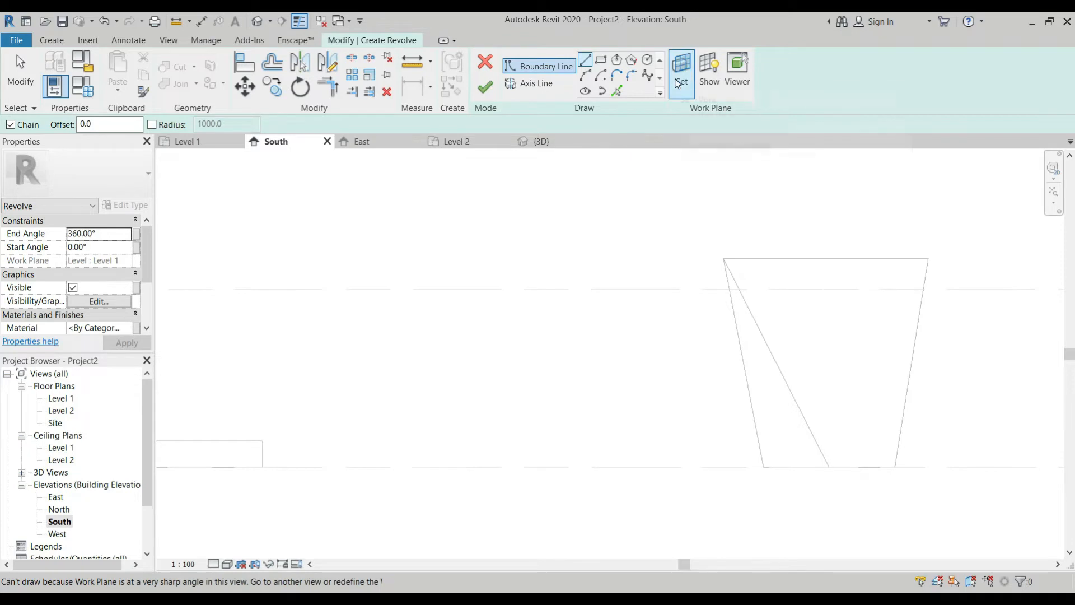
{"action": "key", "text": "Escape"}
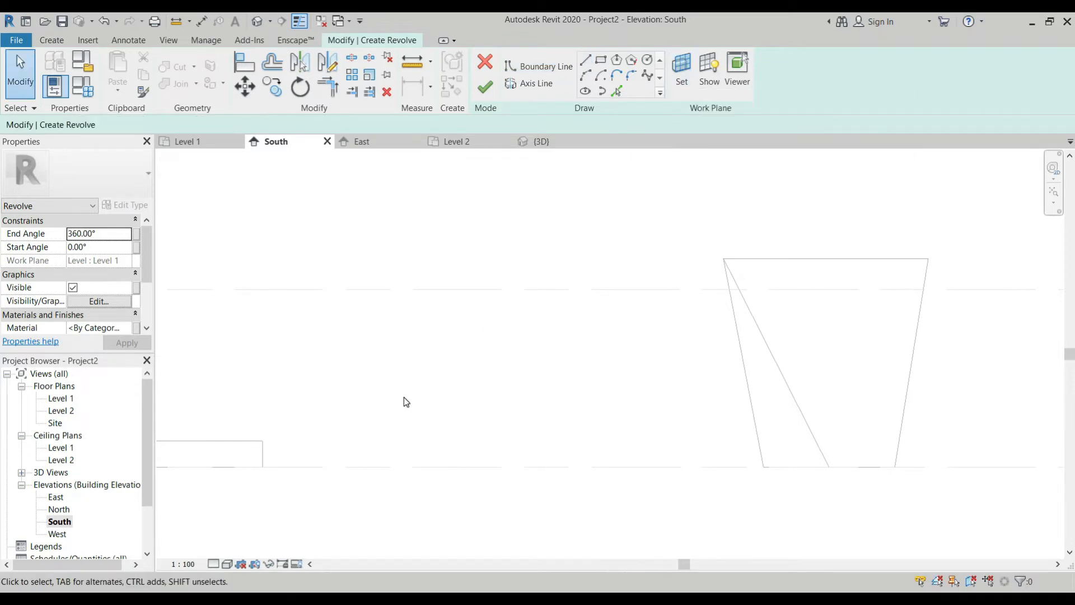
Draw a horizontal reference plane in the Level 1 floor plan, just in front of the two blends.
{"action": "double_click", "coordinate": [60, 399]}
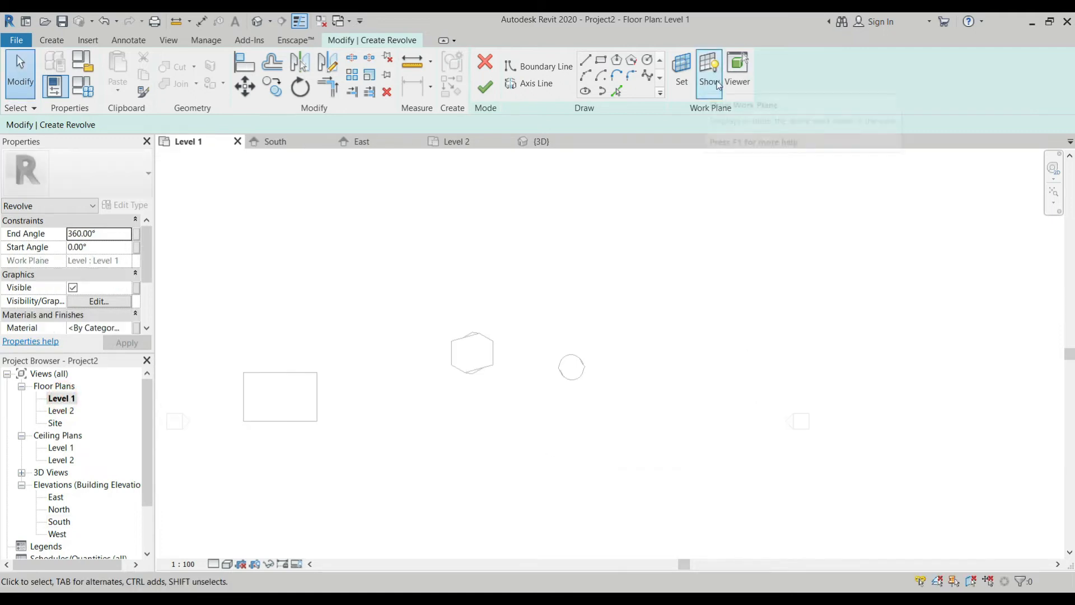
{"action": "left_click", "coordinate": [49, 42]}
{"action": "left_click", "coordinate": [786, 73]}
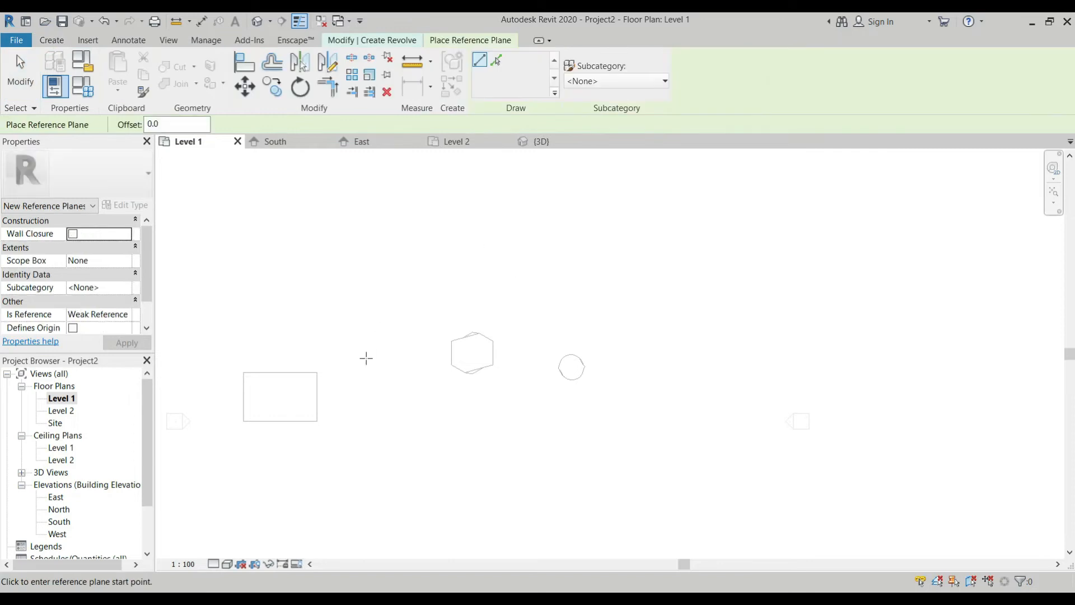
{"action": "left_click", "coordinate": [343, 404]}
{"action": "left_click", "coordinate": [606, 404]}
{"action": "key", "text": "Escape"}
{"action": "key", "text": "Escape"}
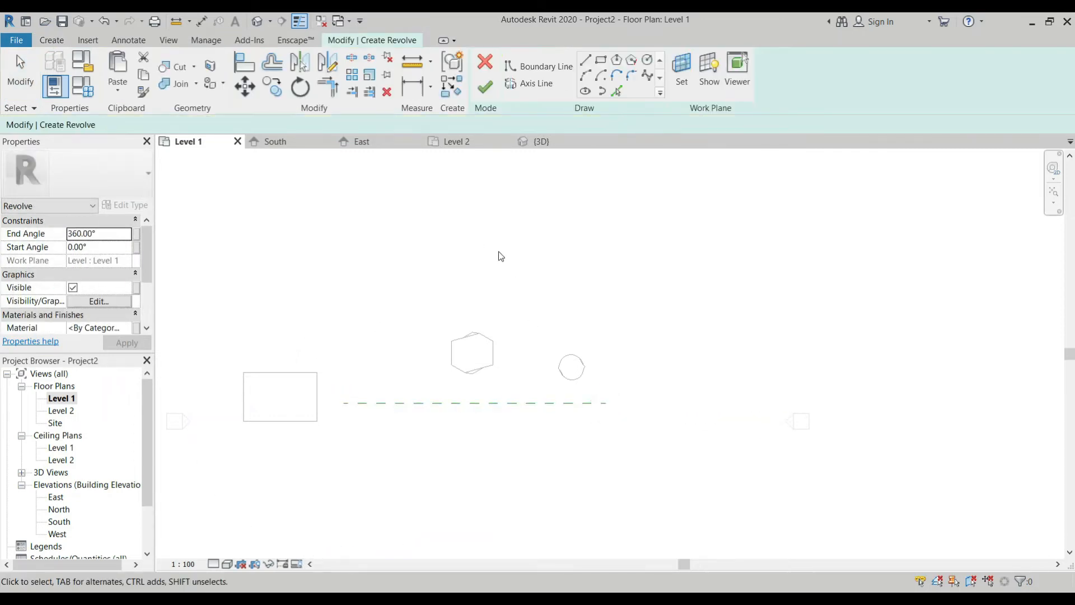
Try to set the revolve's work plane with Pick a plane, starting from the South elevation and picking the reference plane in the Level 1 plan.
{"action": "left_click", "coordinate": [307, 143]}
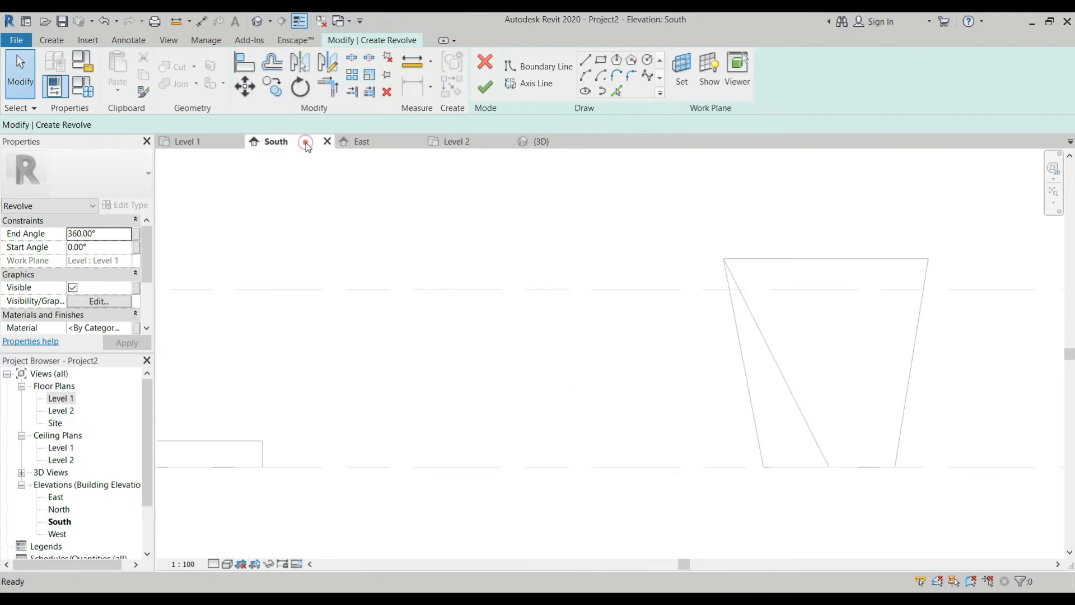
{"action": "left_click", "coordinate": [681, 70]}
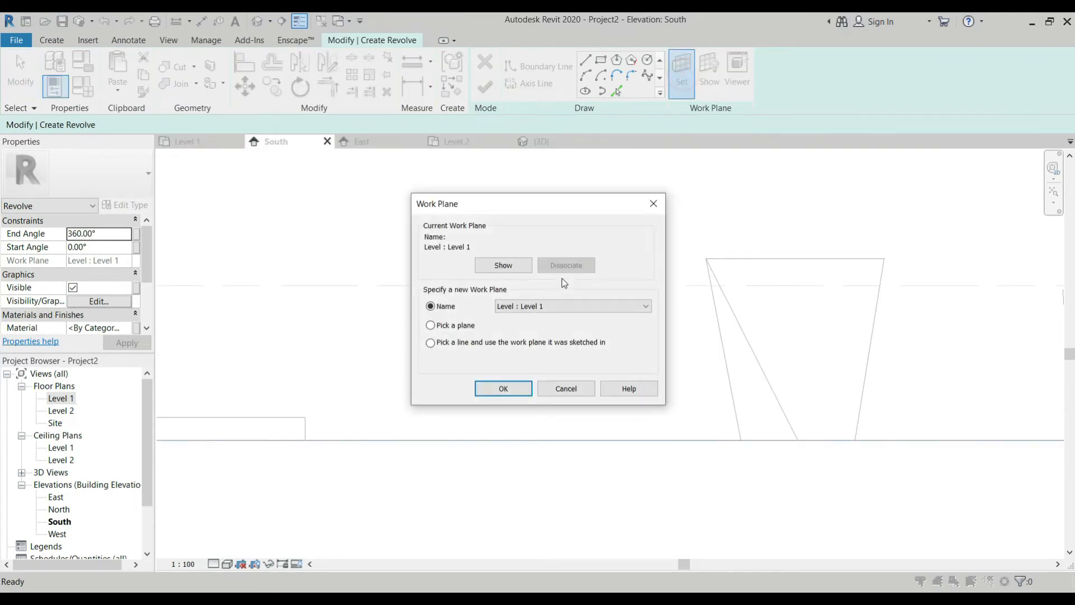
{"action": "left_click", "coordinate": [528, 308]}
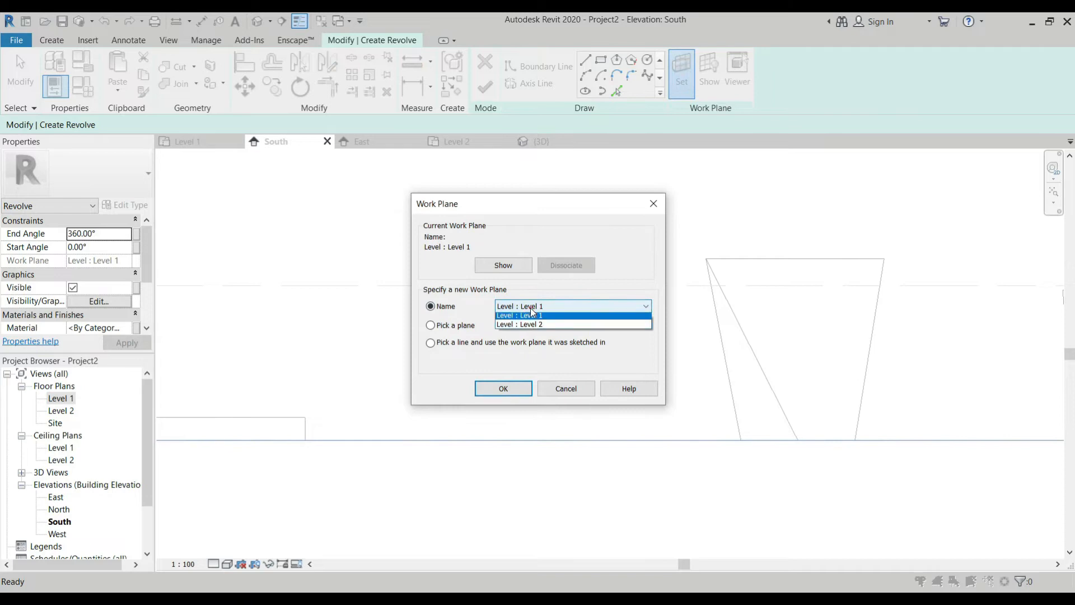
{"action": "left_click", "coordinate": [431, 327]}
{"action": "left_click", "coordinate": [431, 327]}
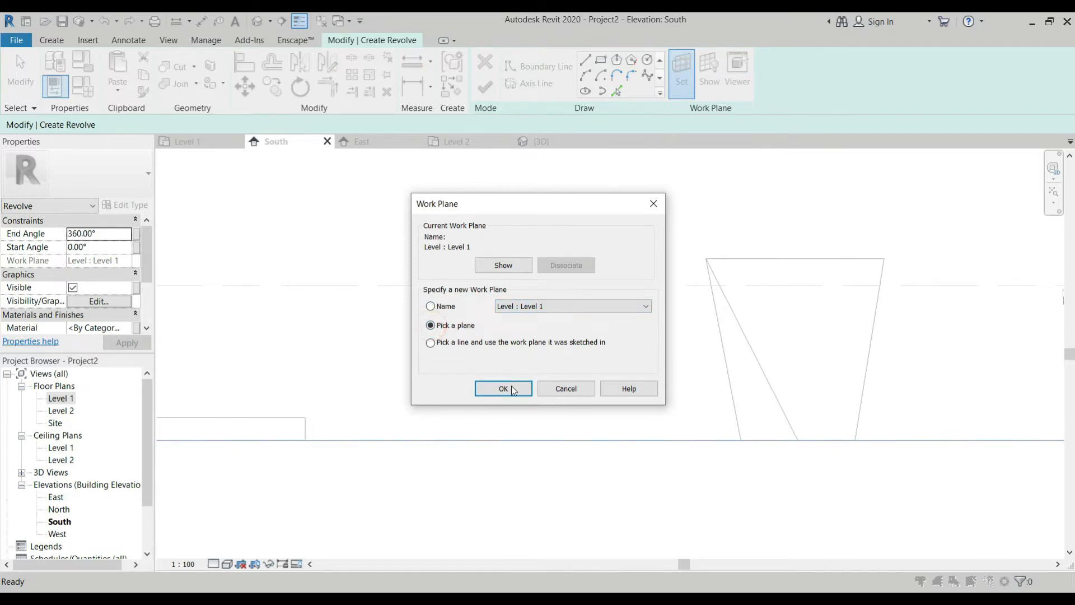
{"action": "left_click", "coordinate": [504, 388]}
{"action": "scroll", "coordinate": [523, 338], "scroll_direction": "down", "scroll_amount": 5}
{"action": "scroll", "coordinate": [666, 313], "scroll_direction": "up", "scroll_amount": 2}
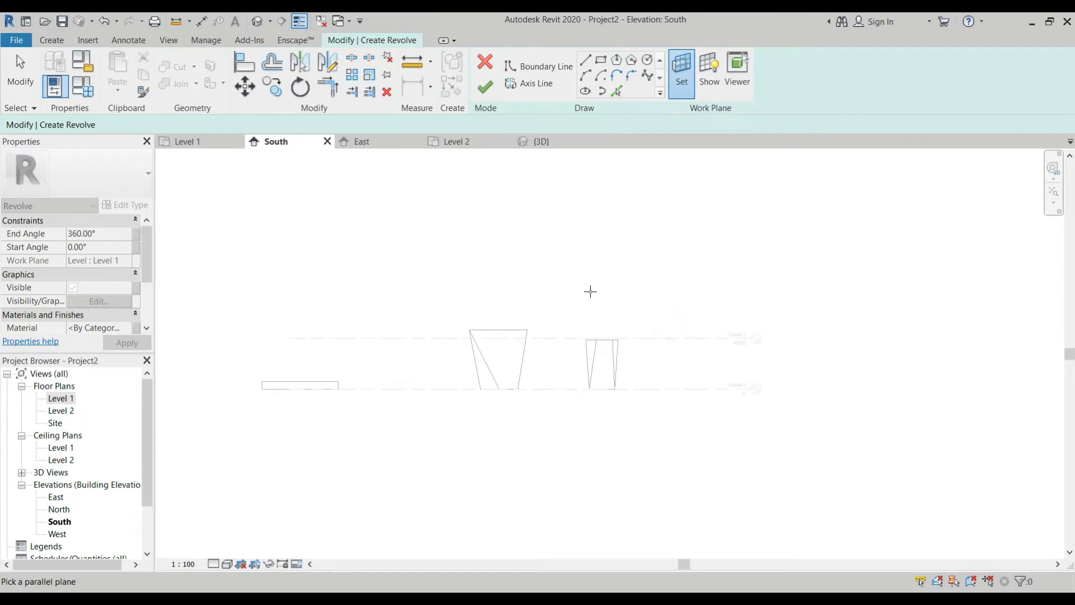
{"action": "left_click", "coordinate": [189, 142]}
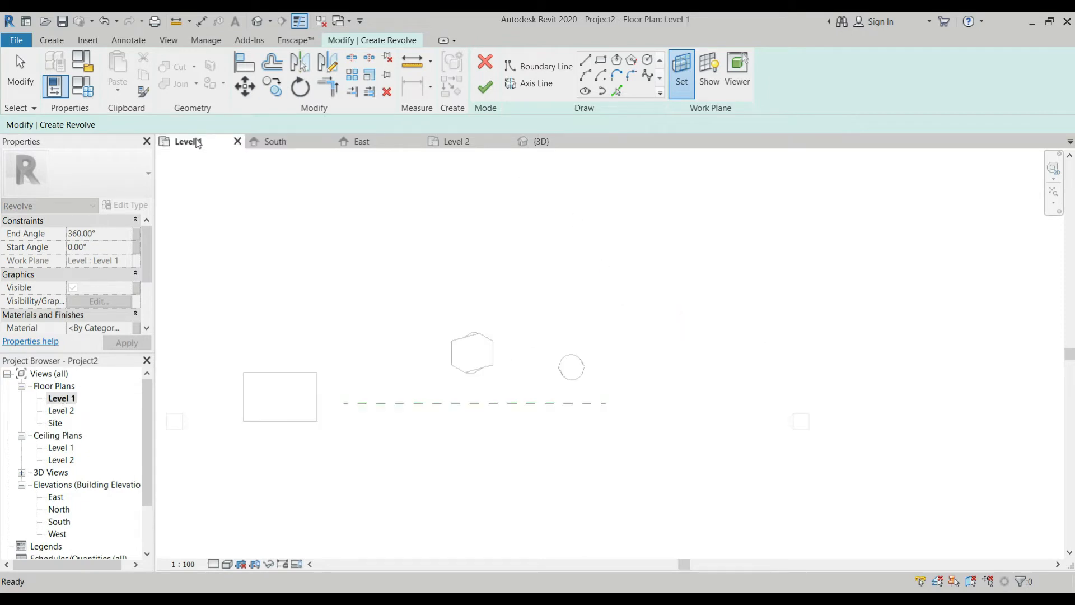
{"action": "left_click", "coordinate": [423, 402]}
Try again to pick the dashed reference plane as the revolve's work plane, starting the command from the Level 1 floor plan.
{"action": "left_click", "coordinate": [685, 76]}
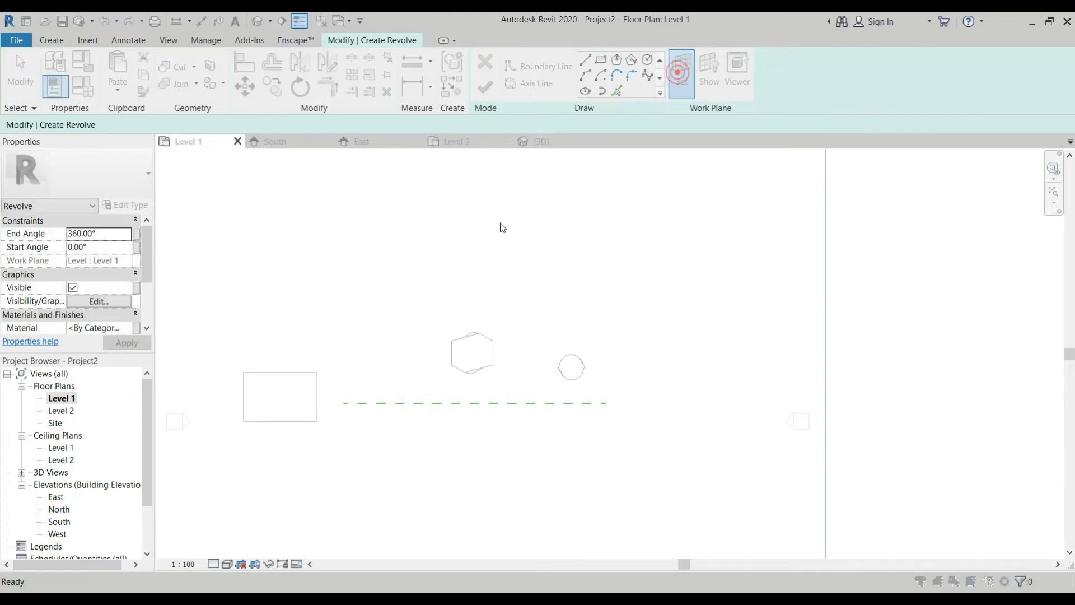
{"action": "left_click", "coordinate": [431, 326]}
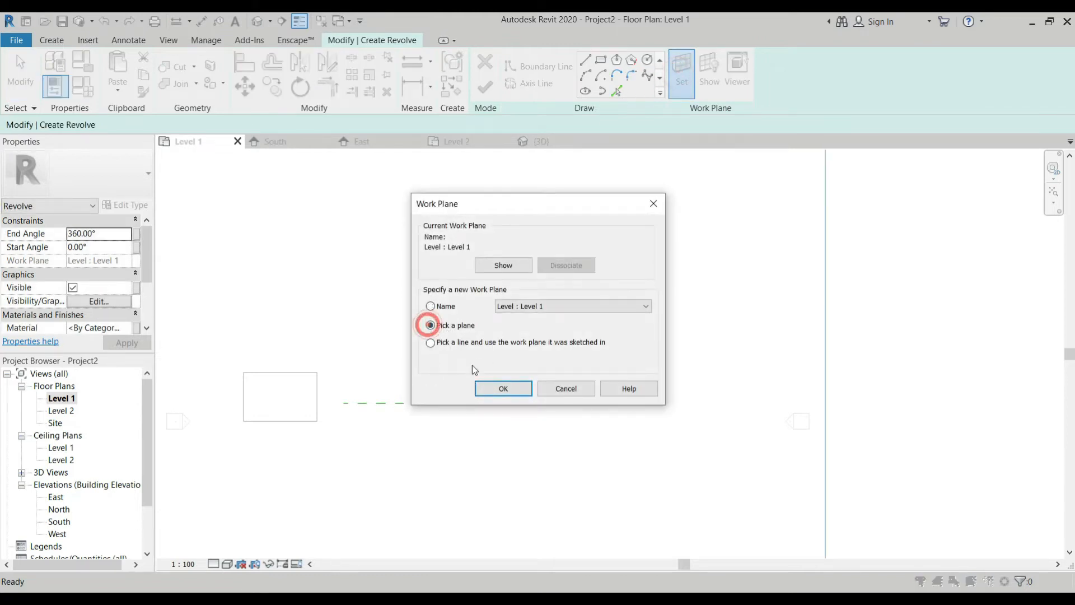
{"action": "left_click", "coordinate": [488, 392]}
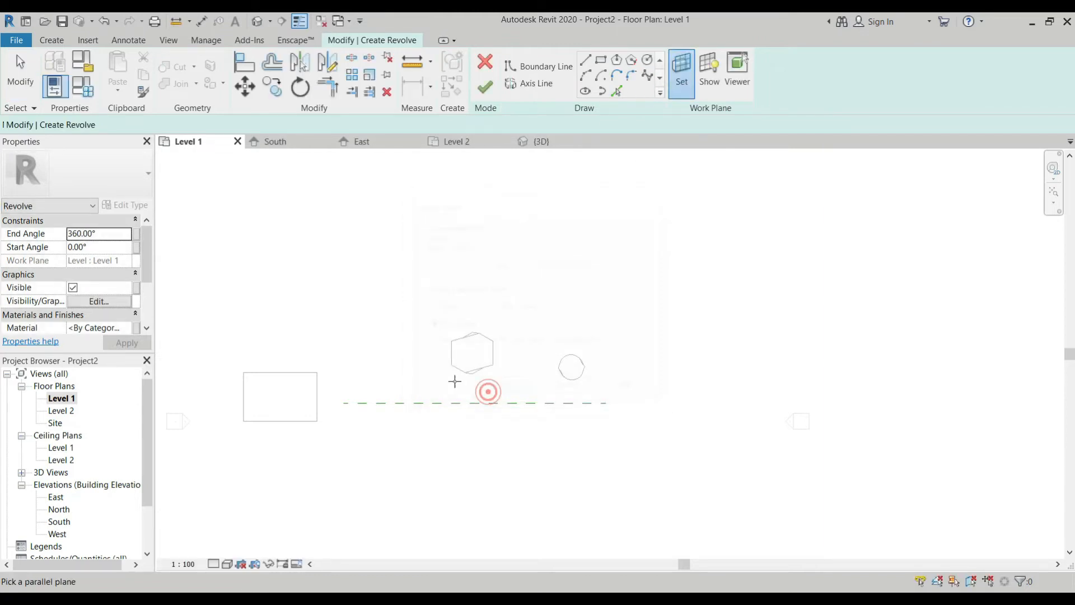
{"action": "left_click", "coordinate": [421, 402]}
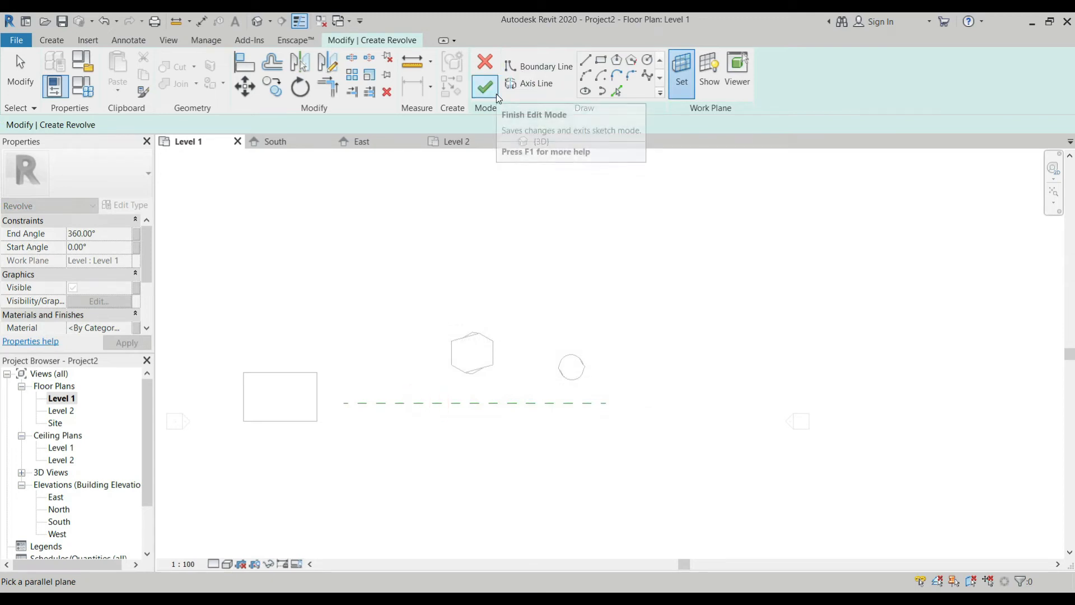
{"action": "key", "text": "Escape"}
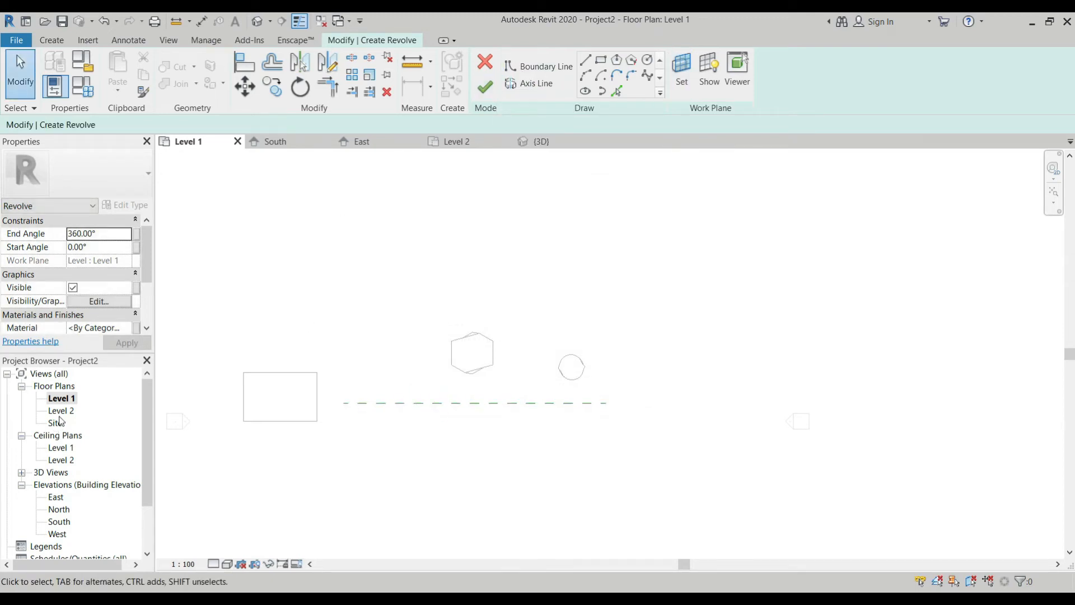
Try to draw the revolve's boundary line in the South elevation, and discard the Revolve sketch.
{"action": "double_click", "coordinate": [63, 522]}
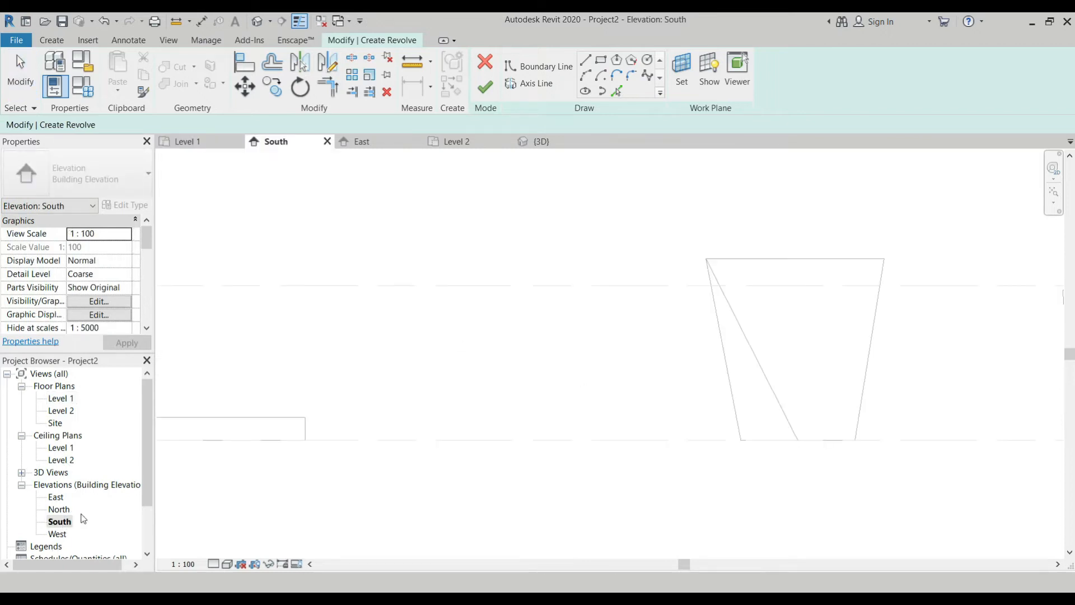
{"action": "left_click", "coordinate": [585, 60]}
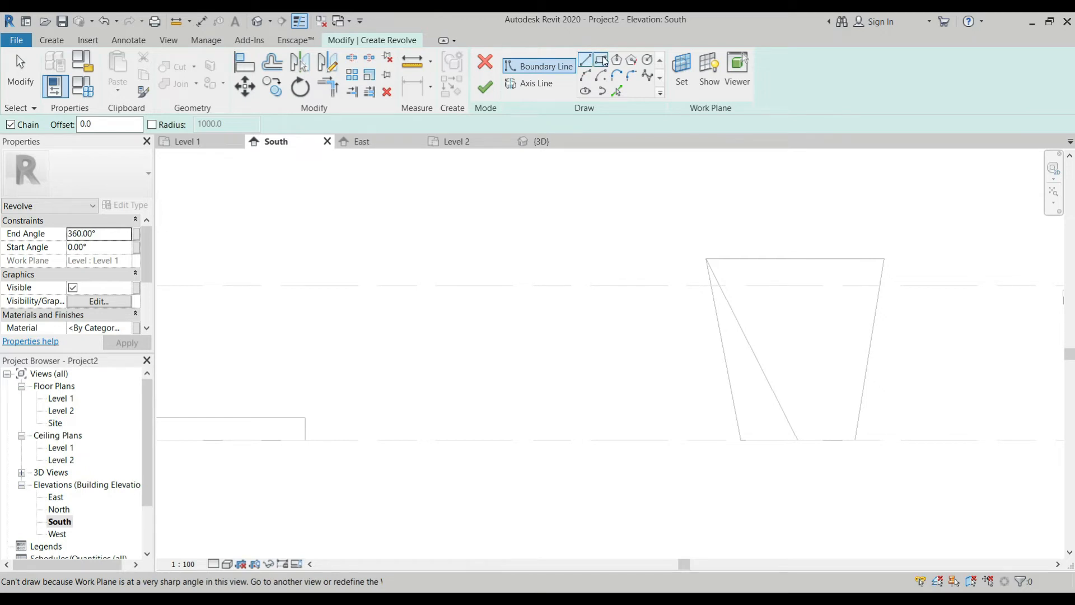
{"action": "key", "text": "Escape"}
{"action": "left_click", "coordinate": [491, 61]}
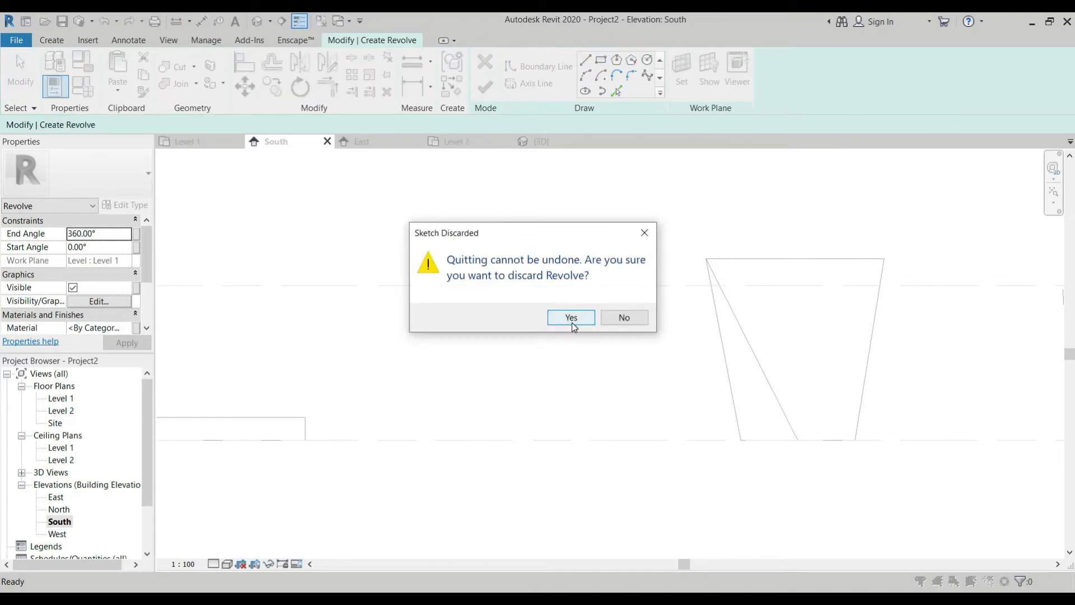
{"action": "left_click", "coordinate": [566, 322]}
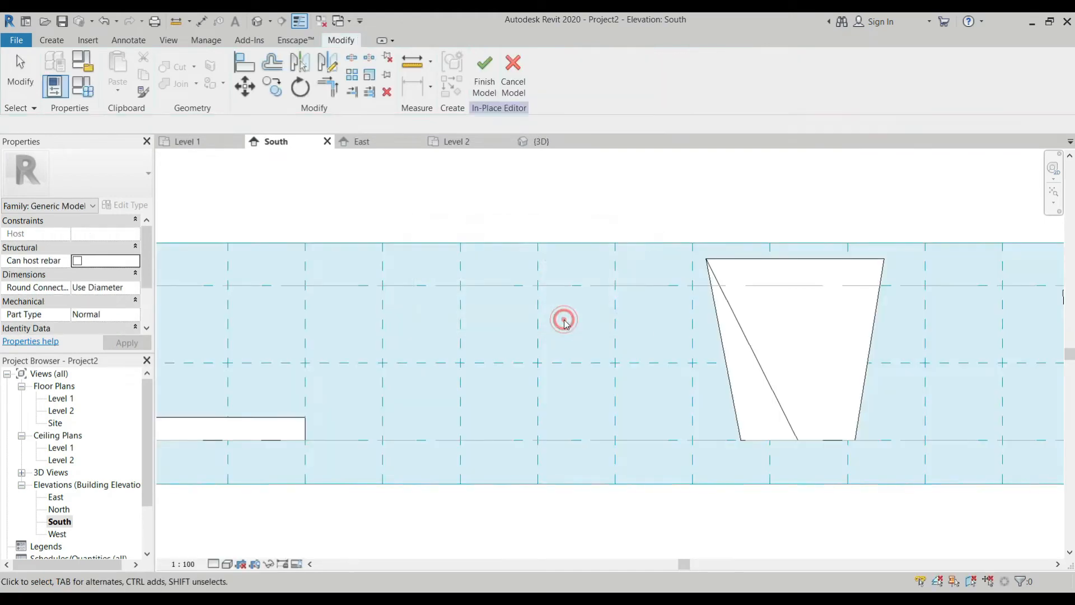
Hide the work plane grid in the Level 1 floor plan.
{"action": "scroll", "coordinate": [509, 304], "scroll_direction": "down", "scroll_amount": 2}
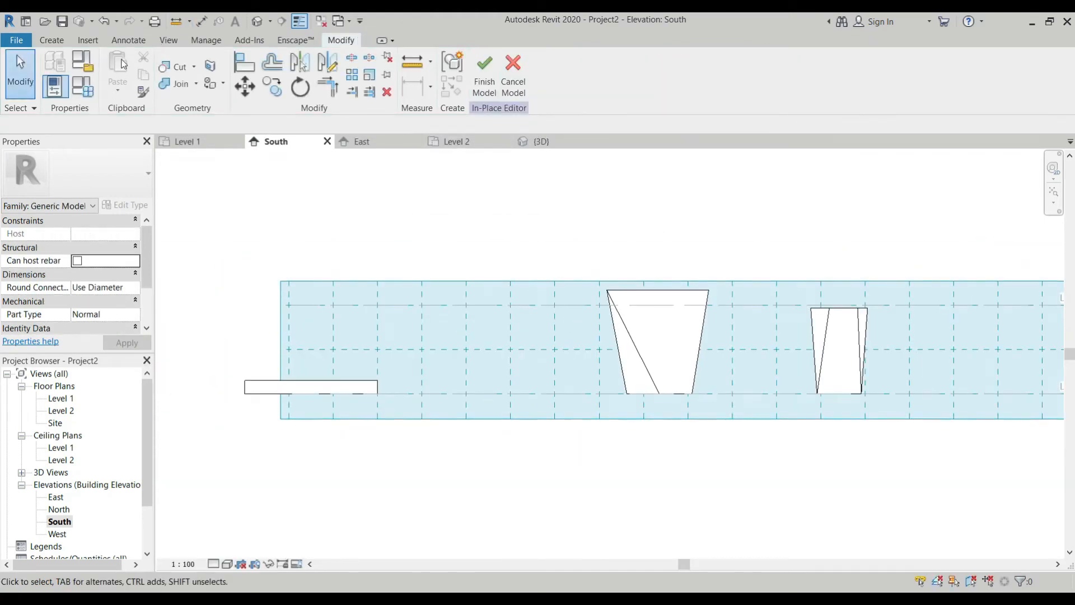
{"action": "left_click", "coordinate": [172, 148]}
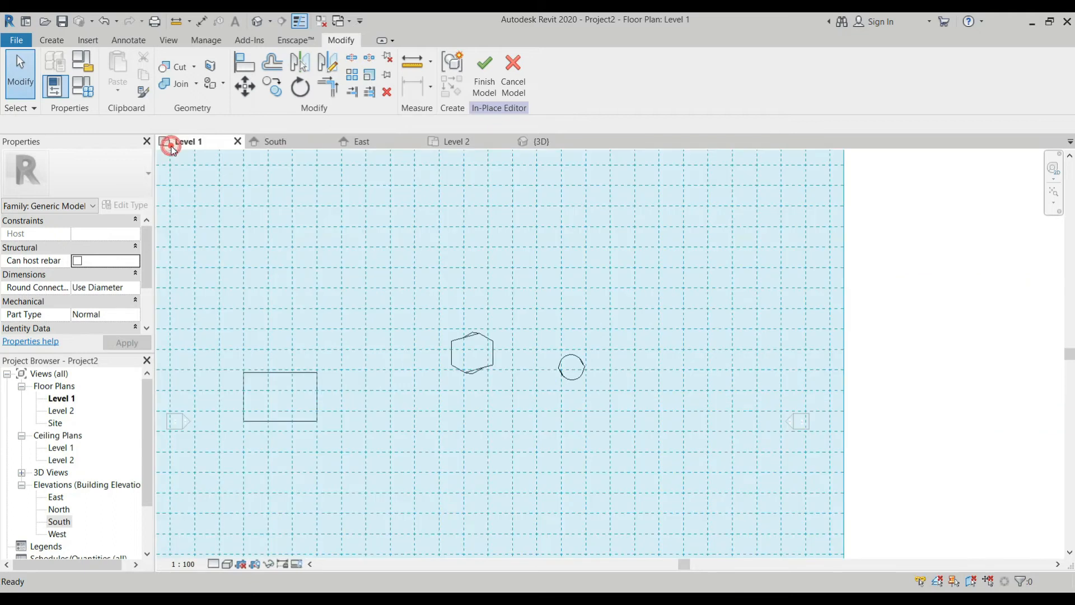
{"action": "scroll", "coordinate": [504, 168], "scroll_direction": "down", "scroll_amount": 4}
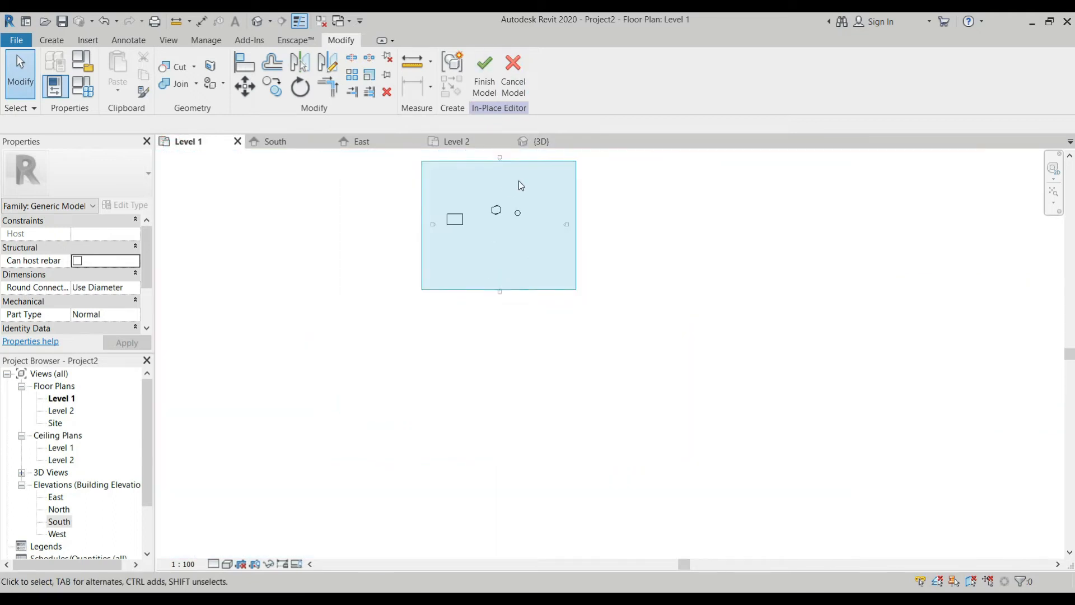
{"action": "left_click", "coordinate": [52, 44]}
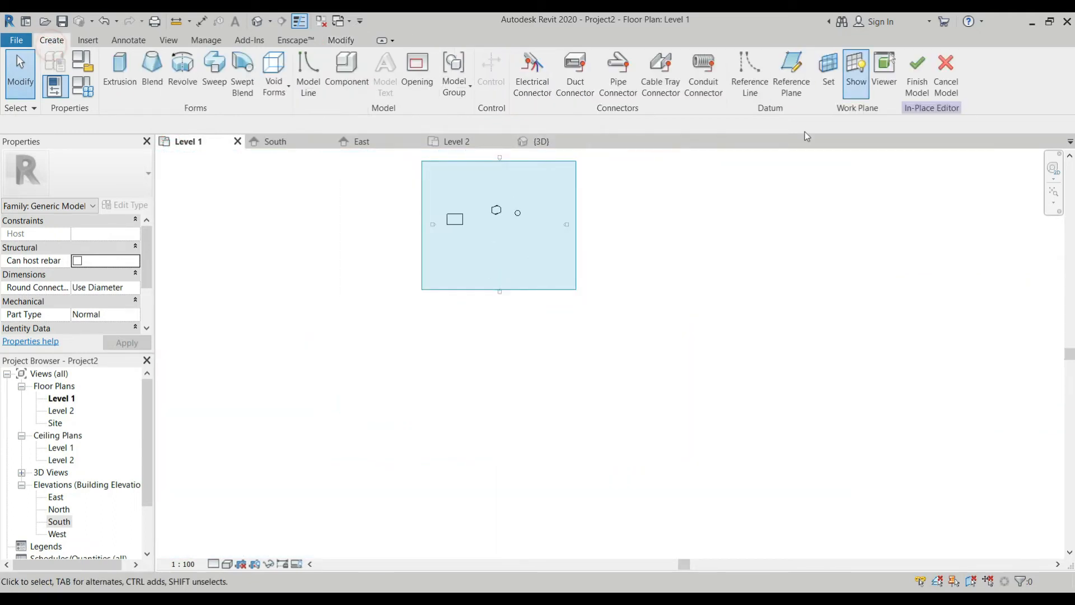
{"action": "left_click", "coordinate": [854, 94]}
Try to set a new work plane outside the Revolve sketch with Pick a plane in the Level 1 floor plan.
{"action": "left_click", "coordinate": [828, 75]}
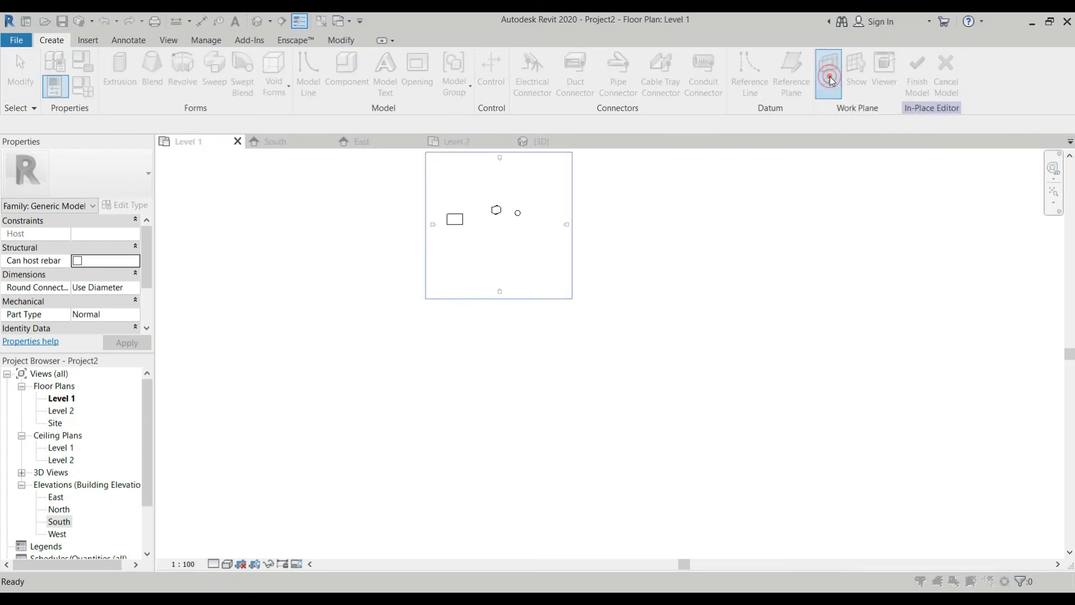
{"action": "left_click", "coordinate": [448, 325]}
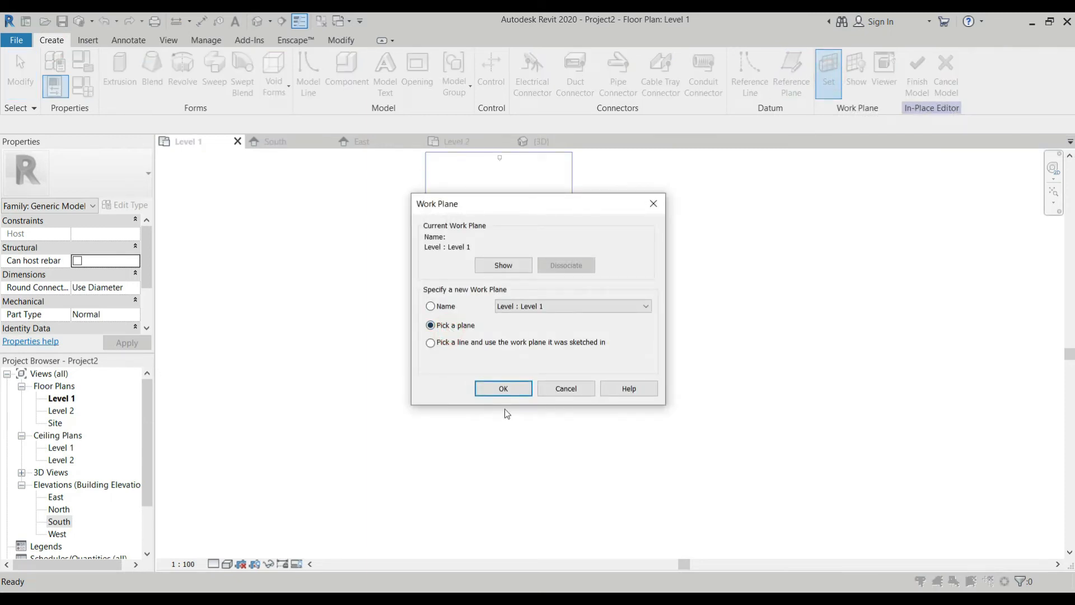
{"action": "left_click", "coordinate": [503, 389]}
{"action": "left_click", "coordinate": [582, 221]}
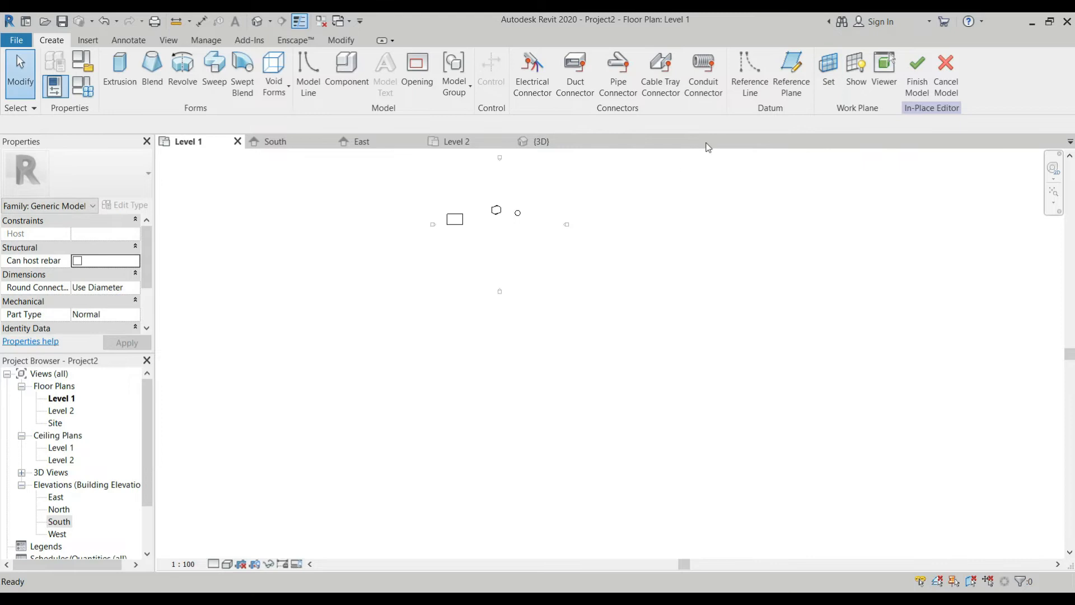
{"action": "left_click", "coordinate": [791, 73]}
{"action": "scroll", "coordinate": [502, 216], "scroll_direction": "up", "scroll_amount": 3}
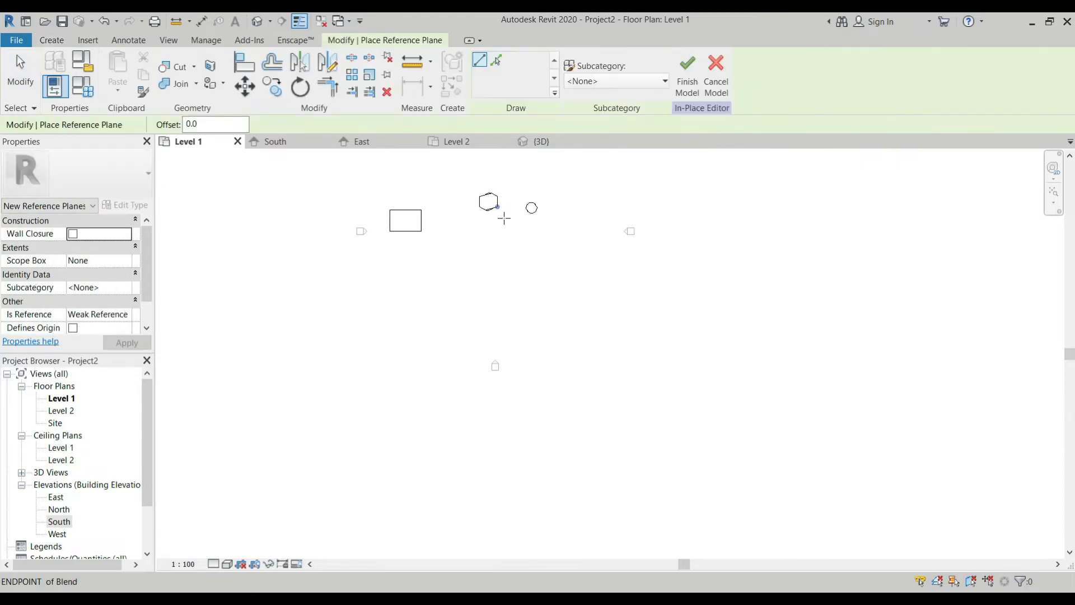
{"action": "left_click", "coordinate": [434, 260]}
{"action": "key", "text": "Escape"}
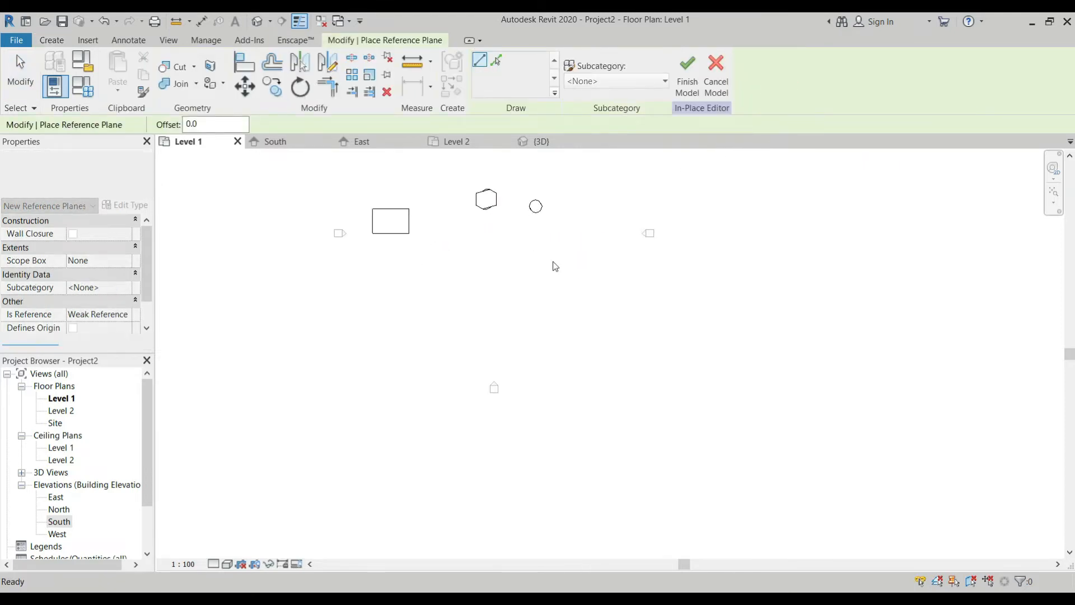
{"action": "key", "text": "Escape"}
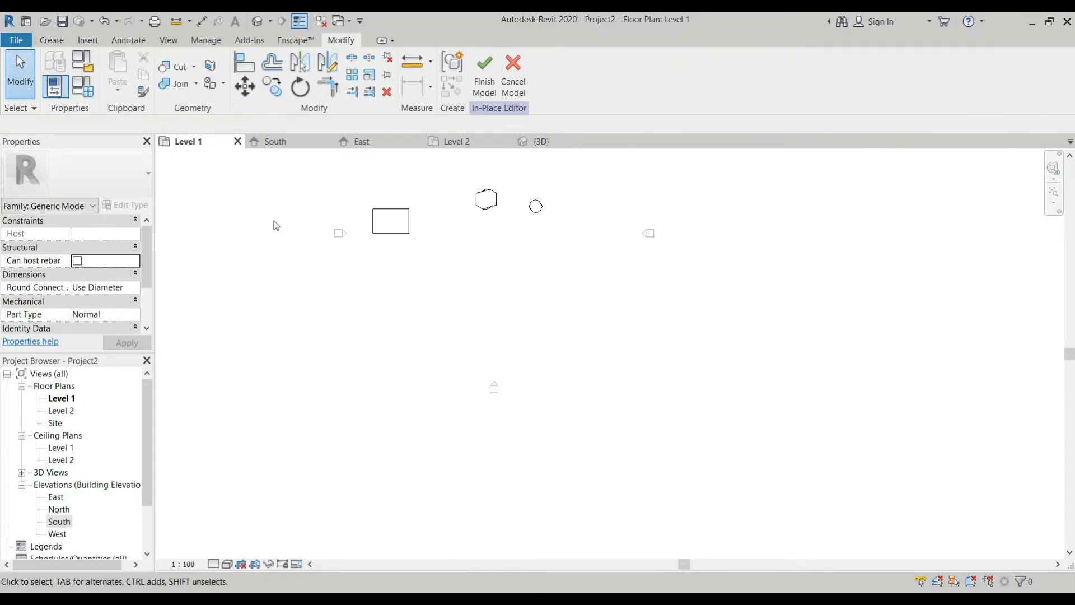
Check the model in the Level 2 floor plan and the 3D view, and show the work plane grid in 3D.
{"action": "left_click", "coordinate": [454, 141]}
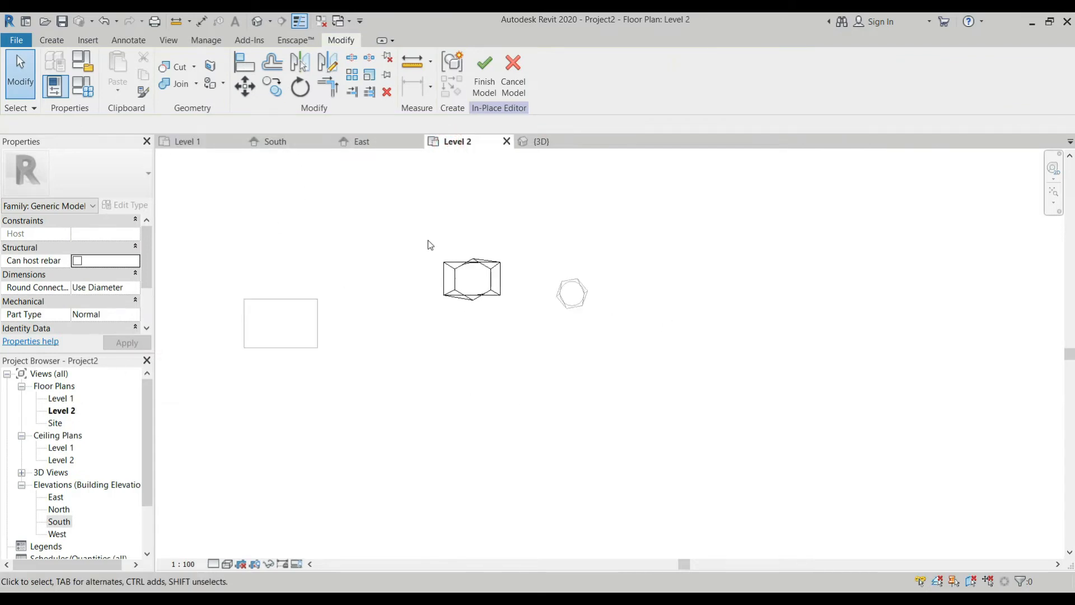
{"action": "scroll", "coordinate": [432, 253], "scroll_direction": "up", "scroll_amount": 2}
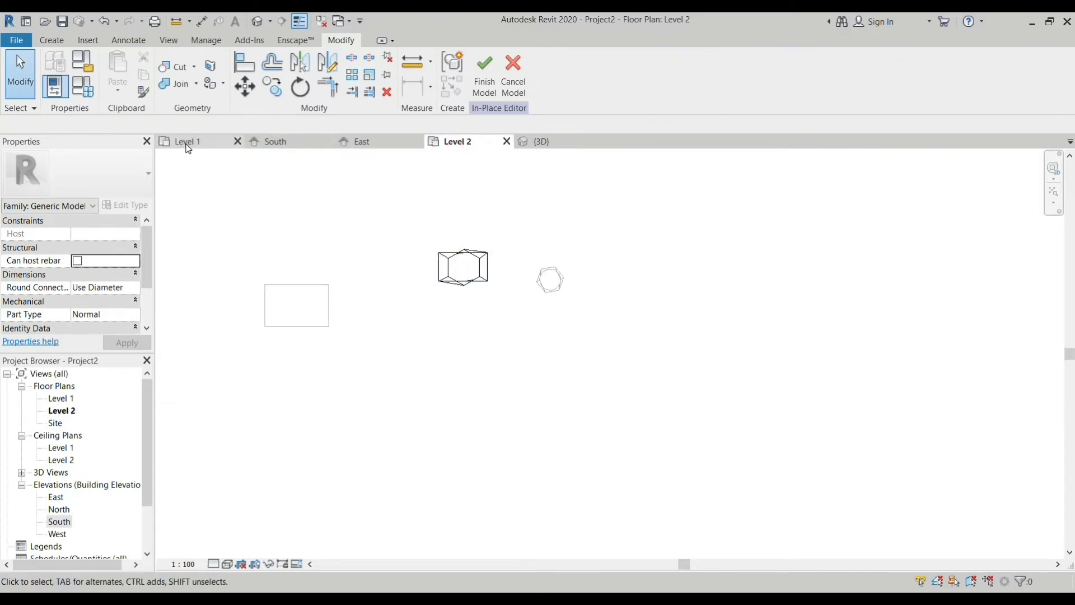
{"action": "left_click", "coordinate": [538, 143]}
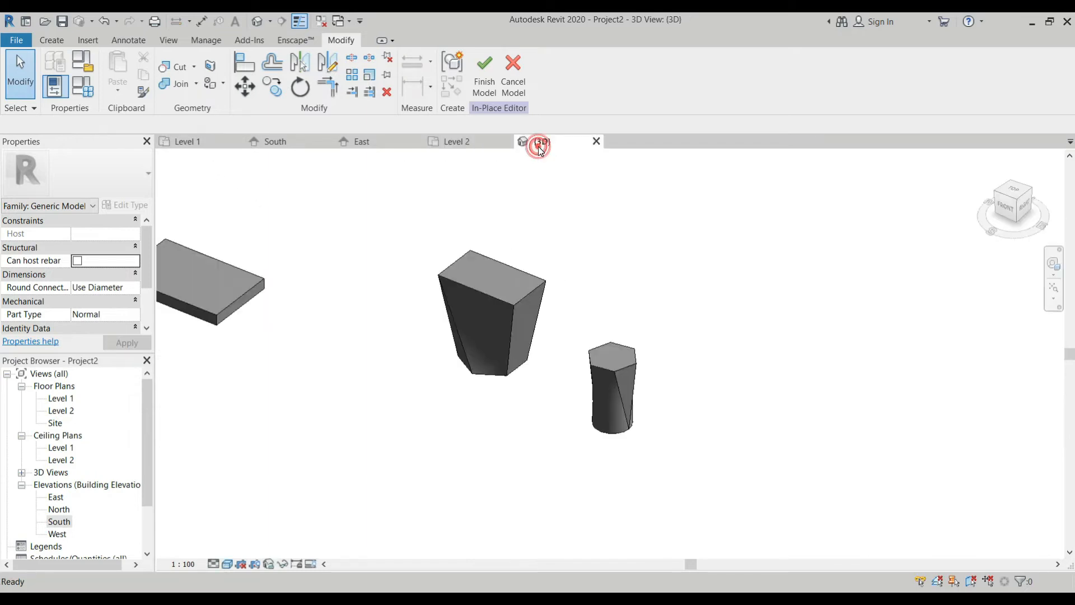
{"action": "left_click", "coordinate": [182, 141]}
{"action": "left_click", "coordinate": [544, 145]}
{"action": "left_click", "coordinate": [52, 40]}
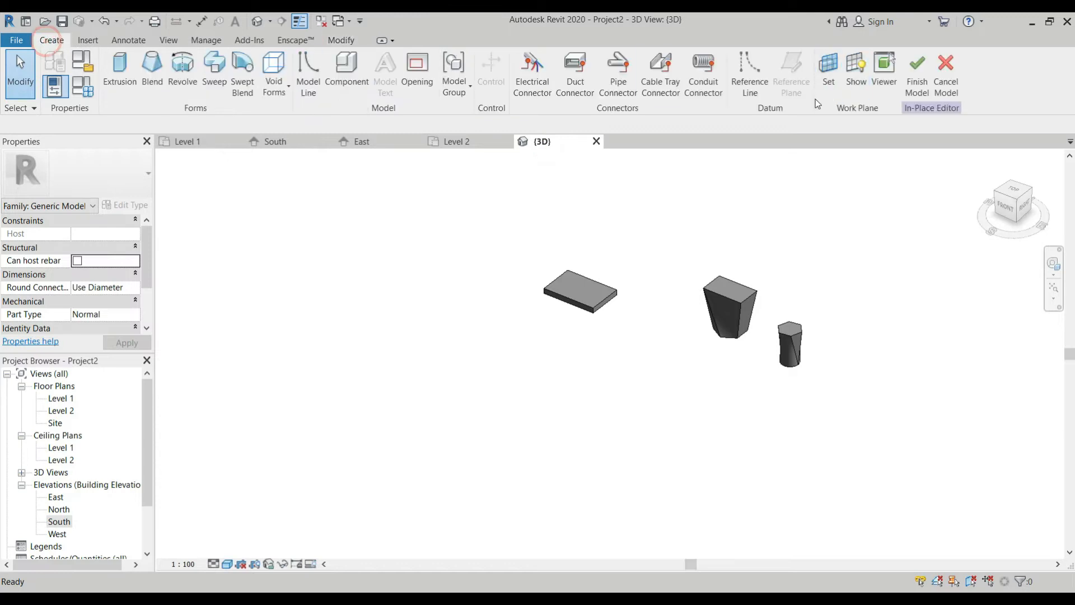
{"action": "left_click", "coordinate": [851, 82]}
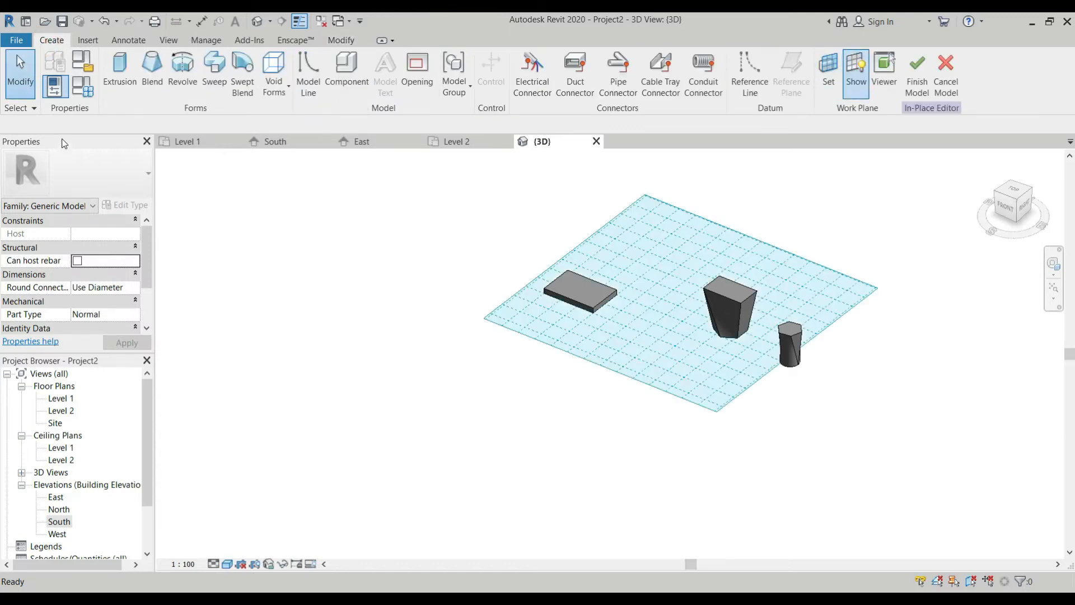
Draw a horizontal reference plane in the Level 1 floor plan, just in front of the two blends, without starting a form.
{"action": "left_click", "coordinate": [184, 142]}
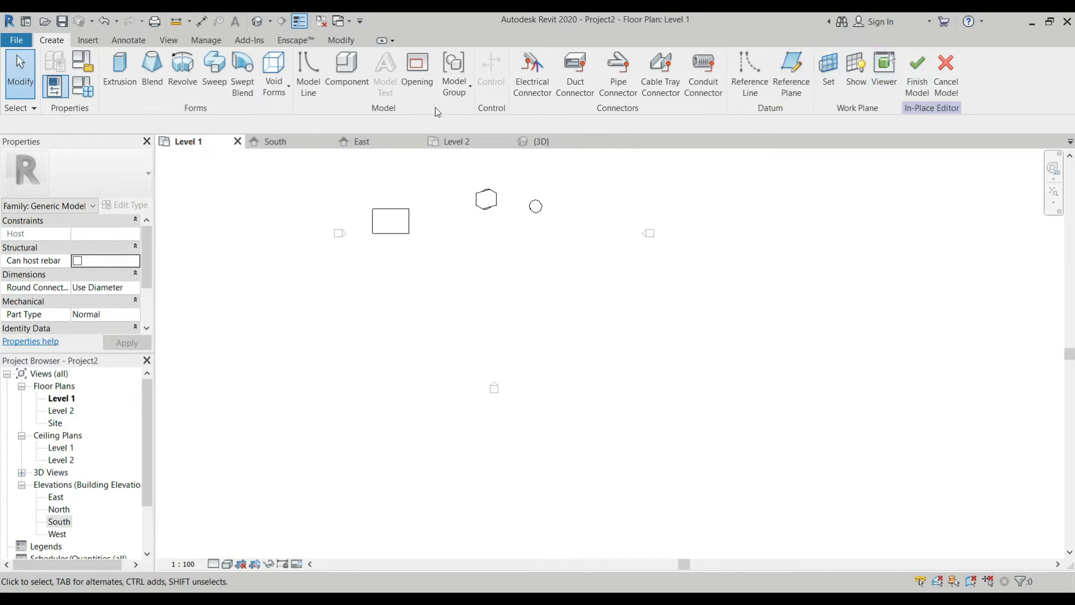
{"action": "left_click", "coordinate": [791, 72]}
{"action": "scroll", "coordinate": [554, 199], "scroll_direction": "up", "scroll_amount": 4}
{"action": "left_click", "coordinate": [311, 278]}
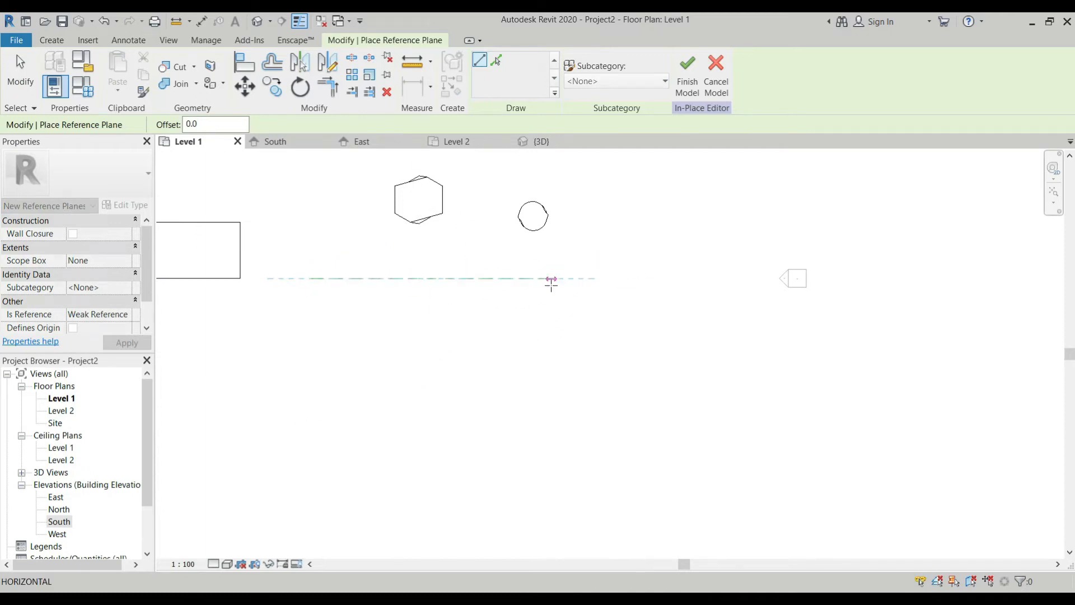
{"action": "left_click", "coordinate": [566, 278]}
{"action": "key", "text": "Escape"}
{"action": "key", "text": "Escape"}
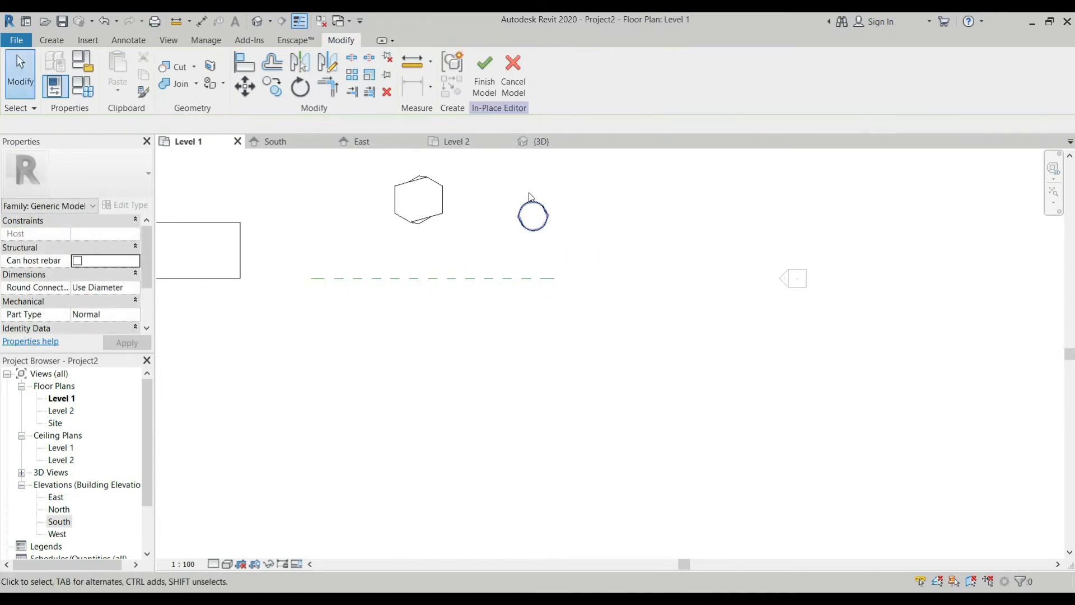
Set the work plane with Pick a plane to the horizontal reference plane and open the South elevation.
{"action": "left_click", "coordinate": [49, 44]}
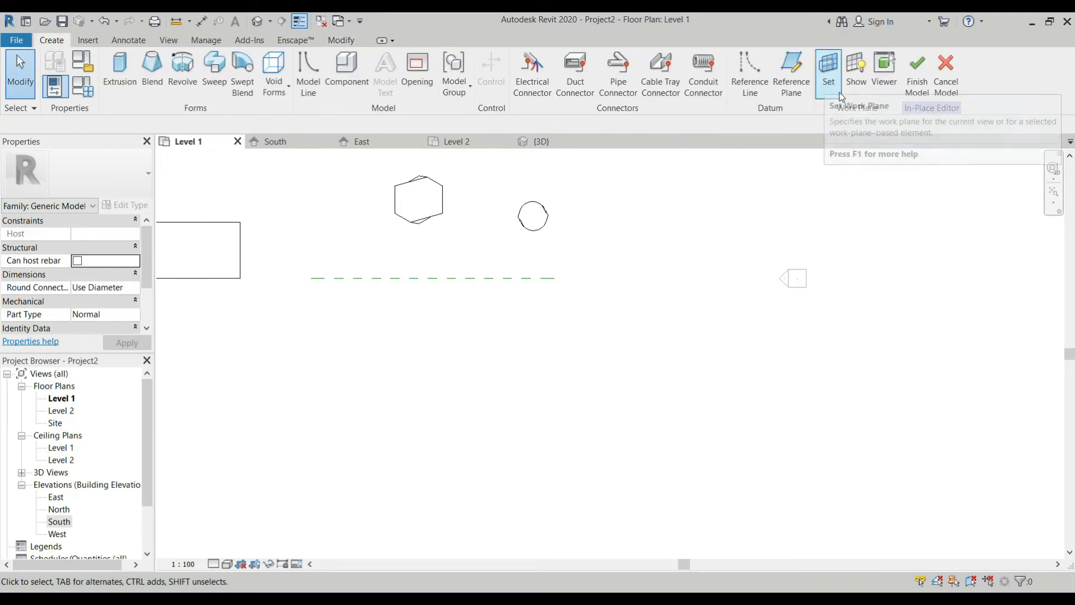
{"action": "left_click", "coordinate": [828, 79]}
{"action": "left_click", "coordinate": [431, 326]}
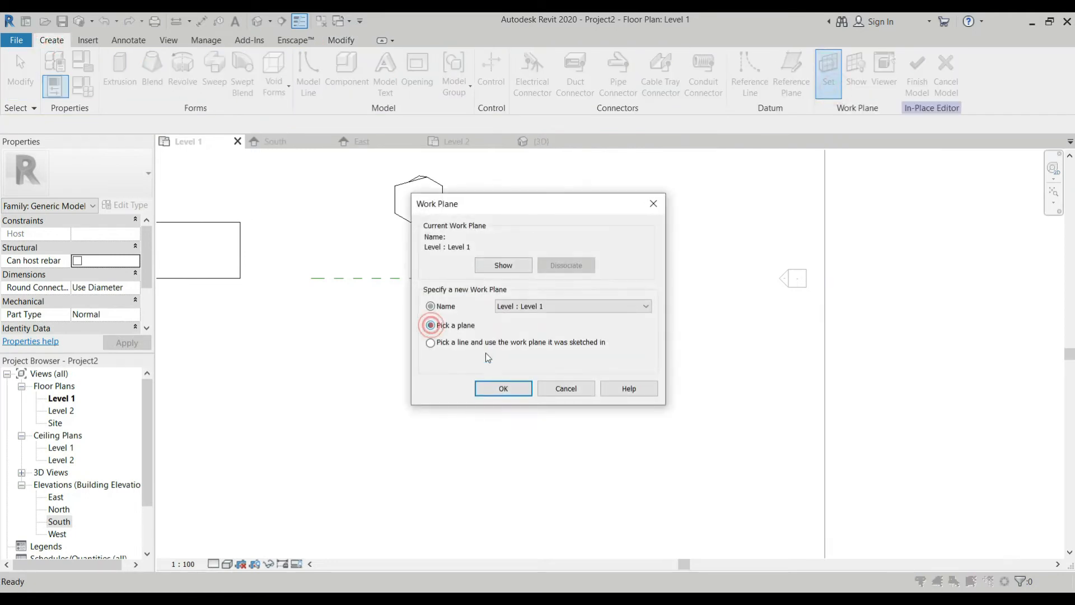
{"action": "left_click", "coordinate": [503, 388]}
{"action": "left_click", "coordinate": [445, 279]}
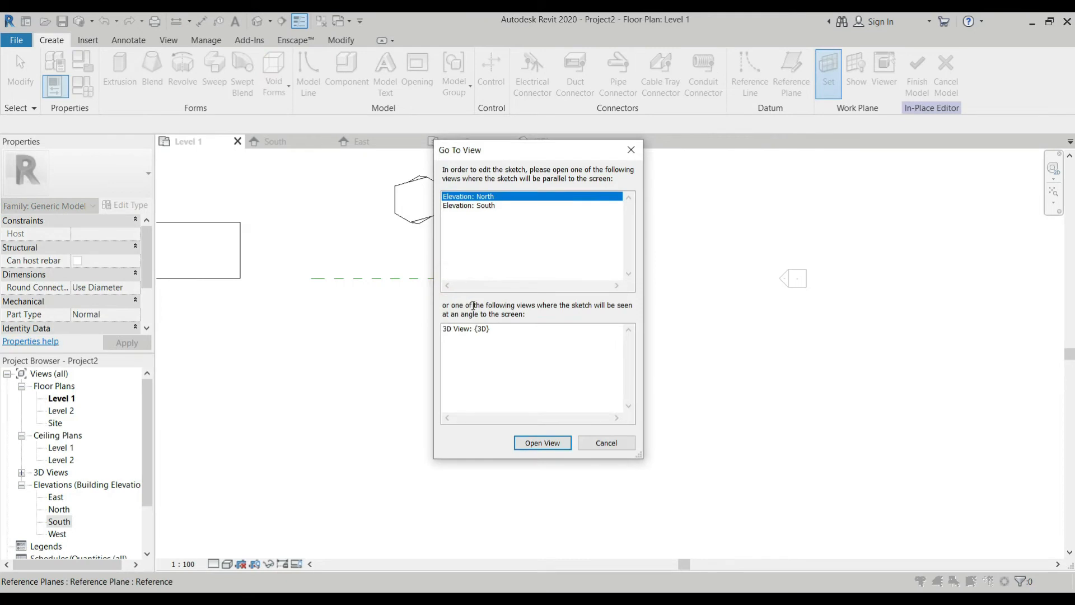
{"action": "left_click", "coordinate": [485, 206]}
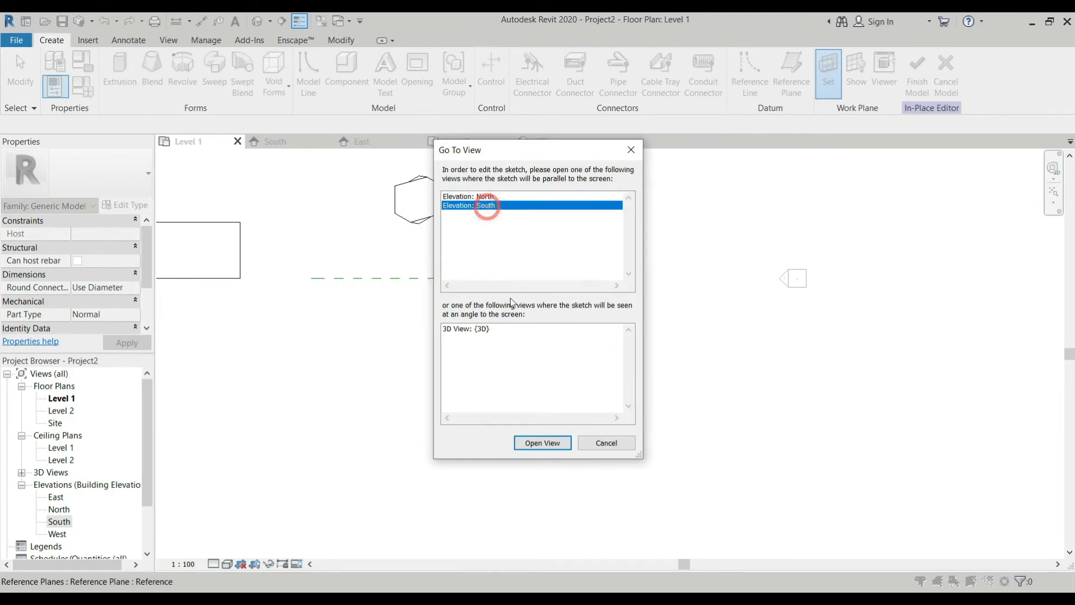
{"action": "left_click", "coordinate": [546, 443]}
Start a Revolve and sketch the outer boundary of a goblet's half profile, stepping from cup to stem to a base about 900 mm wide.
{"action": "scroll", "coordinate": [432, 364], "scroll_direction": "down", "scroll_amount": 3}
{"action": "scroll", "coordinate": [396, 233], "scroll_direction": "up", "scroll_amount": 1}
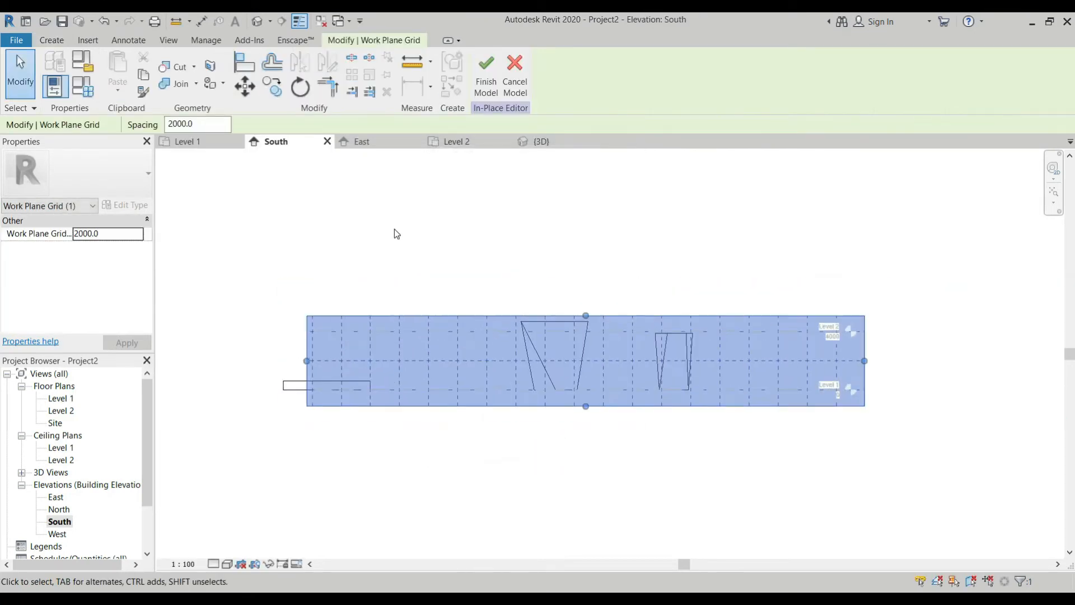
{"action": "left_click", "coordinate": [52, 40]}
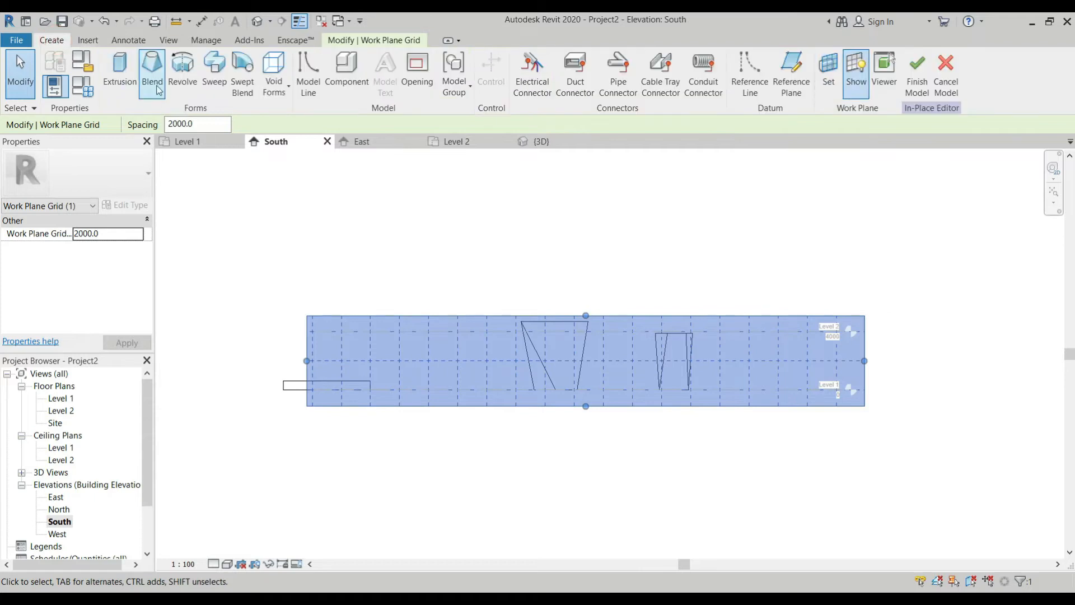
{"action": "left_click", "coordinate": [183, 68]}
{"action": "left_click", "coordinate": [589, 63]}
{"action": "scroll", "coordinate": [471, 363], "scroll_direction": "up", "scroll_amount": 4}
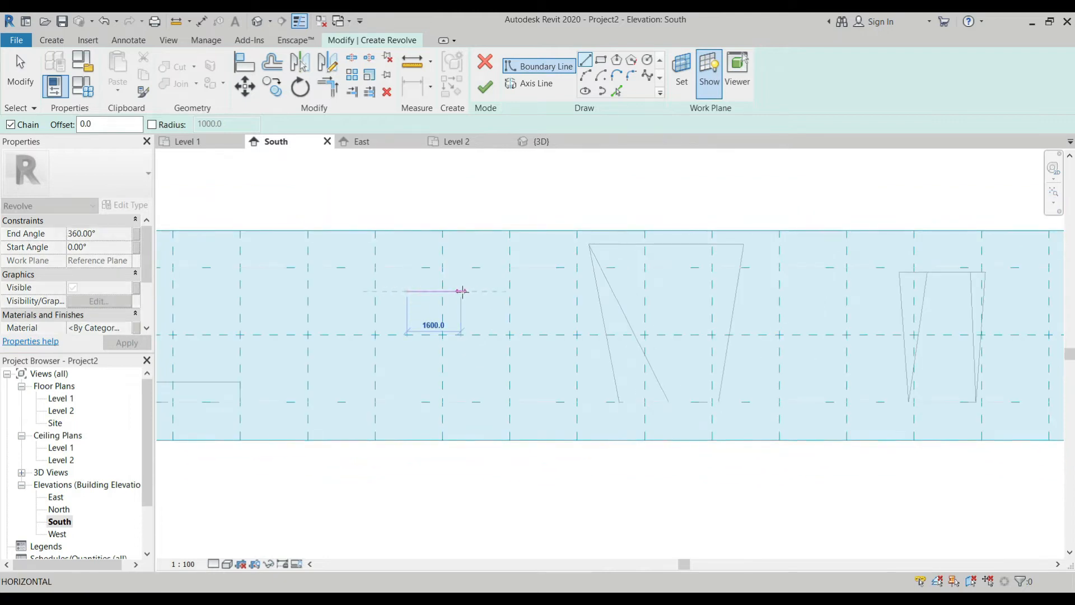
{"action": "scroll", "coordinate": [462, 291], "scroll_direction": "up", "scroll_amount": 5}
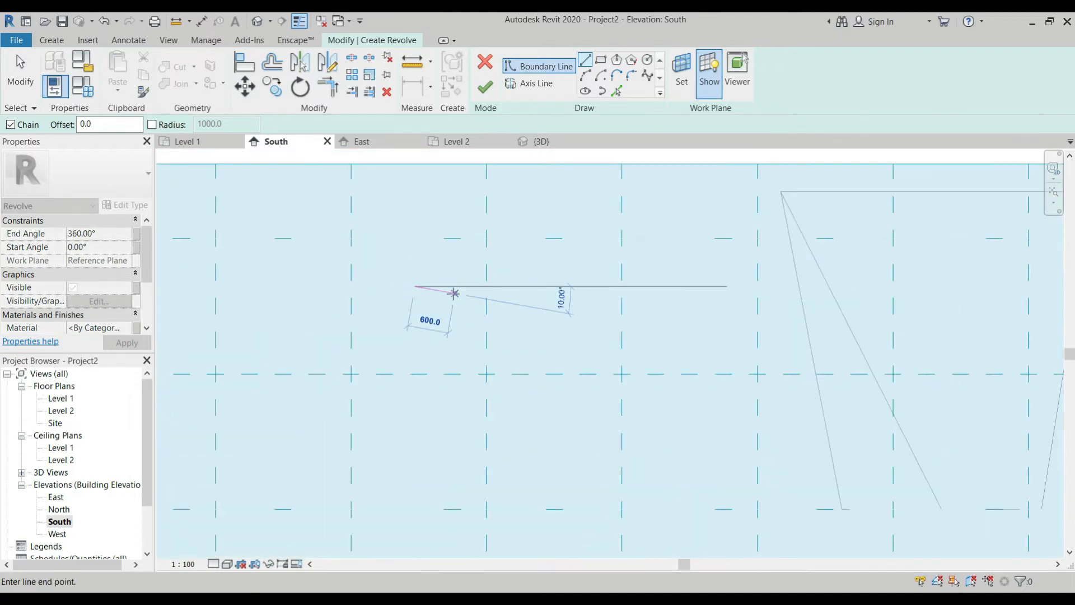
{"action": "scroll", "coordinate": [419, 275], "scroll_direction": "up", "scroll_amount": 3}
{"action": "scroll", "coordinate": [403, 322], "scroll_direction": "down", "scroll_amount": 4}
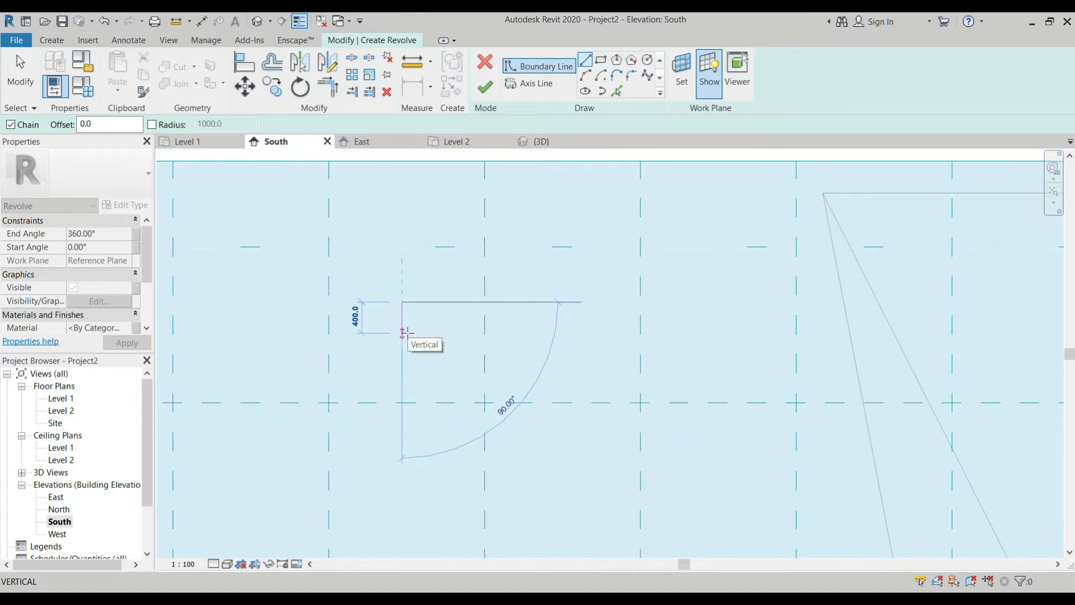
{"action": "left_click", "coordinate": [402, 332]}
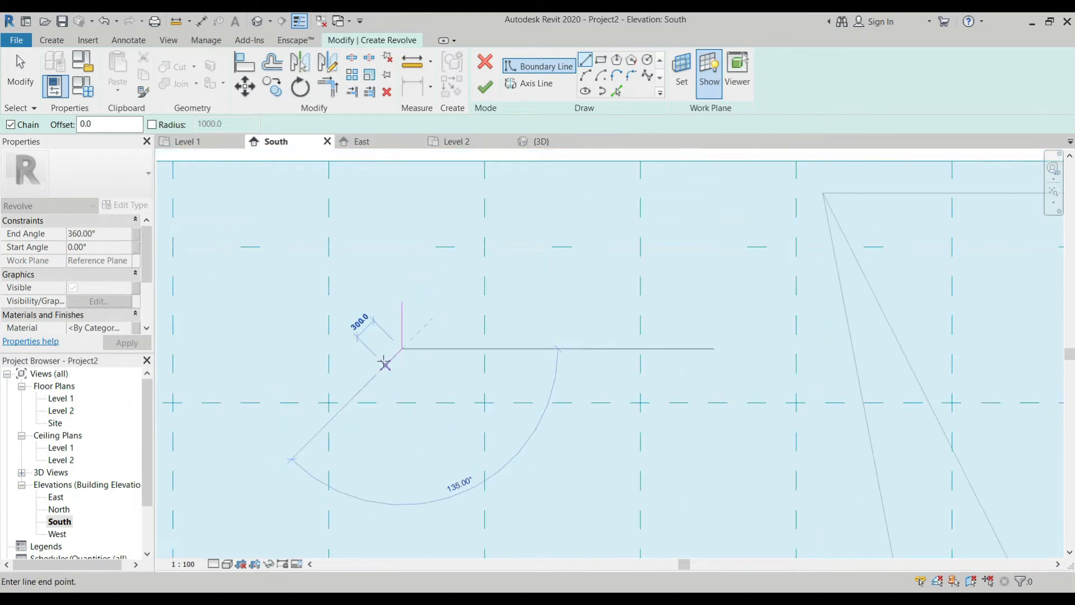
{"action": "scroll", "coordinate": [377, 350], "scroll_direction": "down", "scroll_amount": 2}
{"action": "left_click", "coordinate": [376, 430]}
{"action": "left_click", "coordinate": [421, 430]}
{"action": "scroll", "coordinate": [421, 433], "scroll_direction": "up", "scroll_amount": 2}
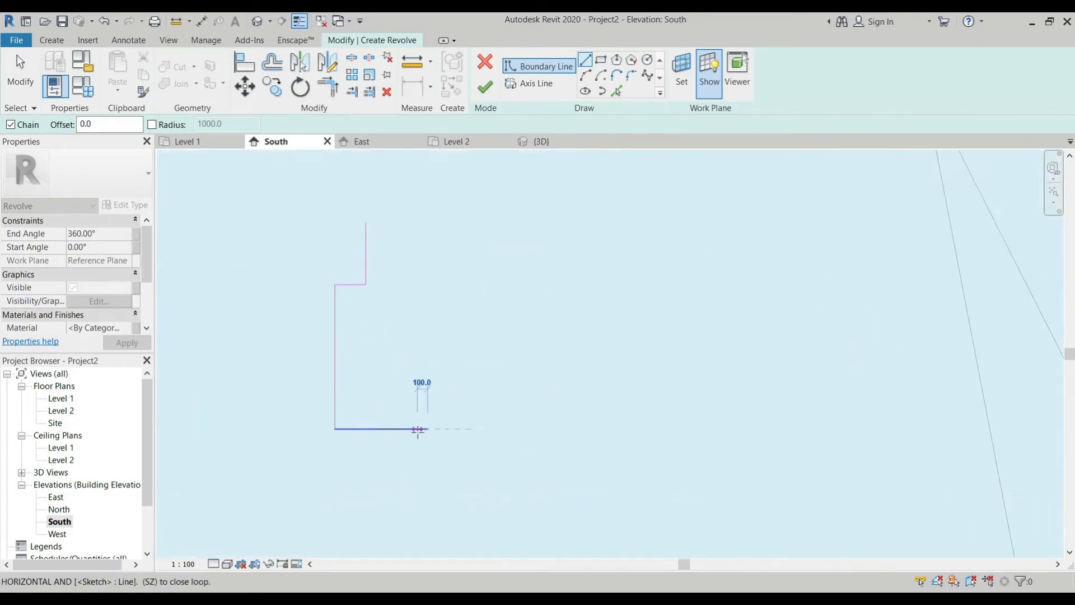
Close the goblet's boundary with inner lines, making the base about 40 mm thick, the half stem about 60 mm wide, and adding a cup wall.
{"action": "scroll", "coordinate": [432, 414], "scroll_direction": "up", "scroll_amount": 3}
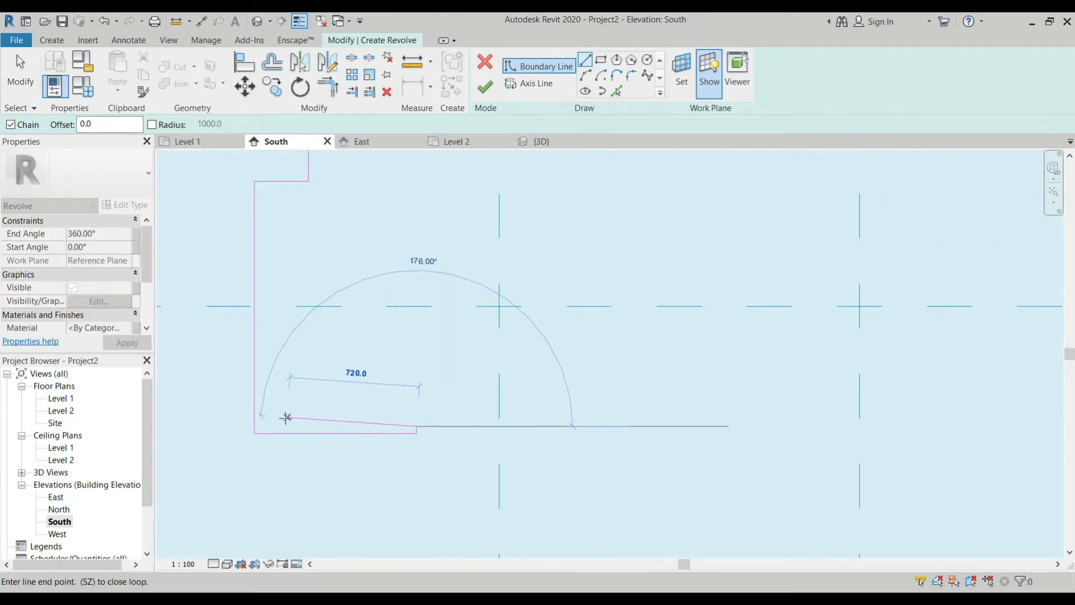
{"action": "left_click", "coordinate": [263, 427]}
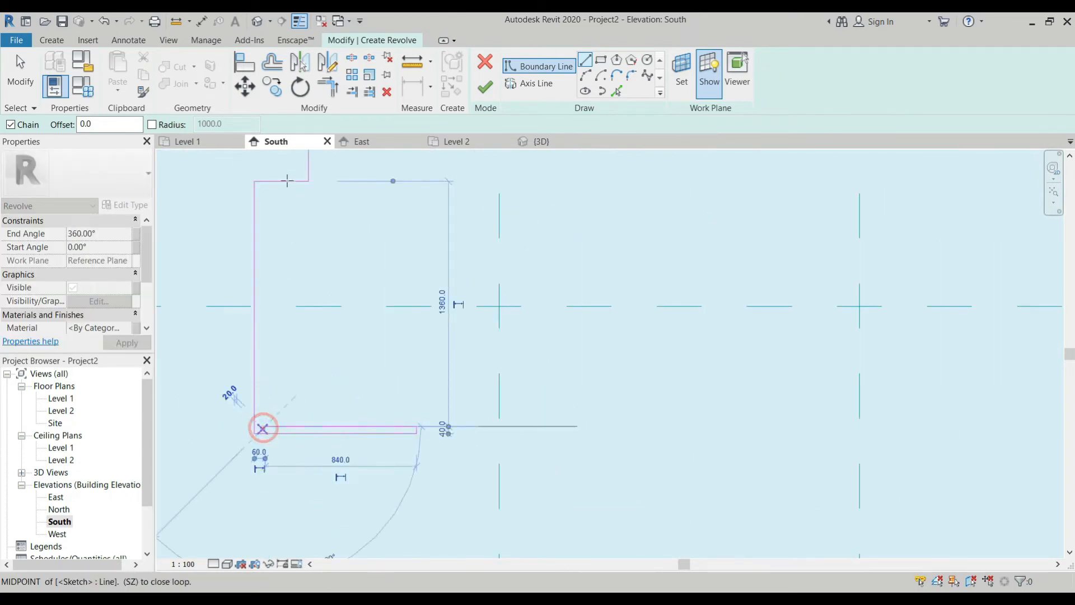
{"action": "left_click", "coordinate": [265, 196]}
{"action": "scroll", "coordinate": [326, 268], "scroll_direction": "down", "scroll_amount": 10}
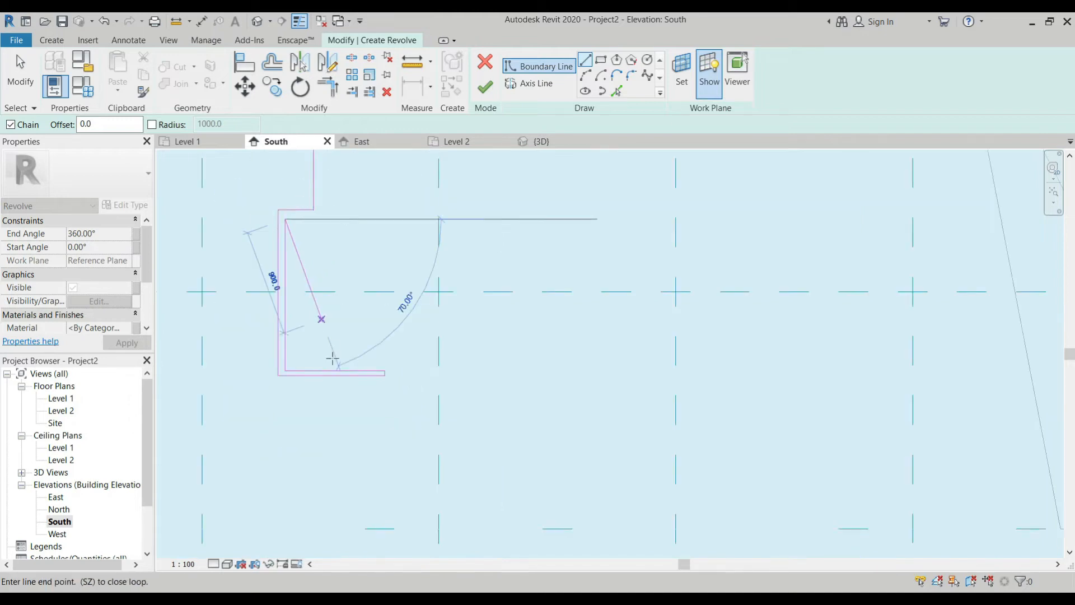
{"action": "scroll", "coordinate": [341, 312], "scroll_direction": "up", "scroll_amount": 6}
{"action": "left_click", "coordinate": [329, 301]}
{"action": "left_click", "coordinate": [330, 231]}
{"action": "left_click", "coordinate": [313, 231]}
{"action": "left_click", "coordinate": [313, 292]}
{"action": "scroll", "coordinate": [586, 341], "scroll_direction": "down", "scroll_amount": 3}
{"action": "scroll", "coordinate": [365, 320], "scroll_direction": "up", "scroll_amount": 1}
{"action": "key", "text": "Escape"}
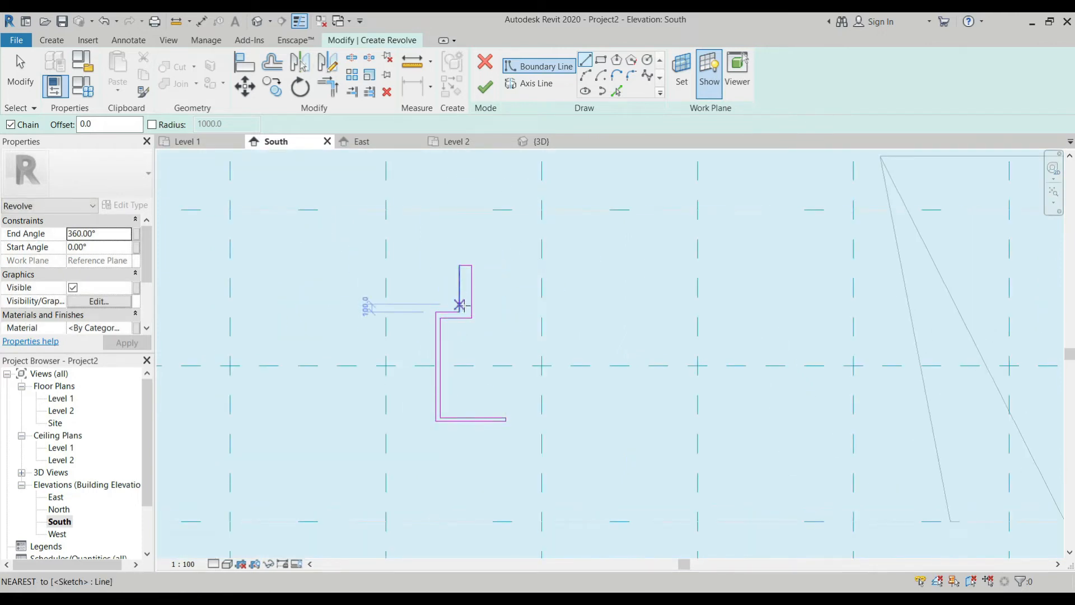
{"action": "key", "text": "Escape"}
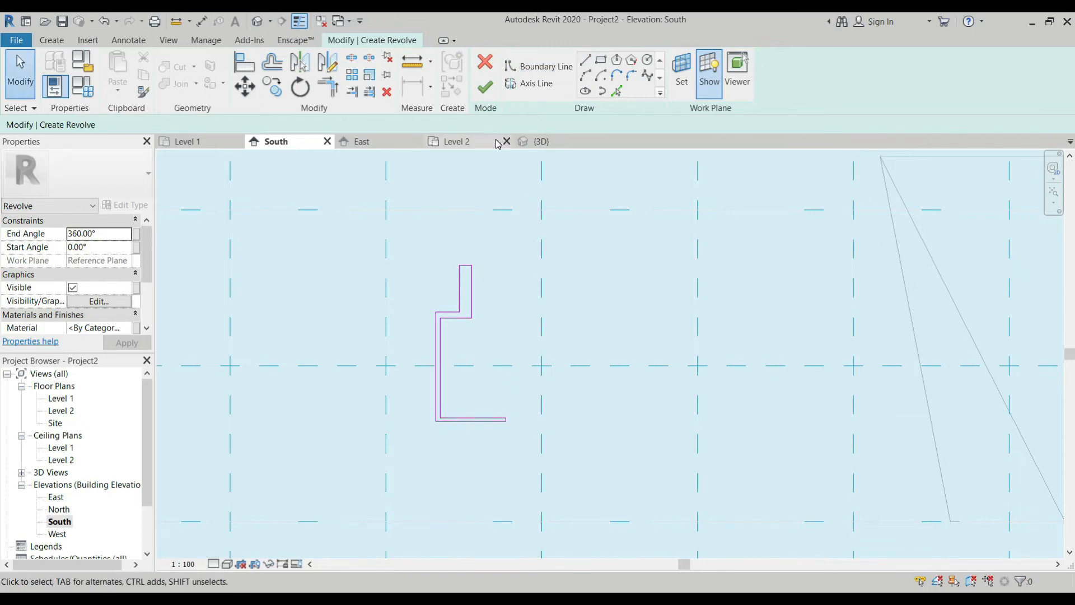
Draw a vertical axis line about 2800 mm long along the profile's outer stem edge and finish the 360° revolve.
{"action": "left_click", "coordinate": [525, 84]}
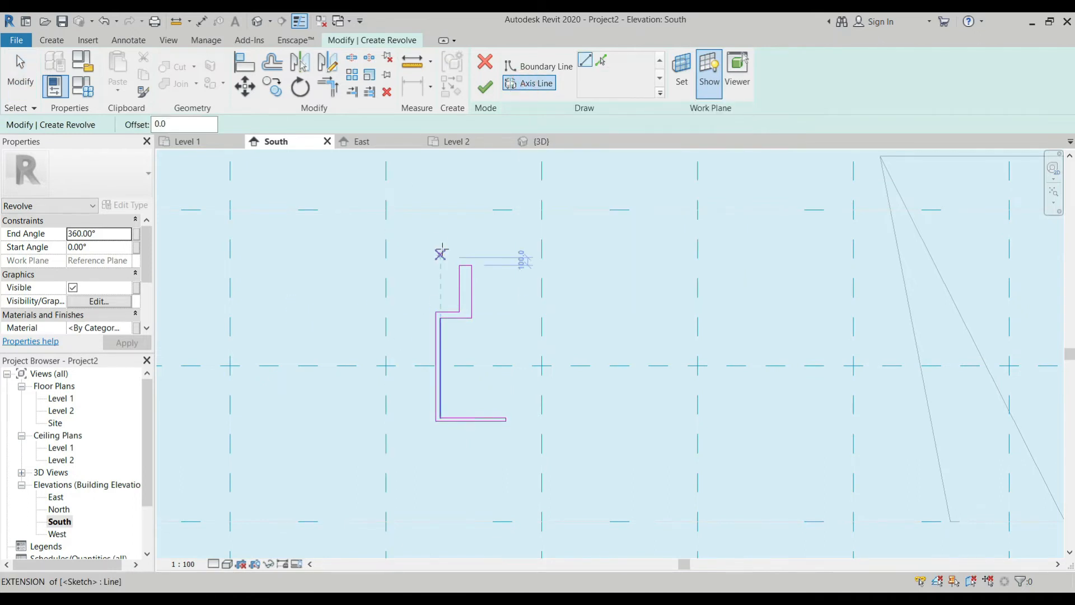
{"action": "left_click", "coordinate": [435, 250]}
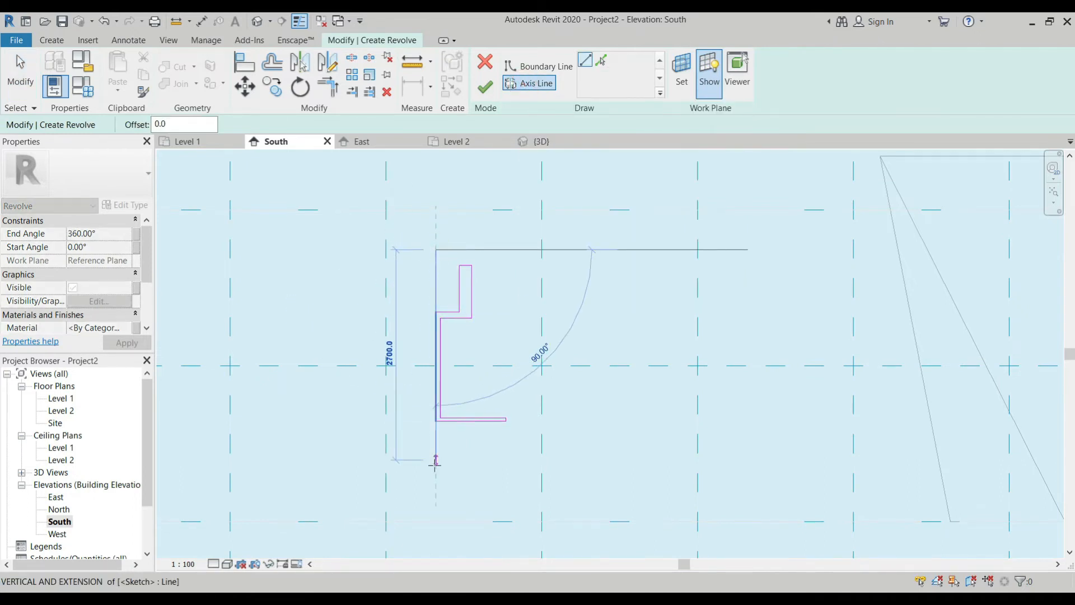
{"action": "left_click", "coordinate": [436, 468]}
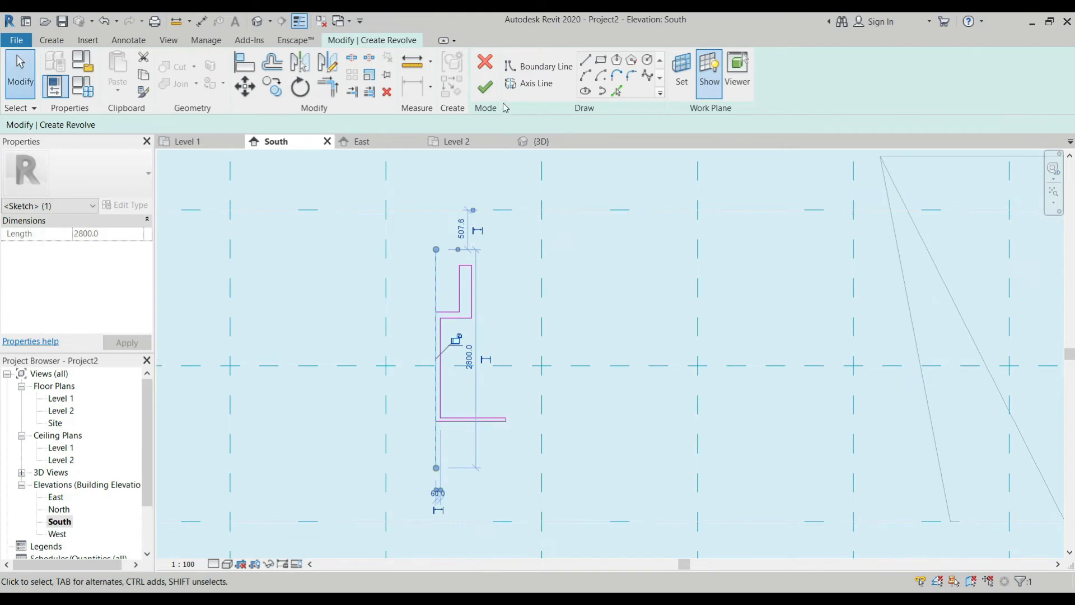
{"action": "left_click", "coordinate": [486, 90]}
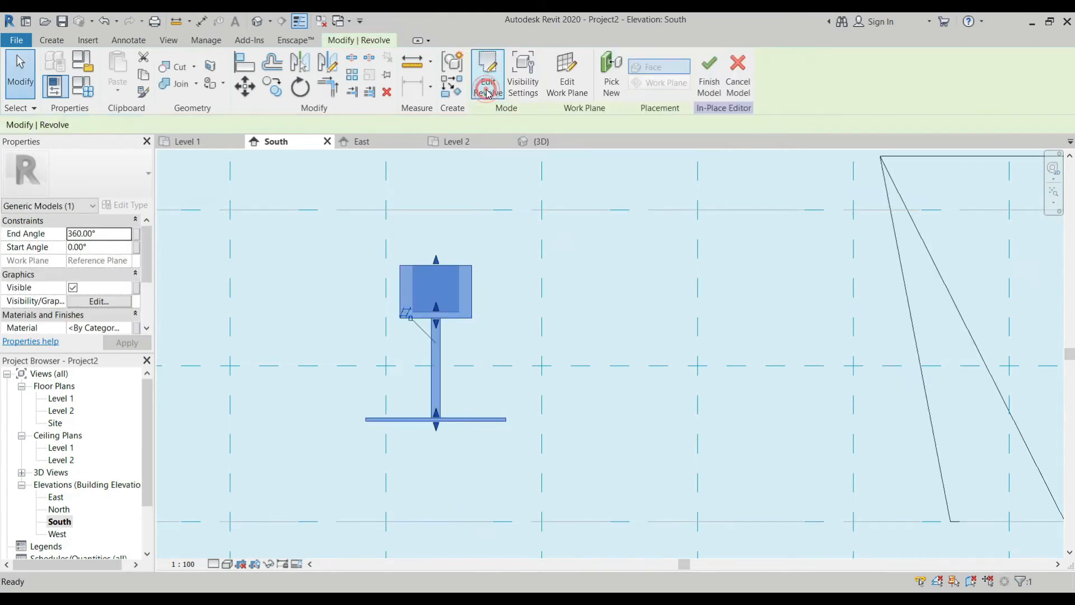
{"action": "left_click", "coordinate": [459, 261]}
{"action": "scroll", "coordinate": [459, 261], "scroll_direction": "down", "scroll_amount": 2}
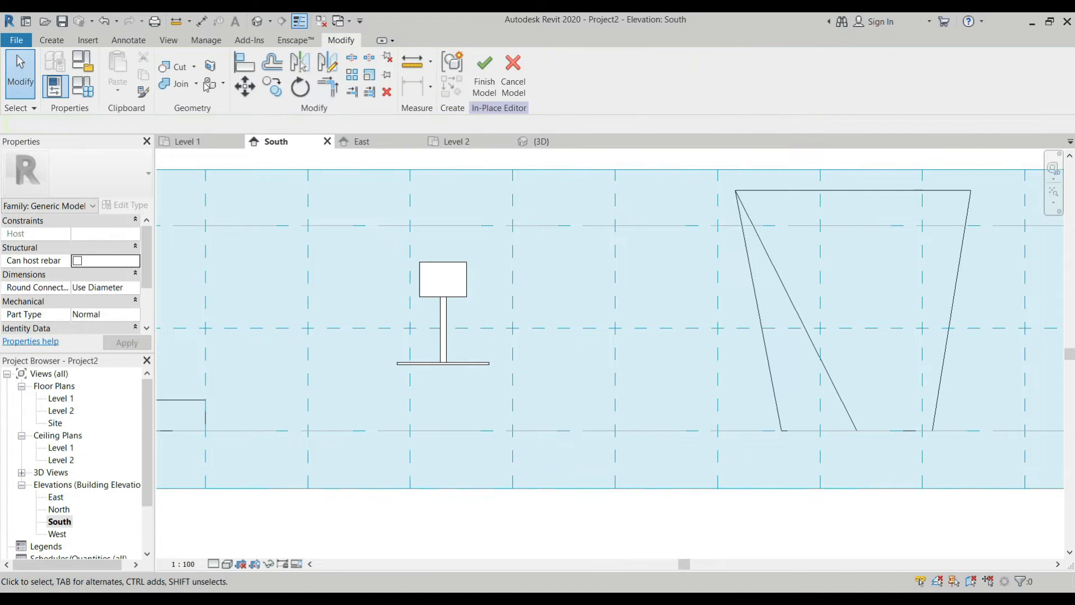
Examine the revolved goblet beside the extrusion and the blends in the 3D view.
{"action": "left_click", "coordinate": [515, 140]}
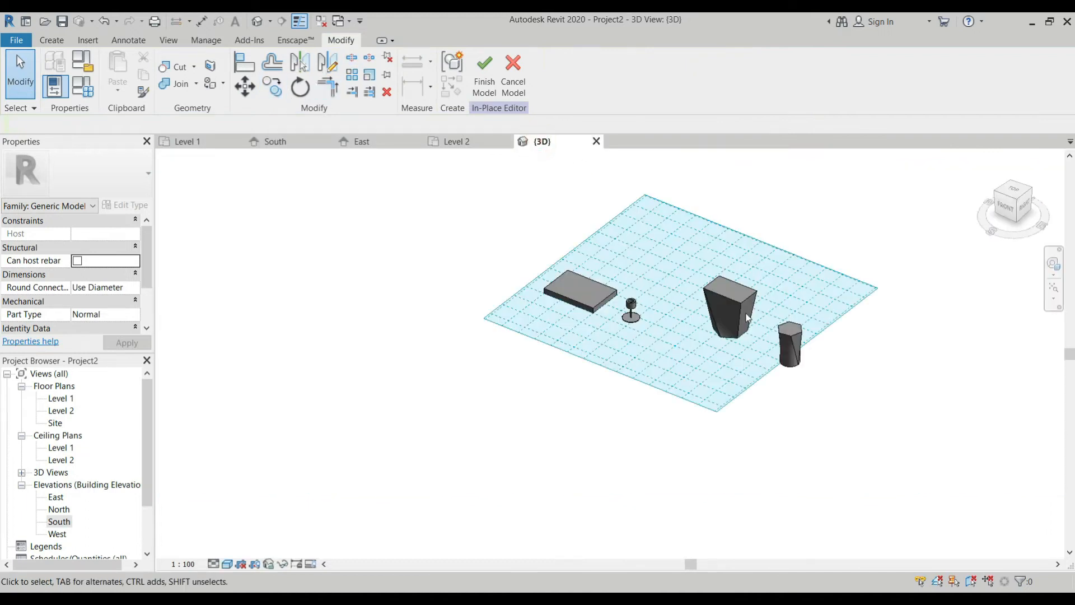
{"action": "scroll", "coordinate": [554, 246], "scroll_direction": "up", "scroll_amount": 5}
{"action": "scroll", "coordinate": [554, 246], "scroll_direction": "up", "scroll_amount": 2}
{"action": "scroll", "coordinate": [563, 291], "scroll_direction": "down", "scroll_amount": 2}
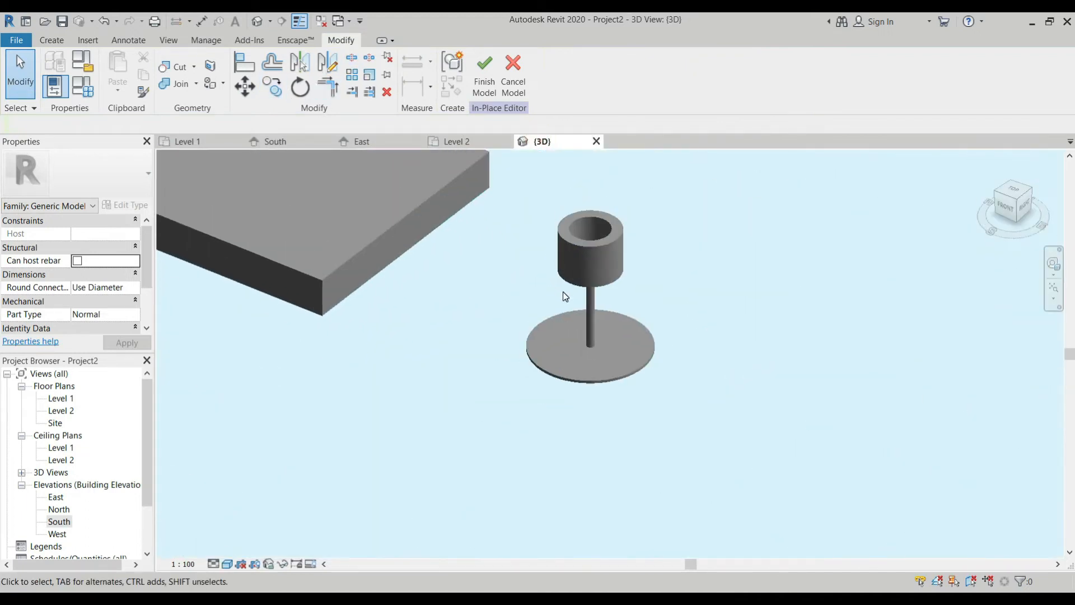
{"action": "scroll", "coordinate": [569, 288], "scroll_direction": "down", "scroll_amount": 2}
{"action": "middle_click_drag", "start_coordinate": [570, 287], "coordinate": [643, 350], "text": "shift"}
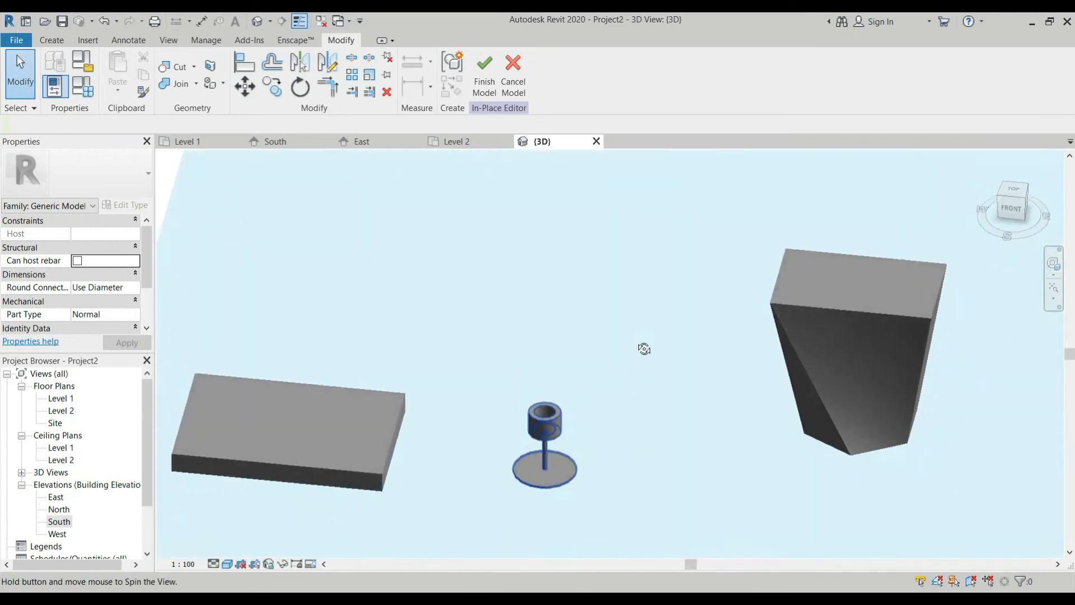
{"action": "scroll", "coordinate": [542, 296], "scroll_direction": "down", "scroll_amount": 3}
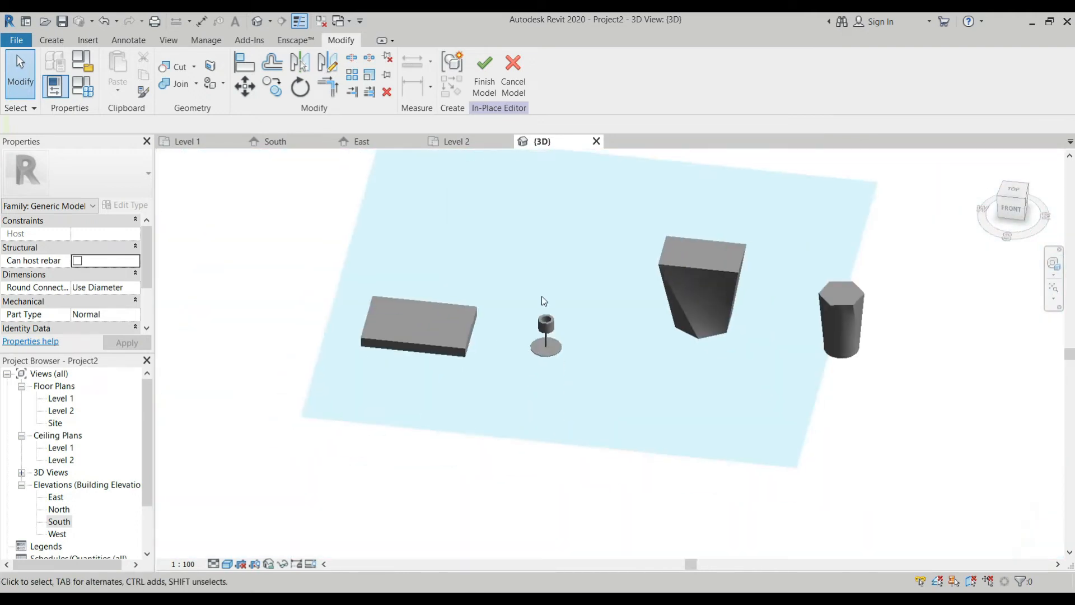
{"action": "scroll", "coordinate": [547, 330], "scroll_direction": "up", "scroll_amount": 5}
{"action": "scroll", "coordinate": [551, 320], "scroll_direction": "down", "scroll_amount": 2}
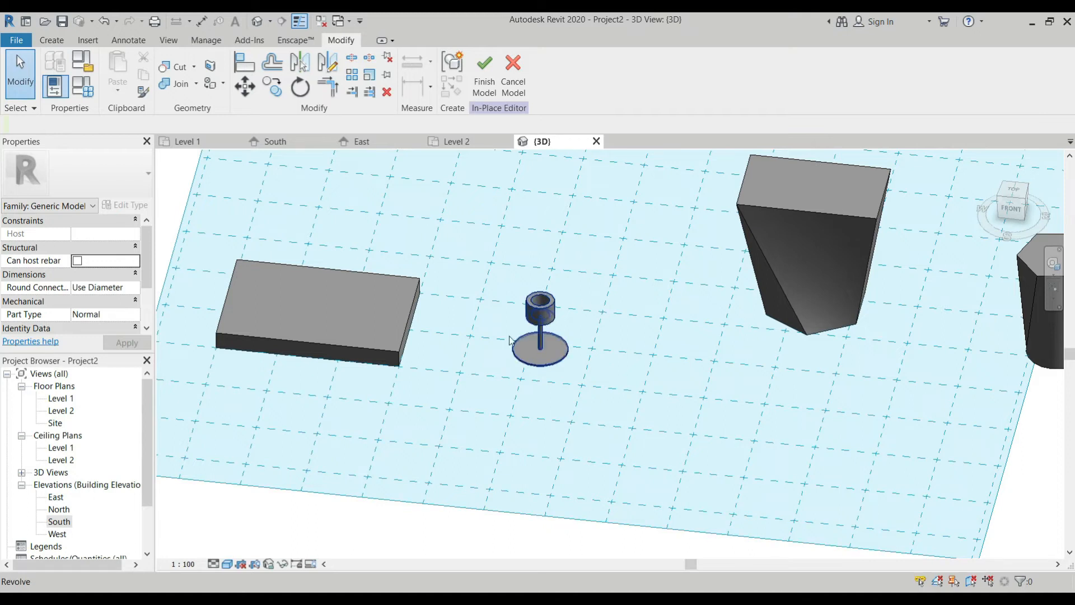
{"action": "left_click", "coordinate": [52, 40]}
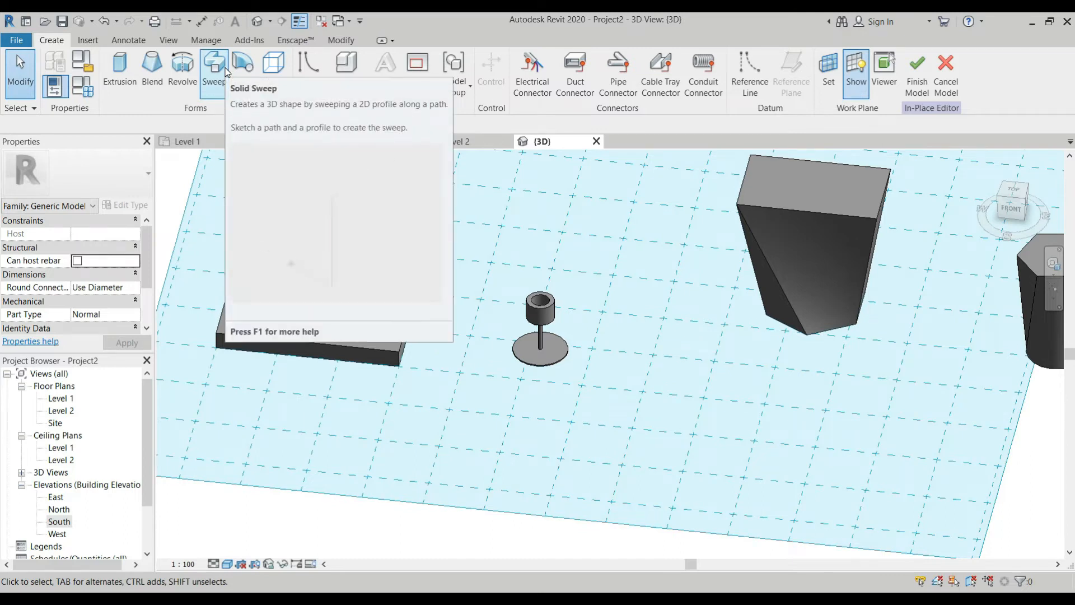
{"action": "scroll", "coordinate": [482, 280], "scroll_direction": "down", "scroll_amount": 3}
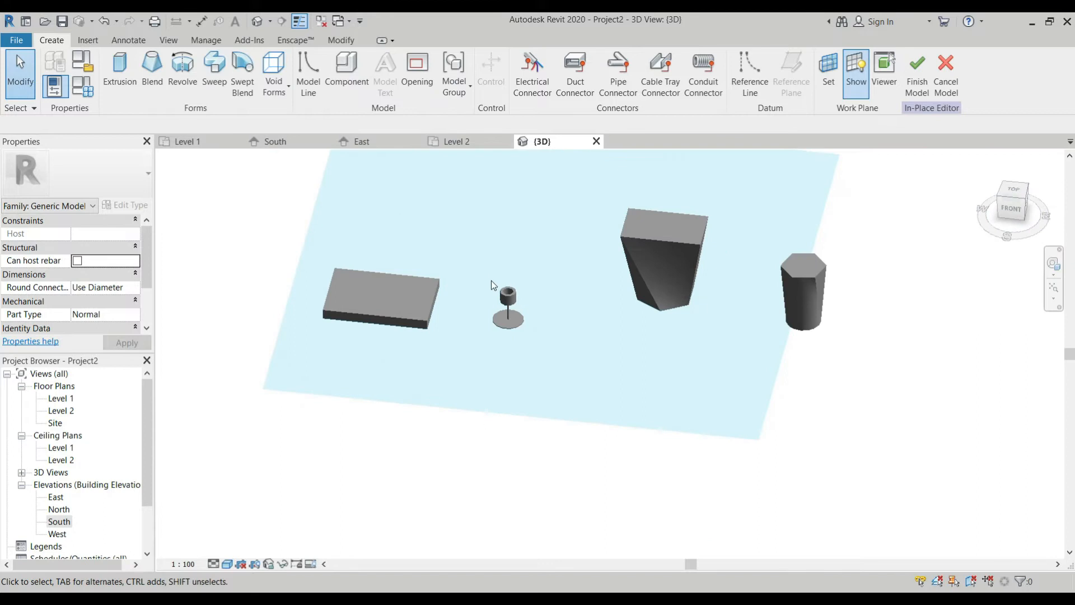
{"action": "scroll", "coordinate": [492, 280], "scroll_direction": "down", "scroll_amount": 2}
{"action": "scroll", "coordinate": [575, 240], "scroll_direction": "up", "scroll_amount": 4}
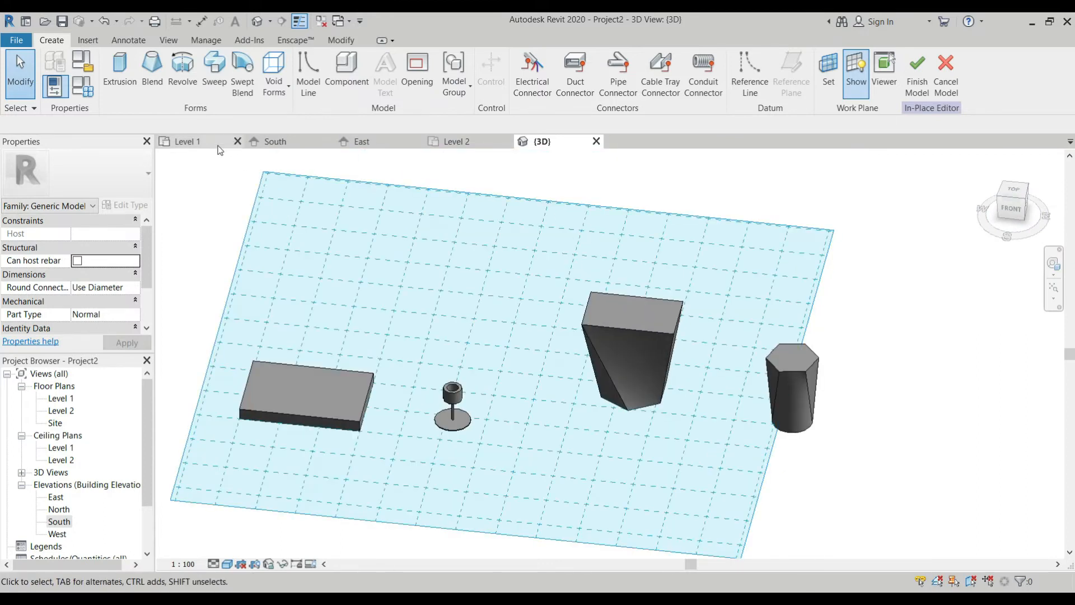
{"action": "left_click", "coordinate": [214, 70]}
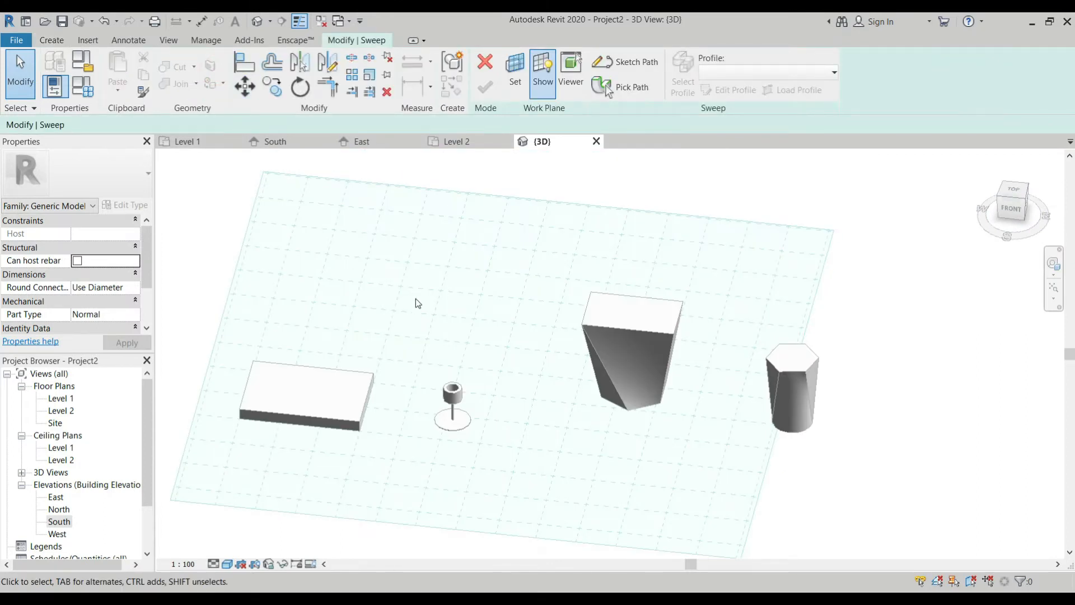
{"action": "scroll", "coordinate": [416, 303], "scroll_direction": "up", "scroll_amount": 2}
Open the Level 1 floor plan and discard the unfinished Sweep.
{"action": "left_click", "coordinate": [190, 141]}
{"action": "scroll", "coordinate": [448, 268], "scroll_direction": "up", "scroll_amount": 5}
{"action": "left_click", "coordinate": [58, 38]}
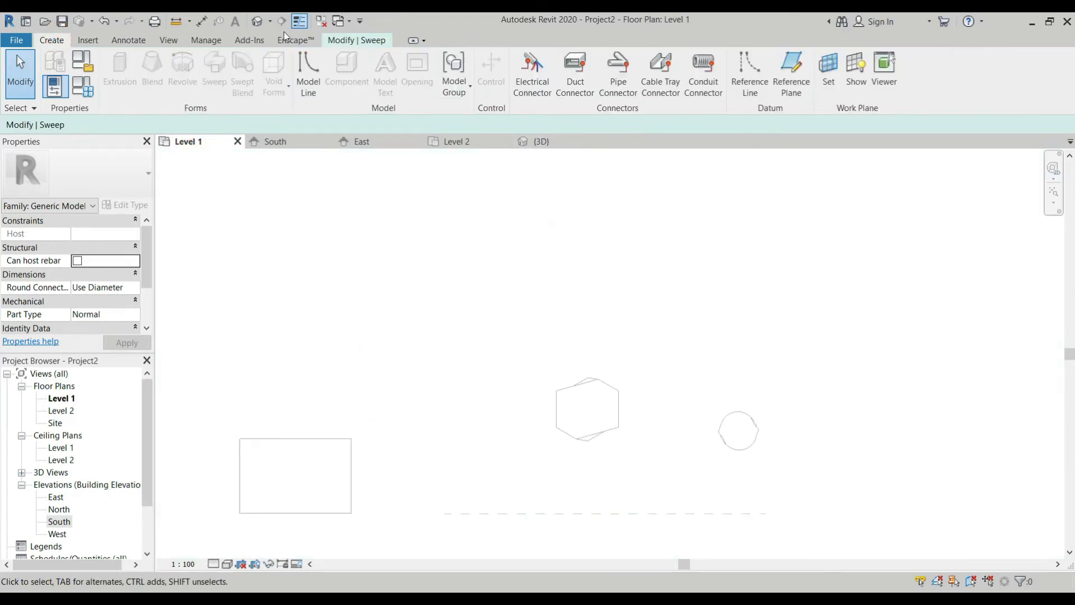
{"action": "left_click", "coordinate": [332, 40]}
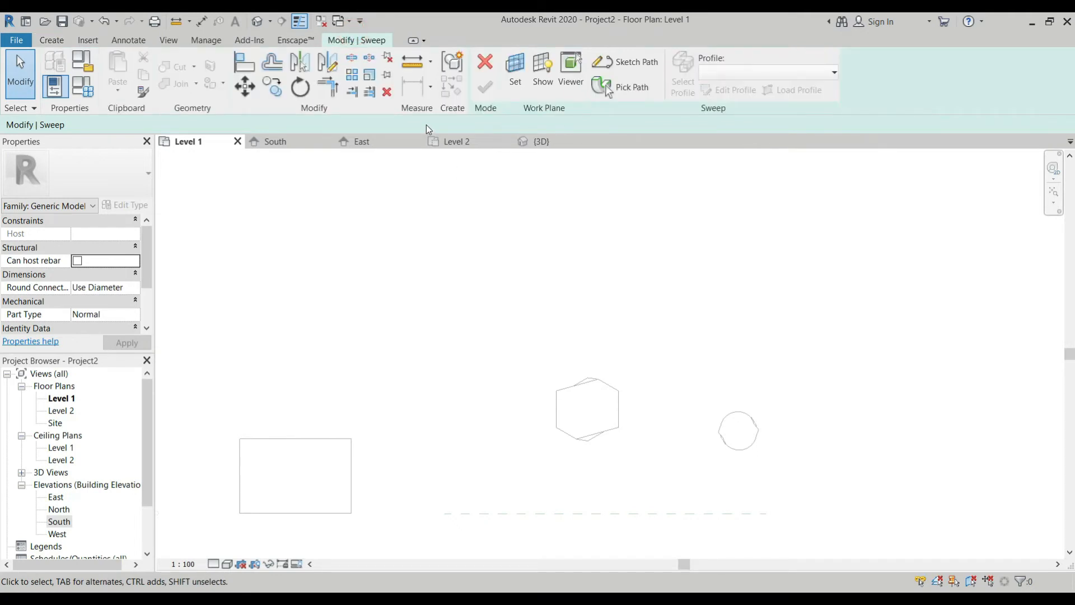
{"action": "left_click", "coordinate": [484, 64]}
Start a Sweep and sketch an open three-sided U-shaped path between the rectangular extrusion and hexagonal blend, open toward the south.
{"action": "left_click", "coordinate": [52, 40]}
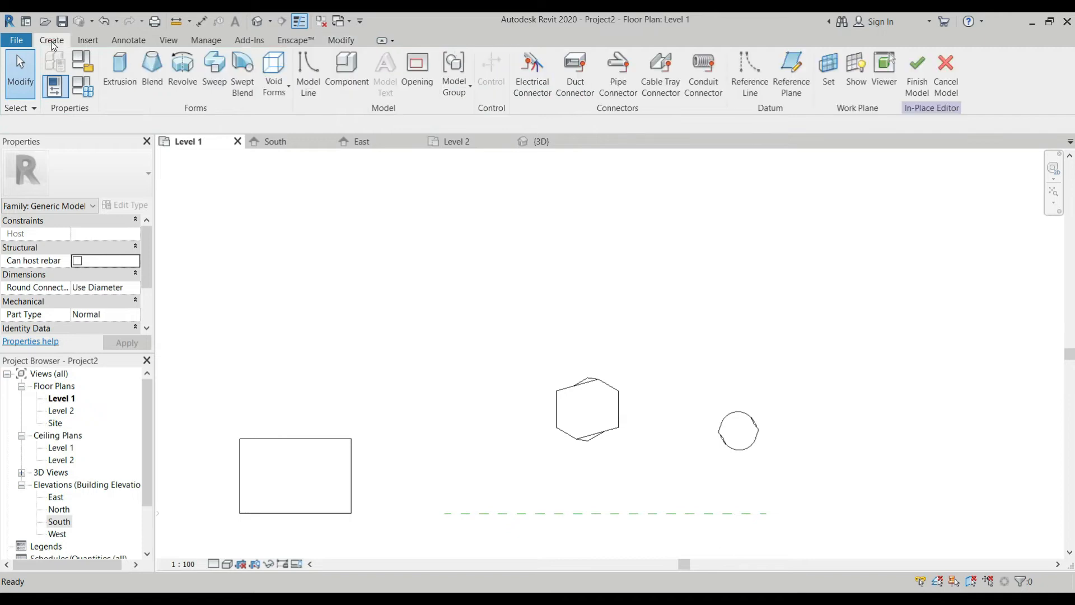
{"action": "left_click", "coordinate": [214, 73]}
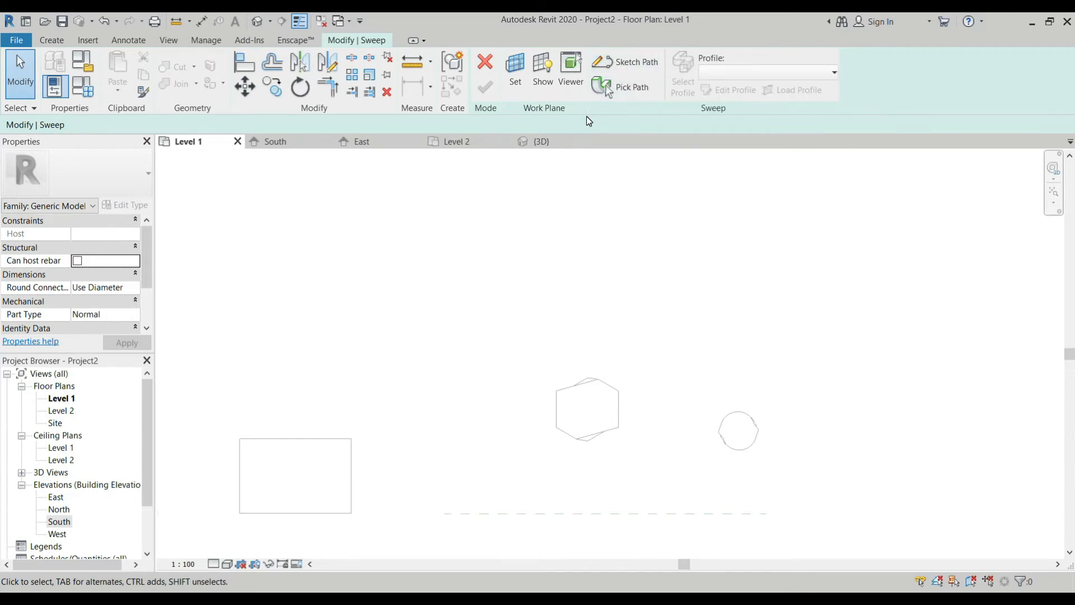
{"action": "left_click", "coordinate": [632, 62]}
{"action": "scroll", "coordinate": [393, 336], "scroll_direction": "up", "scroll_amount": 2}
{"action": "left_click", "coordinate": [386, 367]}
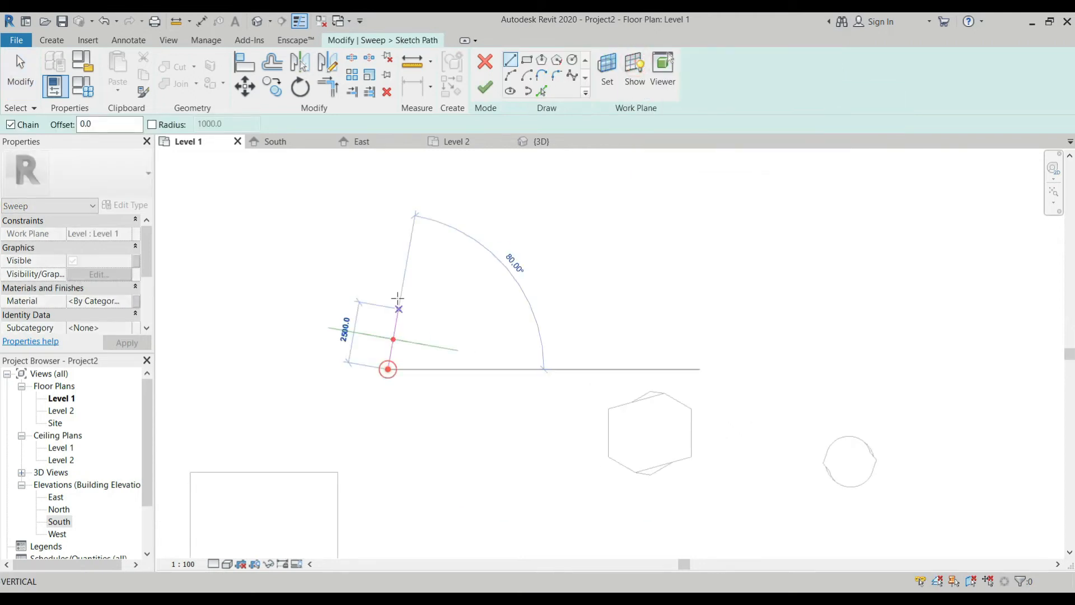
{"action": "left_click", "coordinate": [387, 270]}
{"action": "left_click", "coordinate": [483, 270]}
{"action": "left_click", "coordinate": [483, 369]}
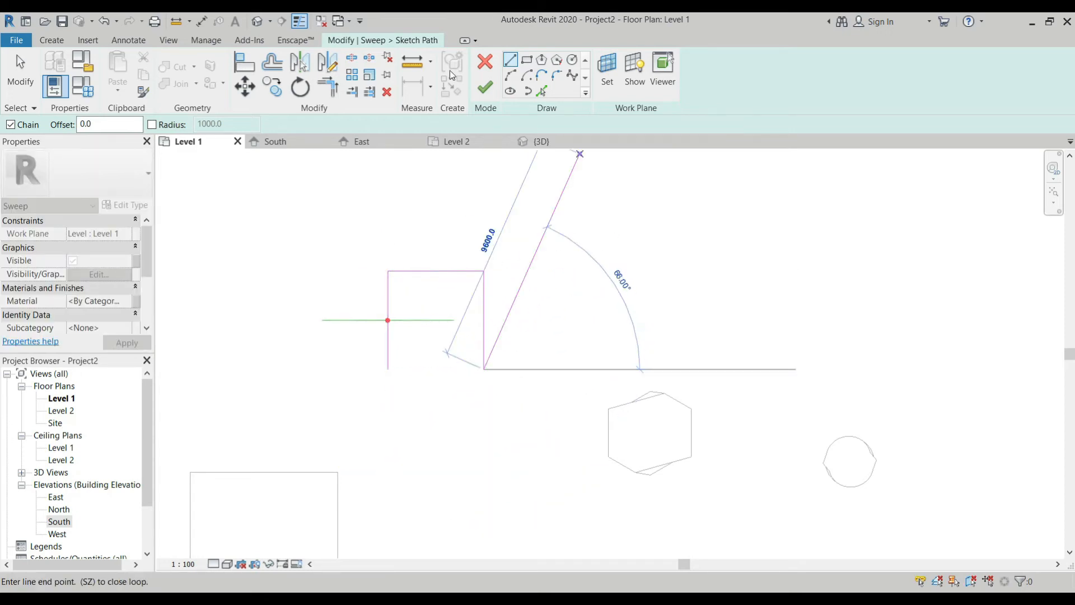
{"action": "left_click", "coordinate": [483, 92]}
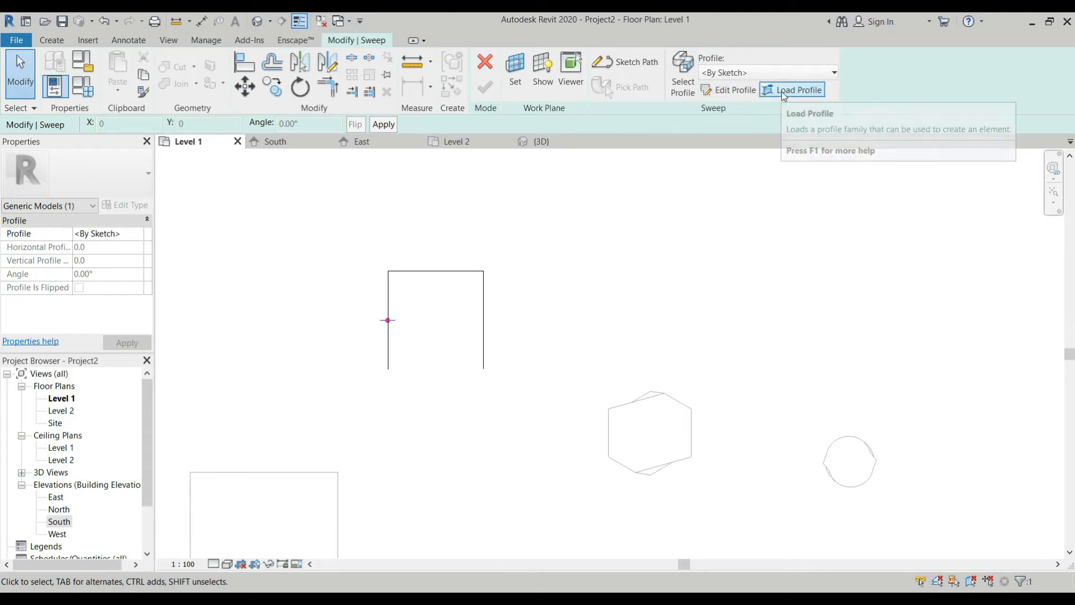
Open the sweep's profile sketch for editing in the South elevation.
{"action": "left_click", "coordinate": [723, 91]}
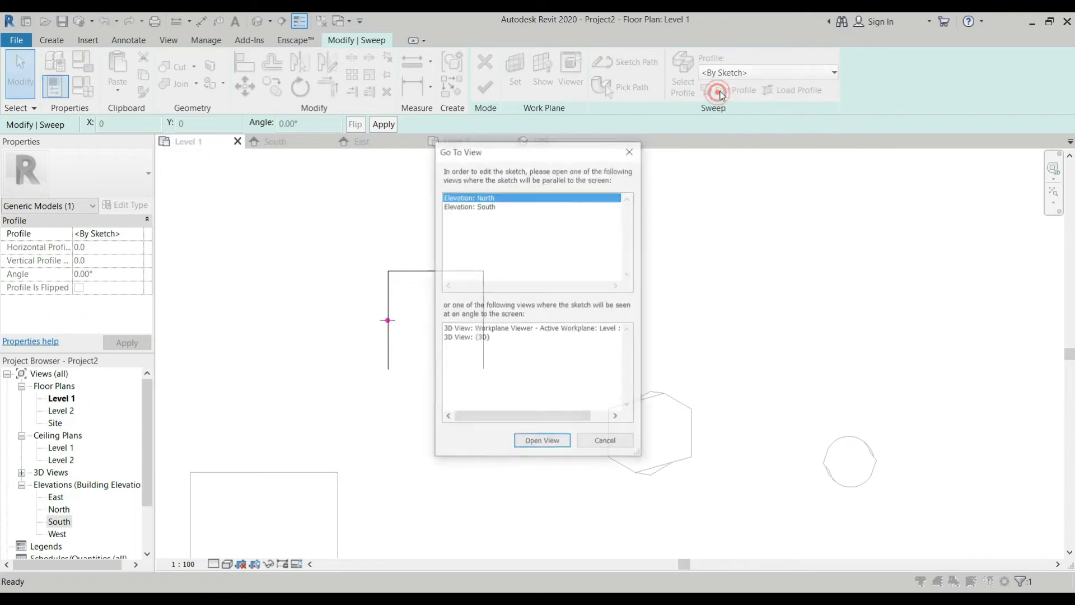
{"action": "left_click", "coordinate": [479, 339]}
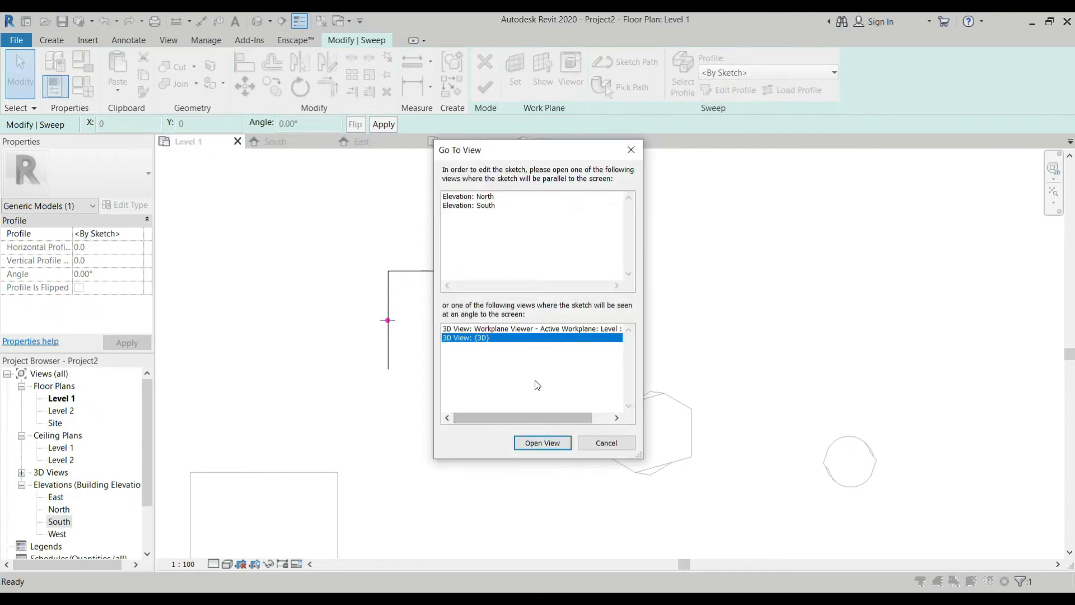
{"action": "left_click", "coordinate": [480, 206]}
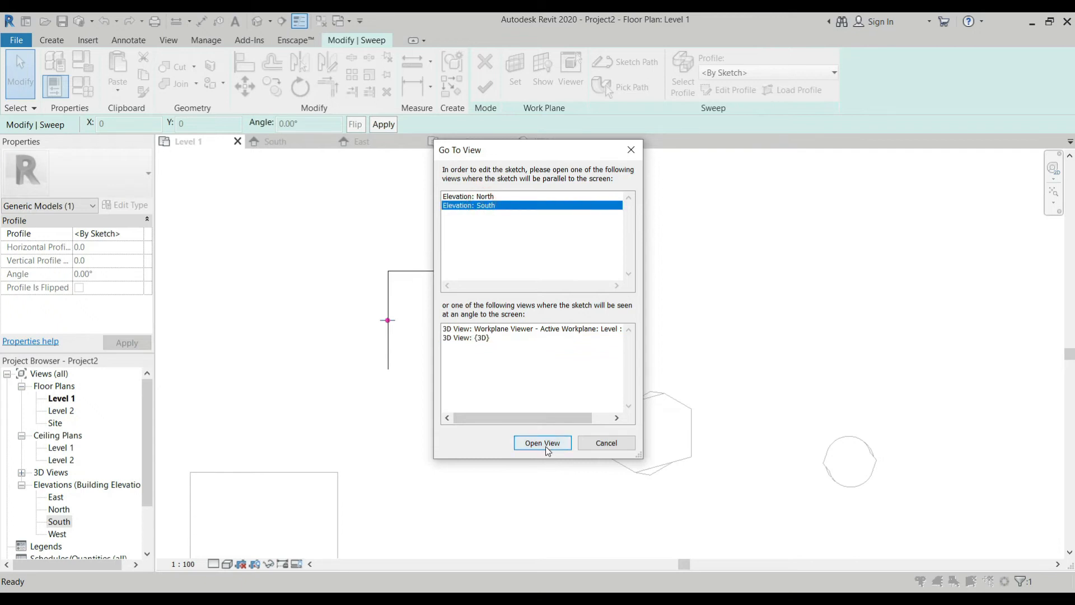
{"action": "left_click", "coordinate": [542, 443]}
{"action": "scroll", "coordinate": [480, 435], "scroll_direction": "down", "scroll_amount": 2}
{"action": "scroll", "coordinate": [331, 413], "scroll_direction": "up", "scroll_amount": 4}
{"action": "scroll", "coordinate": [465, 397], "scroll_direction": "up", "scroll_amount": 3}
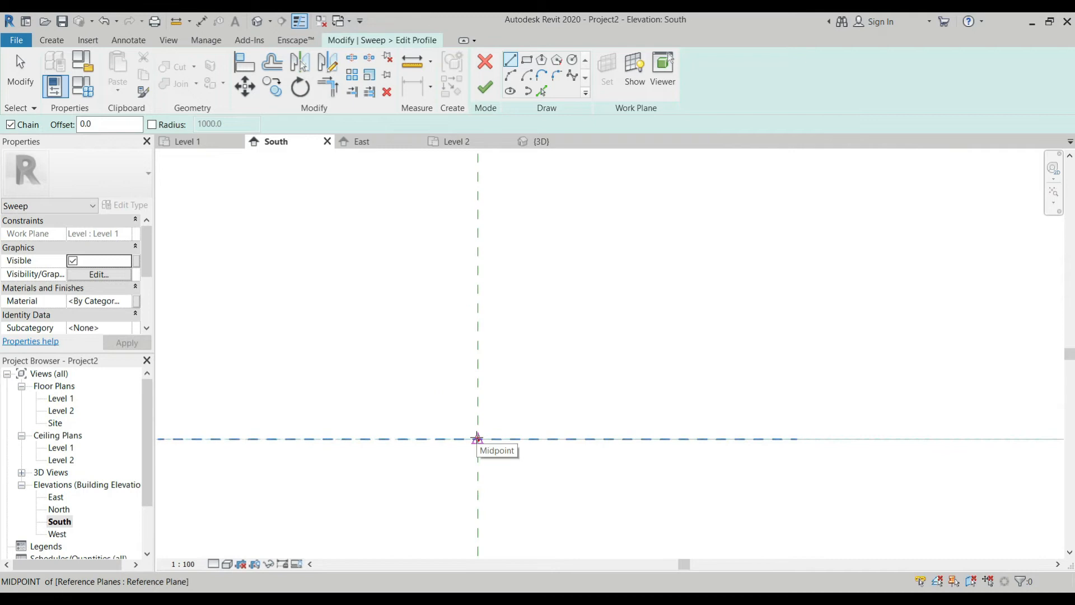
Check where the profile plane sits on the sweep path in the 3D view, returning to the South elevation.
{"action": "left_click", "coordinate": [541, 141]}
{"action": "scroll", "coordinate": [425, 310], "scroll_direction": "up", "scroll_amount": 4}
{"action": "scroll", "coordinate": [422, 311], "scroll_direction": "up", "scroll_amount": 5}
{"action": "scroll", "coordinate": [430, 301], "scroll_direction": "up", "scroll_amount": 2}
{"action": "scroll", "coordinate": [472, 272], "scroll_direction": "down", "scroll_amount": 4}
{"action": "left_click", "coordinate": [266, 142]}
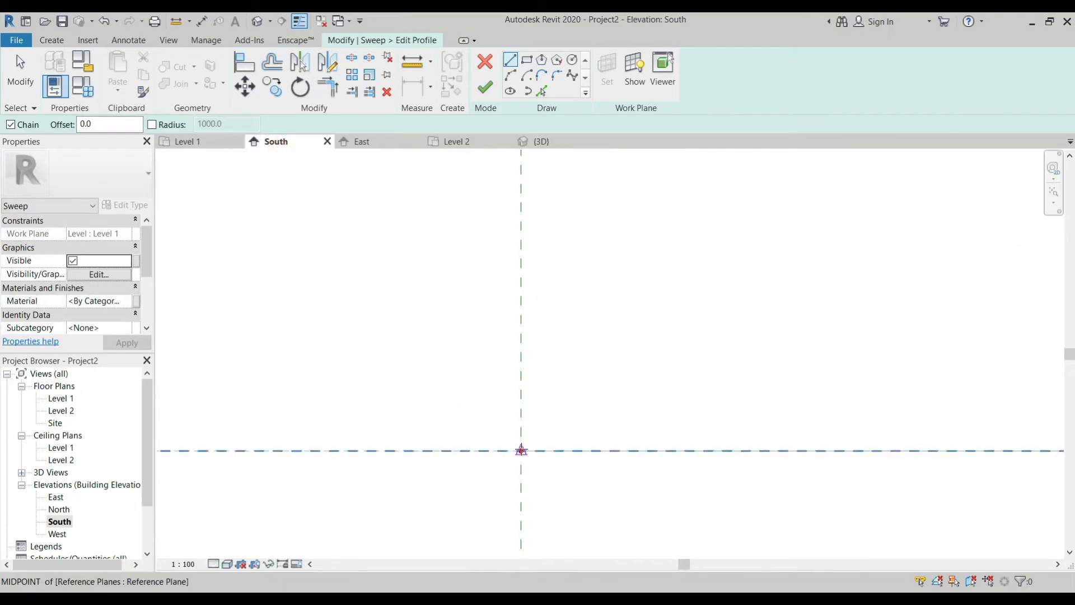
Sketch a closed stepped profile from the path point, with a middle step about 15 mm wide and 70 mm high above a 10 mm base.
{"action": "left_click", "coordinate": [521, 451]}
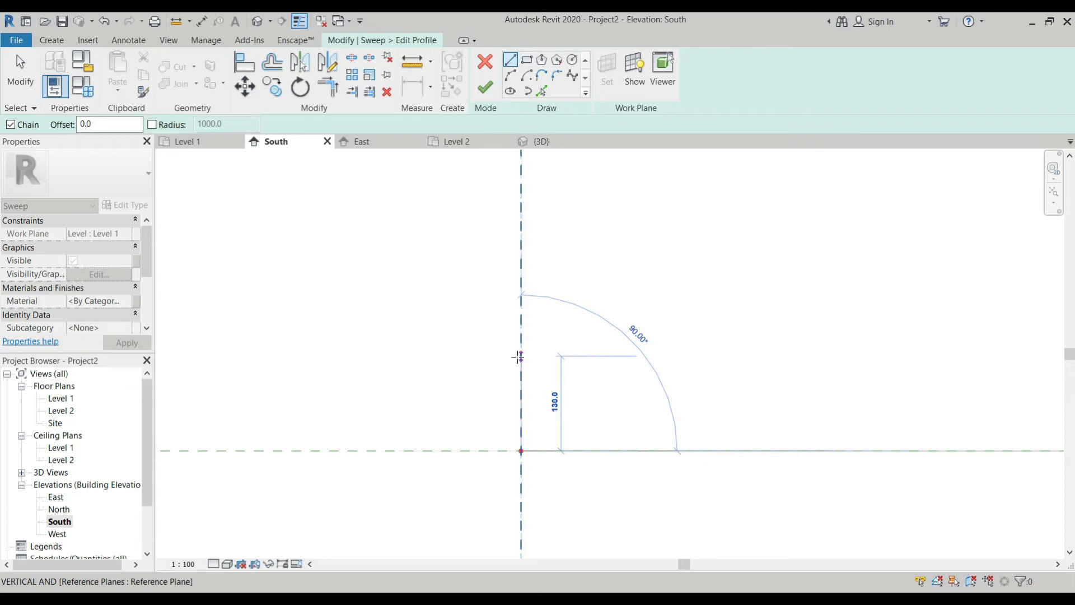
{"action": "scroll", "coordinate": [518, 365], "scroll_direction": "up", "scroll_amount": 3}
{"action": "left_click", "coordinate": [514, 367]}
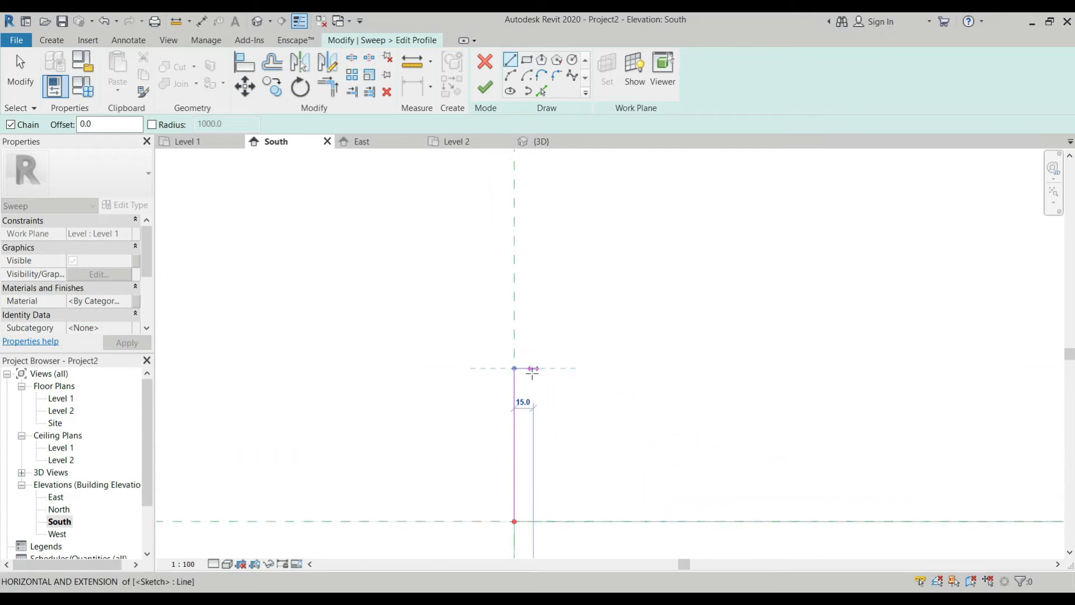
{"action": "left_click", "coordinate": [527, 367]}
{"action": "left_click", "coordinate": [527, 419]}
{"action": "left_click", "coordinate": [546, 419]}
{"action": "left_click", "coordinate": [546, 508]}
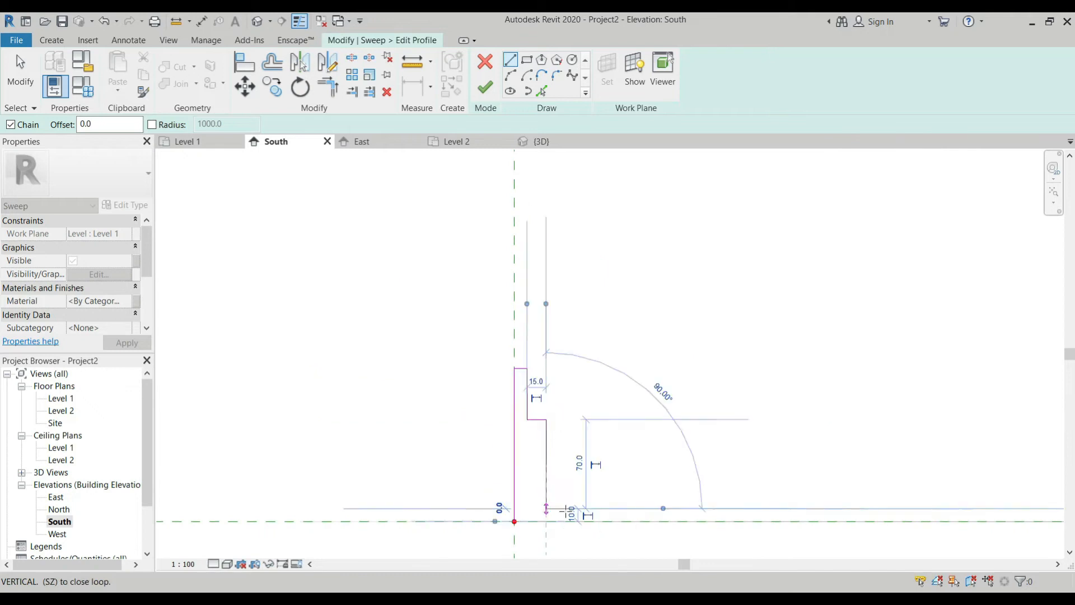
{"action": "left_click", "coordinate": [591, 508]}
{"action": "left_click", "coordinate": [591, 521]}
{"action": "left_click", "coordinate": [514, 521]}
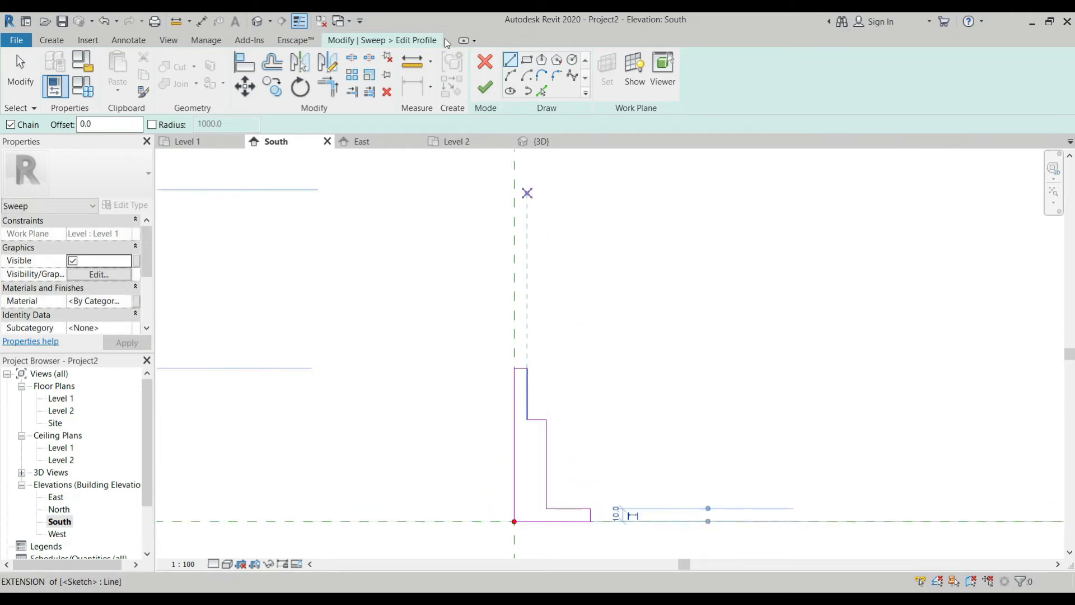
Accept the stepped profile sketch and finish the sweep.
{"action": "left_click", "coordinate": [488, 98]}
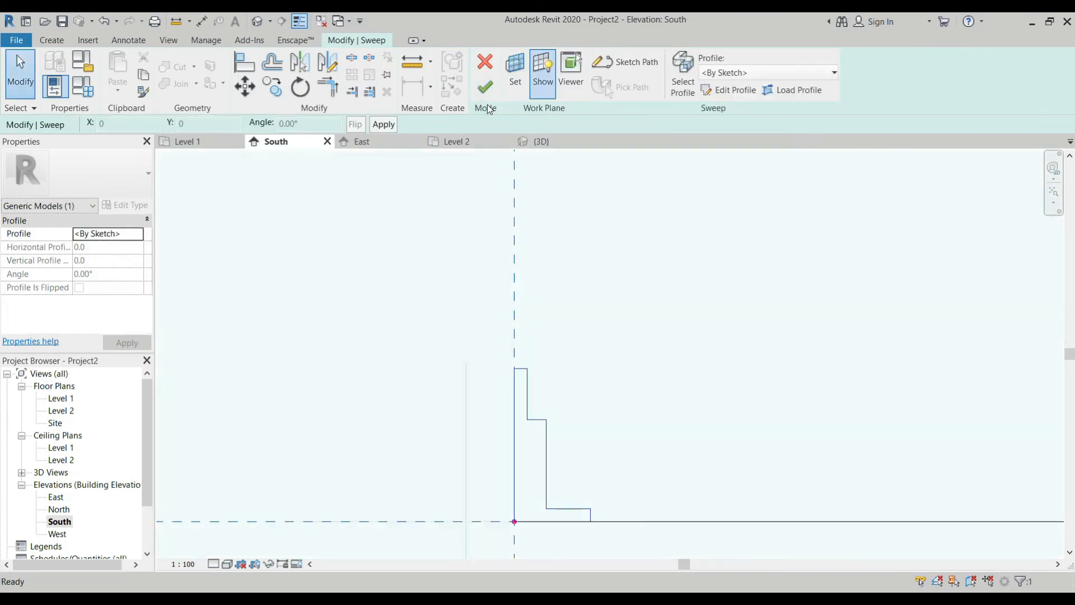
{"action": "left_click", "coordinate": [489, 92]}
{"action": "scroll", "coordinate": [380, 278], "scroll_direction": "down", "scroll_amount": 5}
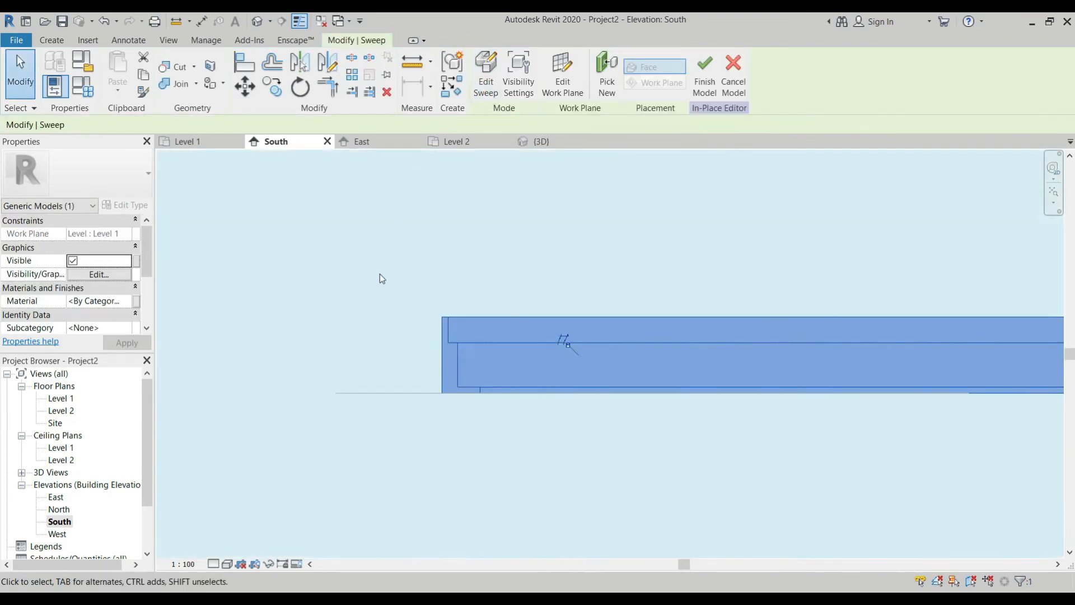
{"action": "left_click", "coordinate": [535, 366]}
{"action": "scroll", "coordinate": [513, 344], "scroll_direction": "down", "scroll_amount": 3}
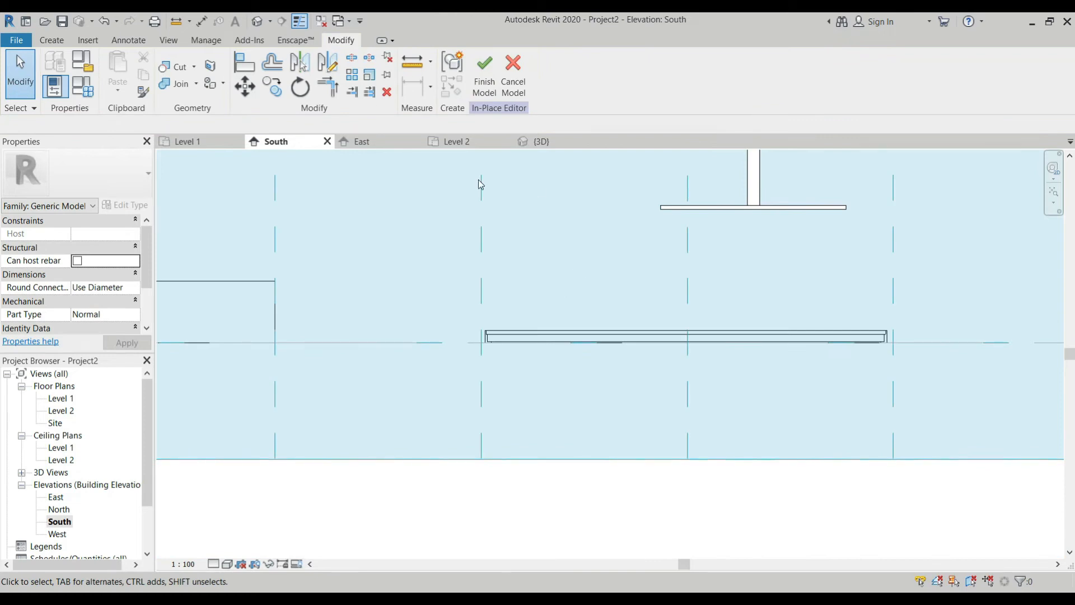
Examine the sweep's corners and end profile beside the goblet in the 3D view.
{"action": "left_click", "coordinate": [546, 142]}
{"action": "scroll", "coordinate": [470, 193], "scroll_direction": "up", "scroll_amount": 5}
{"action": "scroll", "coordinate": [516, 245], "scroll_direction": "down", "scroll_amount": 6}
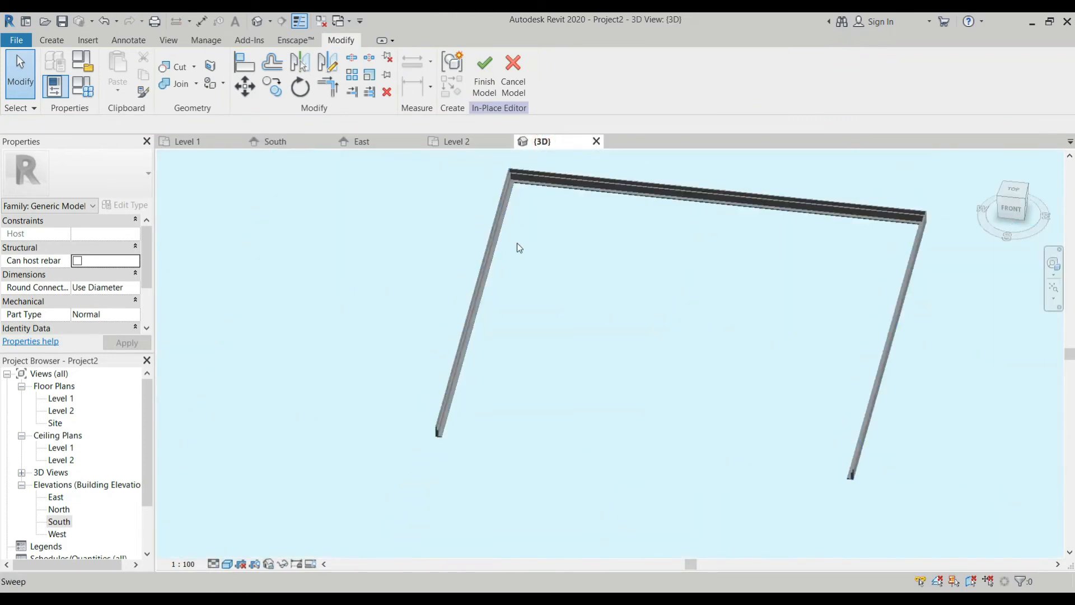
{"action": "middle_click_drag", "start_coordinate": [511, 354], "coordinate": [487, 259], "text": "shift"}
{"action": "scroll", "coordinate": [566, 434], "scroll_direction": "up", "scroll_amount": 6}
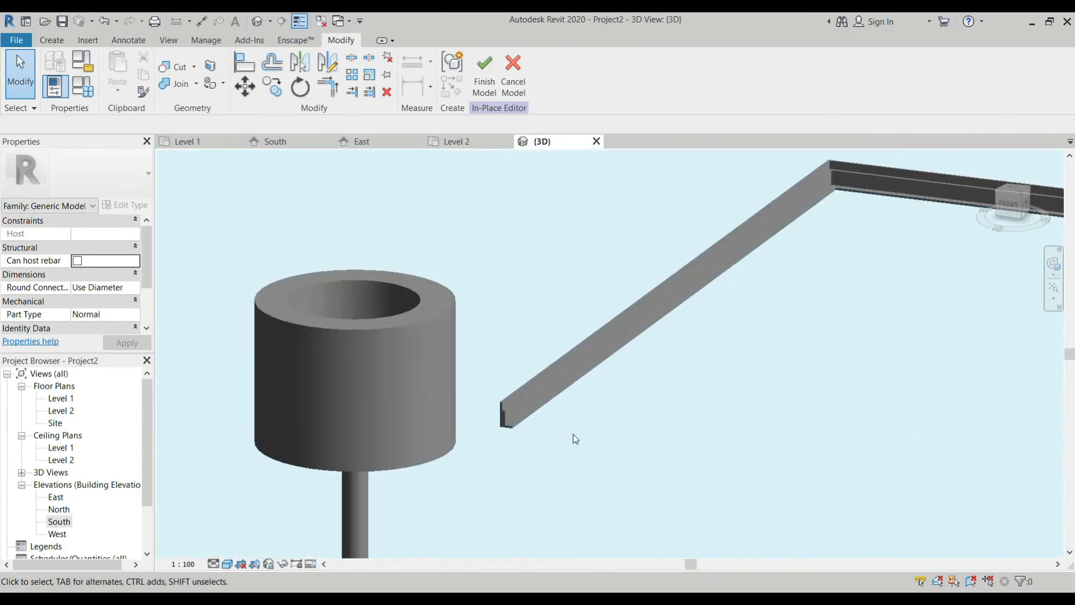
{"action": "middle_click_drag", "start_coordinate": [532, 435], "coordinate": [505, 383], "text": "shift"}
{"action": "scroll", "coordinate": [505, 382], "scroll_direction": "down", "scroll_amount": 4}
{"action": "scroll", "coordinate": [516, 376], "scroll_direction": "down", "scroll_amount": 7}
{"action": "scroll", "coordinate": [653, 400], "scroll_direction": "up", "scroll_amount": 4}
{"action": "scroll", "coordinate": [639, 388], "scroll_direction": "down", "scroll_amount": 2}
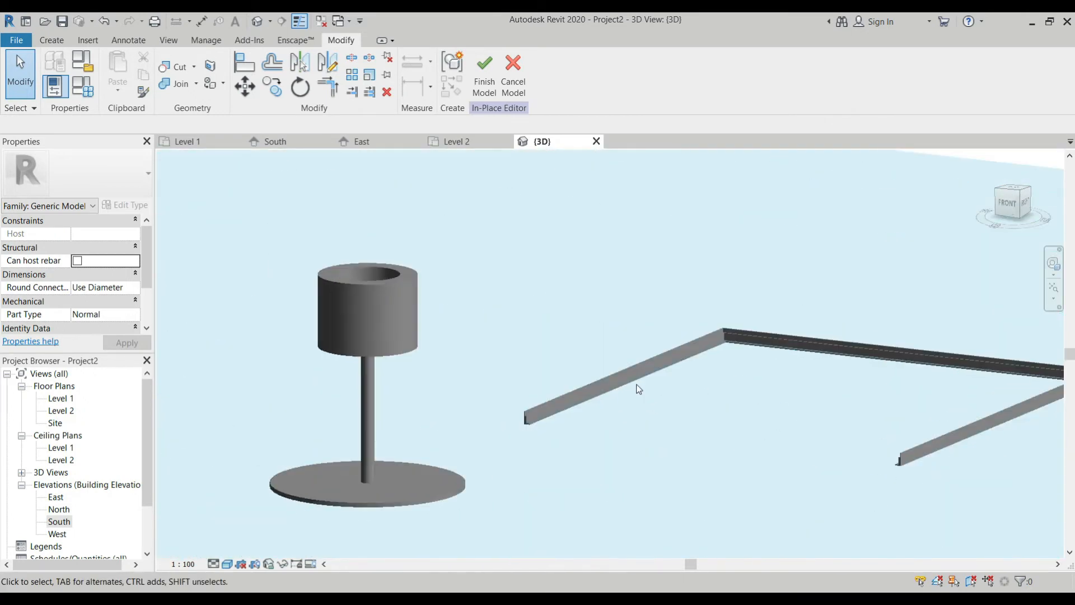
{"action": "scroll", "coordinate": [678, 368], "scroll_direction": "up", "scroll_amount": 2}
{"action": "scroll", "coordinate": [644, 365], "scroll_direction": "down", "scroll_amount": 3}
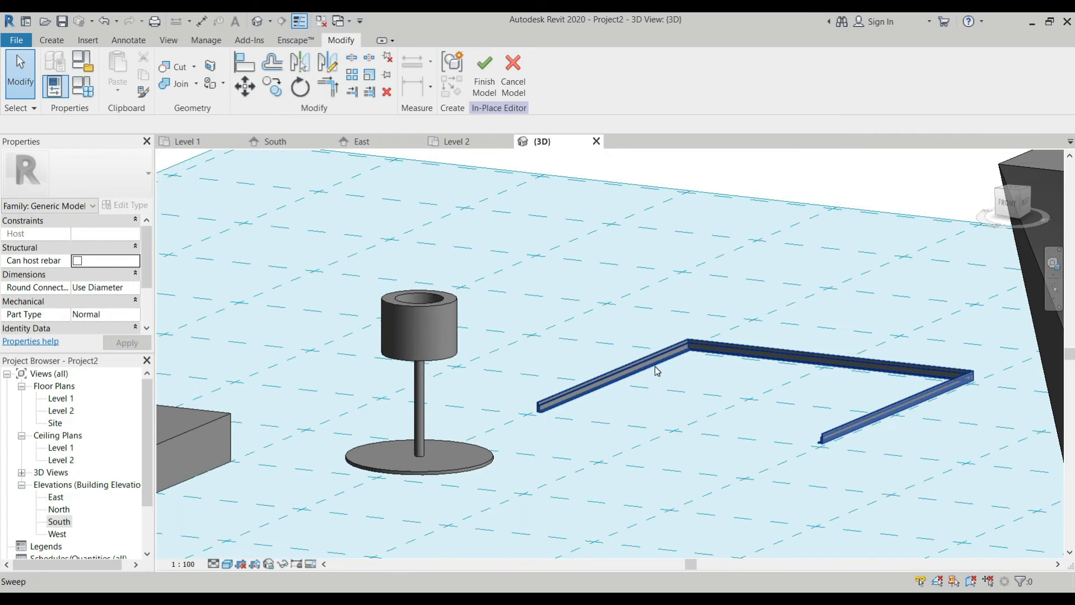
Start a swept blend with a spline as its sketched path in the Level 1 plan, and hide the work plane.
{"action": "left_click", "coordinate": [62, 42]}
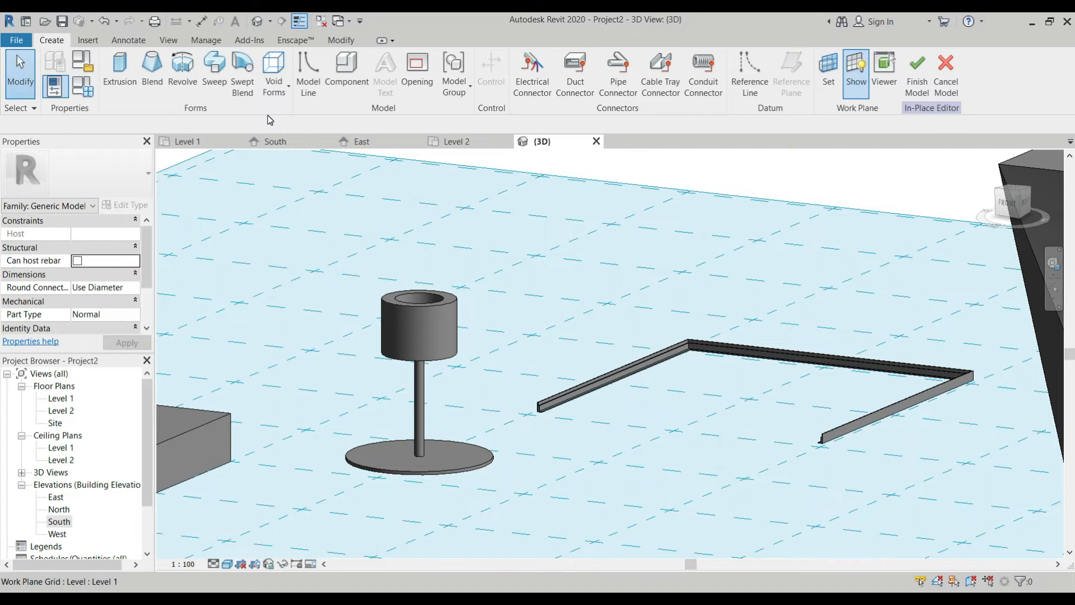
{"action": "left_click", "coordinate": [242, 63]}
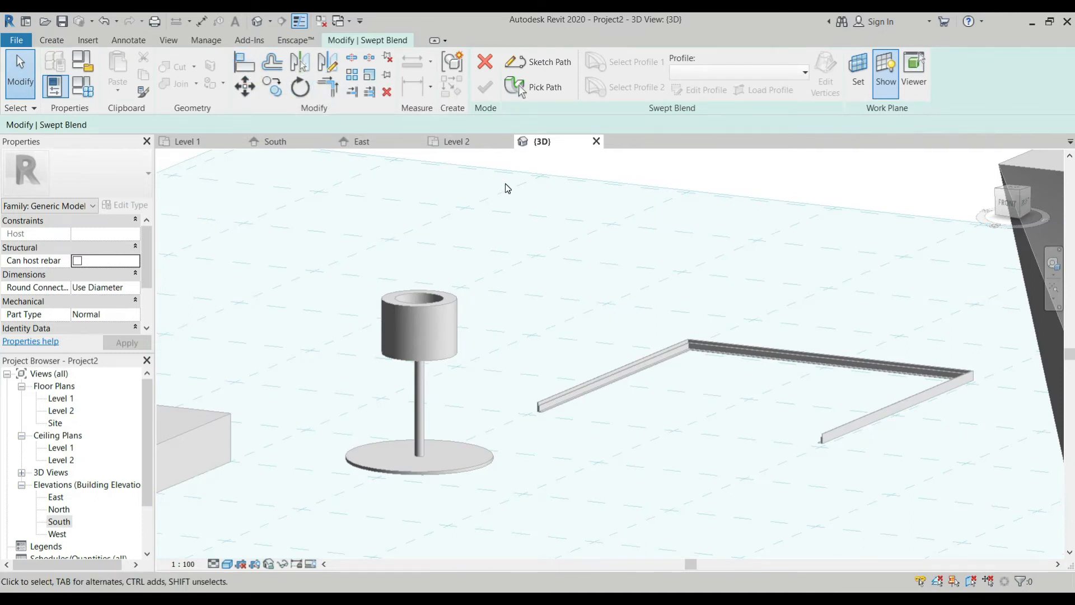
{"action": "left_click", "coordinate": [537, 62]}
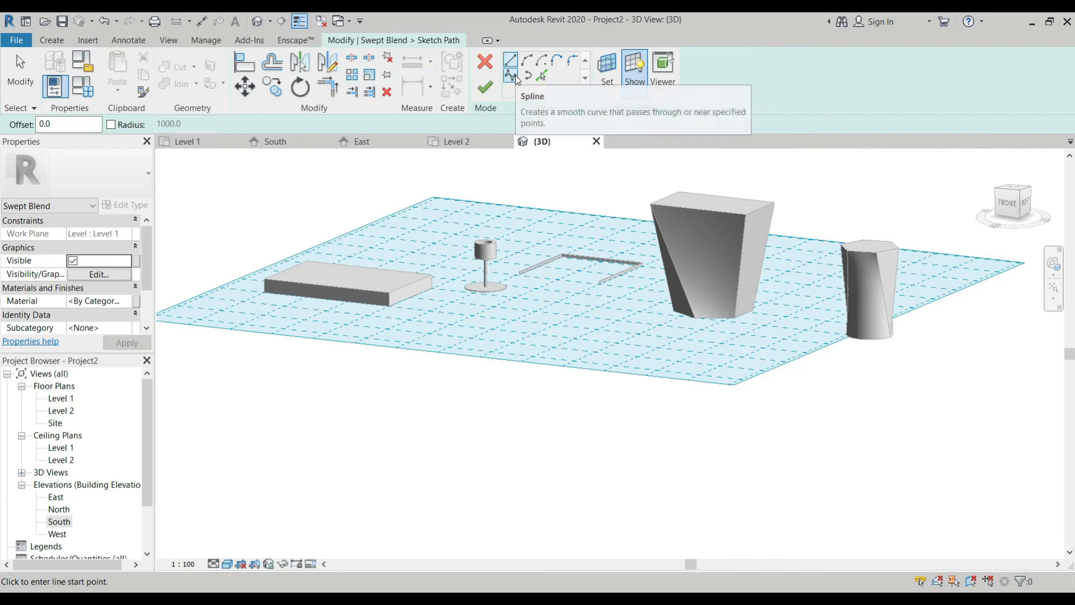
{"action": "left_click", "coordinate": [516, 78]}
{"action": "scroll", "coordinate": [562, 224], "scroll_direction": "up", "scroll_amount": 2}
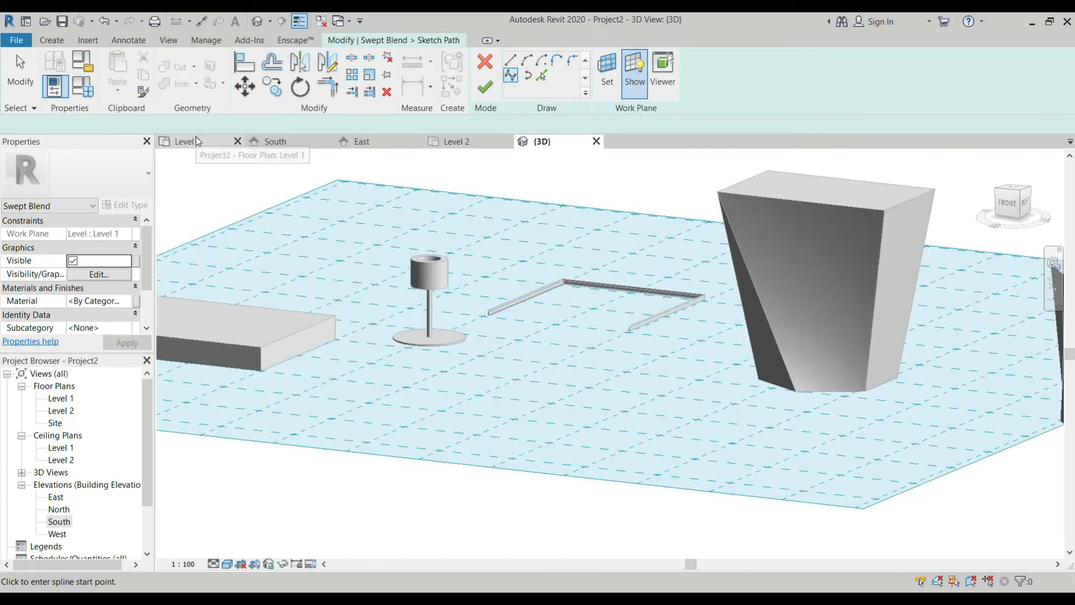
{"action": "left_click", "coordinate": [206, 143]}
{"action": "scroll", "coordinate": [499, 413], "scroll_direction": "down", "scroll_amount": 2}
{"action": "scroll", "coordinate": [489, 431], "scroll_direction": "up", "scroll_amount": 3}
{"action": "scroll", "coordinate": [461, 401], "scroll_direction": "up", "scroll_amount": 2}
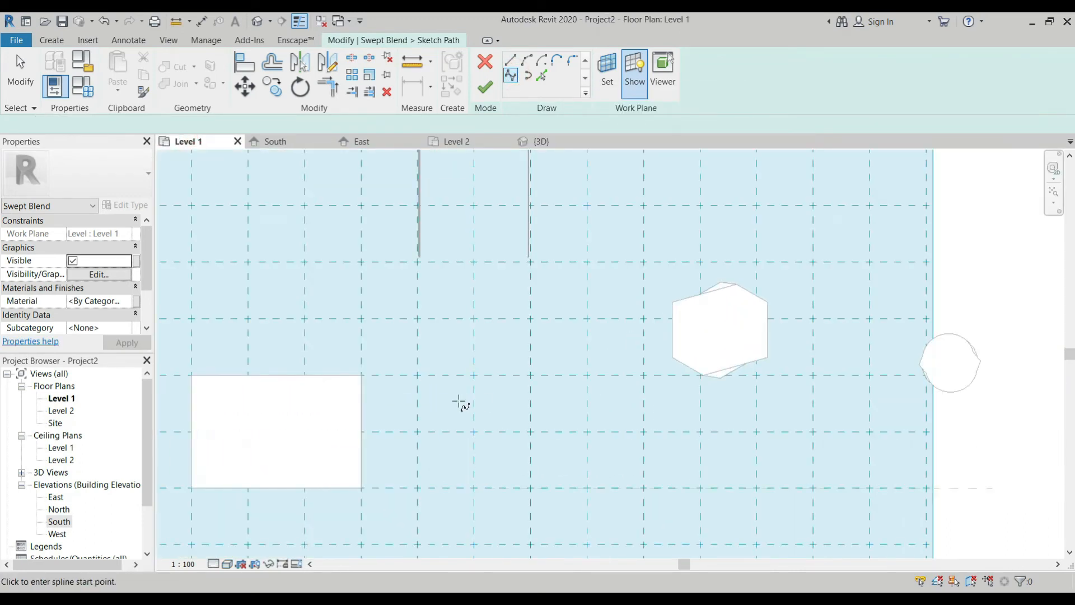
{"action": "left_click", "coordinate": [635, 73]}
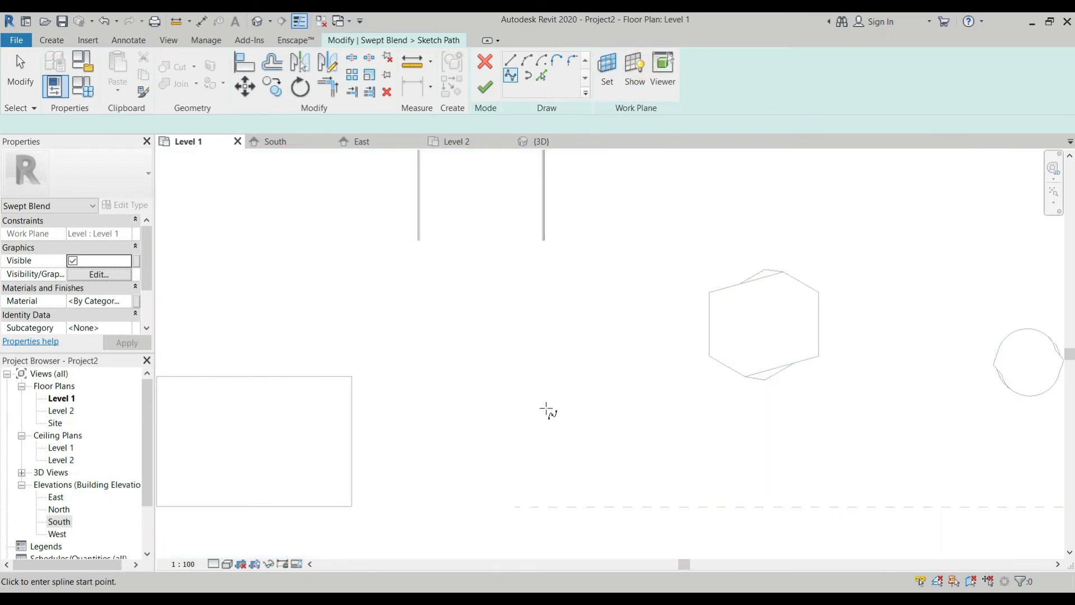
Draw a wavy six-point spline path in the open area between the rectangular slab and the hexagonal blend.
{"action": "left_click", "coordinate": [446, 424]}
{"action": "left_click", "coordinate": [477, 379]}
{"action": "left_click", "coordinate": [552, 420]}
{"action": "left_click", "coordinate": [566, 466]}
{"action": "left_click", "coordinate": [628, 438]}
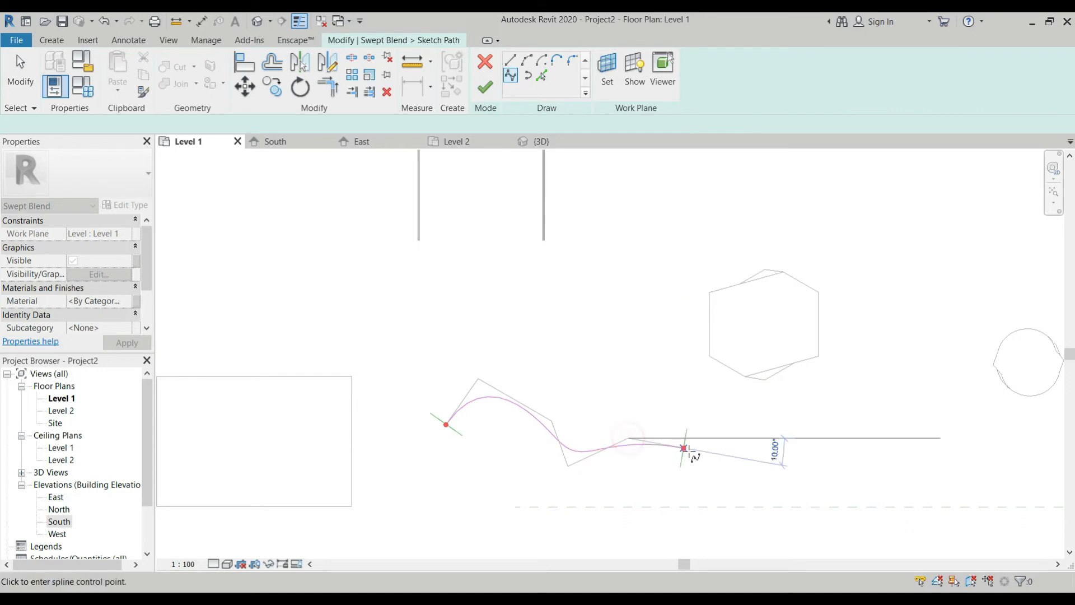
{"action": "left_click", "coordinate": [688, 465]}
{"action": "left_click", "coordinate": [671, 493]}
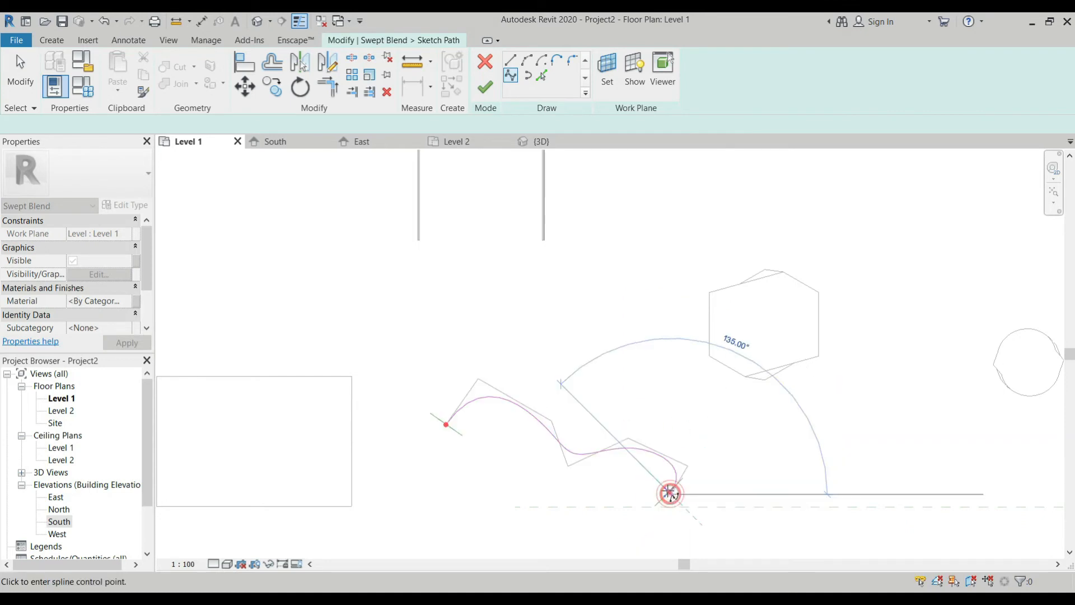
{"action": "key", "text": "Escape"}
{"action": "key", "text": "Escape"}
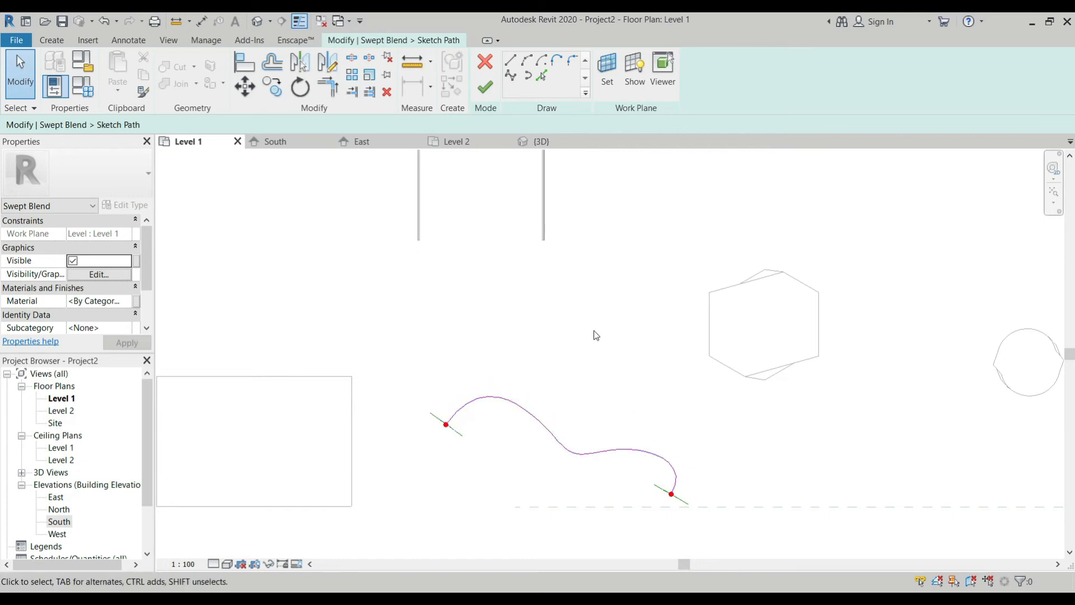
Return to the 3D view, orient it toward the spline's start point, and finish the path sketch.
{"action": "left_click", "coordinate": [544, 141]}
{"action": "mouse_move", "coordinate": [431, 390]}
{"action": "middle_mouse_down", "text": "shift"}
{"action": "mouse_move", "coordinate": [532, 377]}
{"action": "mouse_move", "coordinate": [461, 261]}
{"action": "mouse_move", "coordinate": [420, 433]}
{"action": "middle_mouse_up", "text": "shift"}
{"action": "scroll", "coordinate": [442, 386], "scroll_direction": "up", "scroll_amount": 5}
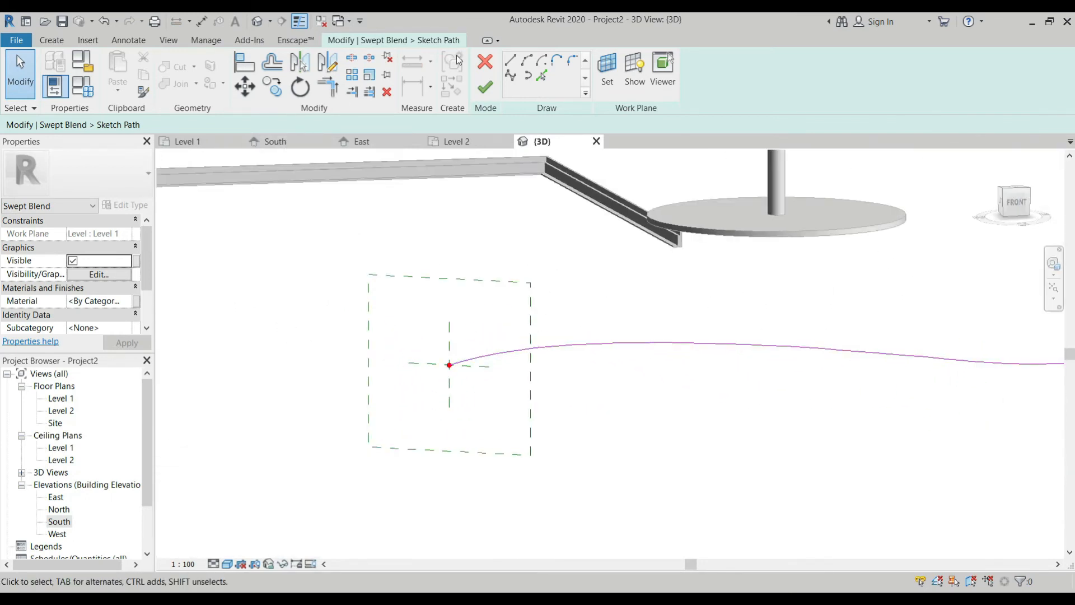
{"action": "left_click", "coordinate": [514, 63]}
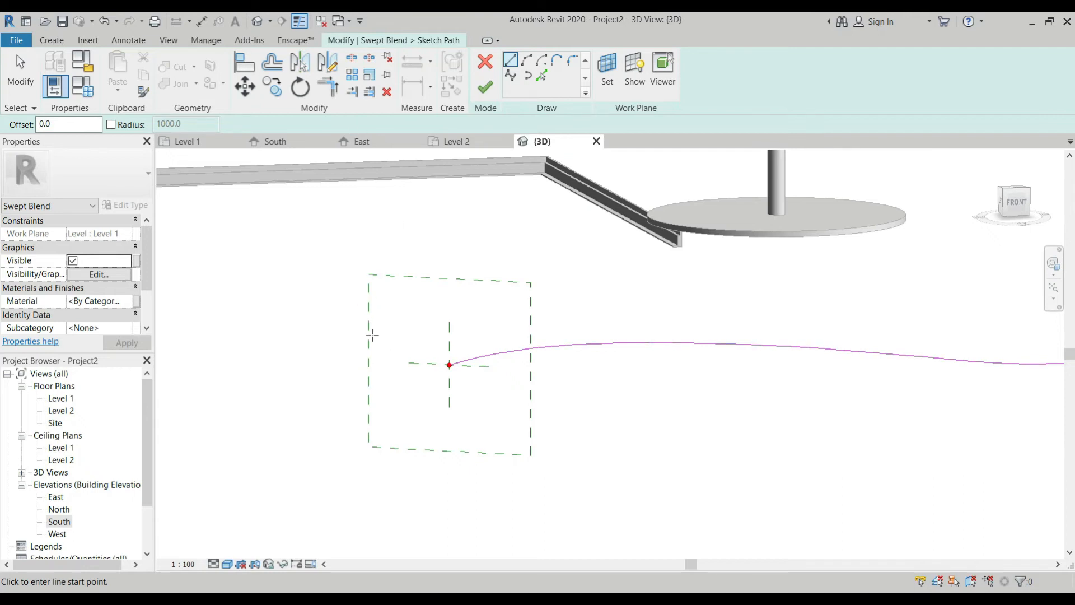
{"action": "left_click", "coordinate": [485, 87]}
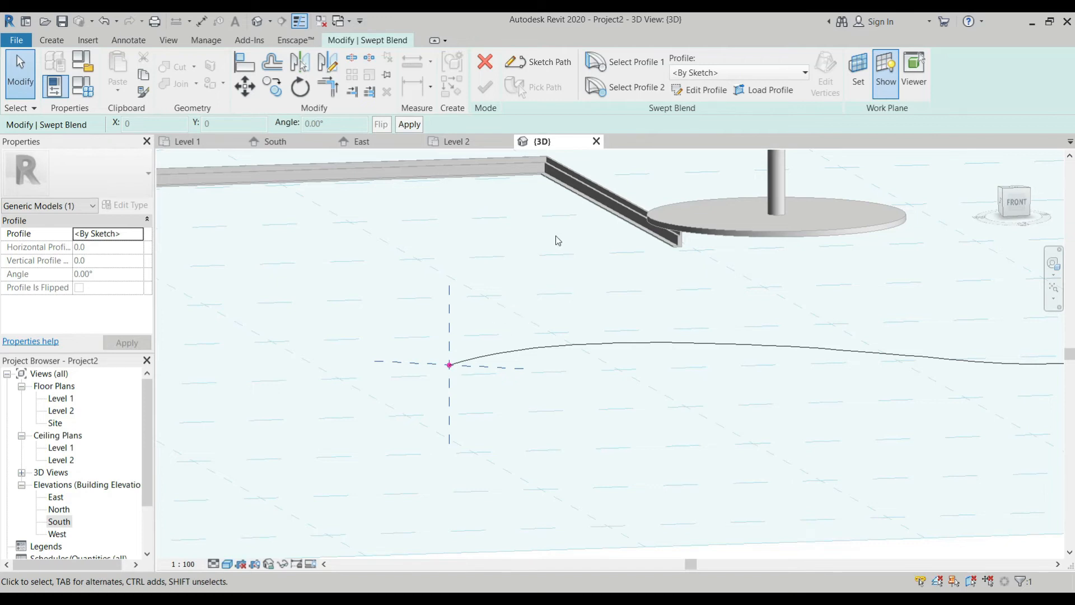
Sketch a six-sided inscribed polygon with a radius of about 460 mm centred on the path's start as profile 1.
{"action": "left_click", "coordinate": [701, 89]}
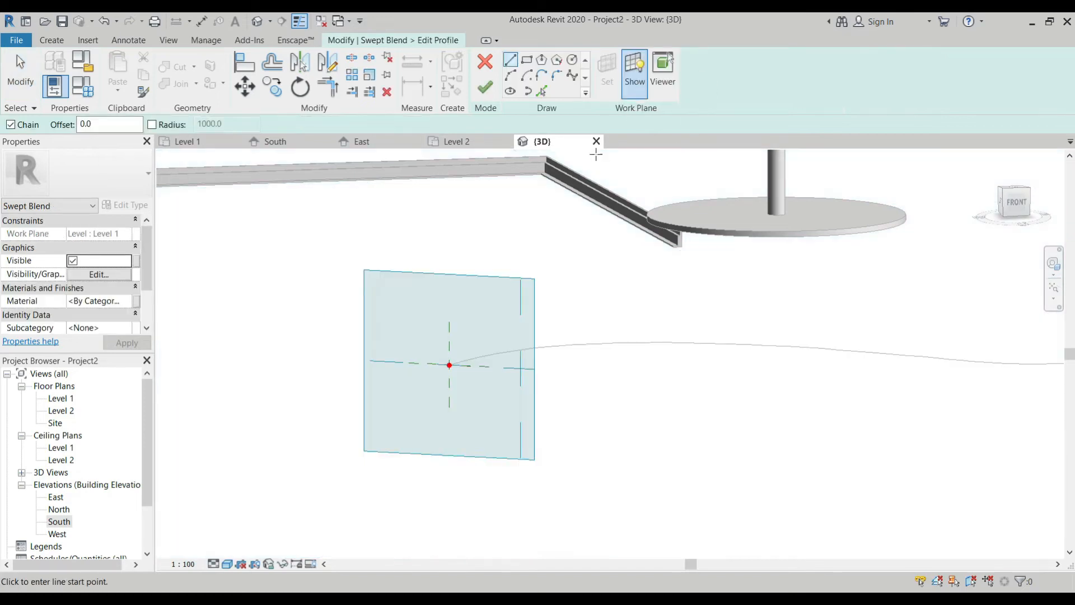
{"action": "left_click", "coordinate": [541, 60]}
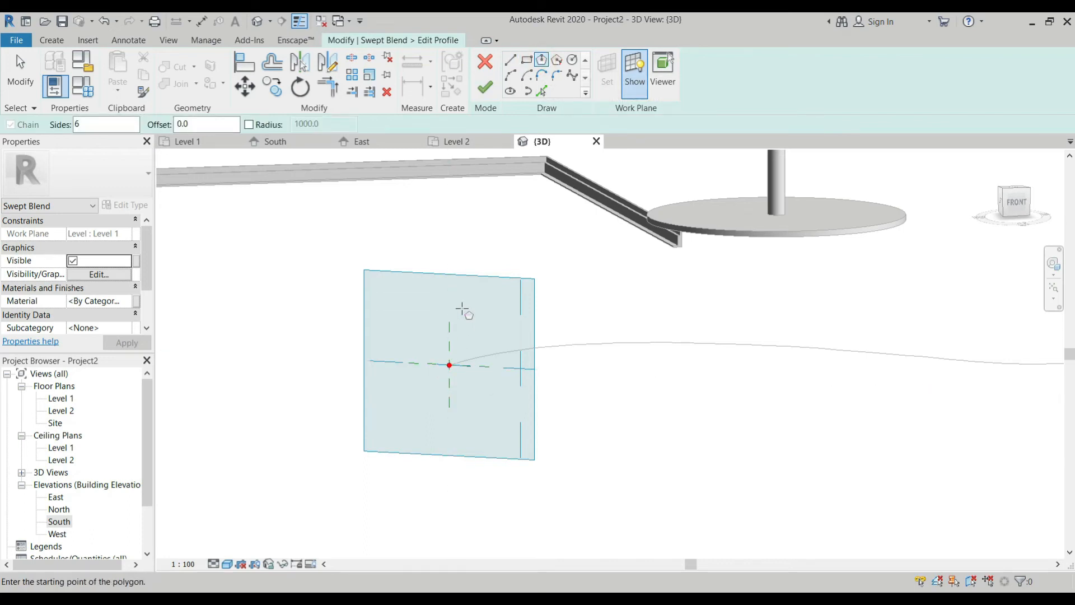
{"action": "left_click", "coordinate": [449, 365]}
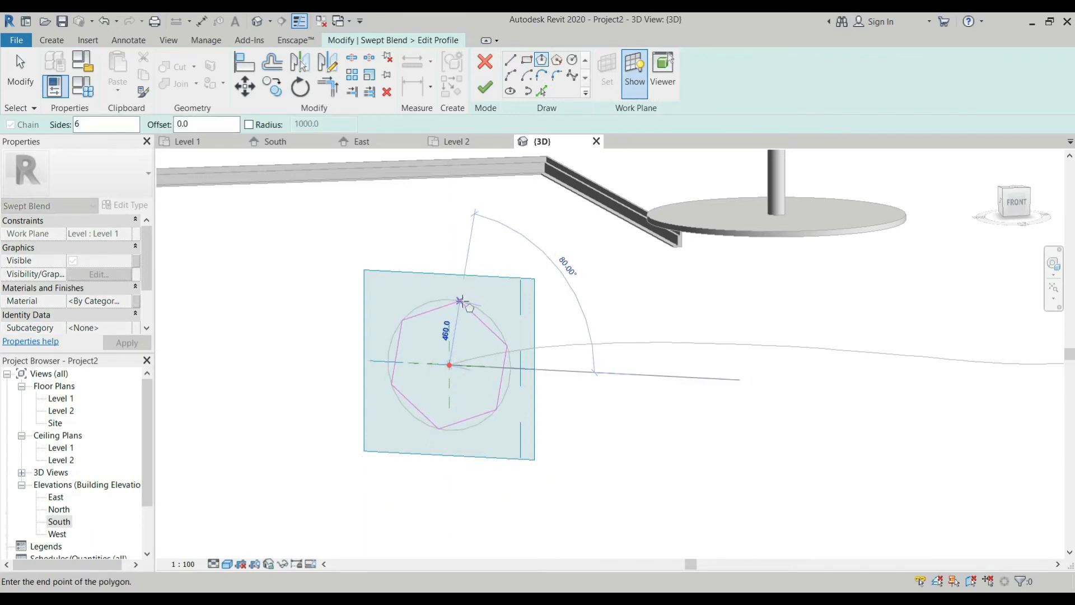
{"action": "left_click", "coordinate": [462, 298]}
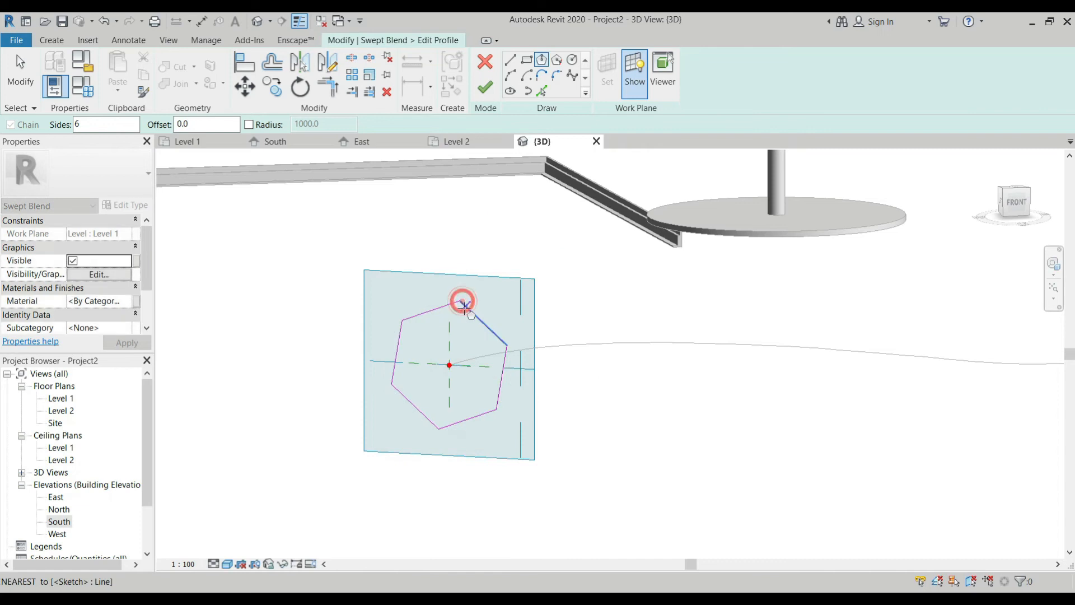
{"action": "left_click", "coordinate": [485, 87]}
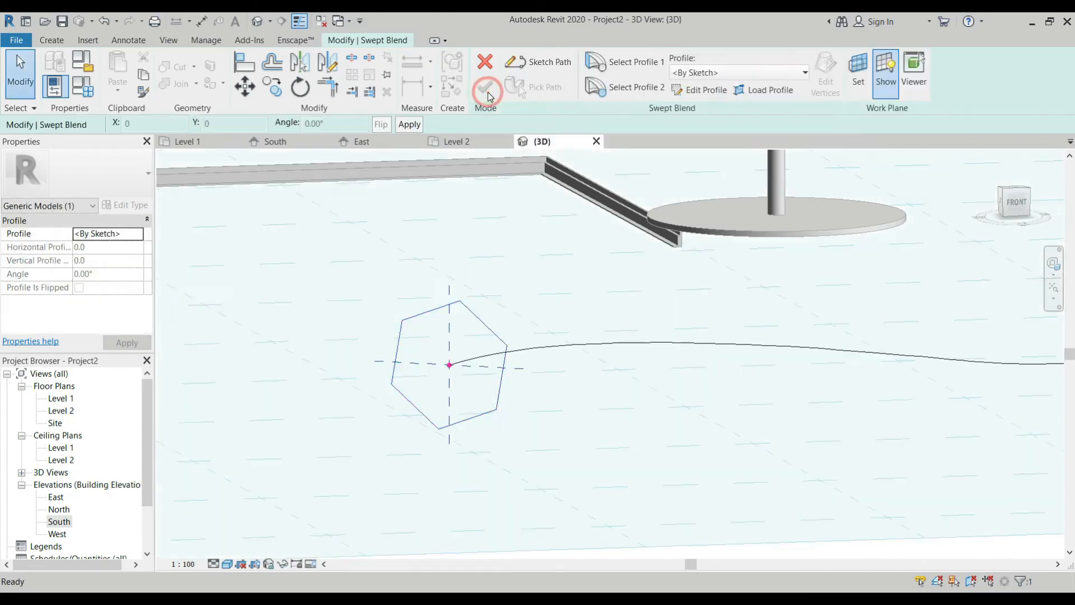
Sketch a circle with a radius of about 160 mm centred on the path's far end as profile 2.
{"action": "left_click", "coordinate": [645, 89]}
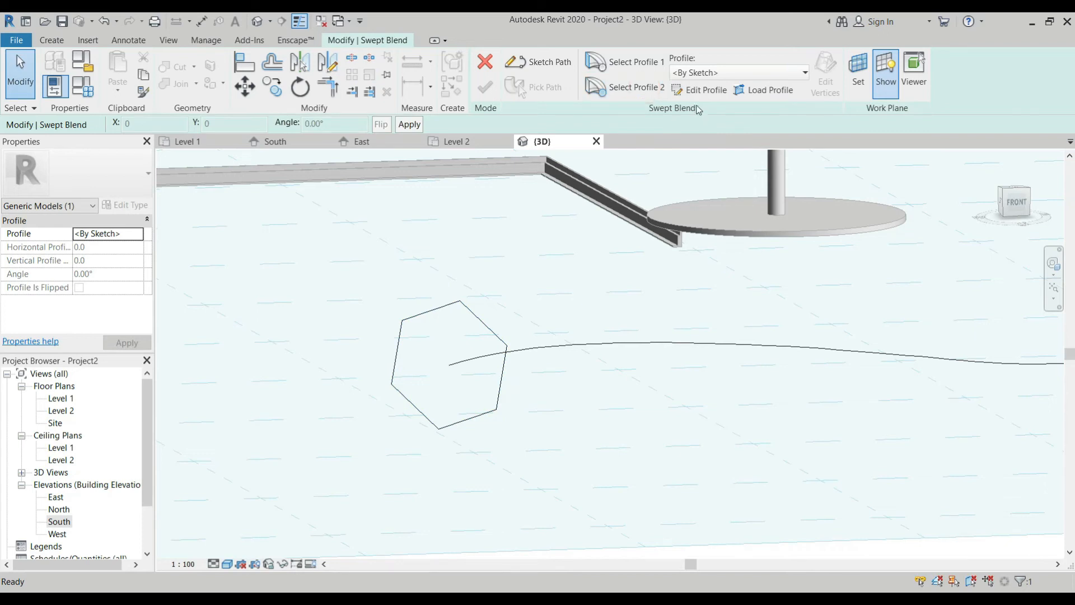
{"action": "left_click", "coordinate": [642, 89]}
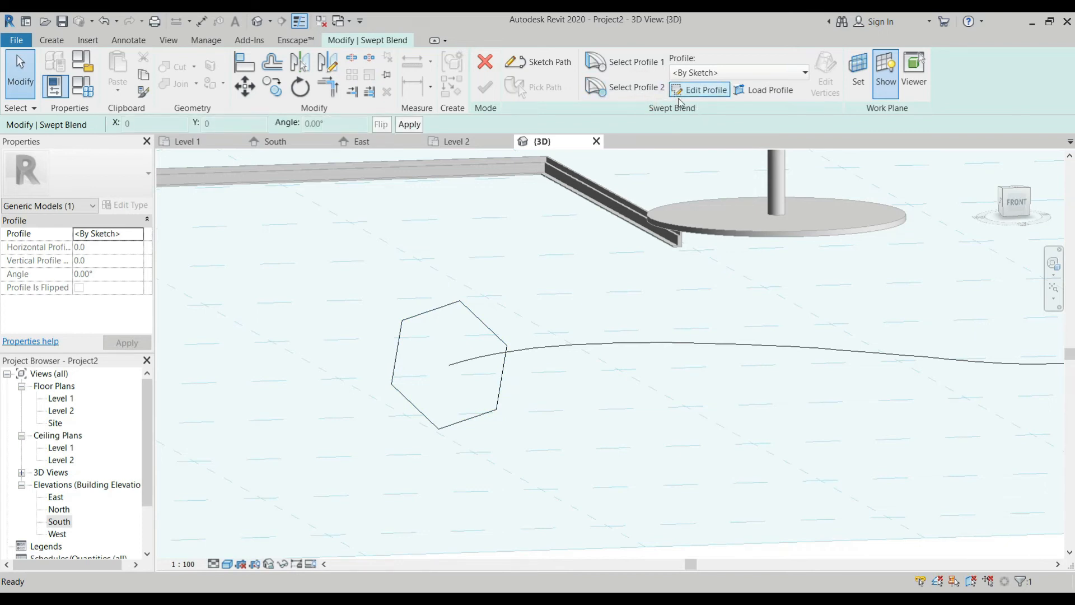
{"action": "left_click", "coordinate": [697, 96]}
{"action": "scroll", "coordinate": [370, 282], "scroll_direction": "down", "scroll_amount": 4}
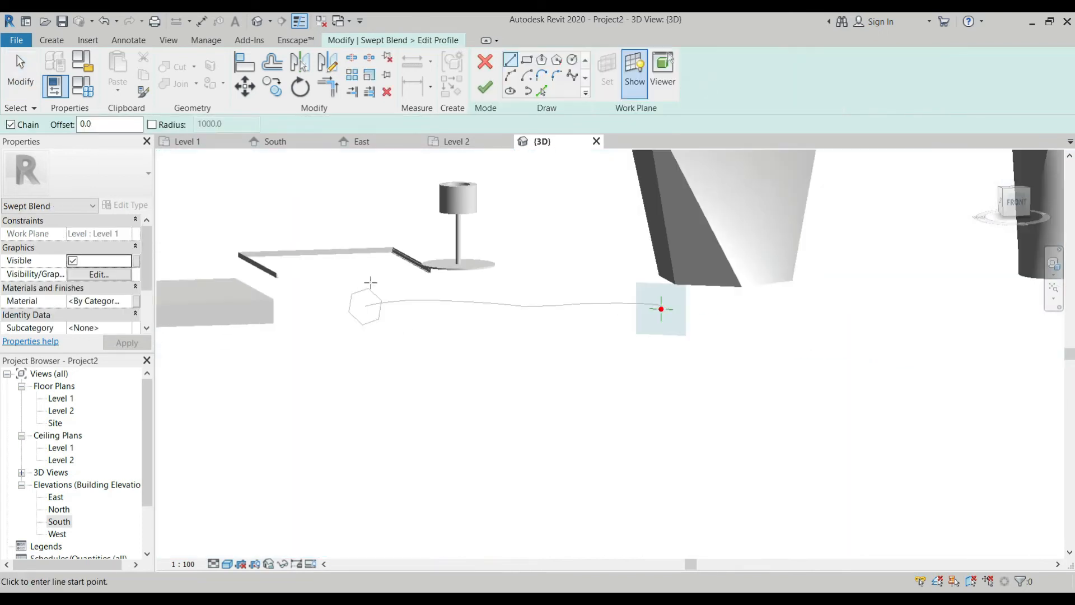
{"action": "scroll", "coordinate": [644, 307], "scroll_direction": "up", "scroll_amount": 1}
{"action": "scroll", "coordinate": [696, 319], "scroll_direction": "up", "scroll_amount": 2}
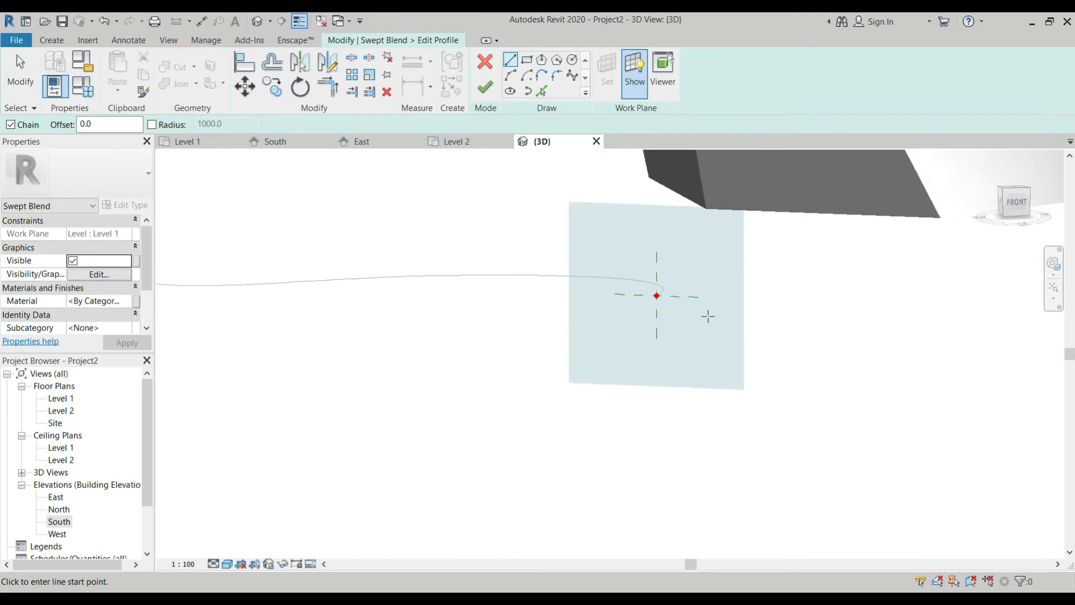
{"action": "left_click", "coordinate": [573, 59]}
{"action": "left_click", "coordinate": [657, 296]}
{"action": "left_click", "coordinate": [662, 274]}
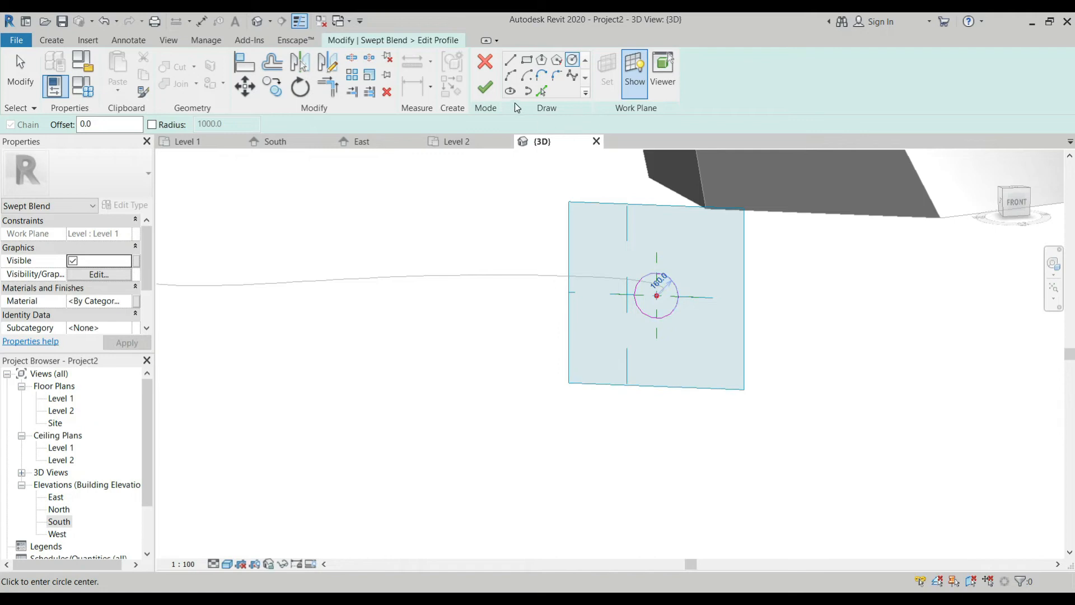
{"action": "left_click", "coordinate": [487, 89]}
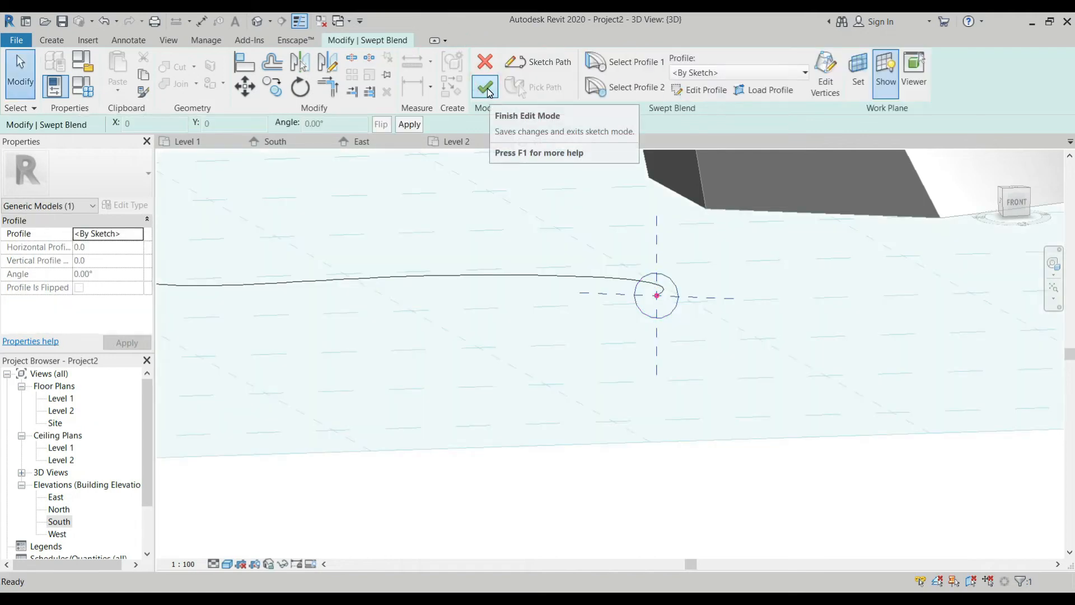
Complete the swept blend and view its shape from above along to the circular end.
{"action": "left_click", "coordinate": [485, 88]}
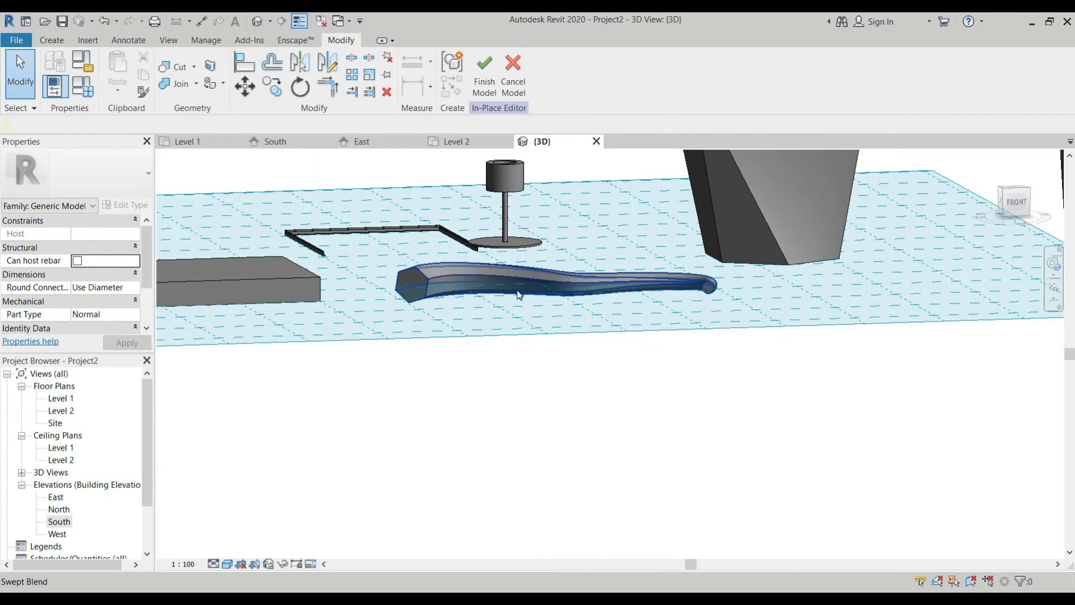
{"action": "middle_click_drag", "start_coordinate": [480, 304], "coordinate": [487, 355], "text": "shift"}
{"action": "scroll", "coordinate": [722, 331], "scroll_direction": "up", "scroll_amount": 3}
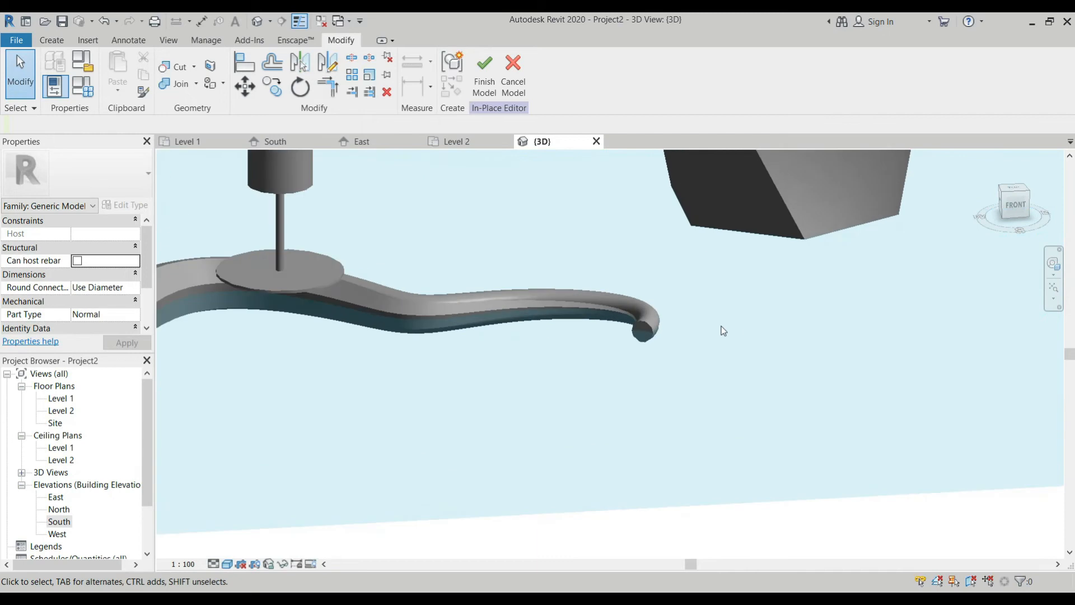
{"action": "scroll", "coordinate": [644, 328], "scroll_direction": "up", "scroll_amount": 2}
Edit the swept blend's path, moving the spline's circular-profile endpoint farther back for a length of about 8760 mm, and finish the path sketch.
{"action": "left_click", "coordinate": [594, 314]}
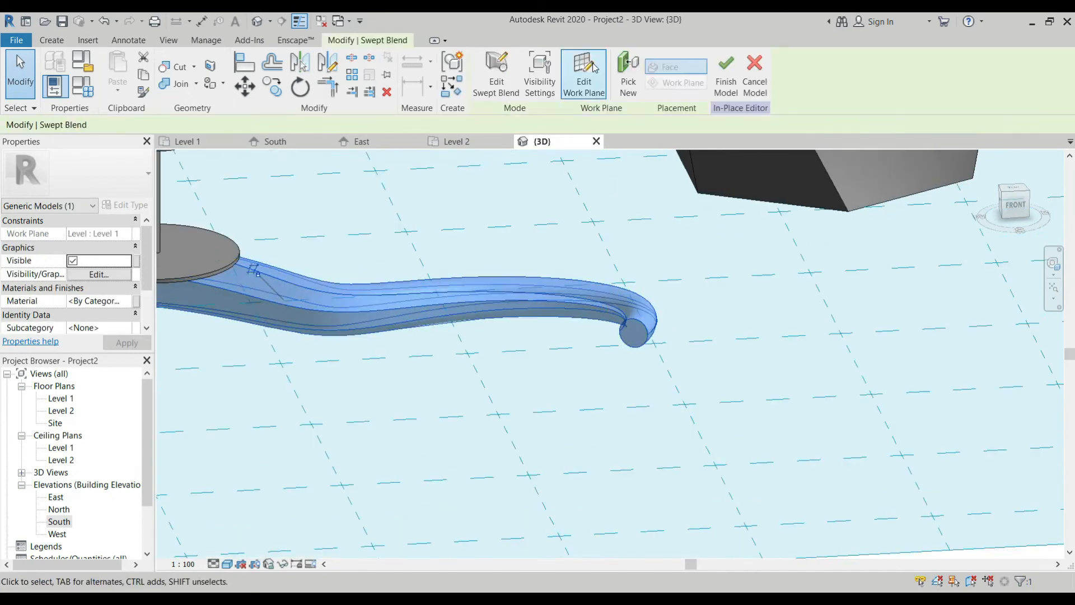
{"action": "left_click", "coordinate": [496, 75]}
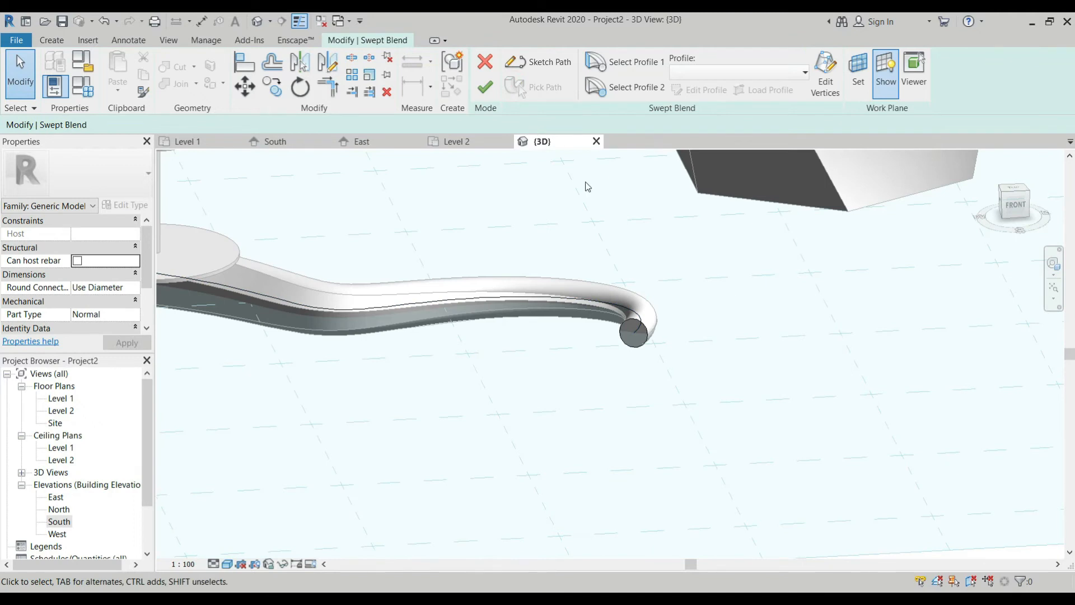
{"action": "double_click", "coordinate": [529, 296]}
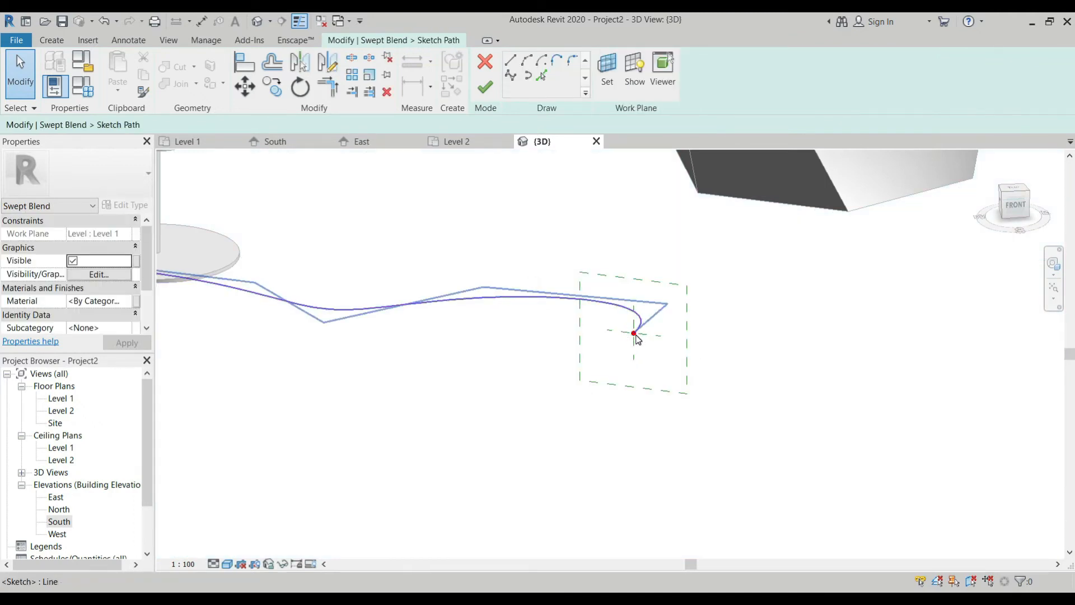
{"action": "left_click", "coordinate": [636, 333]}
{"action": "left_click_drag", "start_coordinate": [636, 333], "coordinate": [622, 281]}
{"action": "left_click", "coordinate": [620, 224]}
{"action": "left_click", "coordinate": [590, 175]}
{"action": "scroll", "coordinate": [625, 287], "scroll_direction": "down", "scroll_amount": 2}
{"action": "mouse_move", "coordinate": [636, 340]}
{"action": "middle_mouse_down", "text": "shift"}
{"action": "mouse_move", "coordinate": [670, 305]}
{"action": "mouse_move", "coordinate": [670, 259]}
{"action": "mouse_move", "coordinate": [641, 286]}
{"action": "mouse_move", "coordinate": [640, 307]}
{"action": "middle_mouse_up", "text": "shift"}
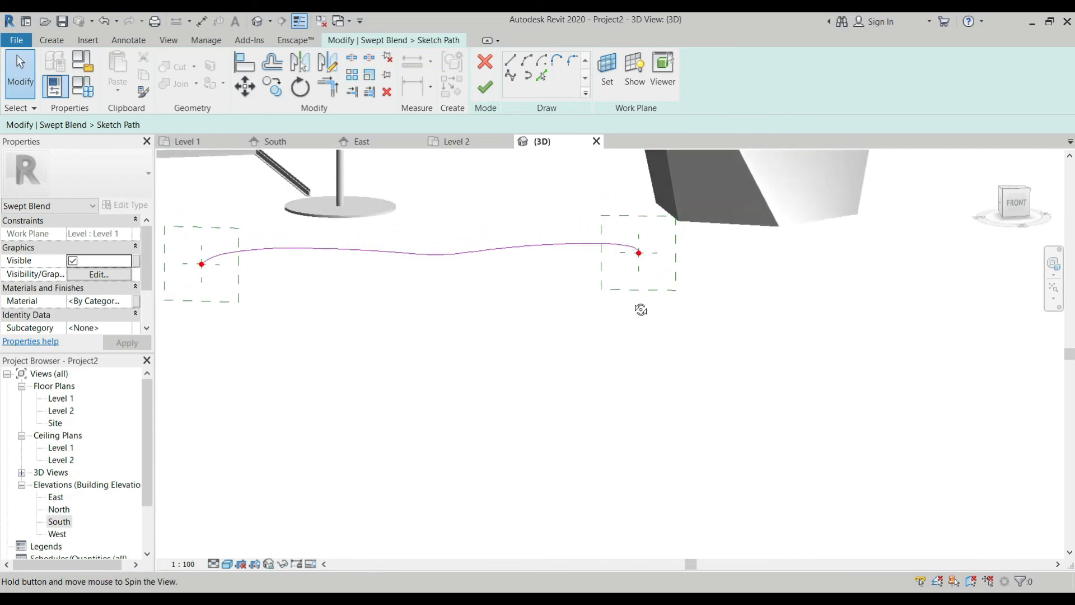
{"action": "scroll", "coordinate": [639, 259], "scroll_direction": "up", "scroll_amount": 2}
{"action": "left_click", "coordinate": [636, 261]}
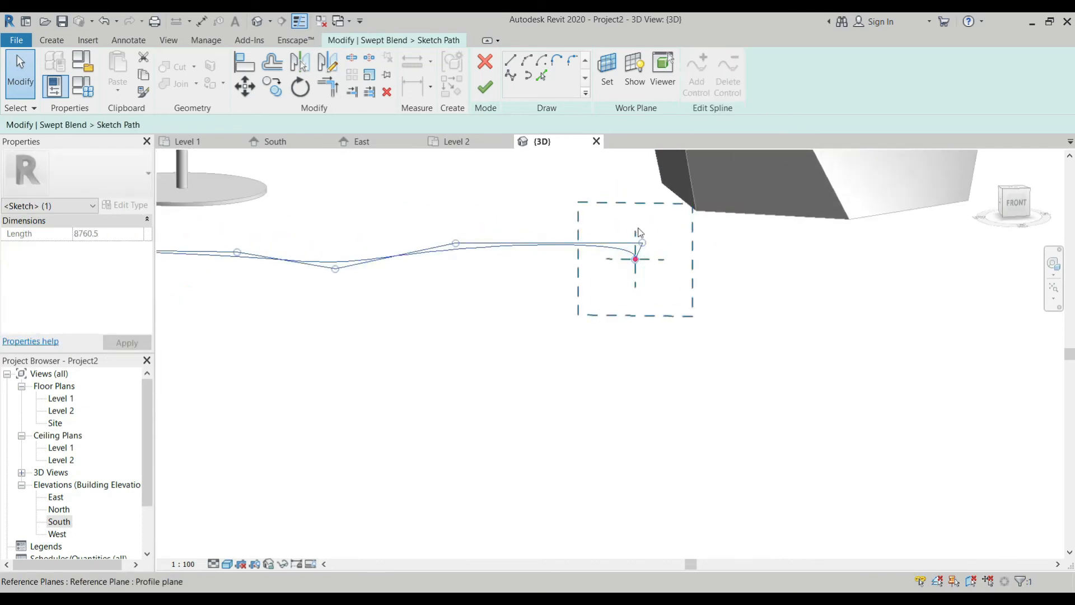
{"action": "left_click", "coordinate": [485, 87]}
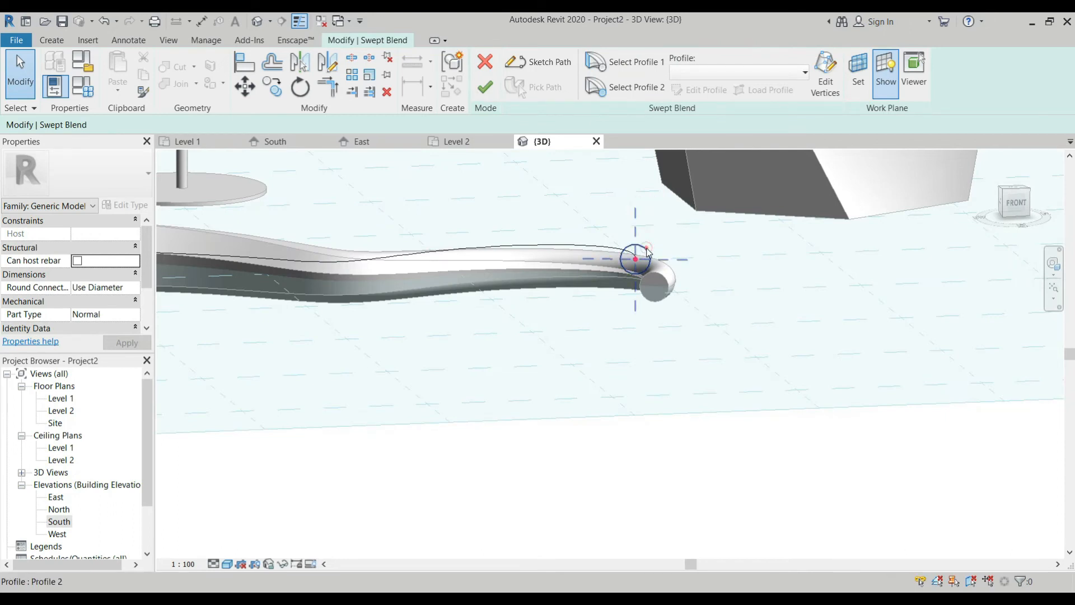
Edit profile 2 of the swept blend, moving its circle straight up above the path's end, and finish the profile.
{"action": "left_click", "coordinate": [636, 259]}
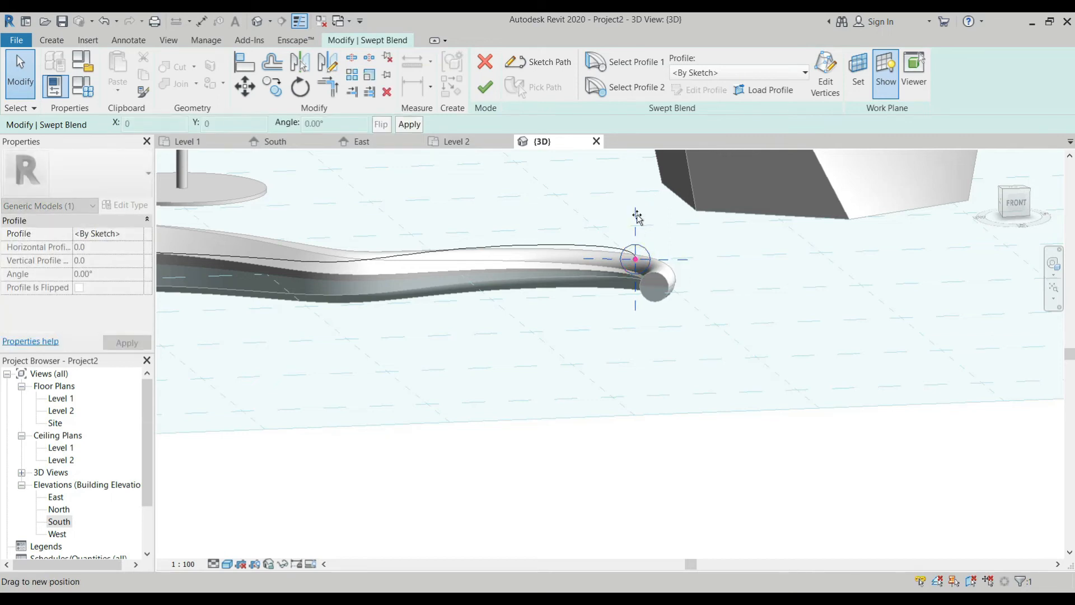
{"action": "double_click", "coordinate": [634, 258]}
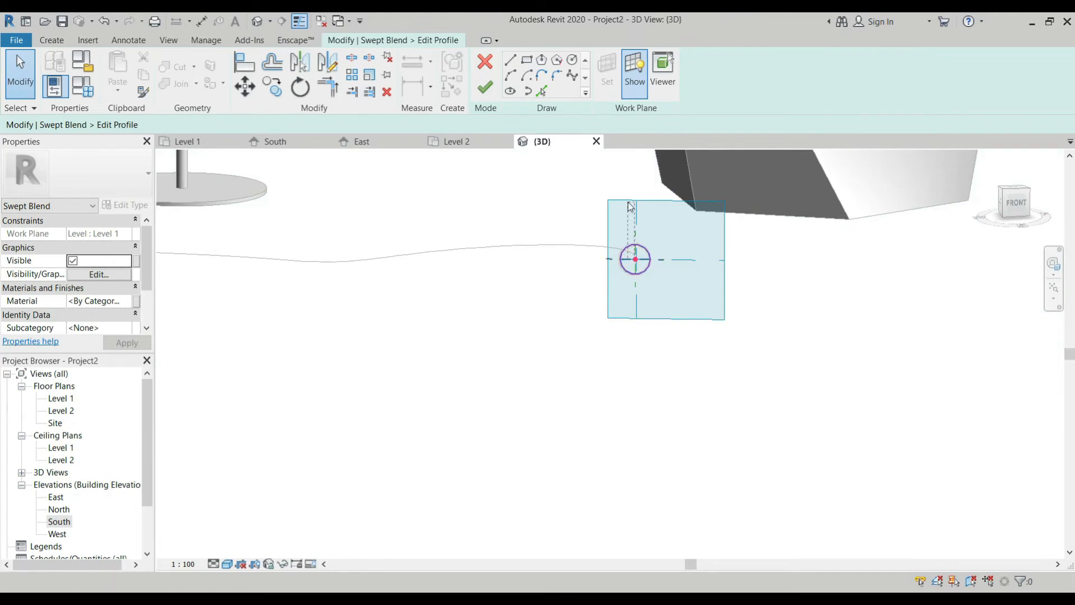
{"action": "left_click", "coordinate": [636, 259]}
{"action": "mouse_move", "coordinate": [636, 259]}
{"action": "left_mouse_down"}
{"action": "mouse_move", "coordinate": [653, 236]}
{"action": "mouse_move", "coordinate": [634, 176]}
{"action": "left_mouse_up"}
{"action": "left_click", "coordinate": [634, 176]}
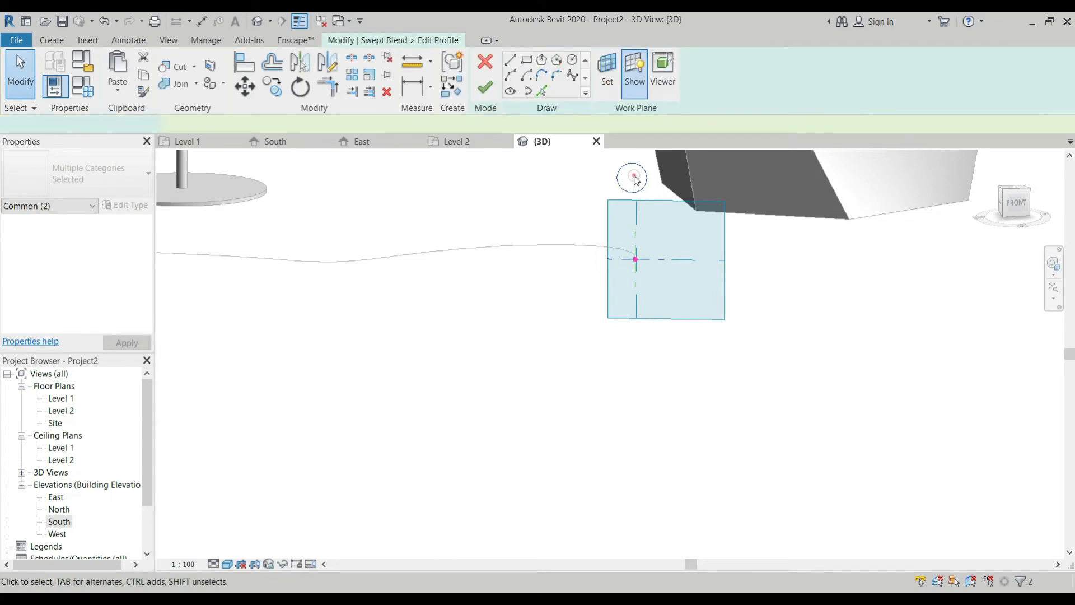
{"action": "left_click", "coordinate": [493, 90]}
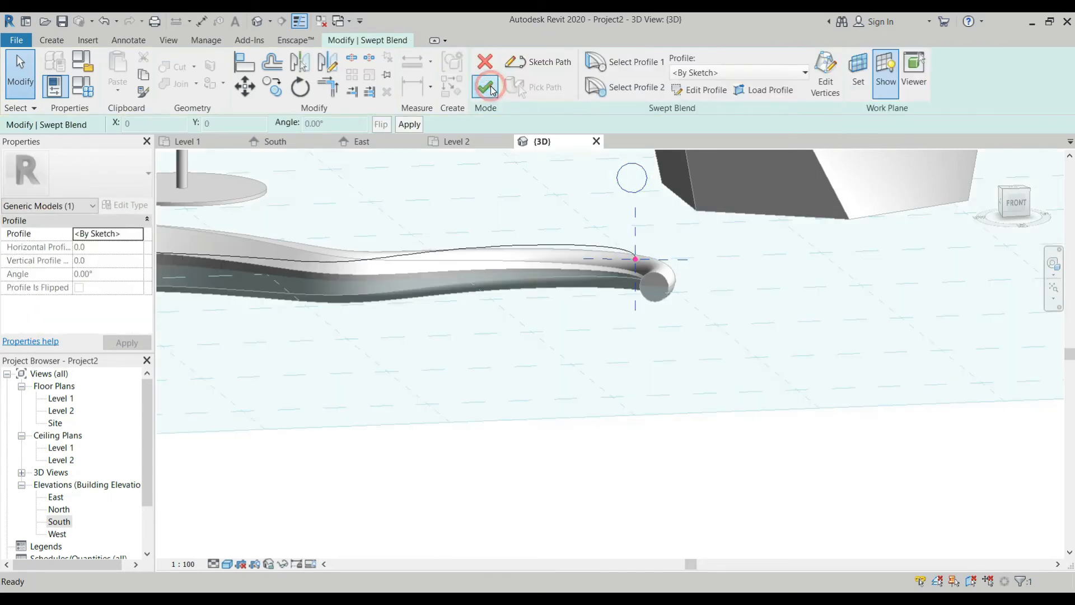
Finish editing the swept blend and inspect its reshaped circular end and overall form in 3D.
{"action": "left_click", "coordinate": [484, 88]}
{"action": "scroll", "coordinate": [657, 258], "scroll_direction": "down", "scroll_amount": 3}
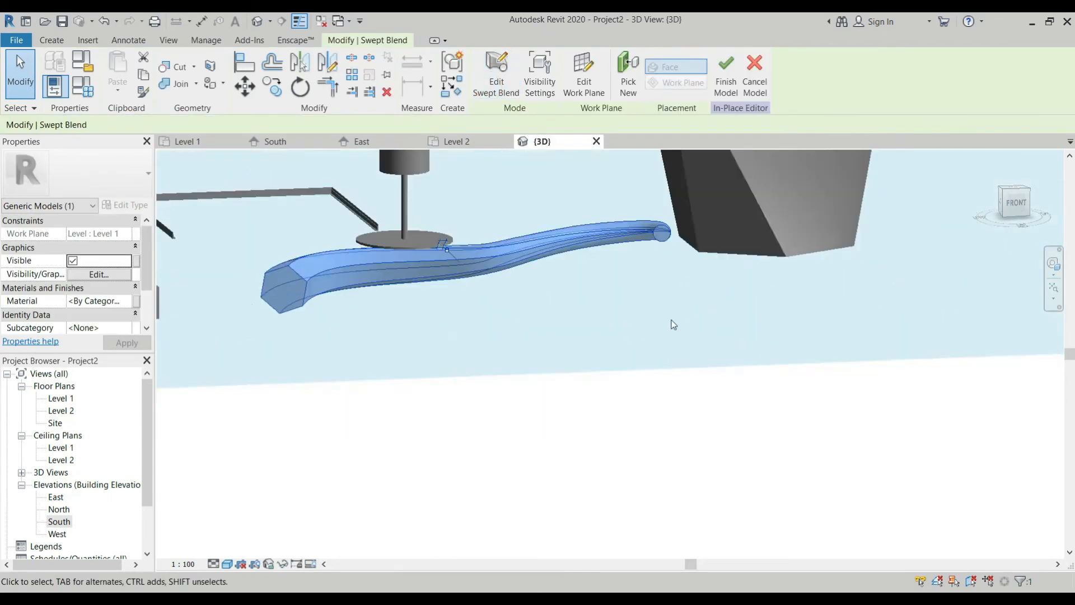
{"action": "middle_click_drag", "start_coordinate": [655, 280], "coordinate": [600, 255], "text": "shift"}
{"action": "scroll", "coordinate": [641, 256], "scroll_direction": "up", "scroll_amount": 1}
{"action": "scroll", "coordinate": [641, 256], "scroll_direction": "down", "scroll_amount": 3}
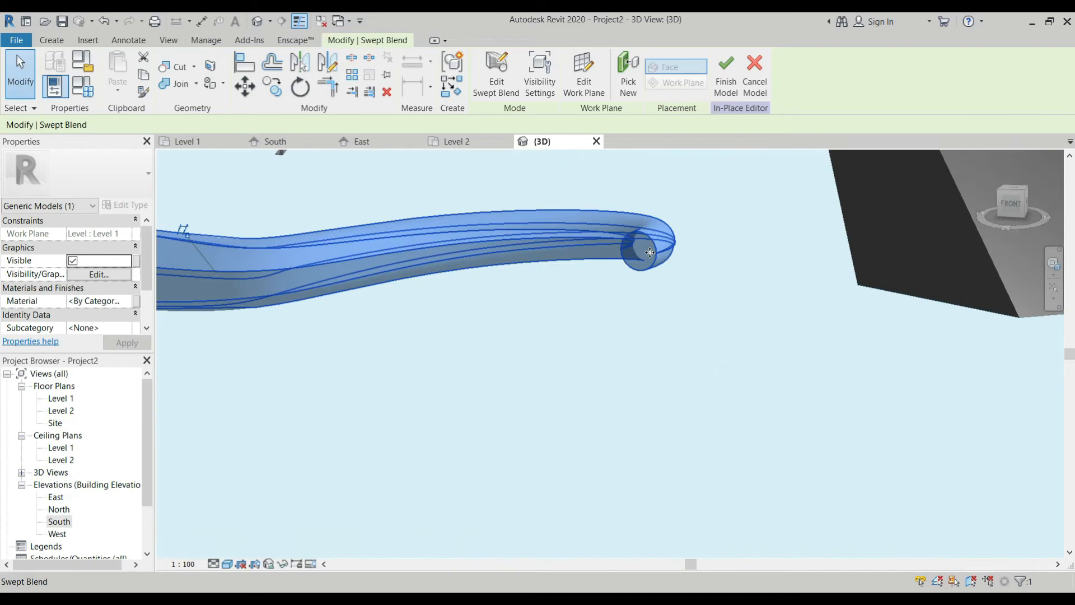
{"action": "scroll", "coordinate": [647, 253], "scroll_direction": "up", "scroll_amount": 4}
{"action": "scroll", "coordinate": [647, 253], "scroll_direction": "down", "scroll_amount": 5}
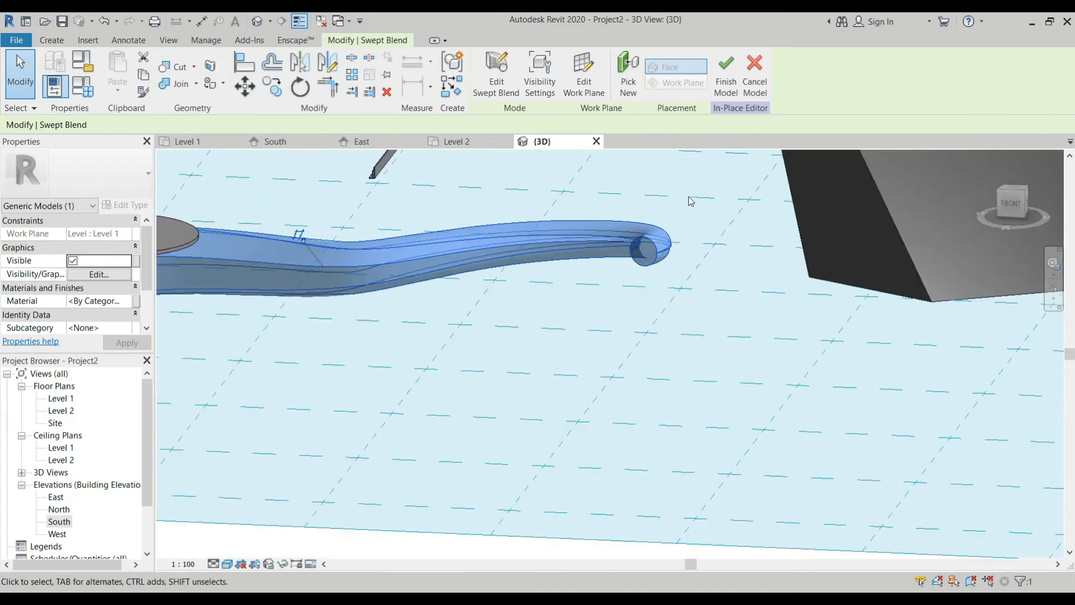
{"action": "scroll", "coordinate": [545, 236], "scroll_direction": "up", "scroll_amount": 2}
{"action": "middle_click_drag", "start_coordinate": [518, 214], "coordinate": [459, 263], "text": "shift"}
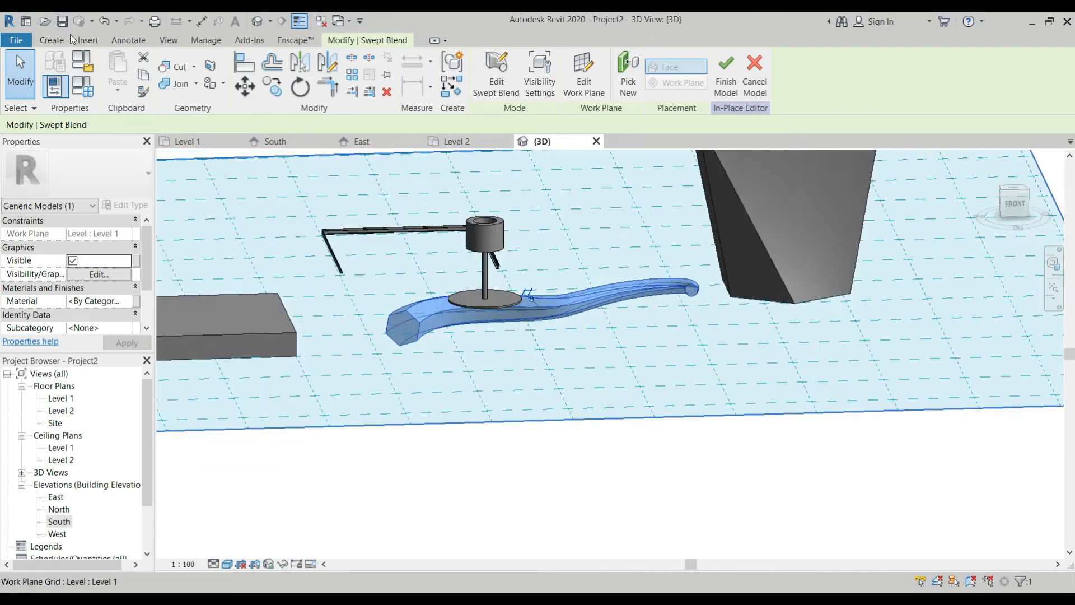
{"action": "left_click", "coordinate": [56, 41]}
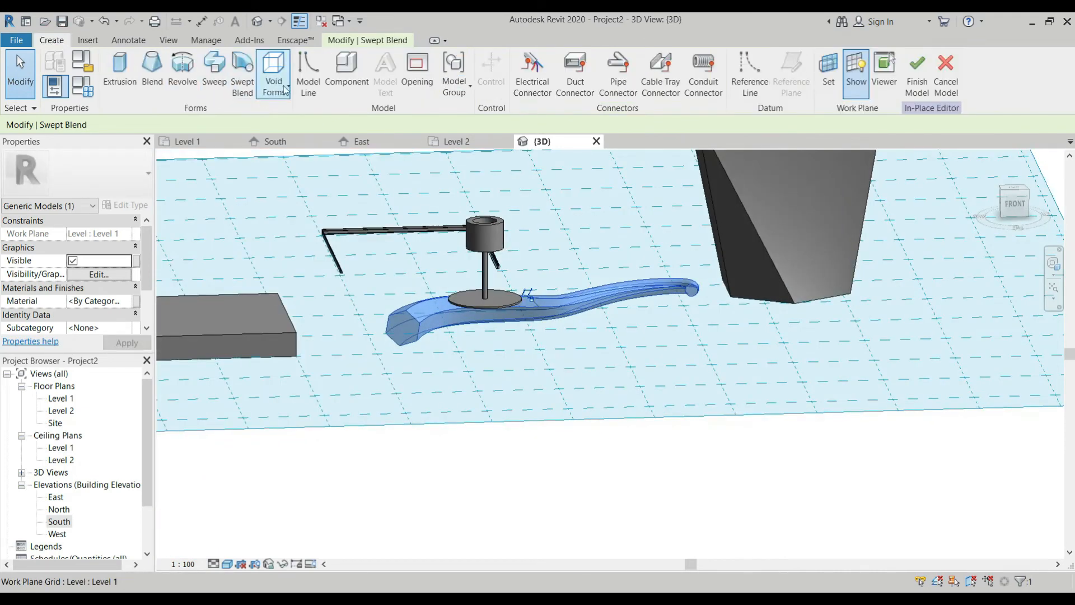
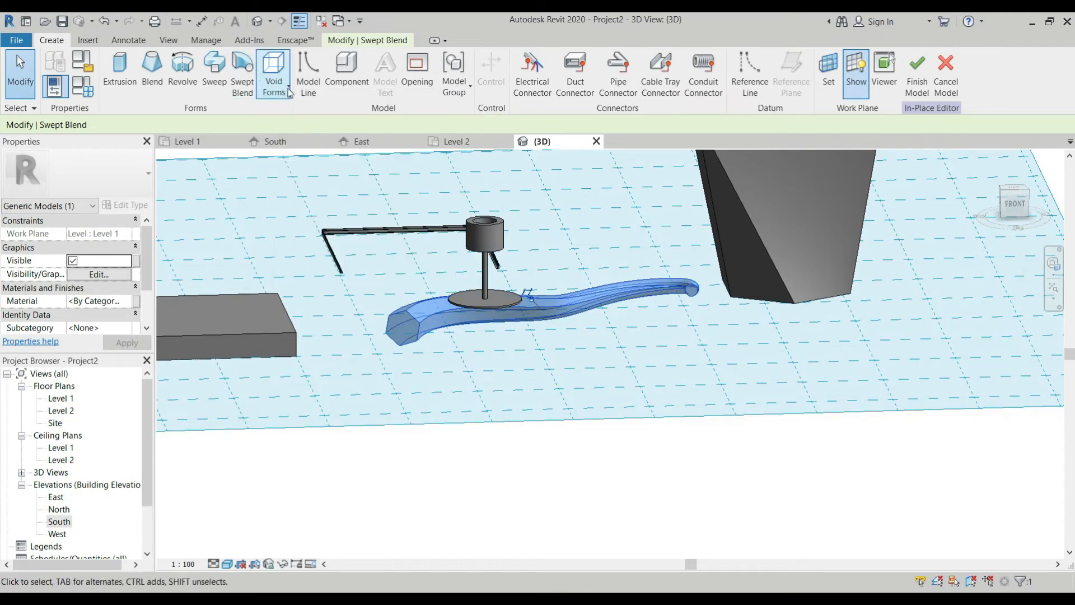
{"action": "left_click", "coordinate": [274, 84]}
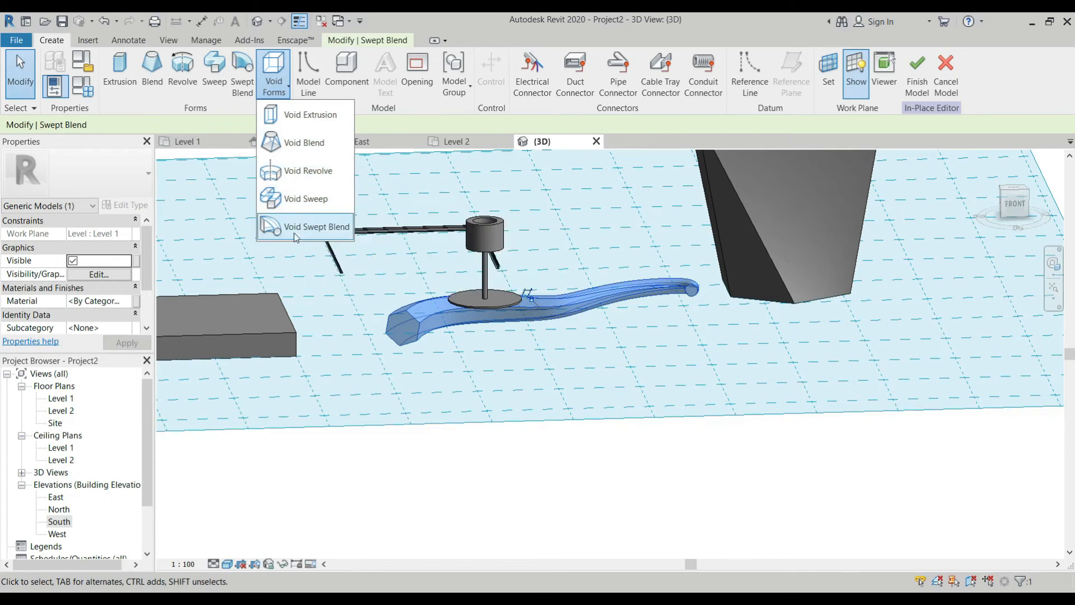
{"action": "scroll", "coordinate": [407, 271], "scroll_direction": "down", "scroll_amount": 5}
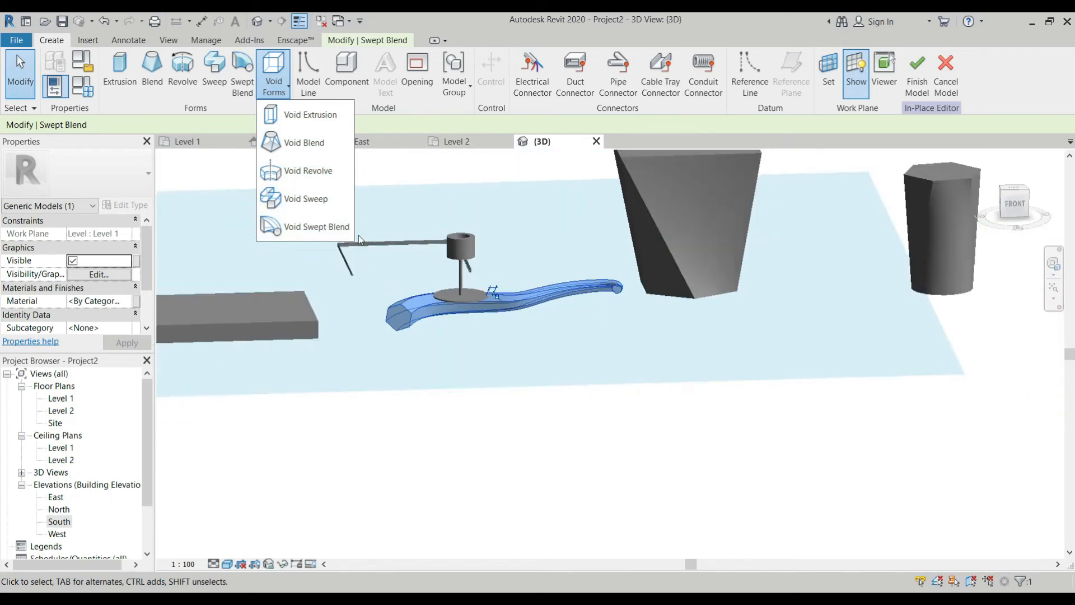
{"action": "scroll", "coordinate": [407, 271], "scroll_direction": "up", "scroll_amount": 5}
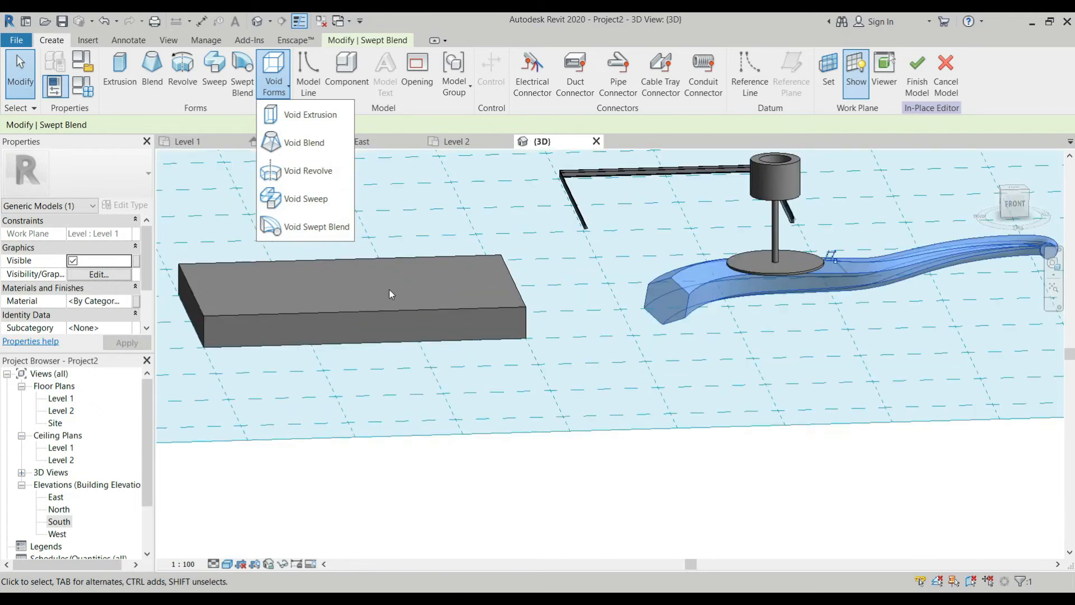
Raise the top of the rectangular box extrusion to an extrusion end of about 3950 mm.
{"action": "left_click", "coordinate": [395, 289]}
{"action": "left_click", "coordinate": [372, 312]}
{"action": "left_click_drag", "start_coordinate": [353, 280], "coordinate": [374, 171]}
{"action": "scroll", "coordinate": [374, 171], "scroll_direction": "down", "scroll_amount": 5}
{"action": "scroll", "coordinate": [434, 301], "scroll_direction": "up", "scroll_amount": 5}
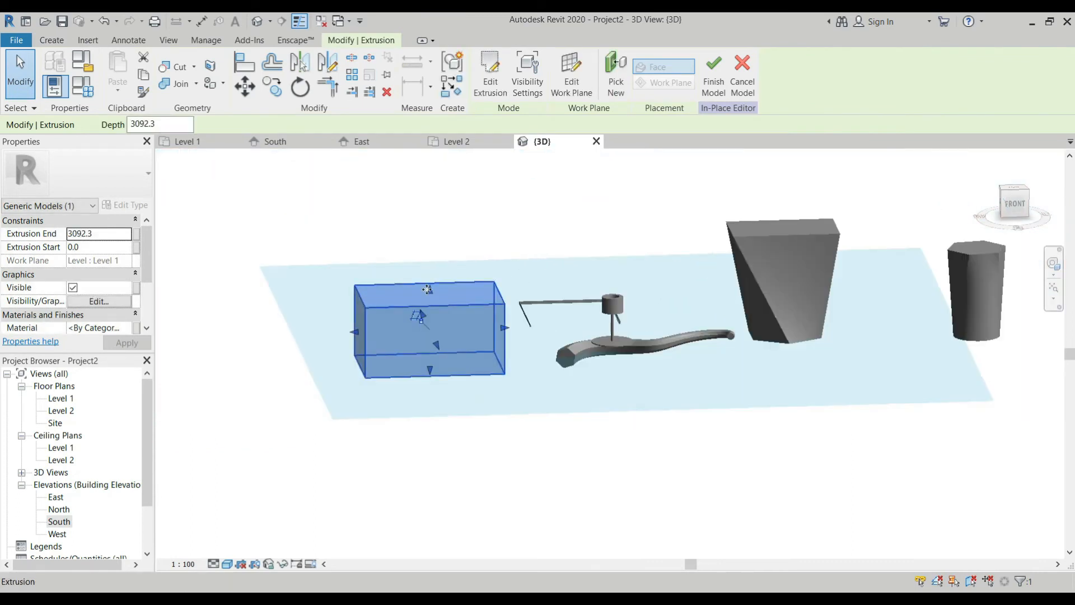
{"action": "left_click_drag", "start_coordinate": [434, 301], "coordinate": [434, 273]}
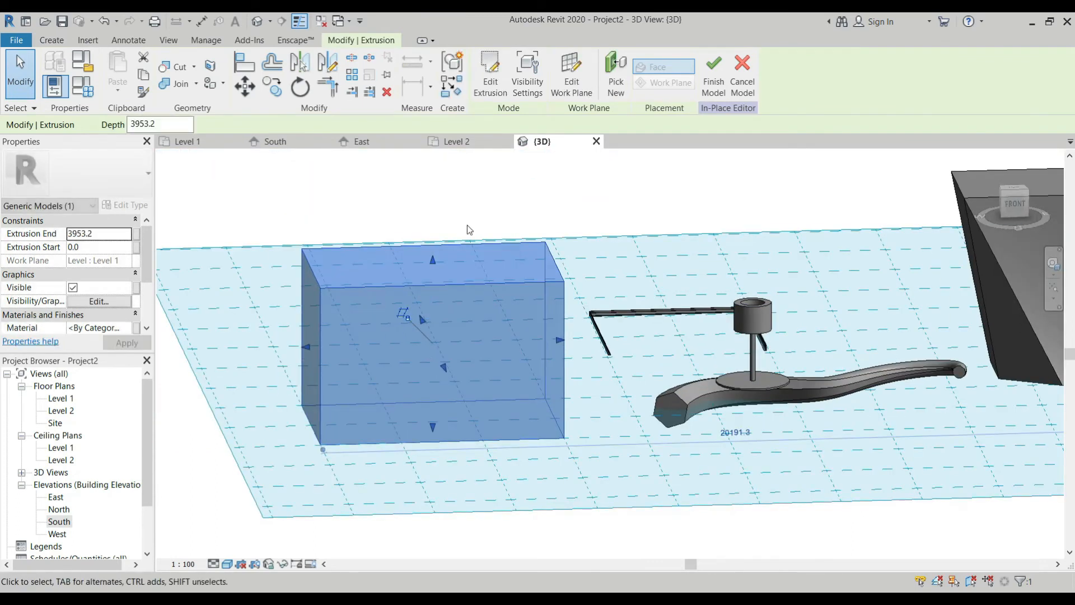
Create a void extrusion on Level 1 from a 2200 by 1900 mm rectangle at the box's front-left corner.
{"action": "left_click", "coordinate": [51, 39]}
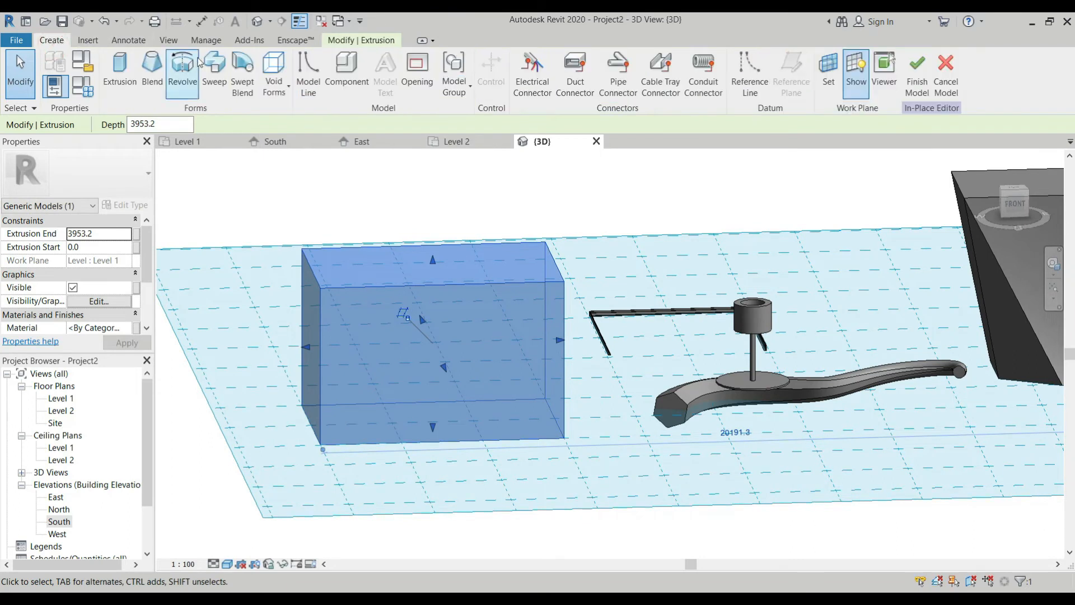
{"action": "left_click", "coordinate": [275, 84]}
{"action": "left_click", "coordinate": [311, 114]}
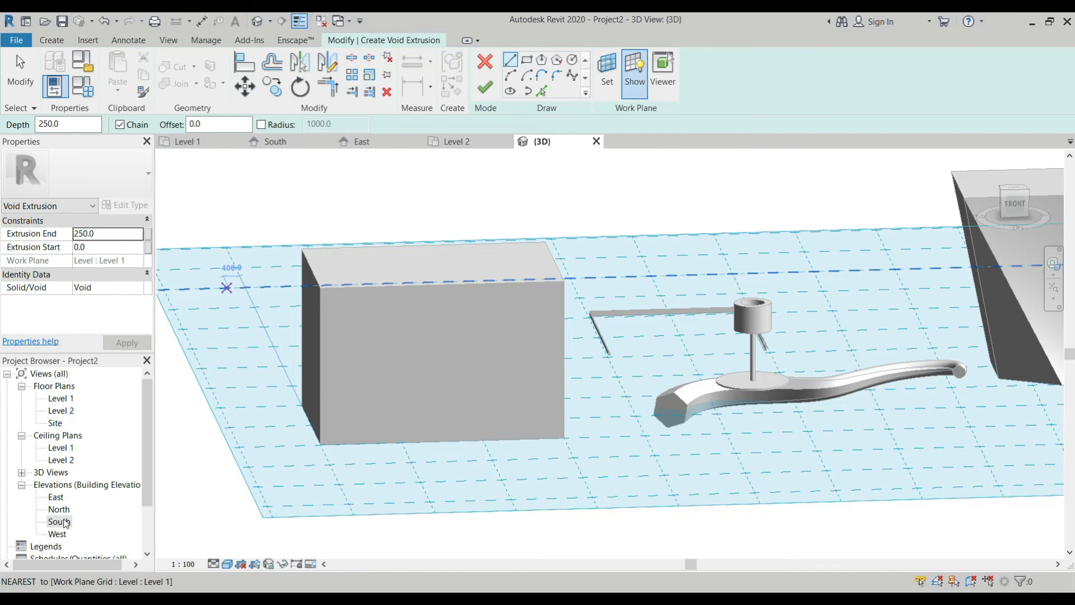
{"action": "left_click", "coordinate": [187, 142]}
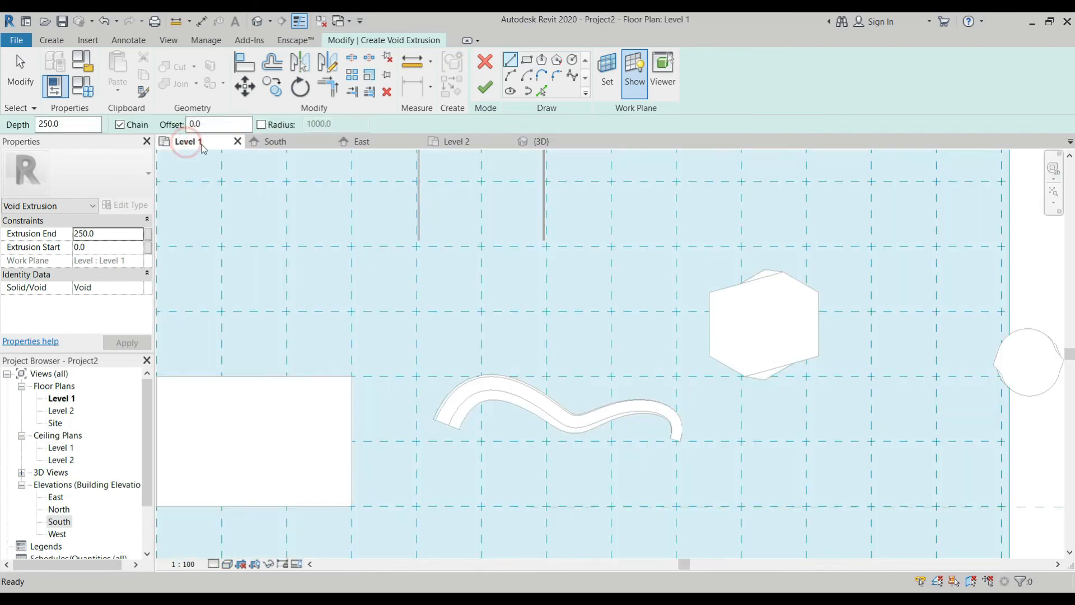
{"action": "scroll", "coordinate": [355, 368], "scroll_direction": "up", "scroll_amount": 5}
{"action": "left_click", "coordinate": [331, 388]}
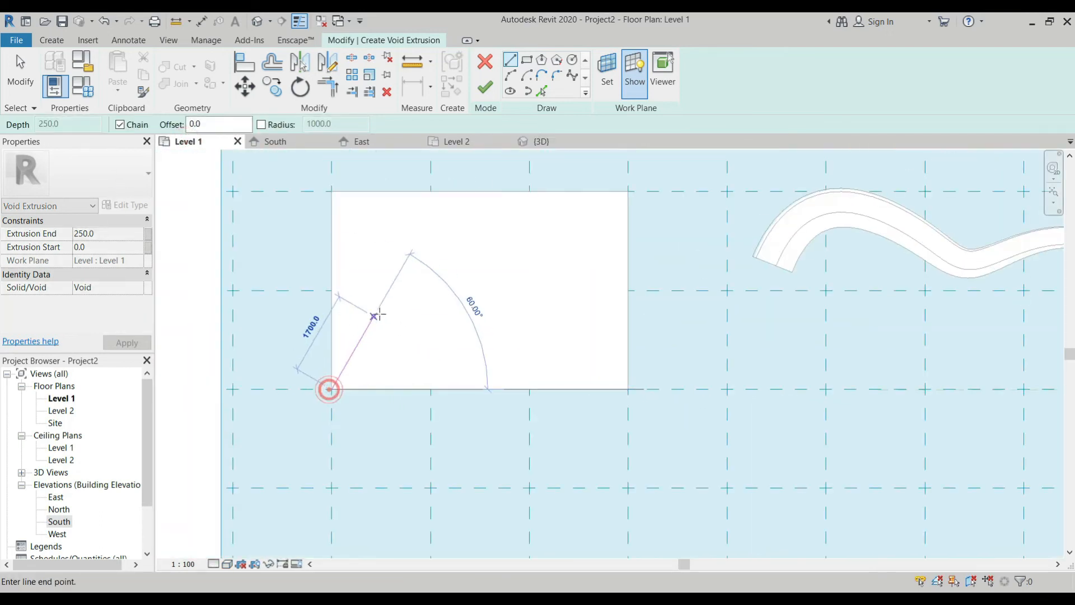
{"action": "left_click", "coordinate": [526, 60]}
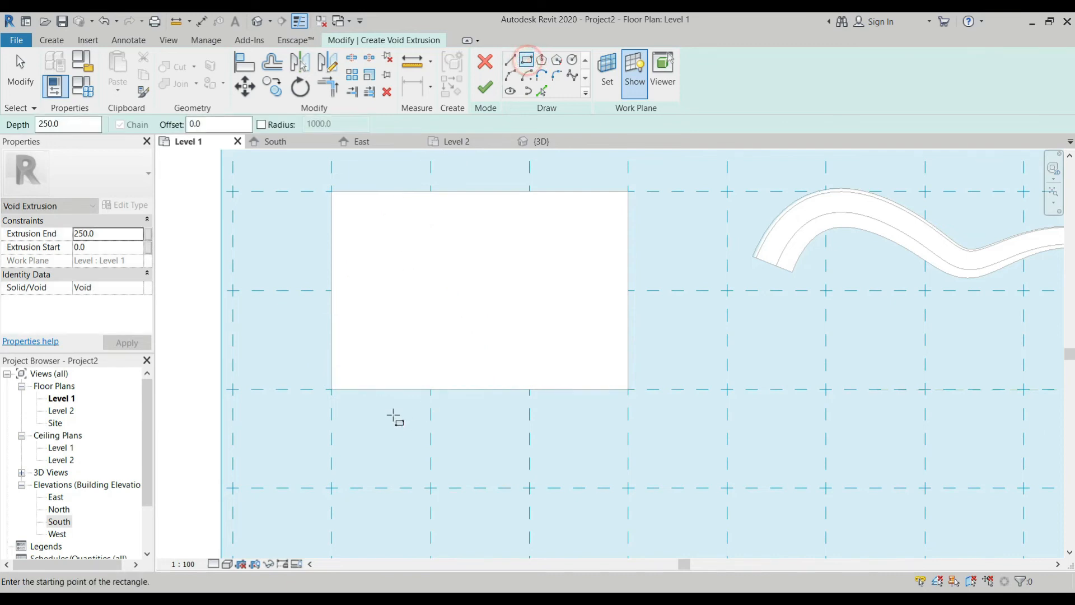
{"action": "left_click", "coordinate": [332, 389]}
{"action": "left_click", "coordinate": [440, 295]}
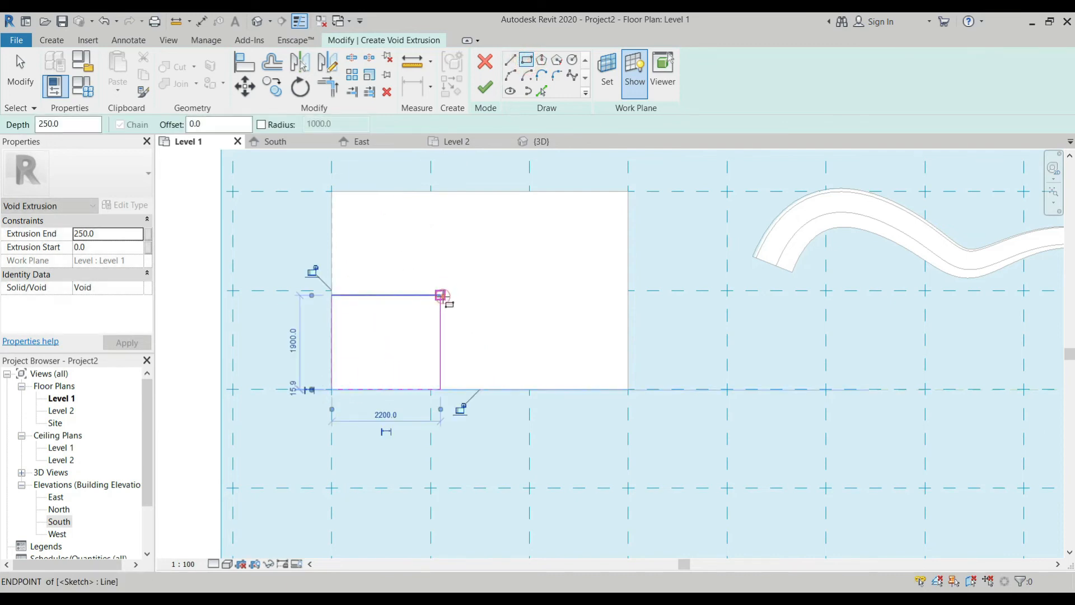
{"action": "left_click", "coordinate": [493, 81]}
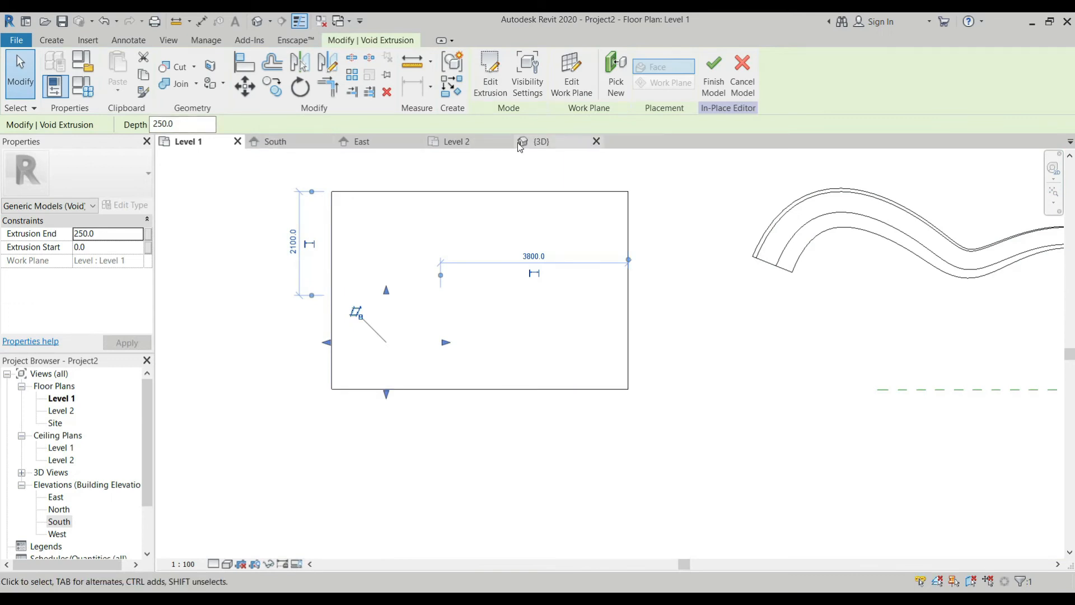
Stretch the void extrusion upward to a height of about 2510 mm in the 3D view and deselect it to cut the box.
{"action": "left_click", "coordinate": [535, 142]}
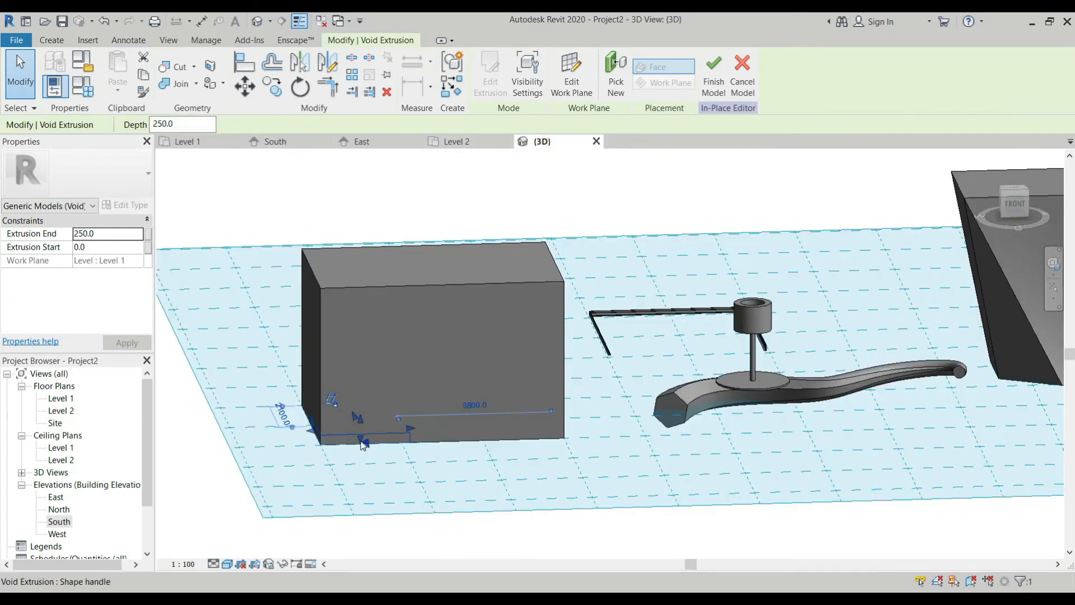
{"action": "scroll", "coordinate": [357, 435], "scroll_direction": "up", "scroll_amount": 5}
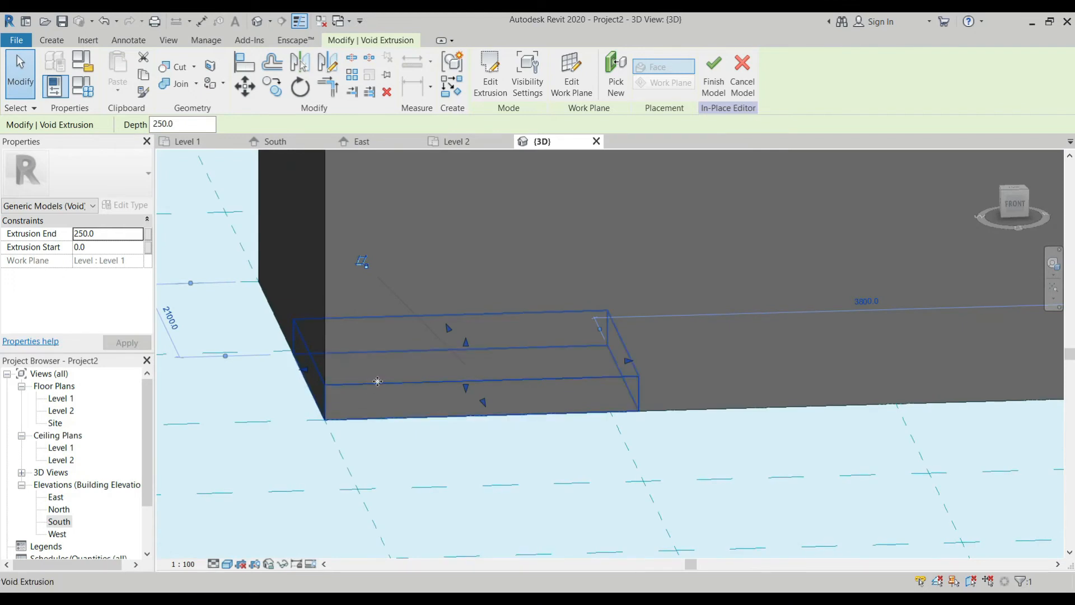
{"action": "left_click_drag", "start_coordinate": [467, 344], "coordinate": [472, 156]}
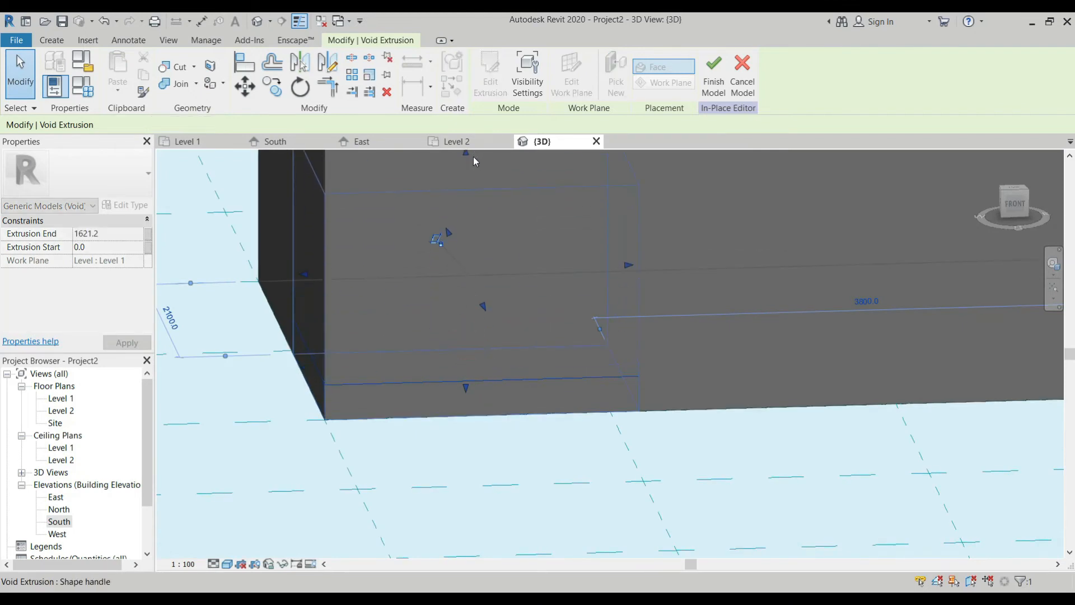
{"action": "scroll", "coordinate": [457, 355], "scroll_direction": "down", "scroll_amount": 5}
{"action": "scroll", "coordinate": [435, 328], "scroll_direction": "up", "scroll_amount": 5}
{"action": "left_click_drag", "start_coordinate": [409, 349], "coordinate": [434, 283]}
{"action": "scroll", "coordinate": [449, 290], "scroll_direction": "down", "scroll_amount": 5}
{"action": "left_click", "coordinate": [229, 400]}
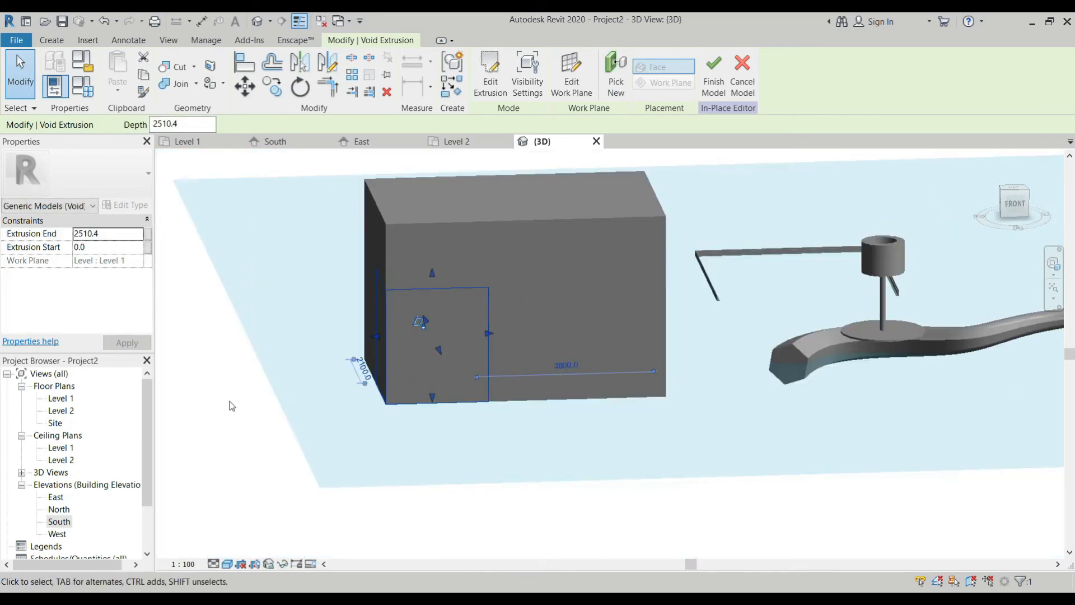
{"action": "scroll", "coordinate": [448, 377], "scroll_direction": "down", "scroll_amount": 4}
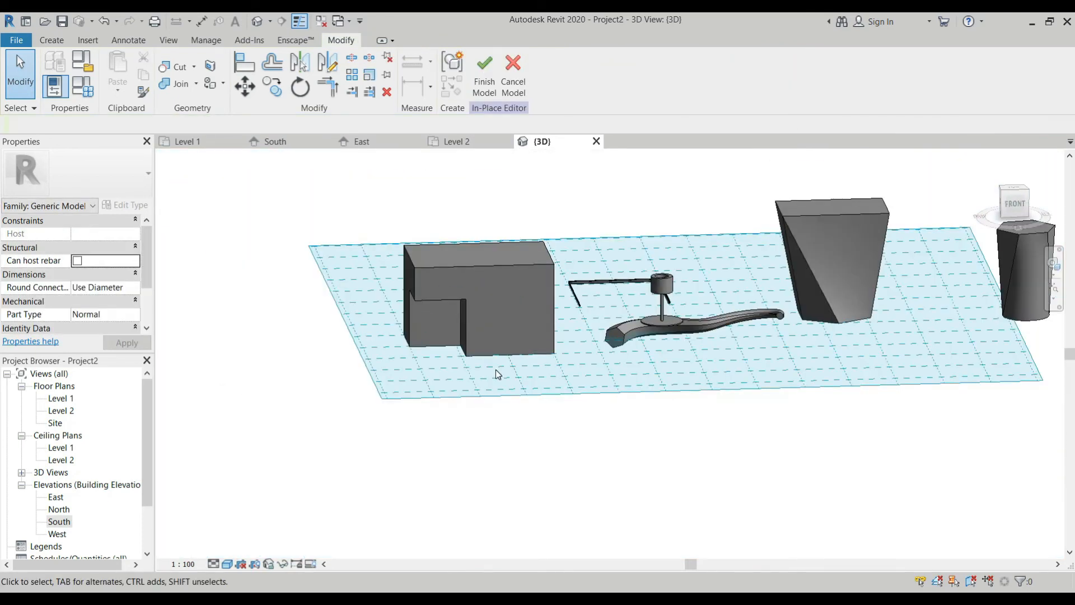
{"action": "scroll", "coordinate": [497, 372], "scroll_direction": "up", "scroll_amount": 2}
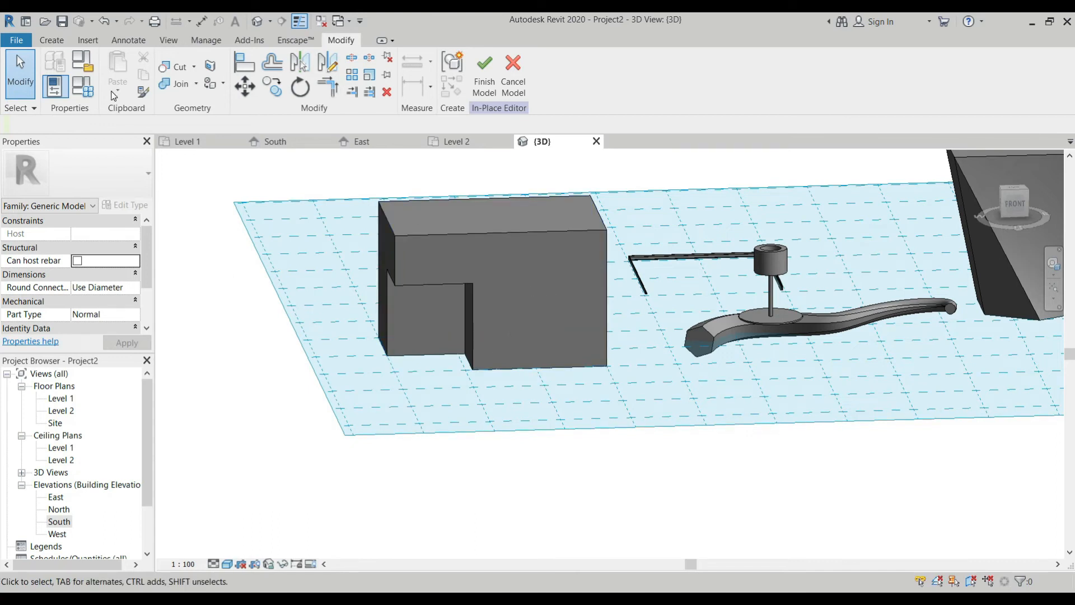
Start a void blend and sketch a six-sided polygon base on Level 1 near the box's front-right corner, reaching its right edge.
{"action": "left_click", "coordinate": [60, 40]}
{"action": "left_click", "coordinate": [285, 88]}
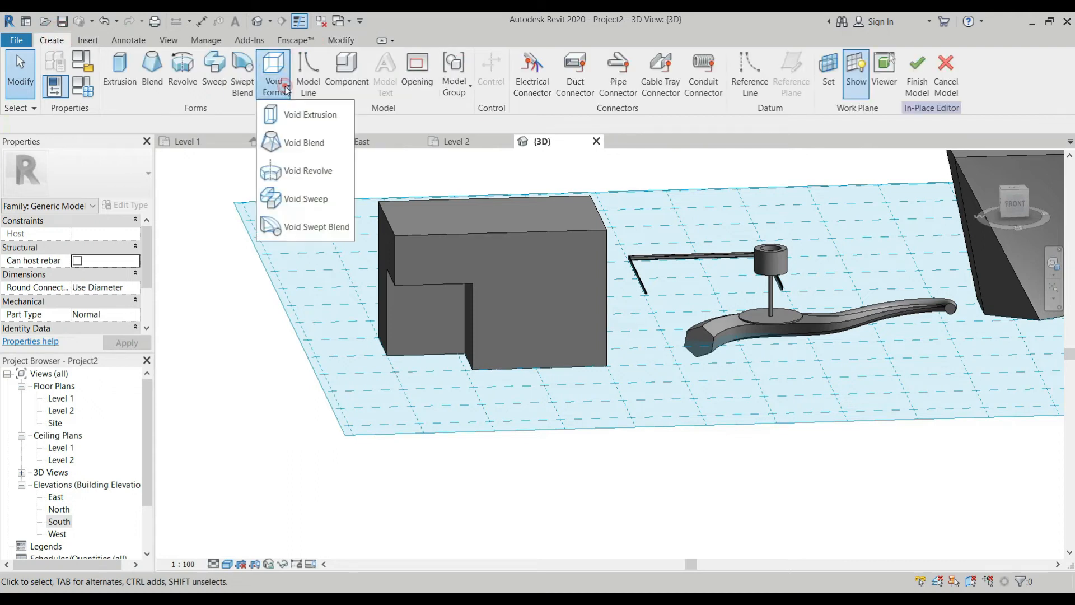
{"action": "left_click", "coordinate": [296, 142]}
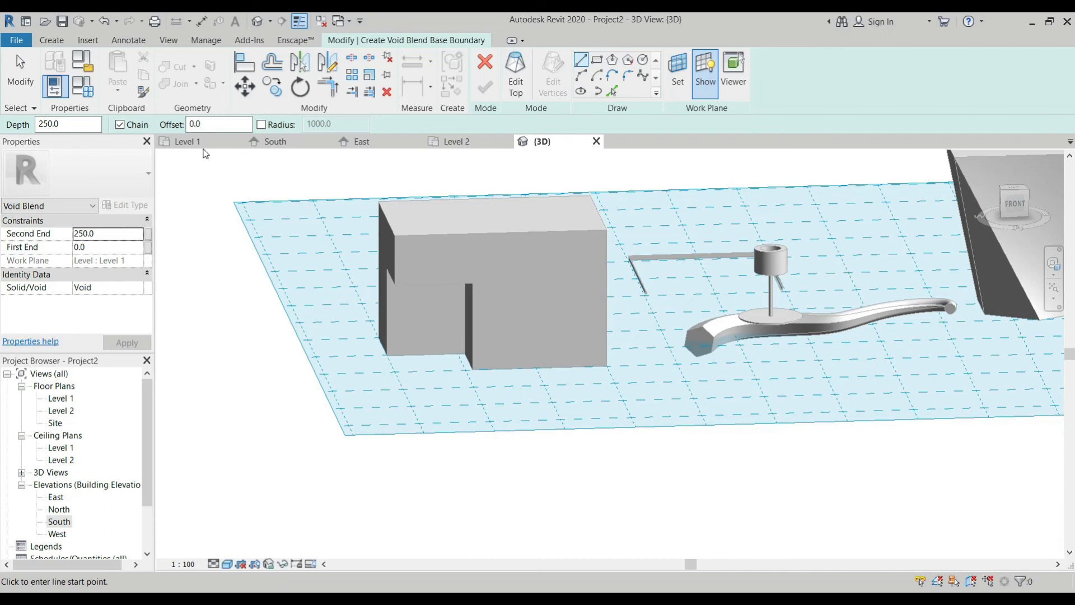
{"action": "left_click", "coordinate": [204, 144]}
{"action": "left_click", "coordinate": [612, 65]}
{"action": "left_click", "coordinate": [606, 344]}
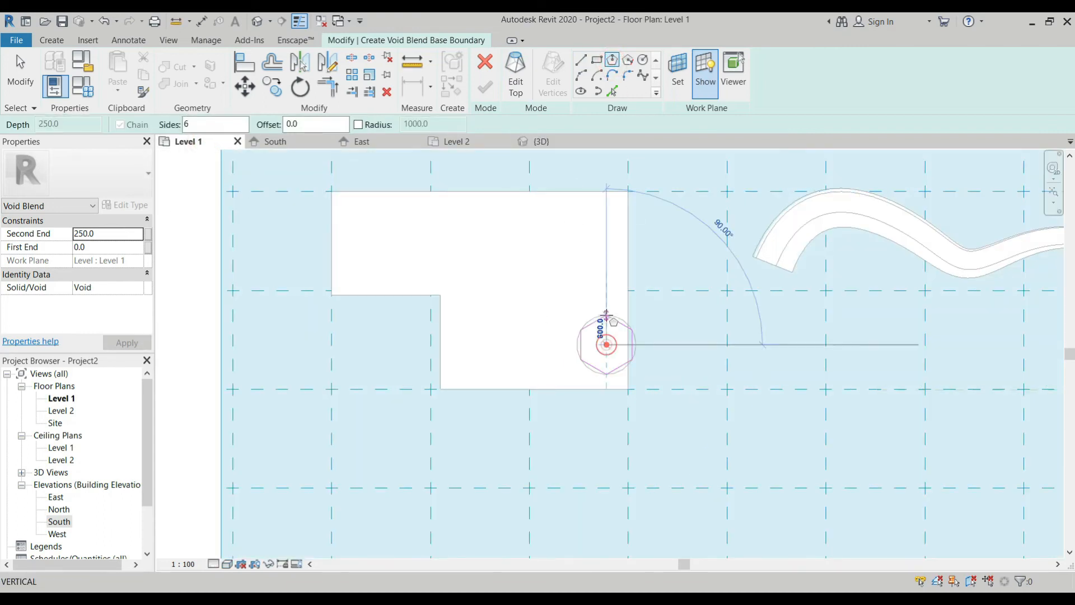
{"action": "left_click", "coordinate": [606, 320]}
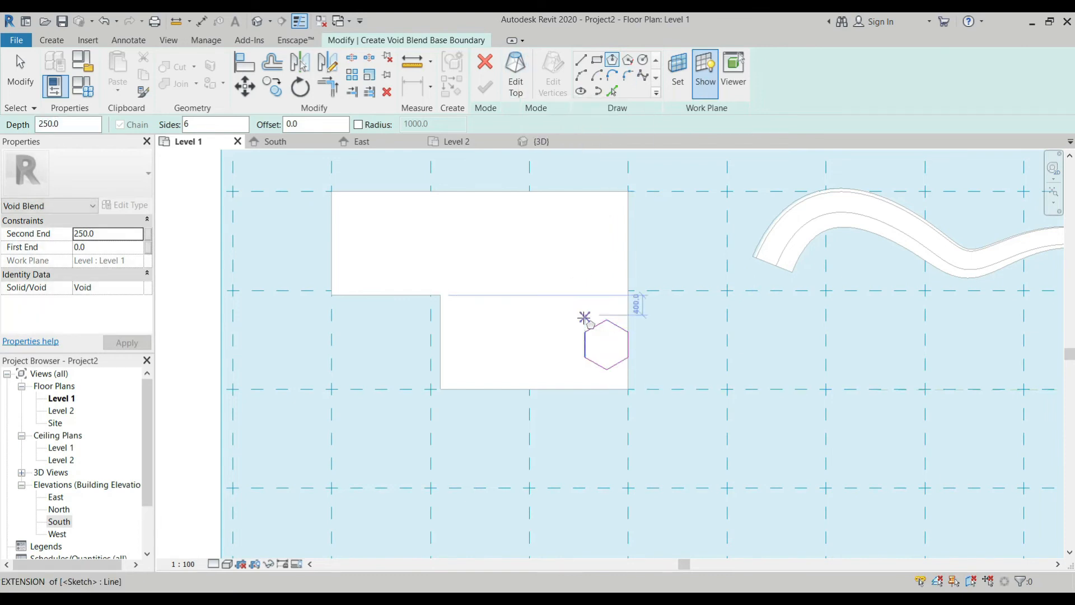
Sketch a circle of 200 mm radius up and left of the hexagon as the void blend's top boundary, and finish the blend.
{"action": "left_click", "coordinate": [516, 63]}
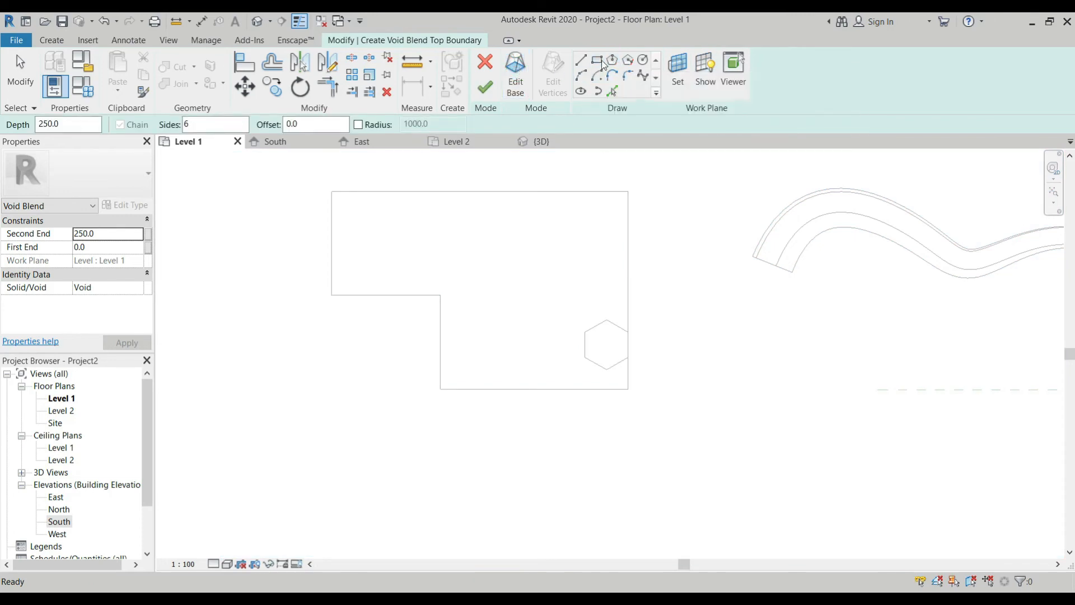
{"action": "left_click", "coordinate": [643, 59]}
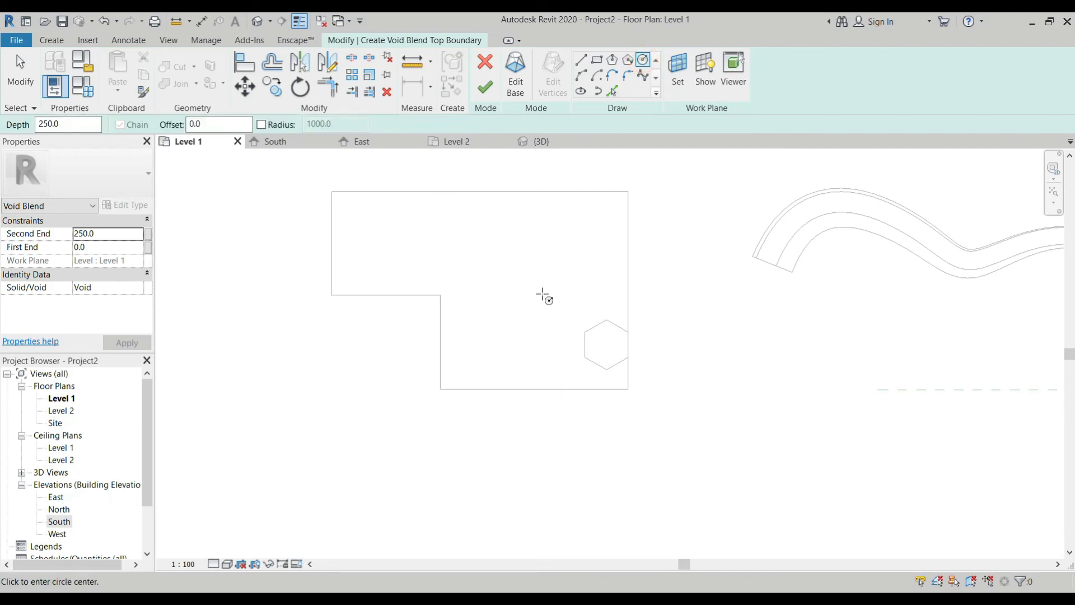
{"action": "left_click", "coordinate": [551, 299]}
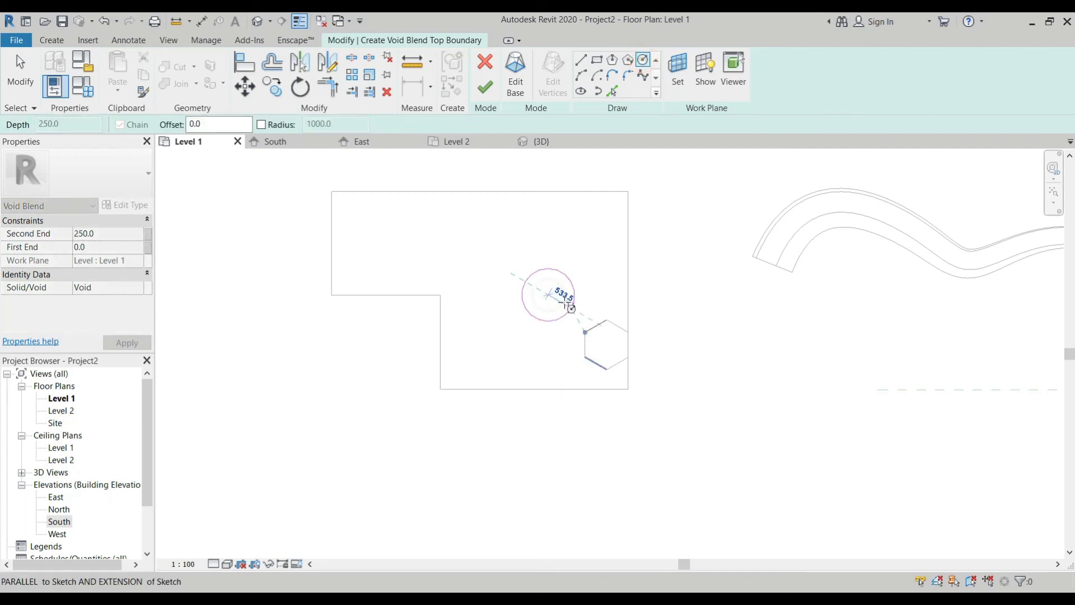
{"action": "left_click", "coordinate": [554, 301]}
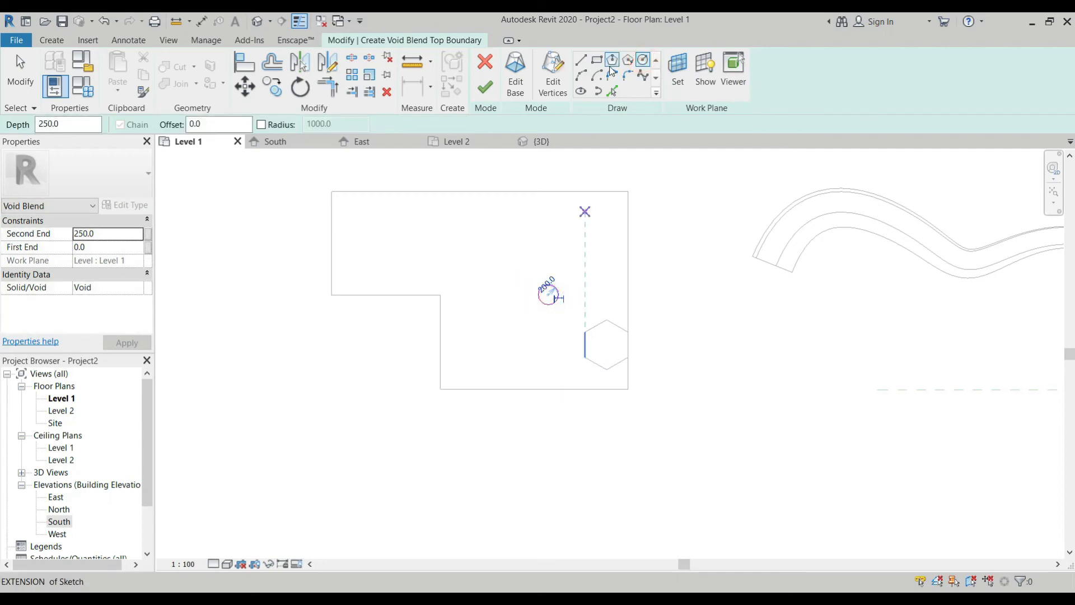
{"action": "left_click", "coordinate": [485, 89]}
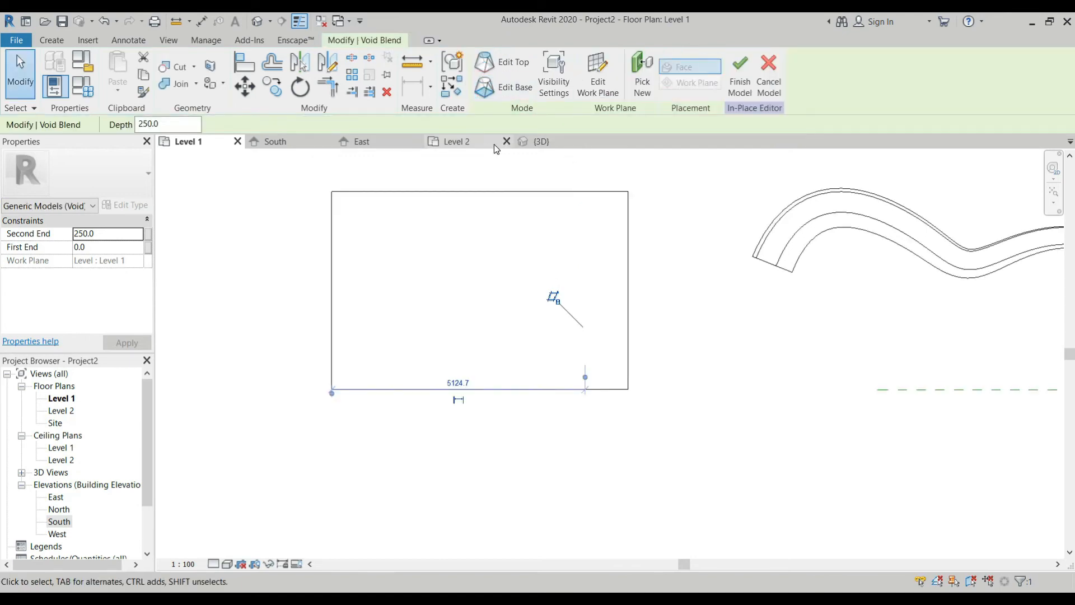
Examine the box and its void blend in the 3D view, including from underneath.
{"action": "left_click", "coordinate": [563, 140]}
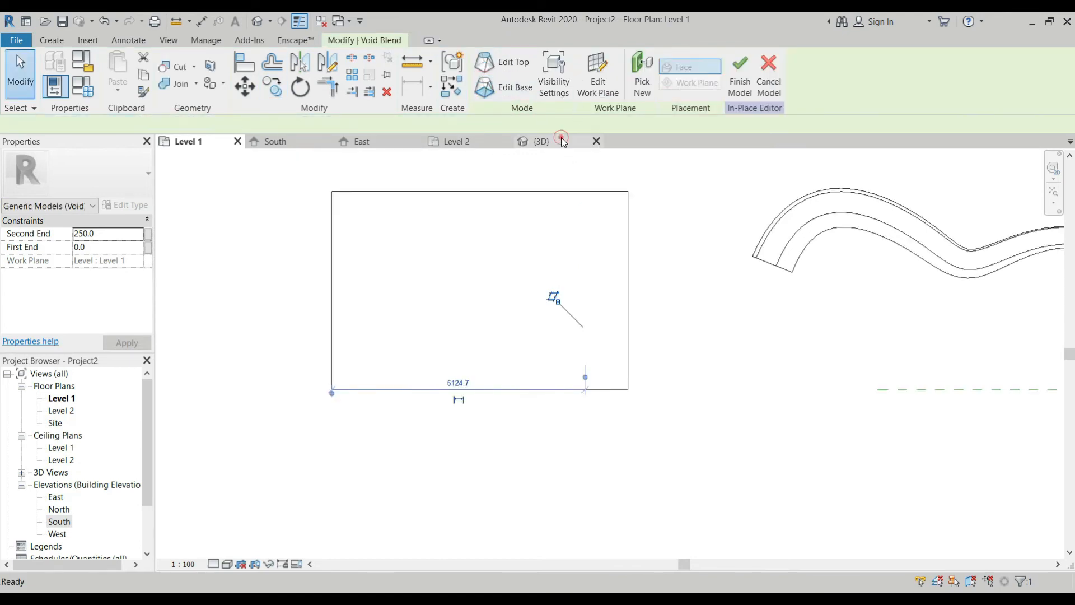
{"action": "scroll", "coordinate": [541, 234], "scroll_direction": "up", "scroll_amount": 2}
{"action": "middle_click_drag", "start_coordinate": [594, 331], "coordinate": [391, 297]}
{"action": "left_click", "coordinate": [397, 287]}
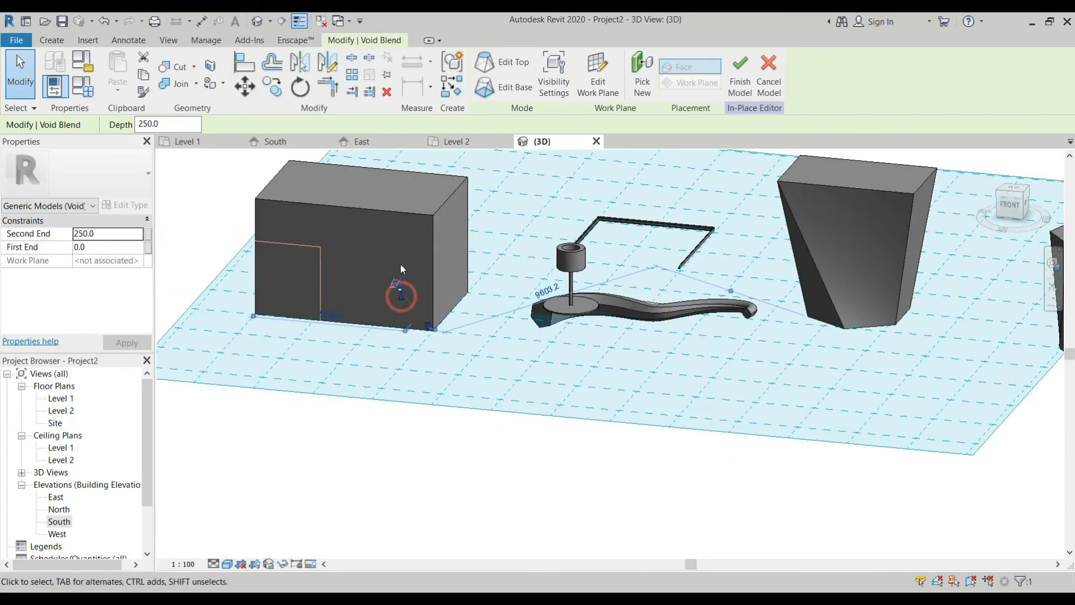
{"action": "scroll", "coordinate": [381, 279], "scroll_direction": "up", "scroll_amount": 3}
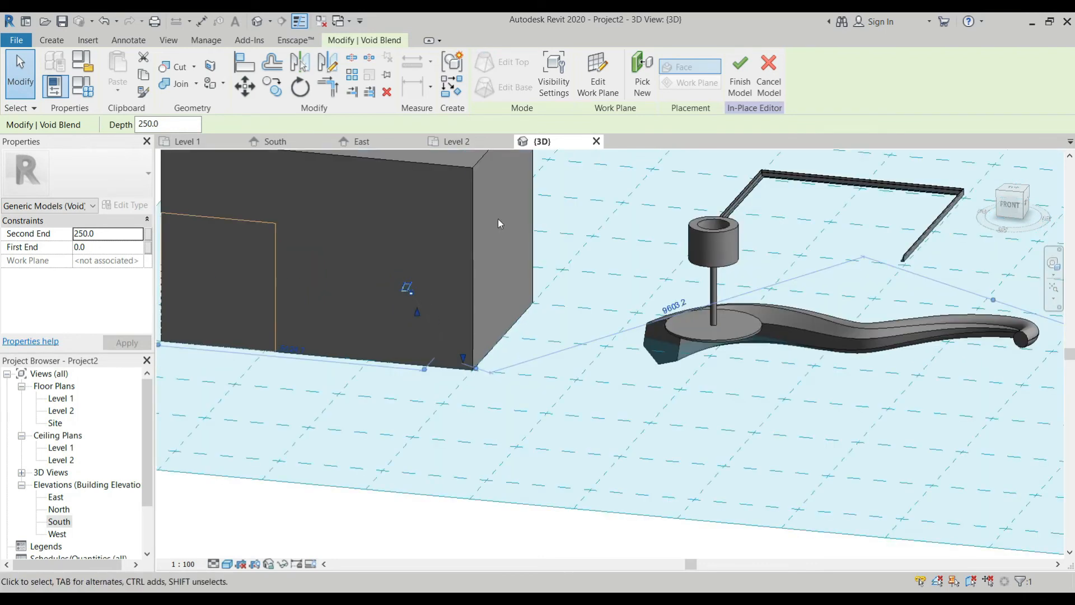
{"action": "scroll", "coordinate": [479, 436], "scroll_direction": "down", "scroll_amount": 5}
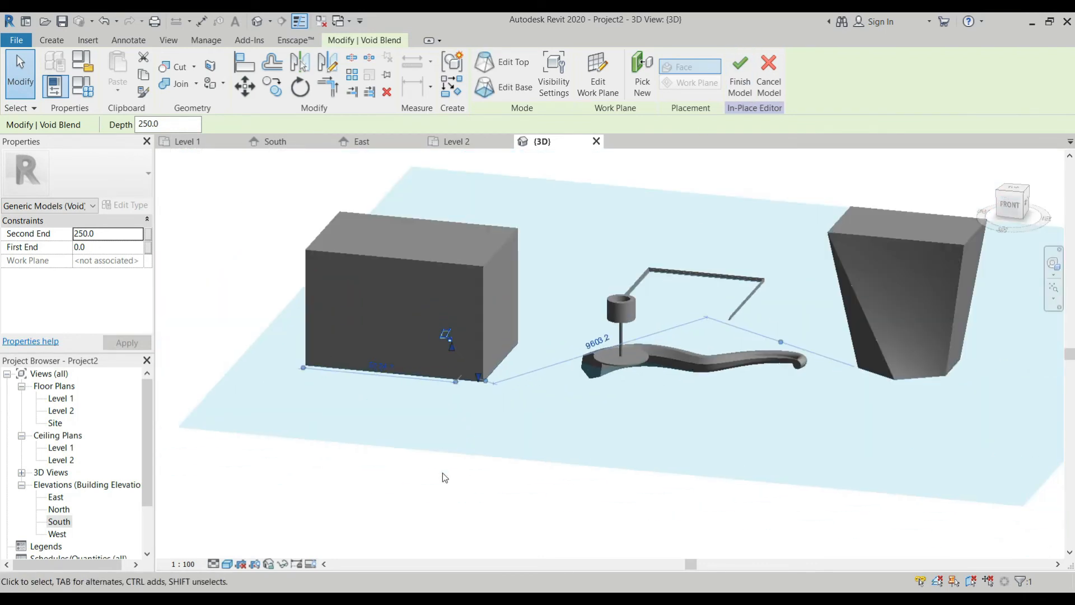
{"action": "left_click", "coordinate": [442, 479]}
{"action": "scroll", "coordinate": [501, 402], "scroll_direction": "up", "scroll_amount": 5}
{"action": "middle_click_drag", "start_coordinate": [508, 416], "coordinate": [476, 368], "text": "shift"}
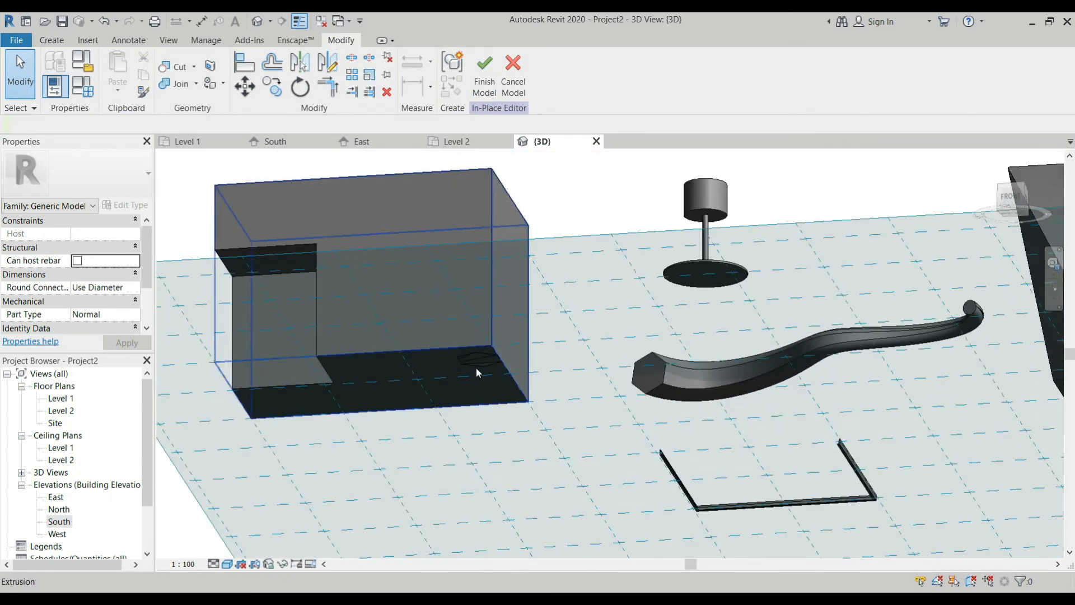
{"action": "scroll", "coordinate": [474, 361], "scroll_direction": "down", "scroll_amount": 2}
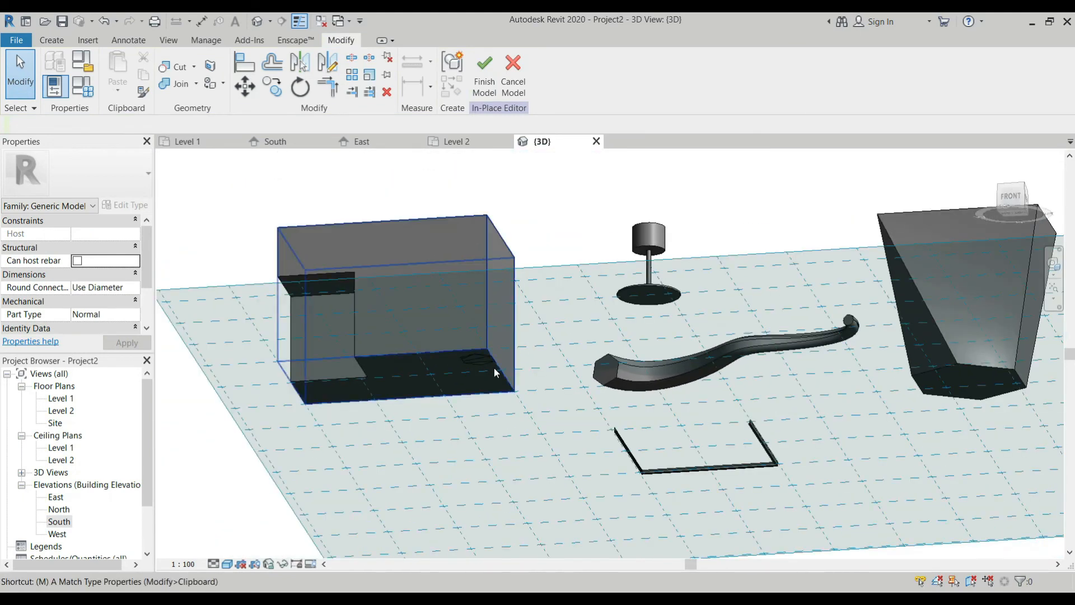
Move the void blend outward past the box's right face in the 3D view.
{"action": "left_click", "coordinate": [482, 361]}
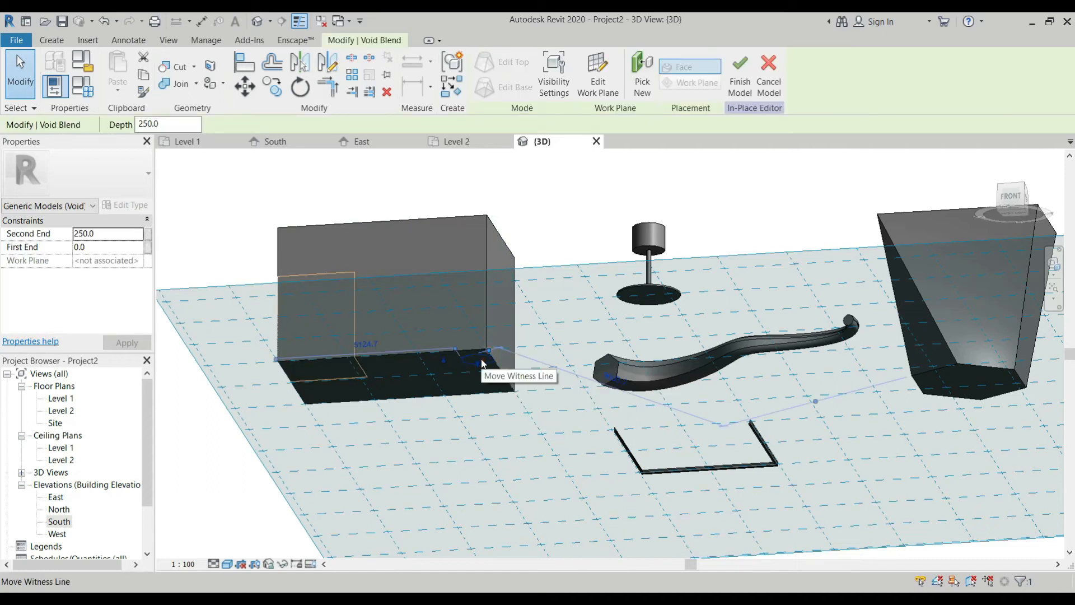
{"action": "key", "text": "m"}
{"action": "key", "text": "v"}
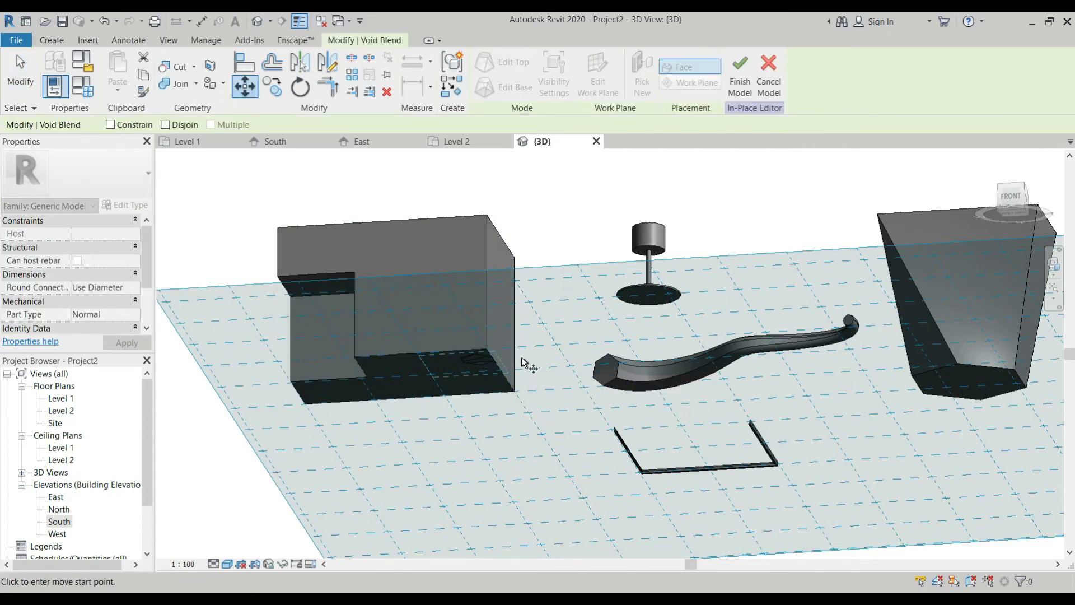
{"action": "left_click", "coordinate": [480, 360]}
{"action": "left_click", "coordinate": [522, 360]}
{"action": "key", "text": "Escape"}
Stretch the top of the void blend upward to a depth of about 4471 mm, above the box's top face.
{"action": "middle_click_drag", "start_coordinate": [506, 365], "coordinate": [501, 484]}
{"action": "scroll", "coordinate": [504, 442], "scroll_direction": "down", "scroll_amount": 1}
{"action": "scroll", "coordinate": [500, 483], "scroll_direction": "up", "scroll_amount": 4}
{"action": "scroll", "coordinate": [500, 454], "scroll_direction": "up", "scroll_amount": 3}
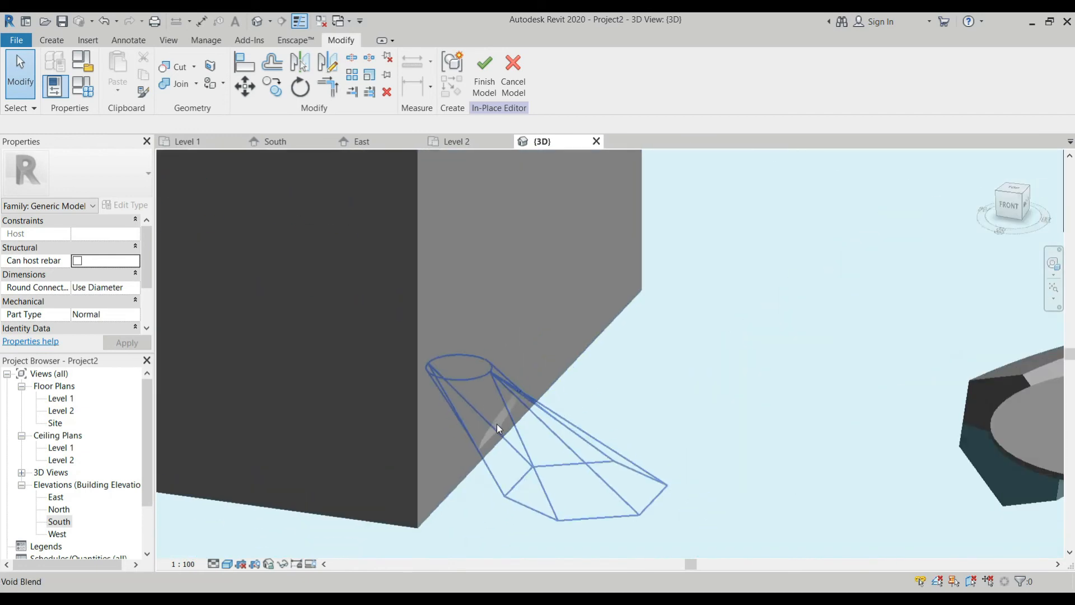
{"action": "left_click", "coordinate": [502, 430]}
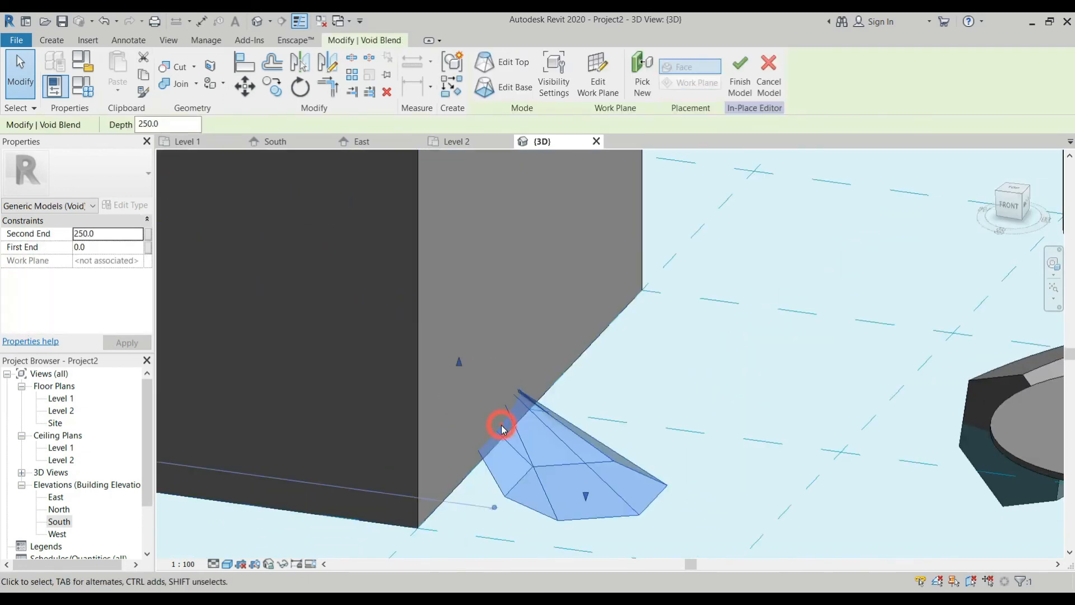
{"action": "left_click_drag", "start_coordinate": [457, 362], "coordinate": [471, 177]}
{"action": "scroll", "coordinate": [656, 463], "scroll_direction": "down", "scroll_amount": 3}
{"action": "scroll", "coordinate": [678, 527], "scroll_direction": "down", "scroll_amount": 3}
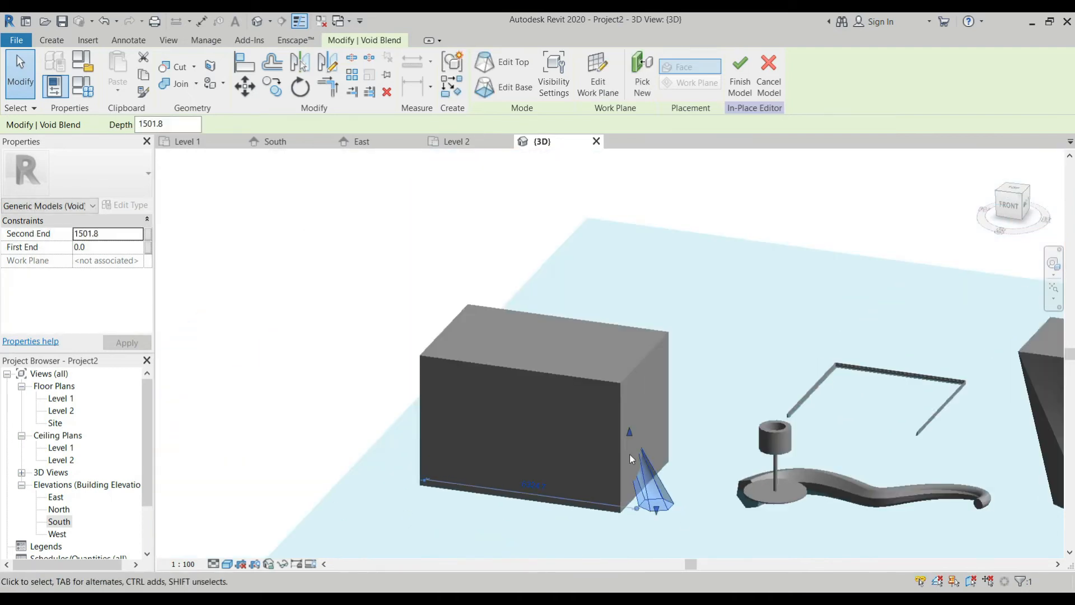
{"action": "scroll", "coordinate": [622, 403], "scroll_direction": "up", "scroll_amount": 3}
{"action": "left_click_drag", "start_coordinate": [623, 399], "coordinate": [549, 236]}
{"action": "scroll", "coordinate": [669, 403], "scroll_direction": "down", "scroll_amount": 3}
{"action": "scroll", "coordinate": [676, 408], "scroll_direction": "up", "scroll_amount": 3}
Move the stretched void blend back toward the box so its base overlaps the right face, and check the cut.
{"action": "key", "text": "m"}
{"action": "key", "text": "v"}
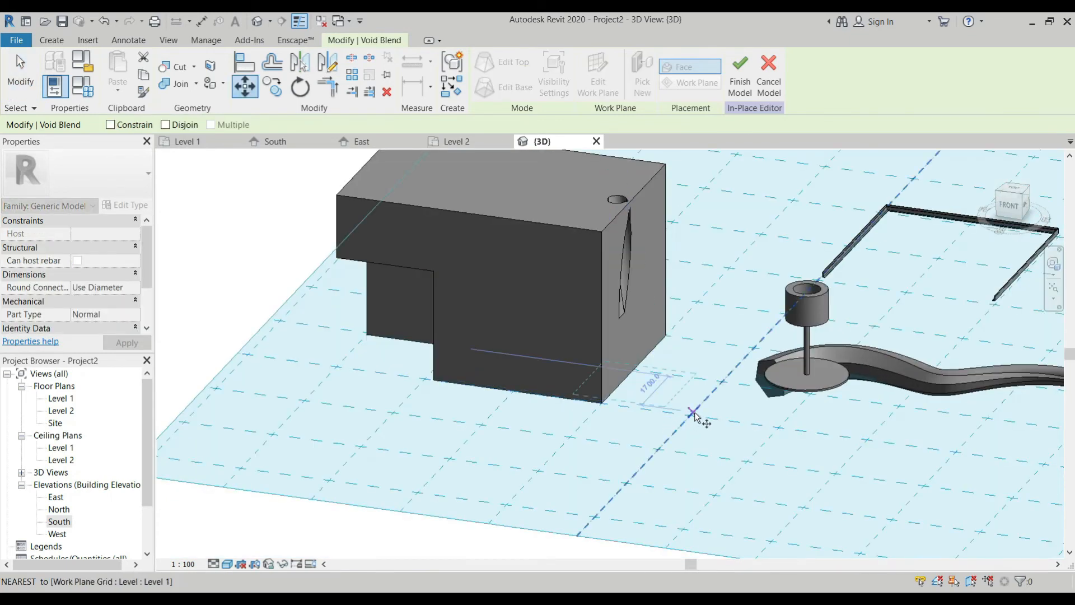
{"action": "left_click", "coordinate": [672, 400]}
{"action": "key", "text": "Escape"}
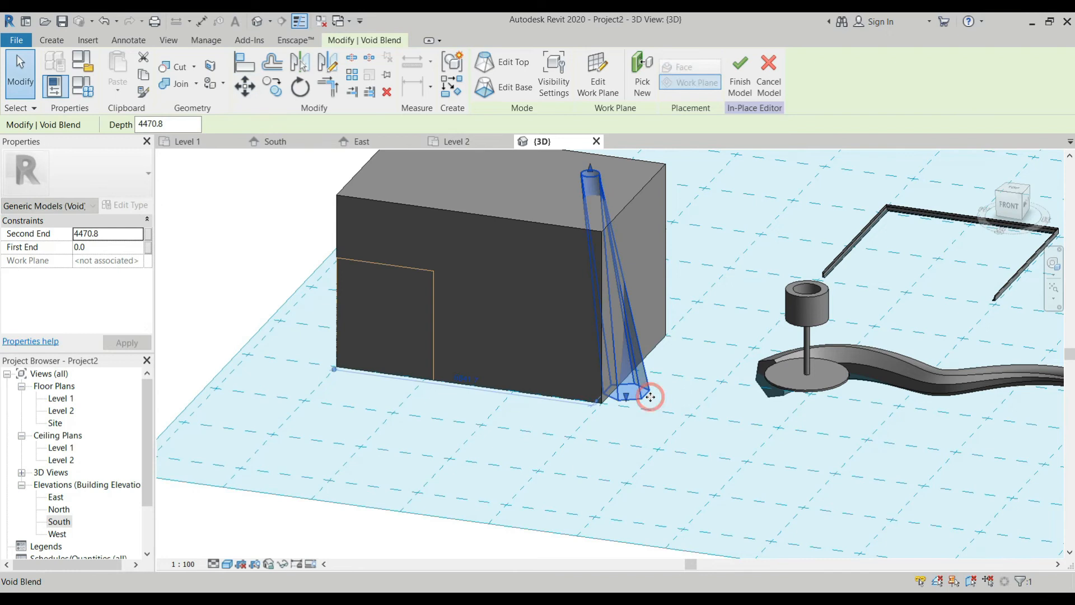
{"action": "scroll", "coordinate": [651, 398], "scroll_direction": "down", "scroll_amount": 1}
{"action": "key", "text": "Escape"}
{"action": "middle_click_drag", "start_coordinate": [691, 415], "coordinate": [590, 421], "text": "shift"}
{"action": "scroll", "coordinate": [584, 402], "scroll_direction": "up", "scroll_amount": 3}
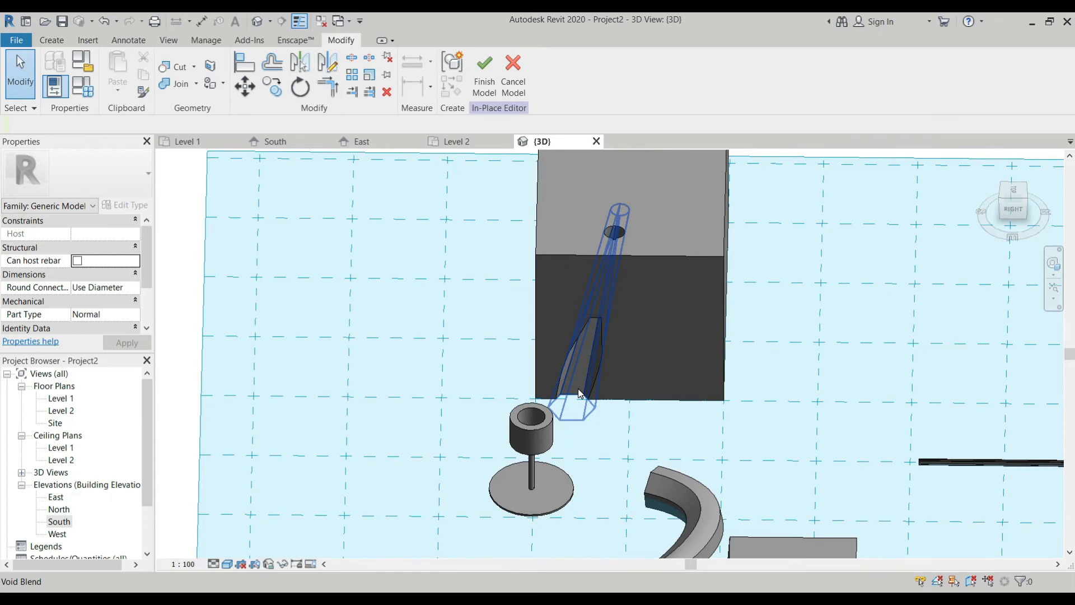
{"action": "scroll", "coordinate": [580, 394], "scroll_direction": "down", "scroll_amount": 5}
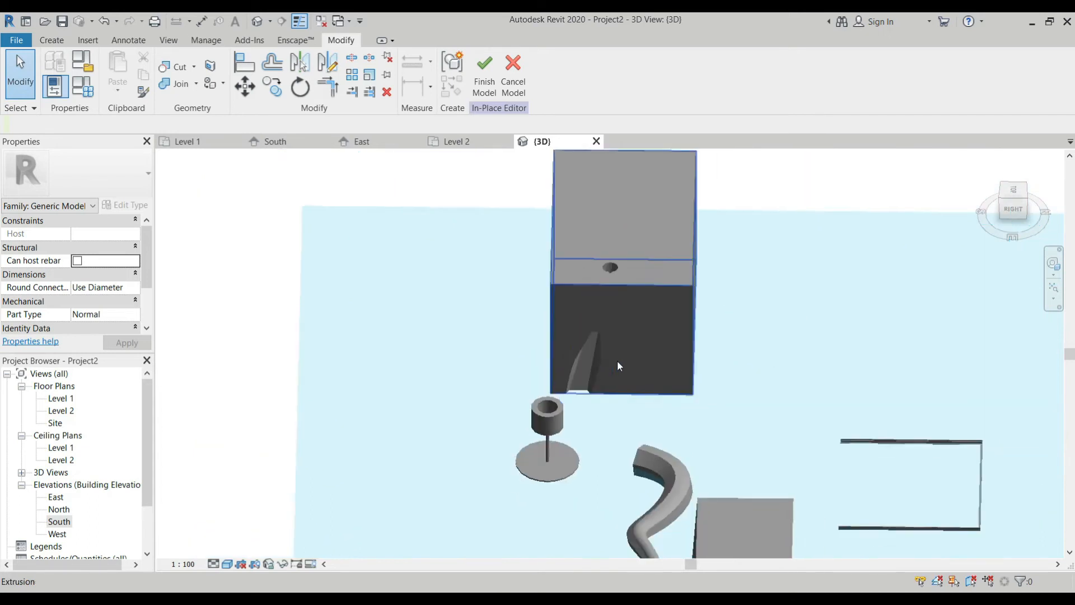
{"action": "left_click", "coordinate": [51, 40]}
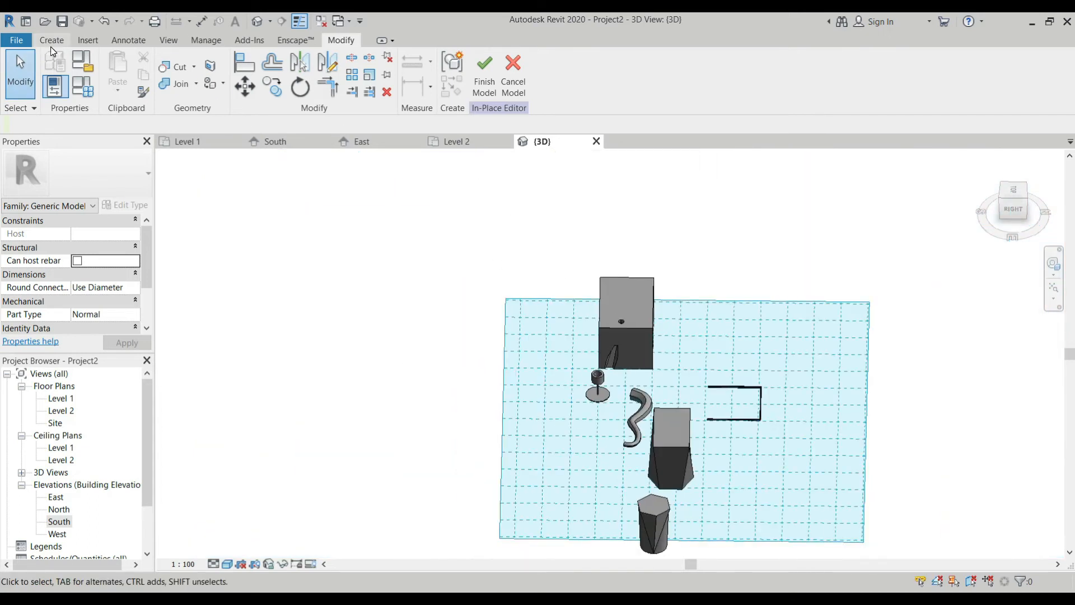
{"action": "left_click", "coordinate": [280, 84]}
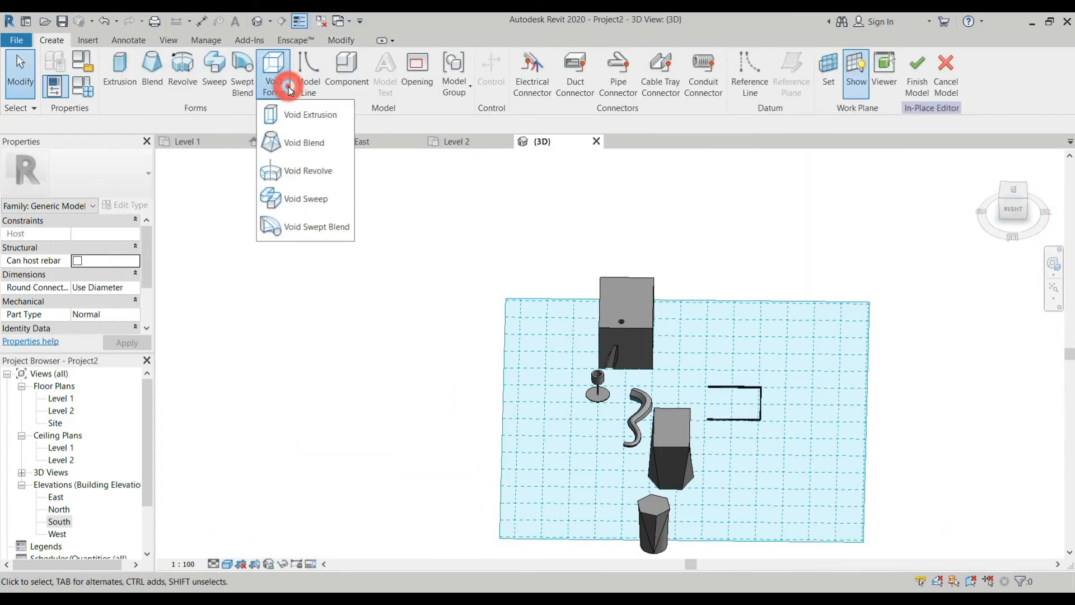
{"action": "left_click", "coordinate": [317, 178]}
{"action": "scroll", "coordinate": [506, 275], "scroll_direction": "down", "scroll_amount": 4}
{"action": "middle_click_drag", "start_coordinate": [557, 344], "coordinate": [728, 365], "text": "shift"}
{"action": "scroll", "coordinate": [535, 287], "scroll_direction": "up", "scroll_amount": 3}
{"action": "scroll", "coordinate": [534, 287], "scroll_direction": "up", "scroll_amount": 2}
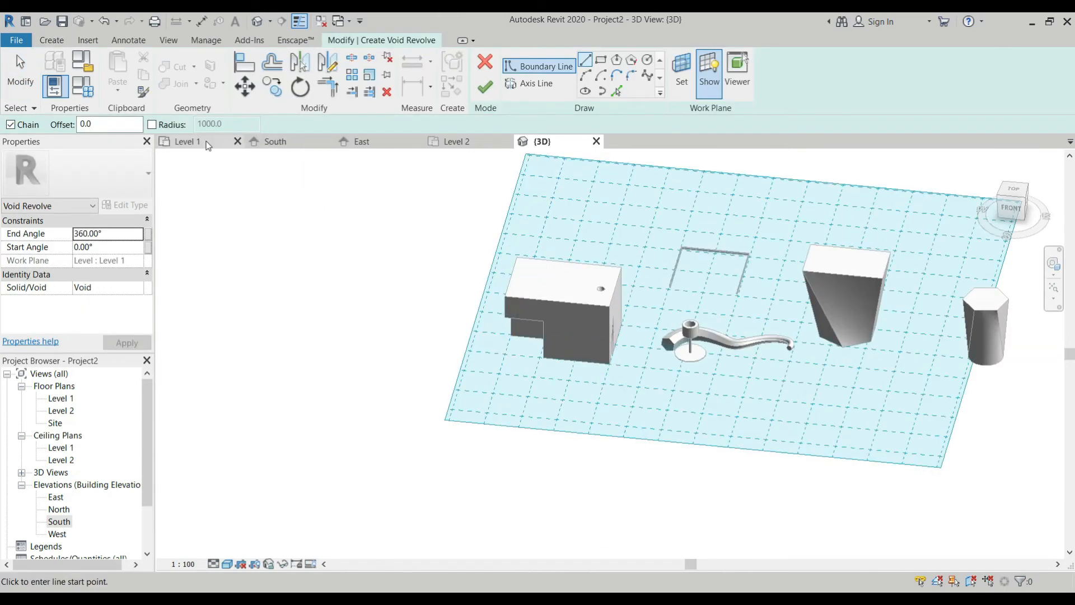
{"action": "key", "text": "Escape"}
{"action": "left_click", "coordinate": [485, 62]}
Set the horizontal reference plane in the Level 1 plan as the work plane and open the South elevation.
{"action": "left_click", "coordinate": [179, 143]}
{"action": "scroll", "coordinate": [185, 152], "scroll_direction": "down", "scroll_amount": 3}
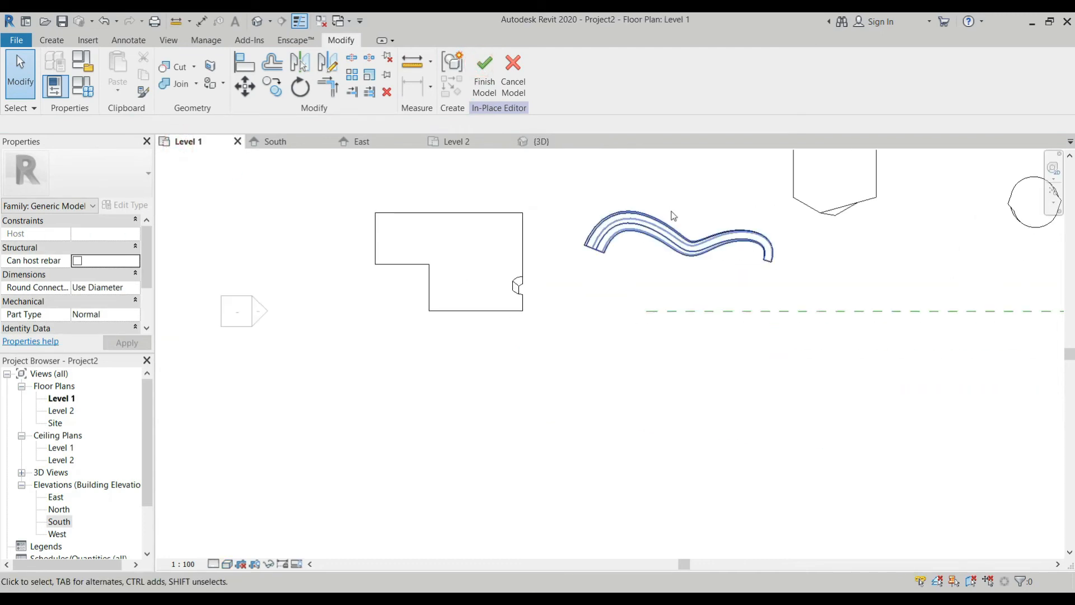
{"action": "left_click", "coordinate": [50, 40]}
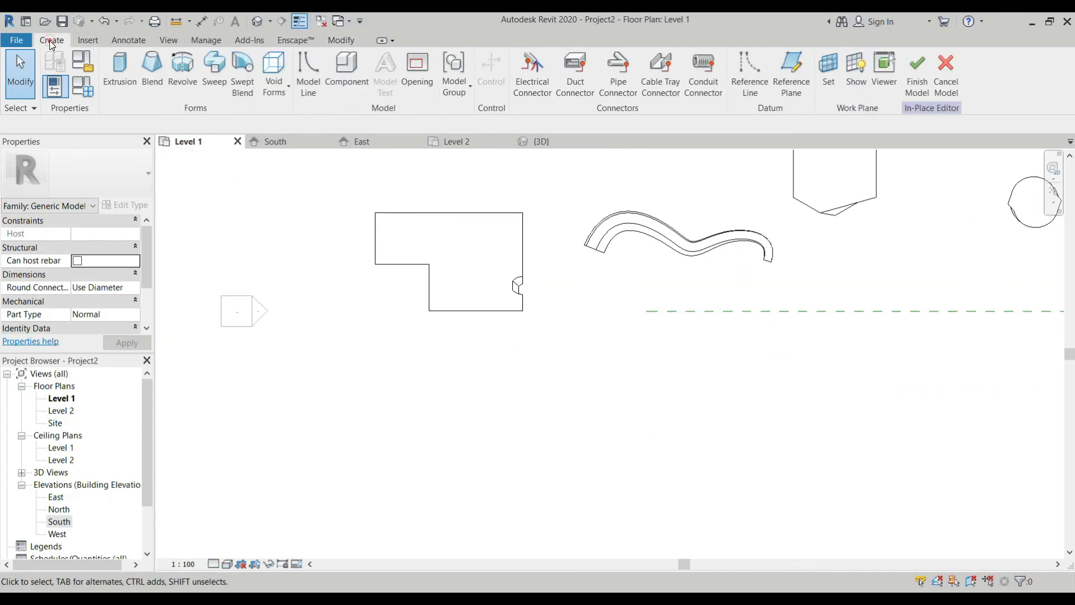
{"action": "left_click", "coordinate": [818, 84]}
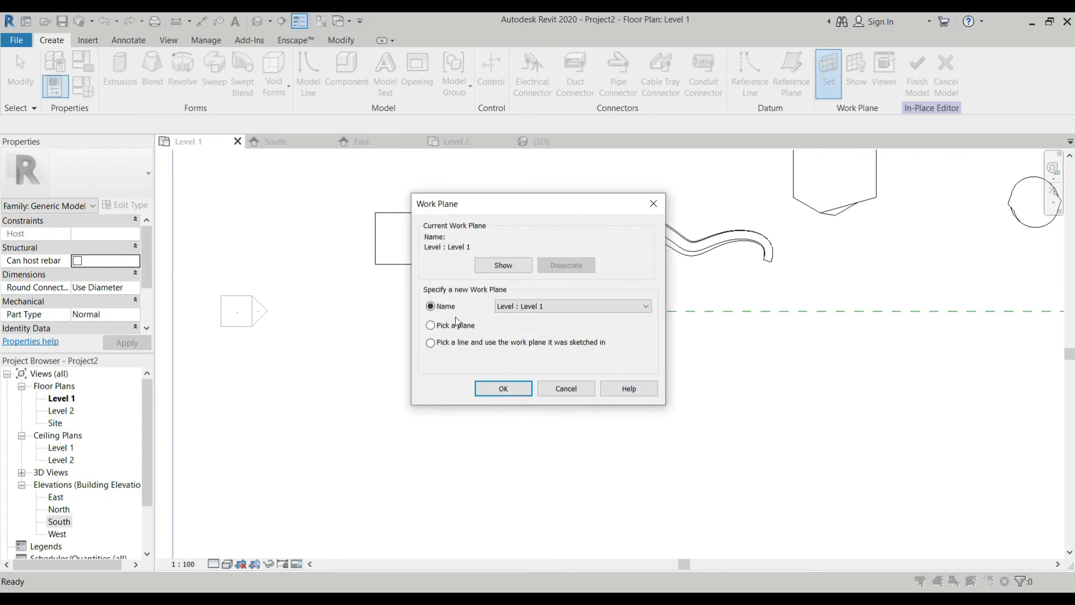
{"action": "left_click", "coordinate": [500, 388]}
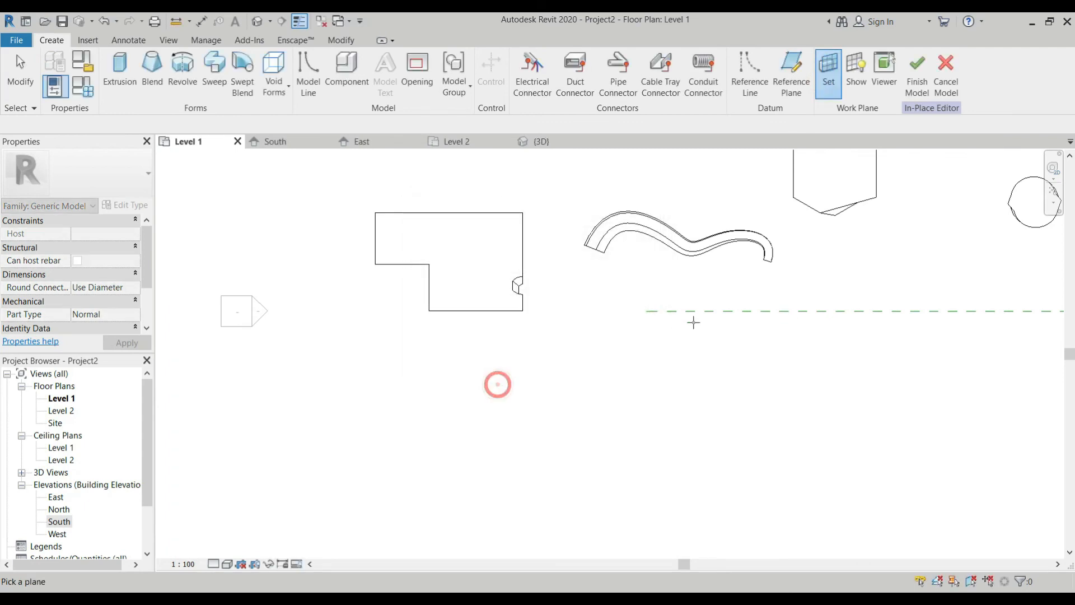
{"action": "left_click", "coordinate": [709, 311]}
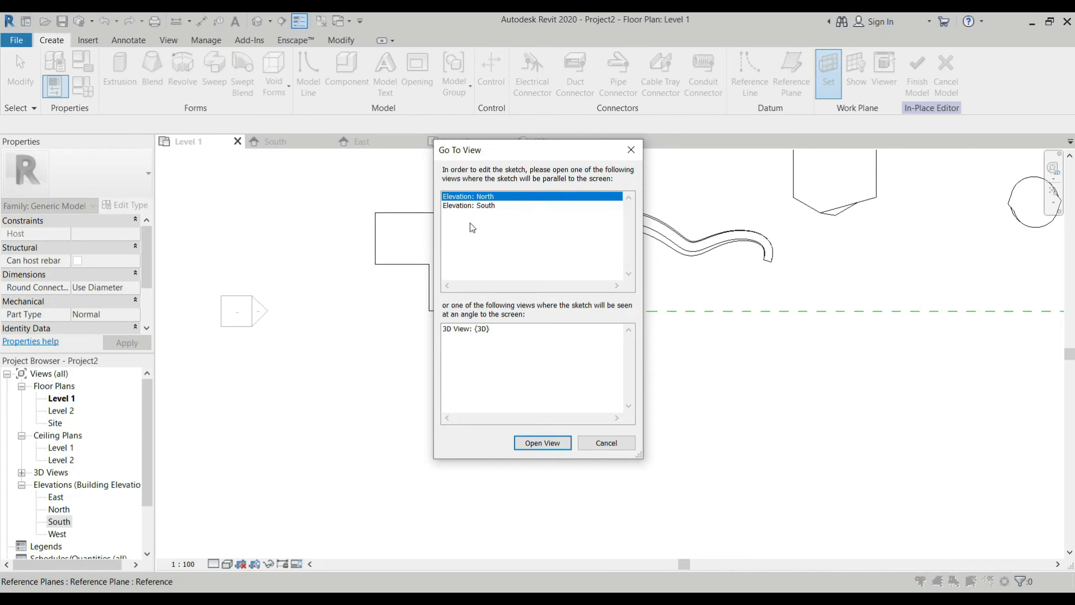
{"action": "left_click", "coordinate": [474, 208]}
{"action": "left_click", "coordinate": [541, 442]}
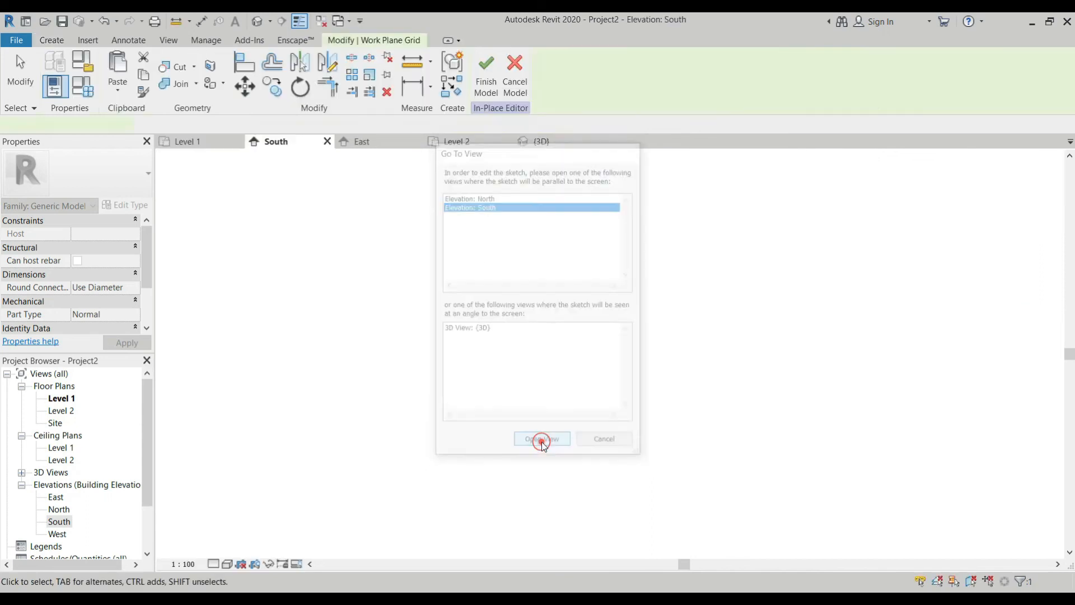
{"action": "scroll", "coordinate": [700, 336], "scroll_direction": "down", "scroll_amount": 3}
{"action": "scroll", "coordinate": [701, 332], "scroll_direction": "up", "scroll_amount": 2}
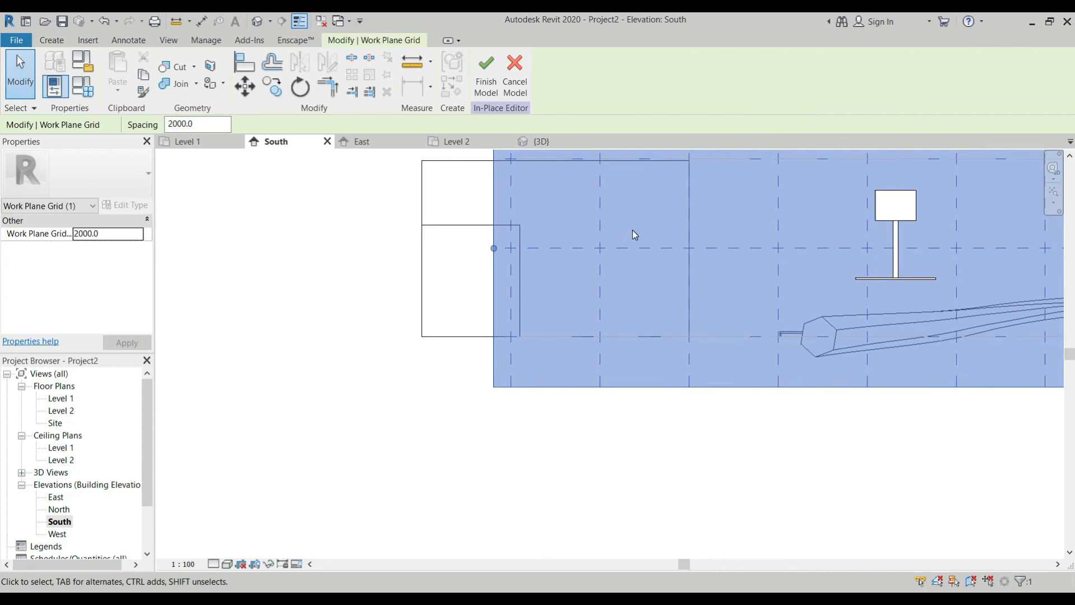
Start a void revolve and sketch a closed half-column profile inside the box, with a 400 mm wide, 2800 mm high shaft and wider ends.
{"action": "left_click", "coordinate": [50, 40]}
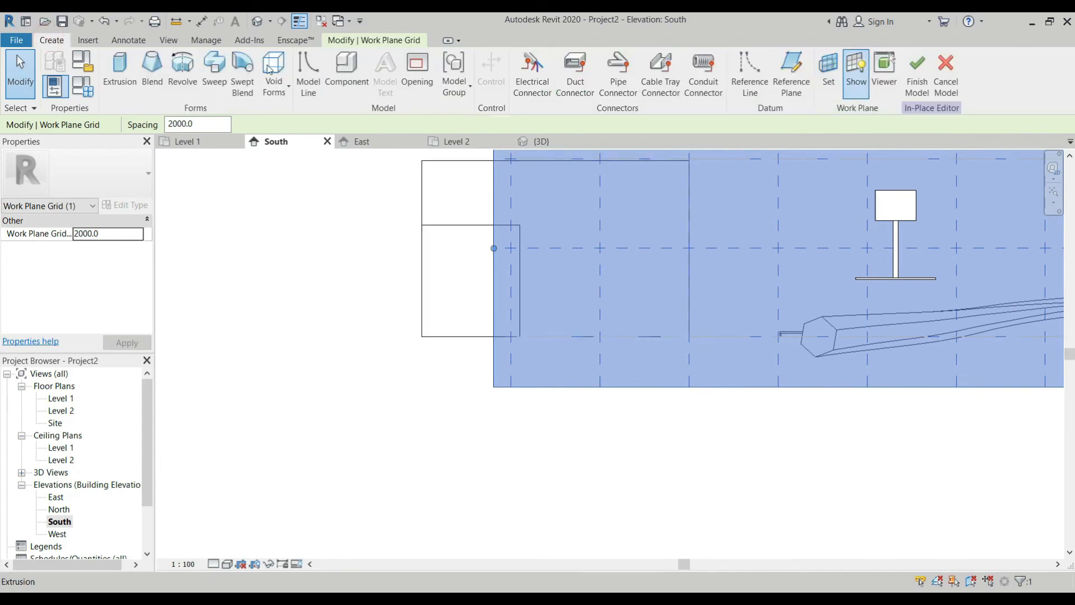
{"action": "left_click", "coordinate": [289, 81]}
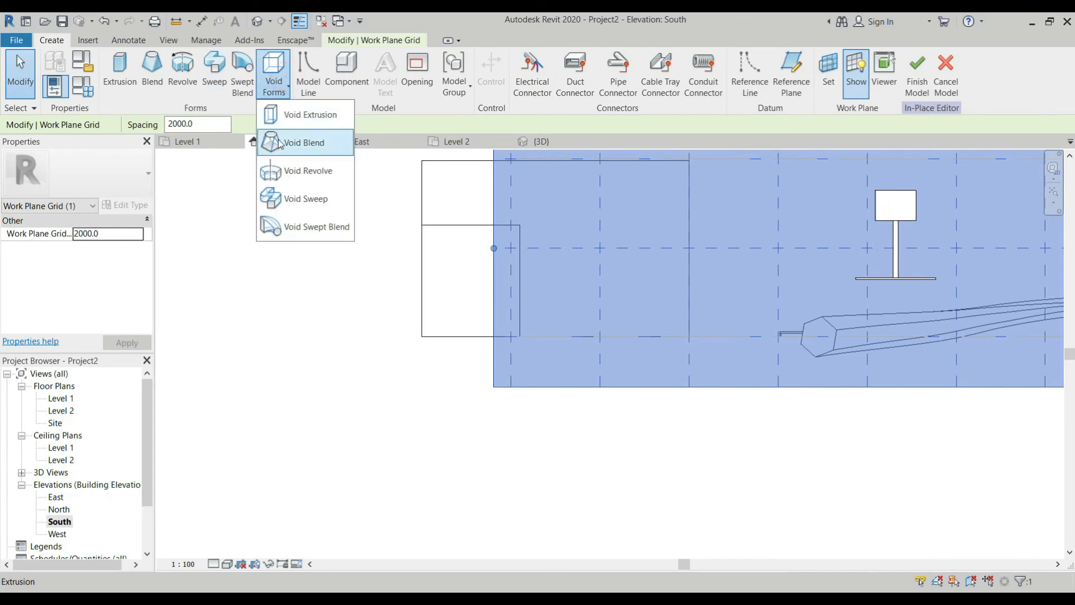
{"action": "left_click", "coordinate": [302, 171]}
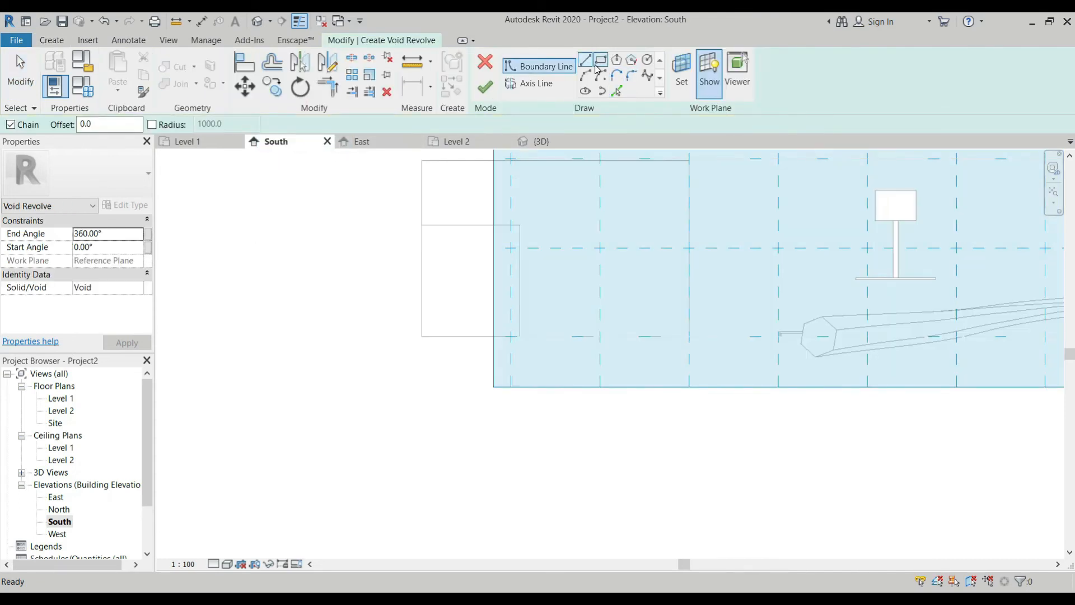
{"action": "scroll", "coordinate": [572, 291], "scroll_direction": "down", "scroll_amount": 2}
{"action": "scroll", "coordinate": [604, 249], "scroll_direction": "up", "scroll_amount": 2}
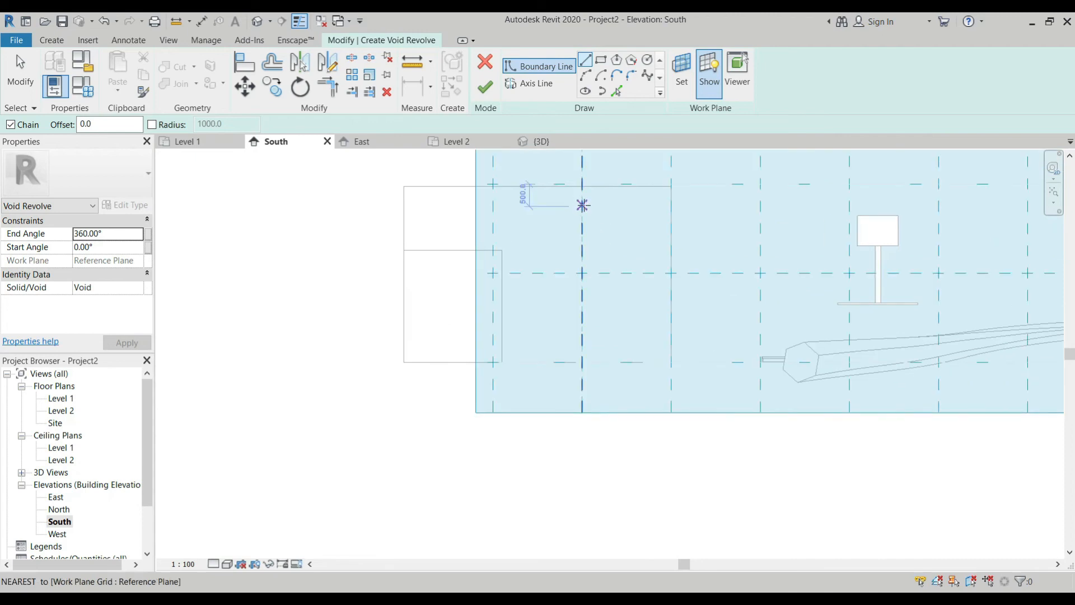
{"action": "left_click", "coordinate": [583, 205]}
{"action": "left_click", "coordinate": [616, 219]}
{"action": "left_click", "coordinate": [600, 219]}
{"action": "left_click", "coordinate": [600, 345]}
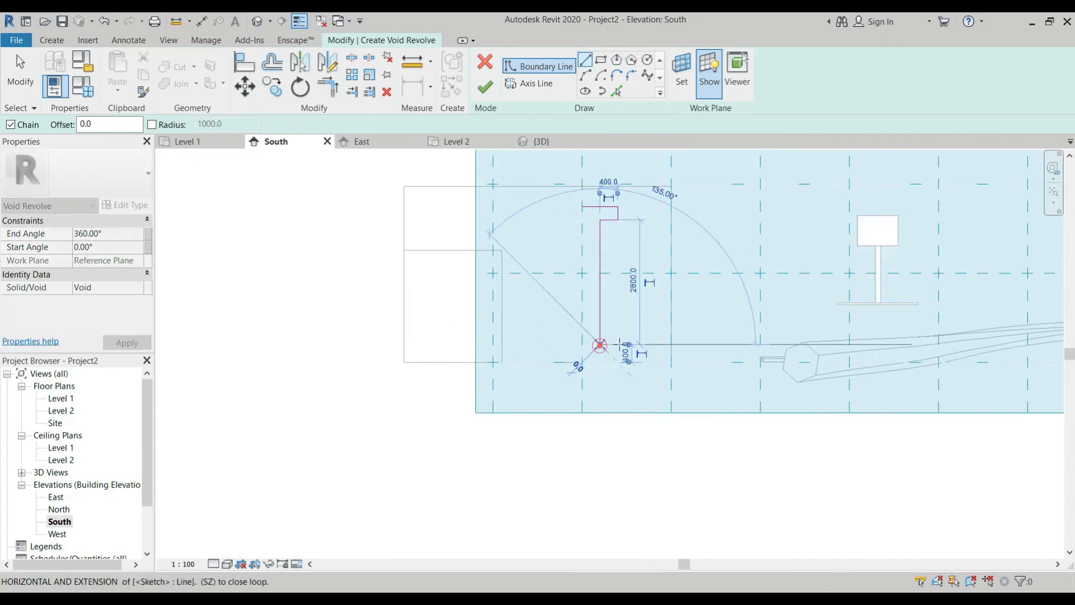
{"action": "left_click", "coordinate": [635, 345]}
{"action": "left_click", "coordinate": [636, 362]}
{"action": "left_click", "coordinate": [582, 362]}
{"action": "left_click", "coordinate": [582, 206]}
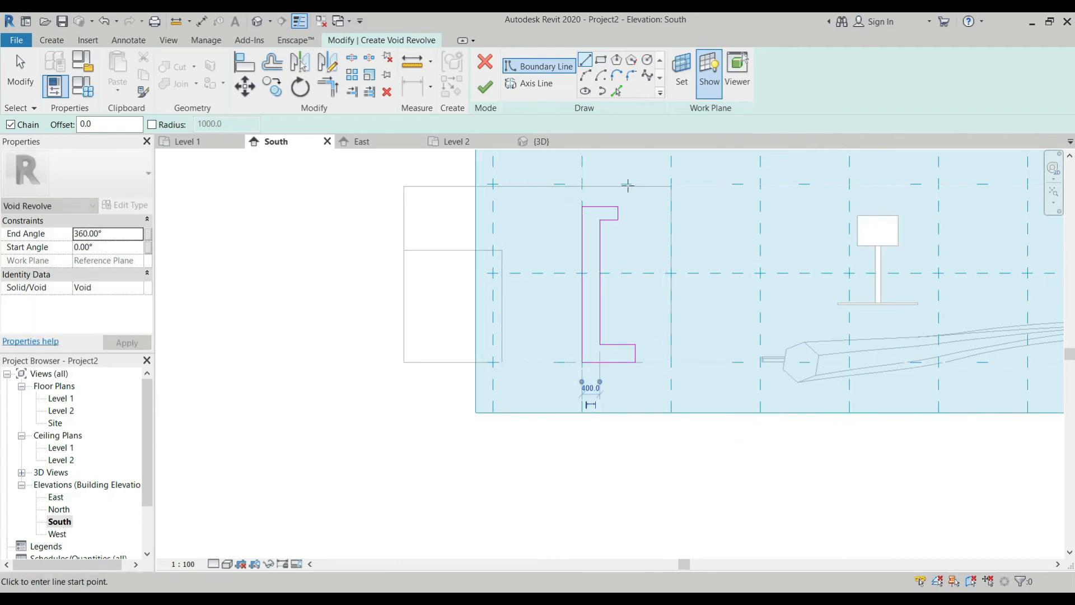
Draw a vertical axis line about 4600 mm long along the profile's straight edge and finish the void revolve.
{"action": "left_click", "coordinate": [528, 83]}
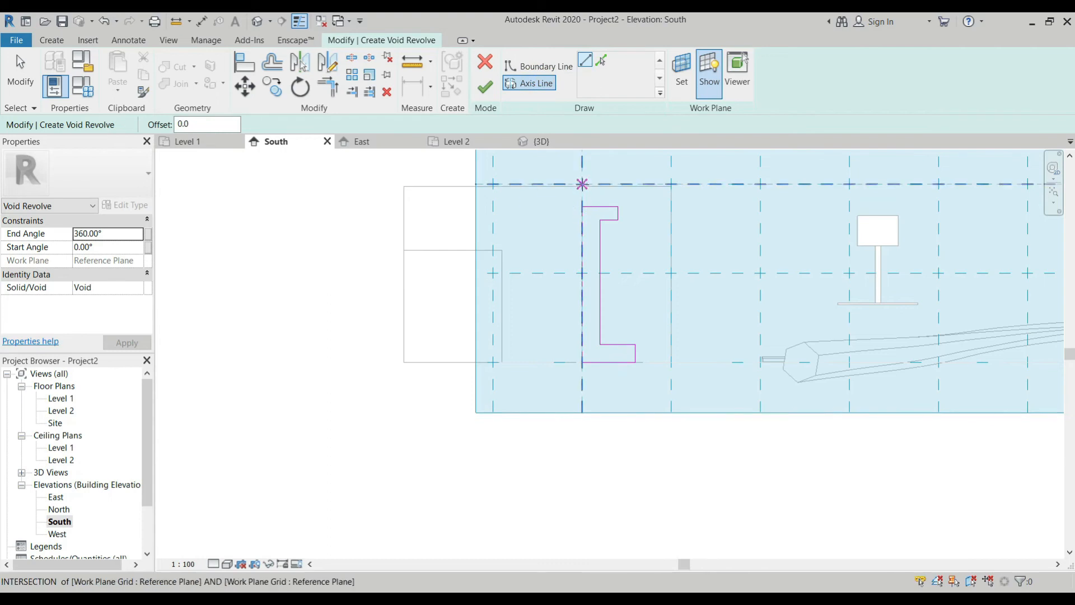
{"action": "left_click", "coordinate": [582, 184]}
{"action": "left_click", "coordinate": [581, 388]}
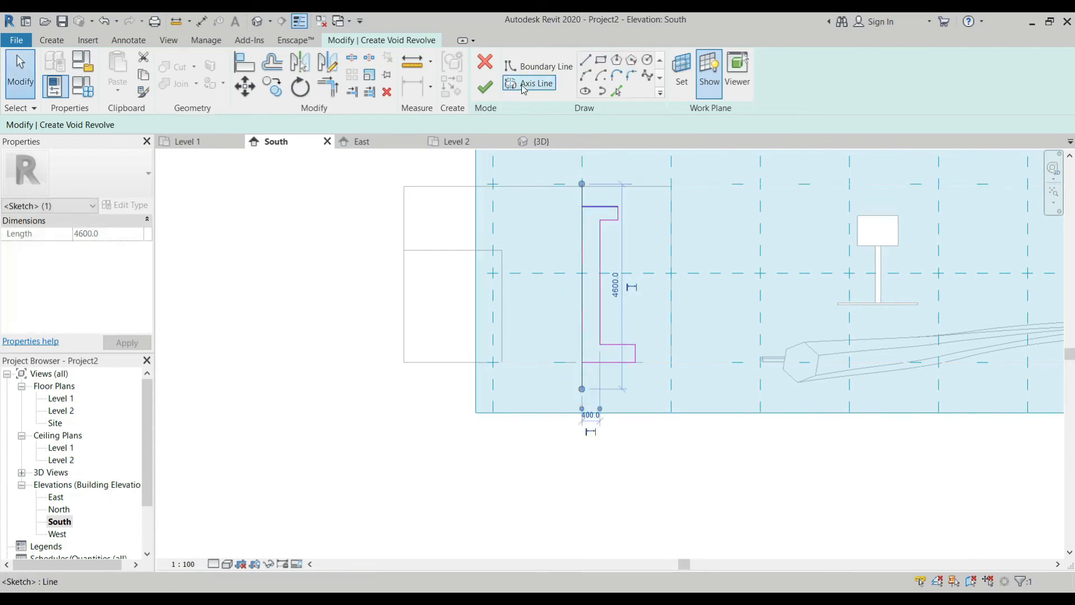
{"action": "left_click", "coordinate": [485, 88]}
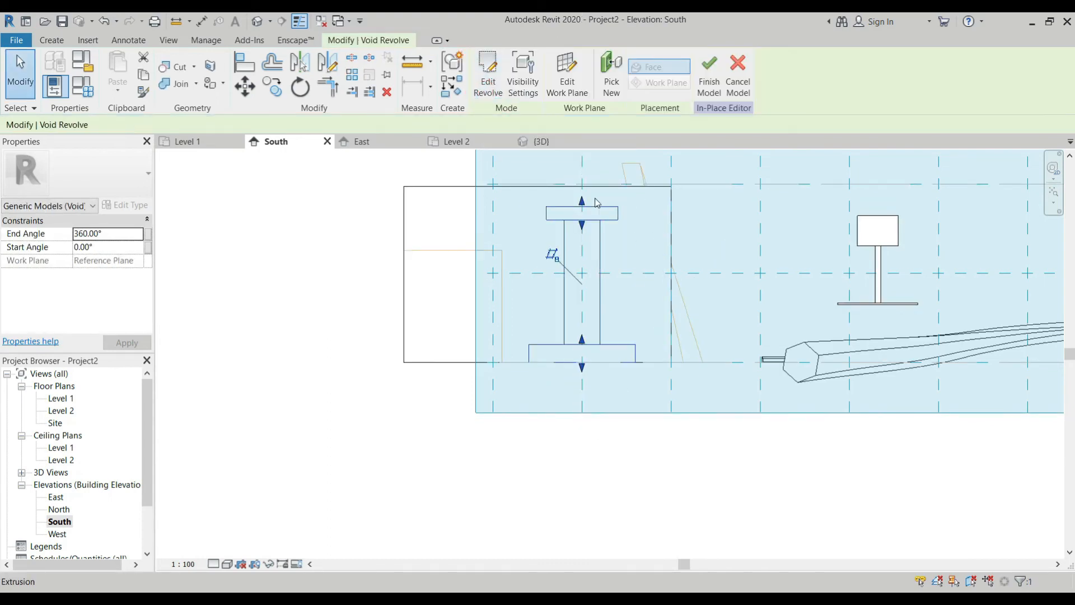
{"action": "scroll", "coordinate": [553, 195], "scroll_direction": "down", "scroll_amount": 1}
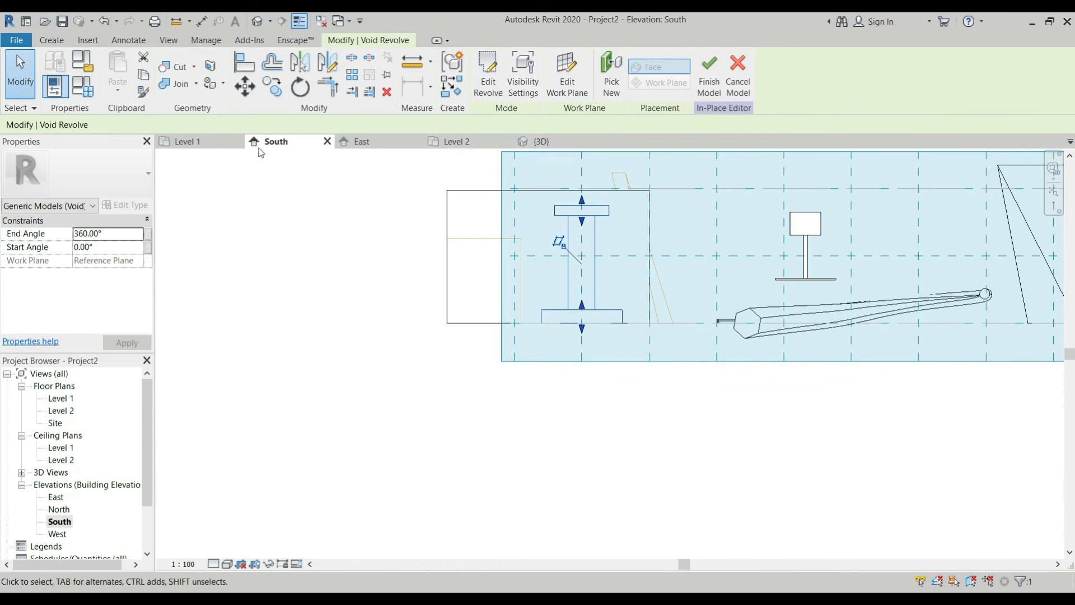
Go to the 3D view and move the void revolve sideways along the box's front face toward its right corner.
{"action": "left_click", "coordinate": [200, 146]}
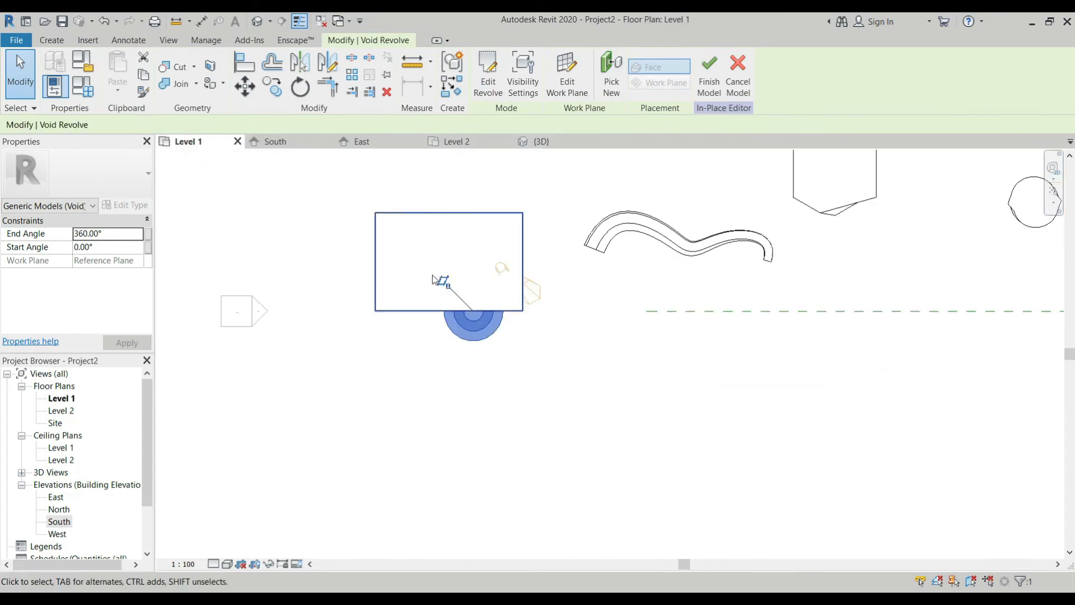
{"action": "scroll", "coordinate": [510, 334], "scroll_direction": "up", "scroll_amount": 2}
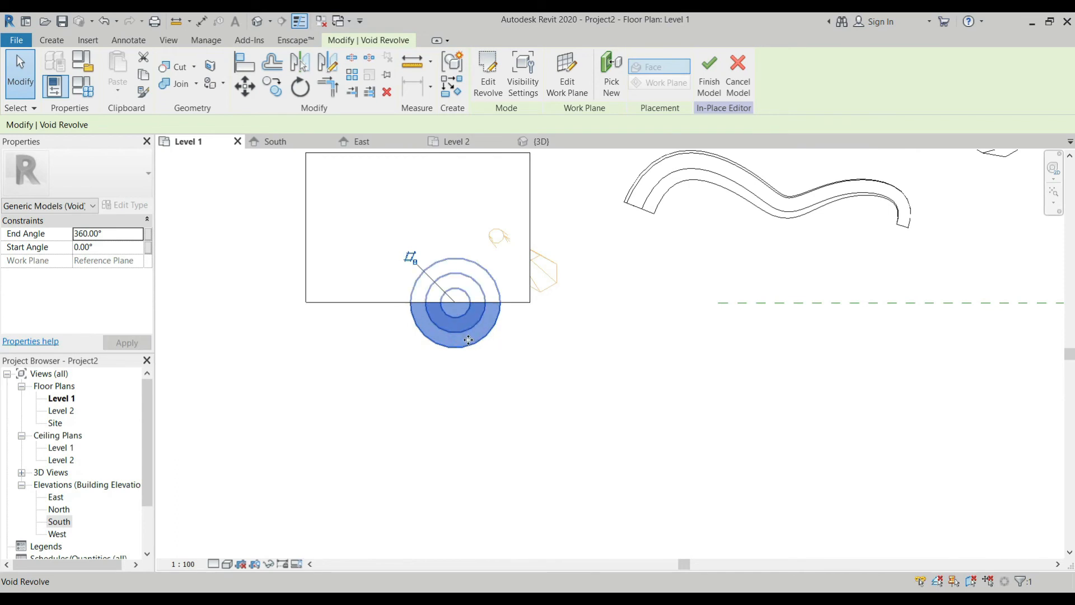
{"action": "key", "text": "Escape"}
{"action": "scroll", "coordinate": [481, 331], "scroll_direction": "down", "scroll_amount": 5}
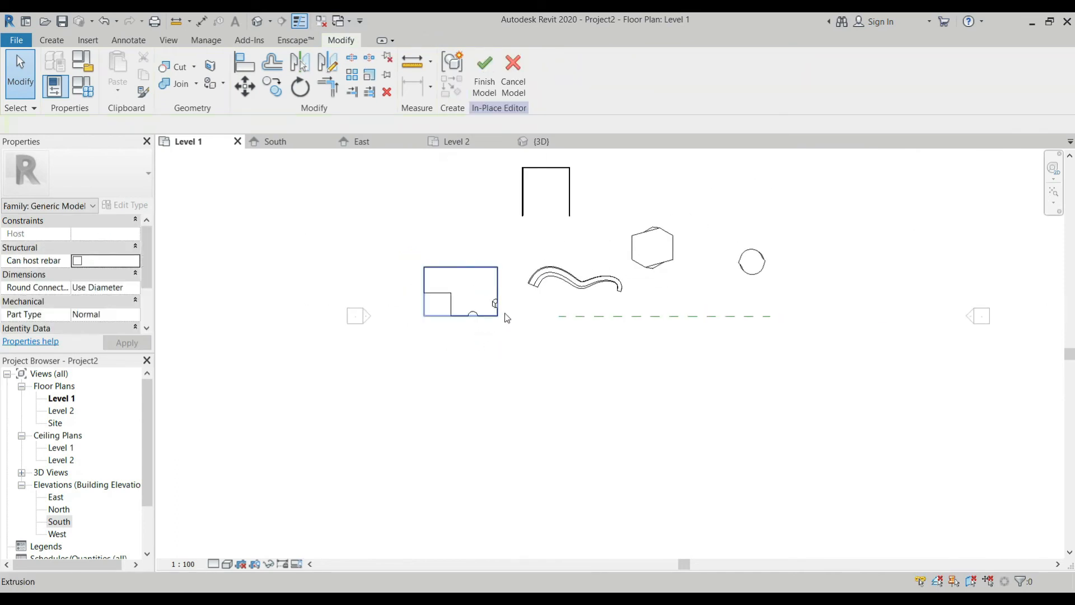
{"action": "left_click", "coordinate": [541, 142]}
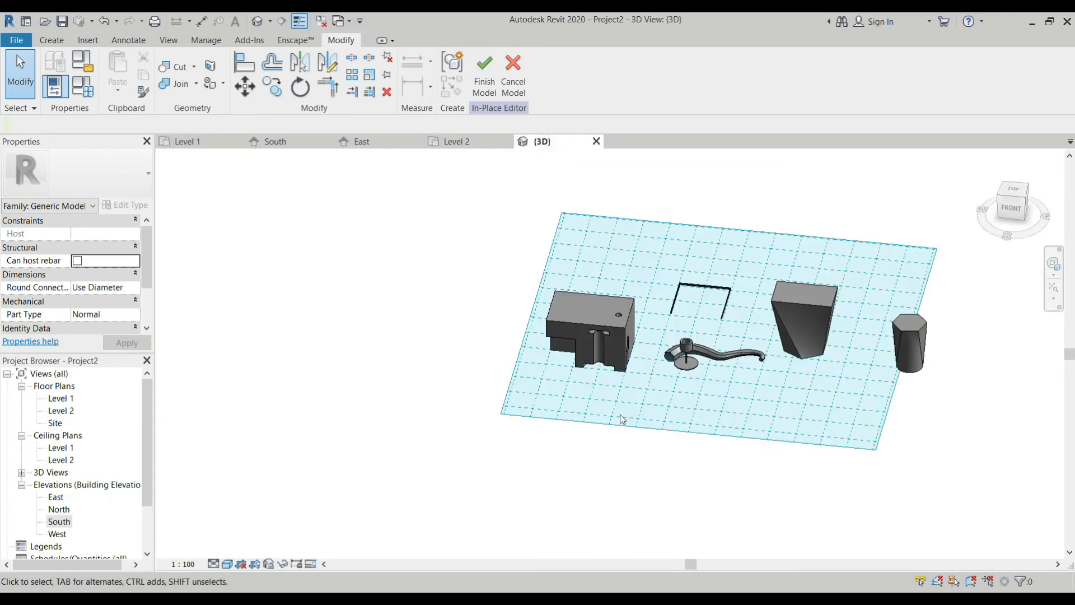
{"action": "scroll", "coordinate": [621, 381], "scroll_direction": "up", "scroll_amount": 5}
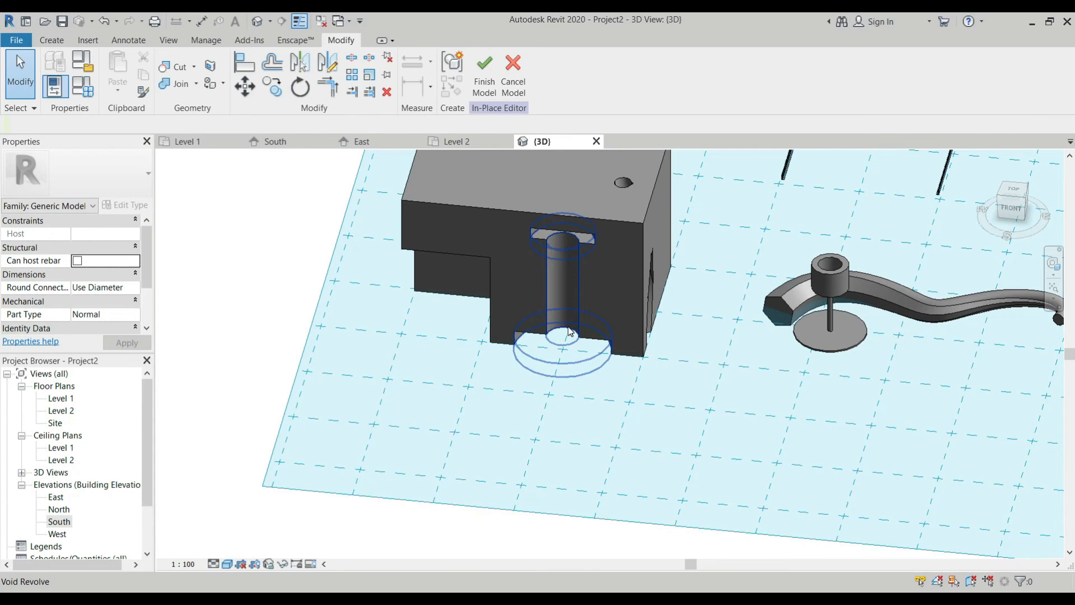
{"action": "left_click", "coordinate": [570, 336]}
{"action": "key", "text": "m"}
{"action": "key", "text": "v"}
{"action": "left_click", "coordinate": [566, 374]}
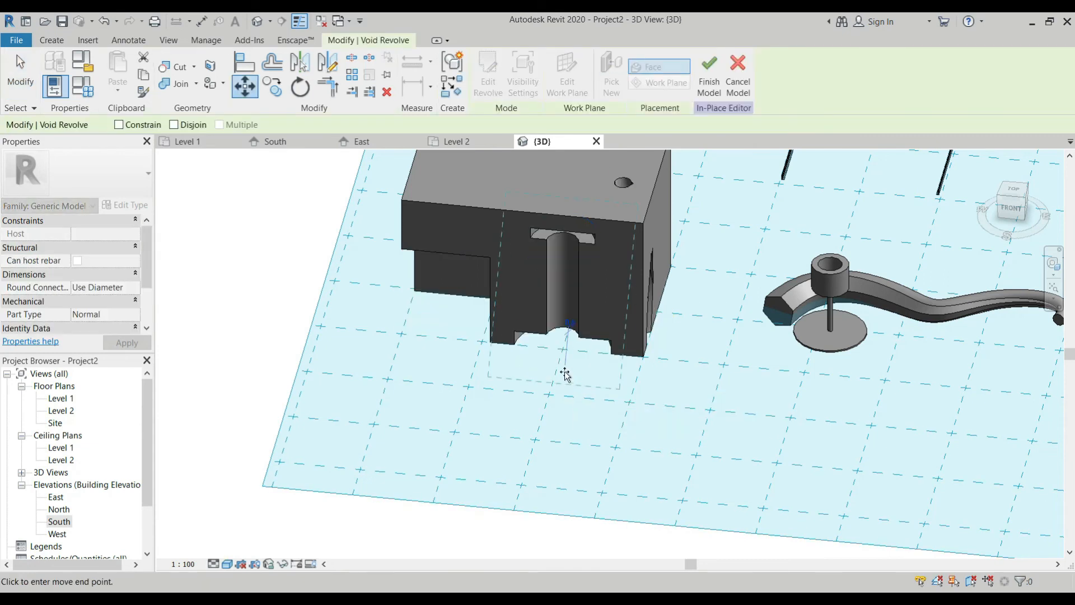
{"action": "left_click", "coordinate": [601, 376]}
{"action": "key", "text": "Escape"}
{"action": "scroll", "coordinate": [583, 372], "scroll_direction": "down", "scroll_amount": 3}
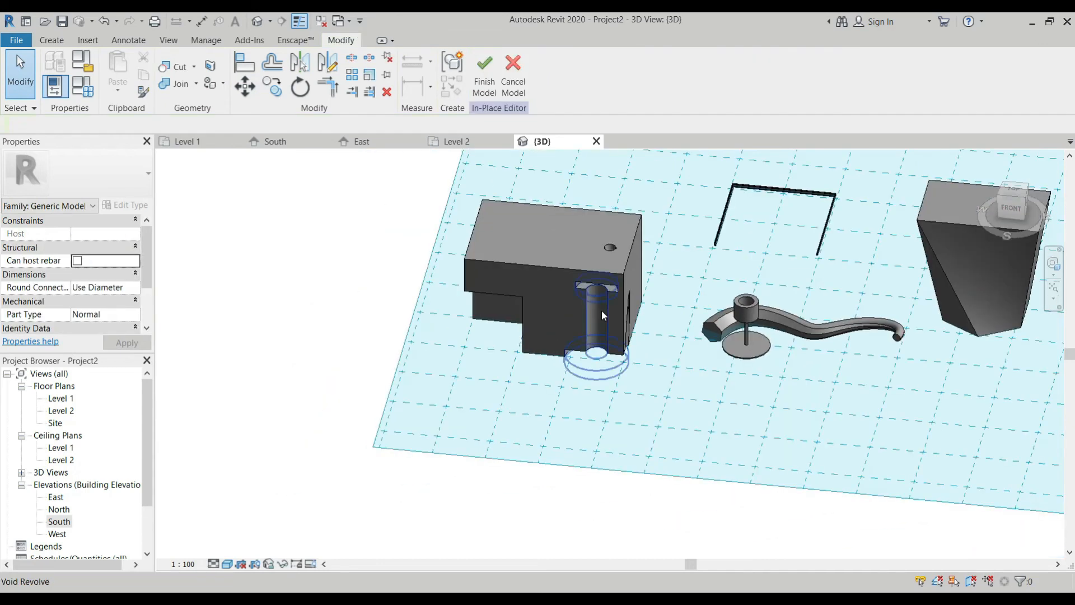
Raise the void revolve so its upper disc cuts through the top face of the box.
{"action": "left_click", "coordinate": [607, 336]}
{"action": "left_click_drag", "start_coordinate": [596, 270], "coordinate": [597, 224]}
{"action": "left_click", "coordinate": [371, 219]}
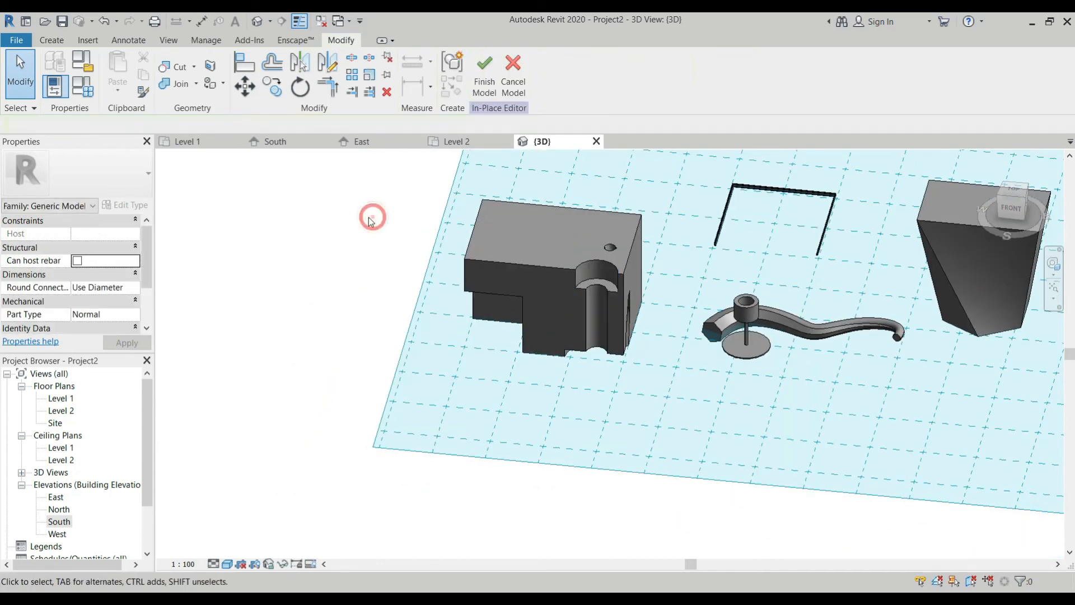
{"action": "middle_click_drag", "start_coordinate": [658, 391], "coordinate": [551, 348], "text": "shift"}
Start a void sweep and sketch an L-shaped path on Level 1, from the box's front-left notch inward and lengthwise past the right face.
{"action": "left_click", "coordinate": [51, 39]}
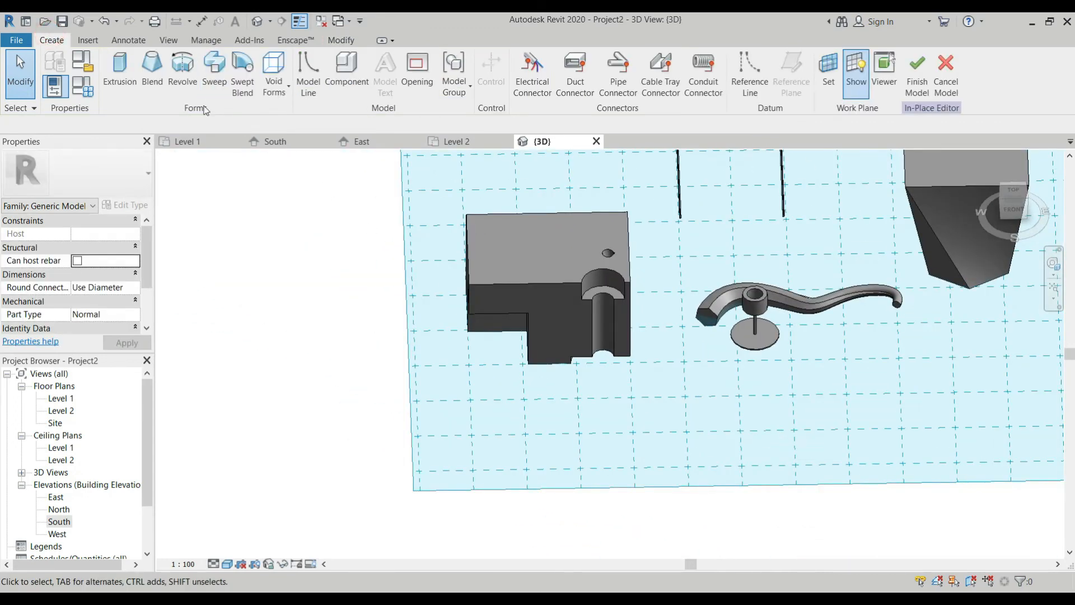
{"action": "left_click", "coordinate": [287, 91]}
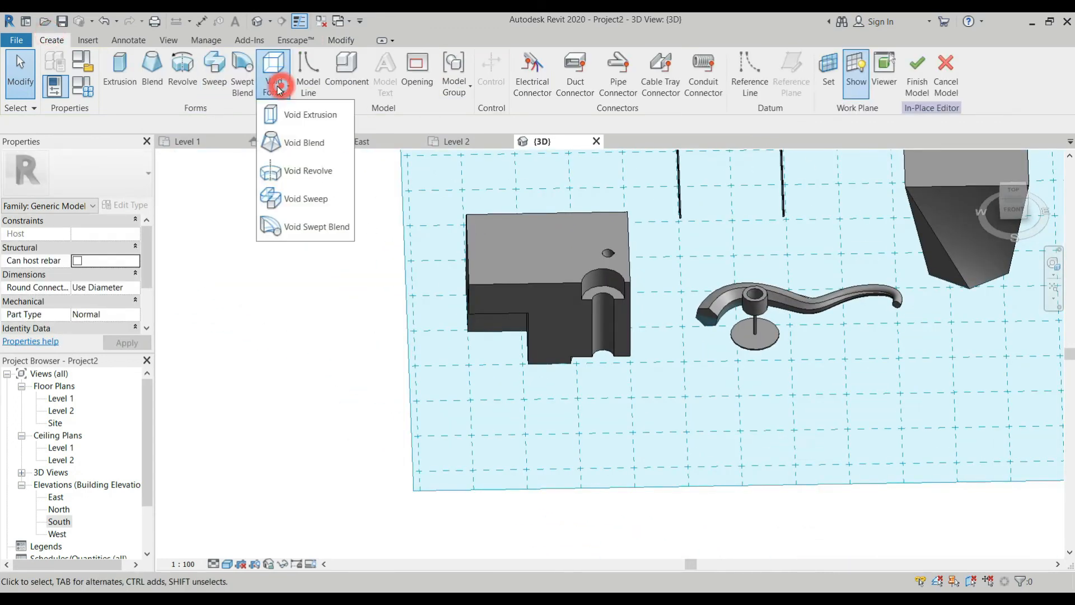
{"action": "left_click", "coordinate": [320, 203]}
{"action": "middle_click_drag", "start_coordinate": [314, 194], "coordinate": [622, 360], "text": "shift"}
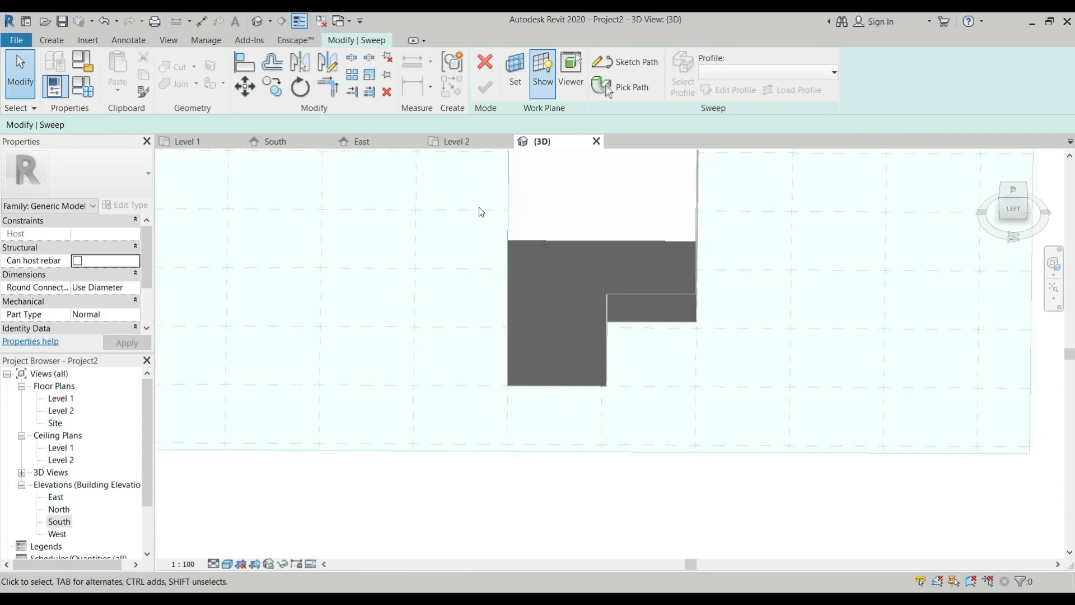
{"action": "left_click", "coordinate": [639, 66]}
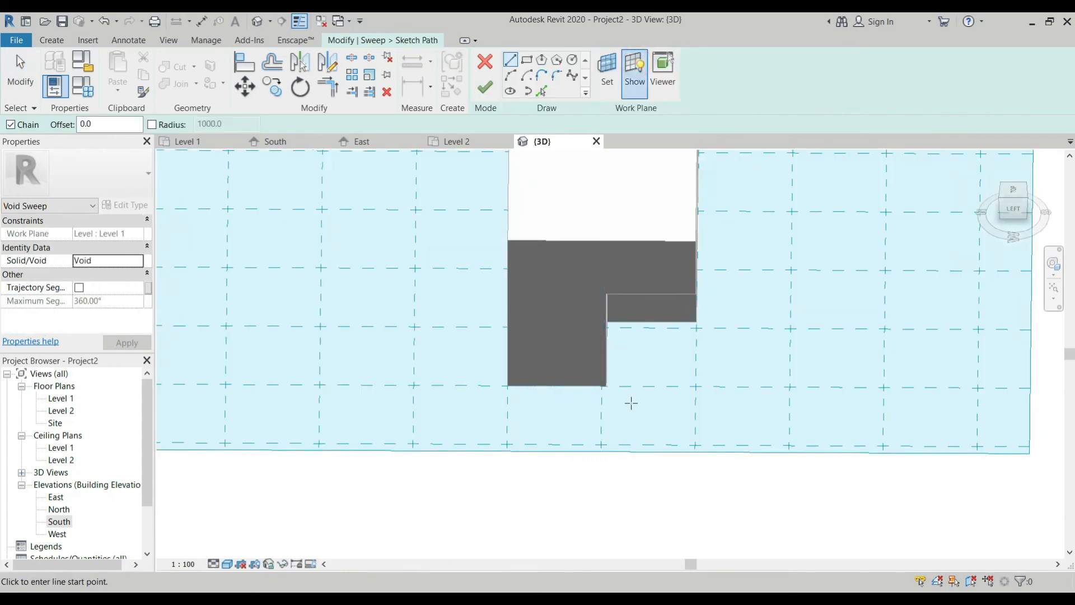
{"action": "left_click", "coordinate": [665, 367]}
{"action": "left_click", "coordinate": [559, 367]}
{"action": "left_click", "coordinate": [561, 186]}
{"action": "mouse_move", "coordinate": [645, 307]}
{"action": "middle_mouse_down"}
{"action": "mouse_move", "coordinate": [489, 238]}
{"action": "mouse_move", "coordinate": [540, 319]}
{"action": "mouse_move", "coordinate": [451, 214]}
{"action": "mouse_move", "coordinate": [245, 291]}
{"action": "mouse_move", "coordinate": [283, 291]}
{"action": "mouse_move", "coordinate": [238, 322]}
{"action": "middle_mouse_up"}
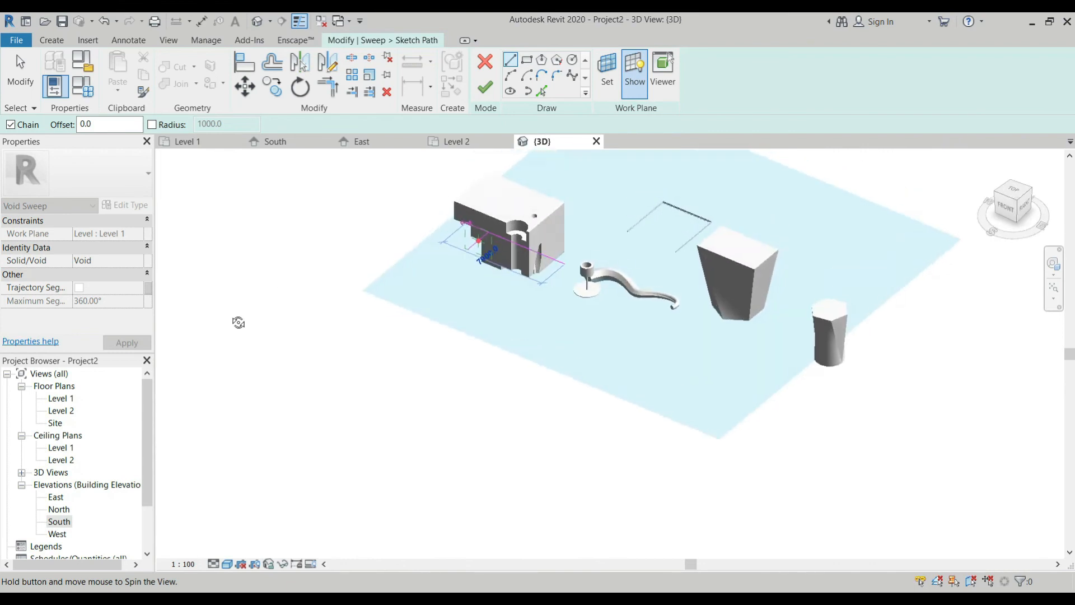
{"action": "scroll", "coordinate": [423, 168], "scroll_direction": "up", "scroll_amount": 2}
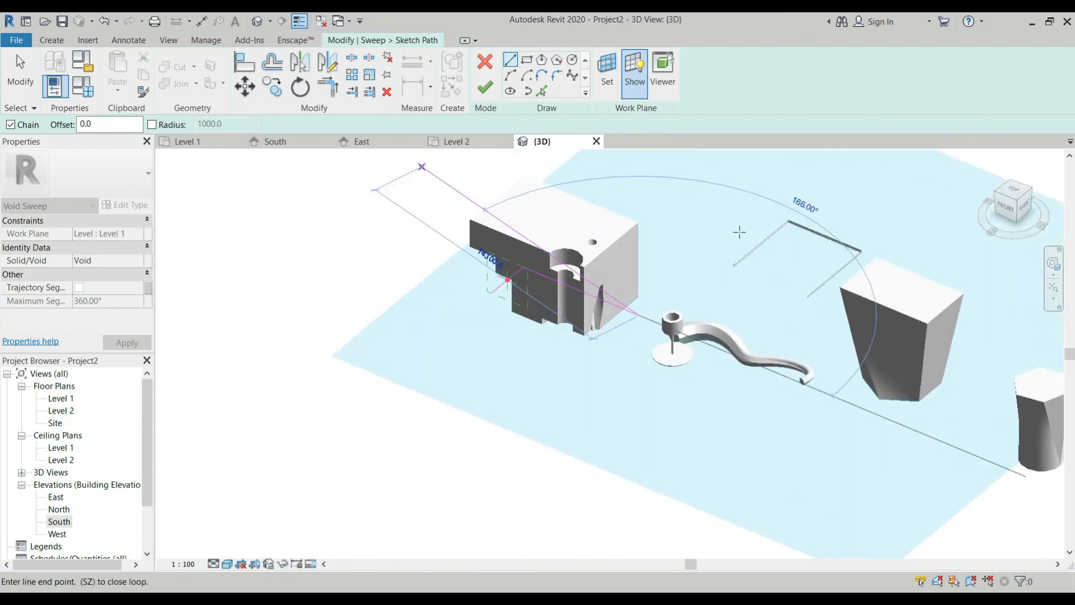
{"action": "left_click", "coordinate": [485, 88]}
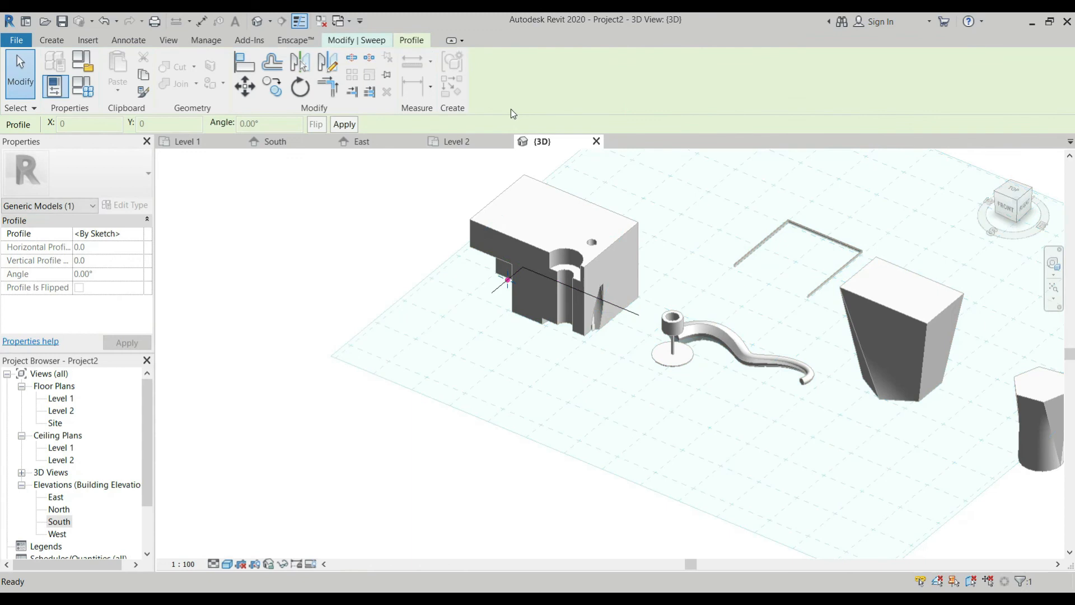
Sketch a circular sweep profile with a 600 mm radius centred on the path's profile plane, and finish the void sweep.
{"action": "middle_click_drag", "start_coordinate": [544, 338], "coordinate": [661, 228], "text": "shift"}
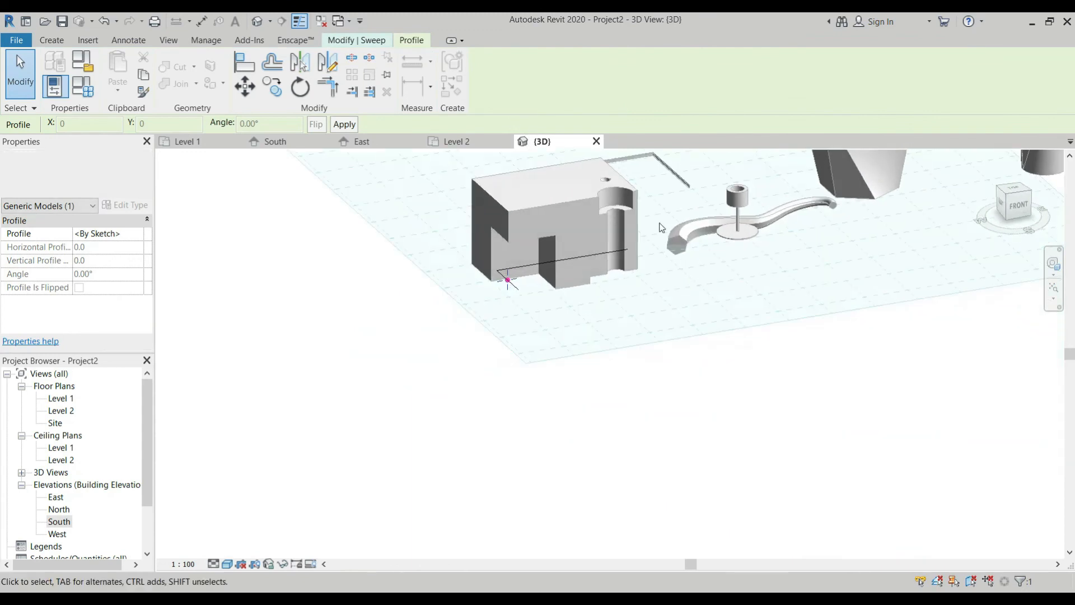
{"action": "left_click", "coordinate": [380, 40]}
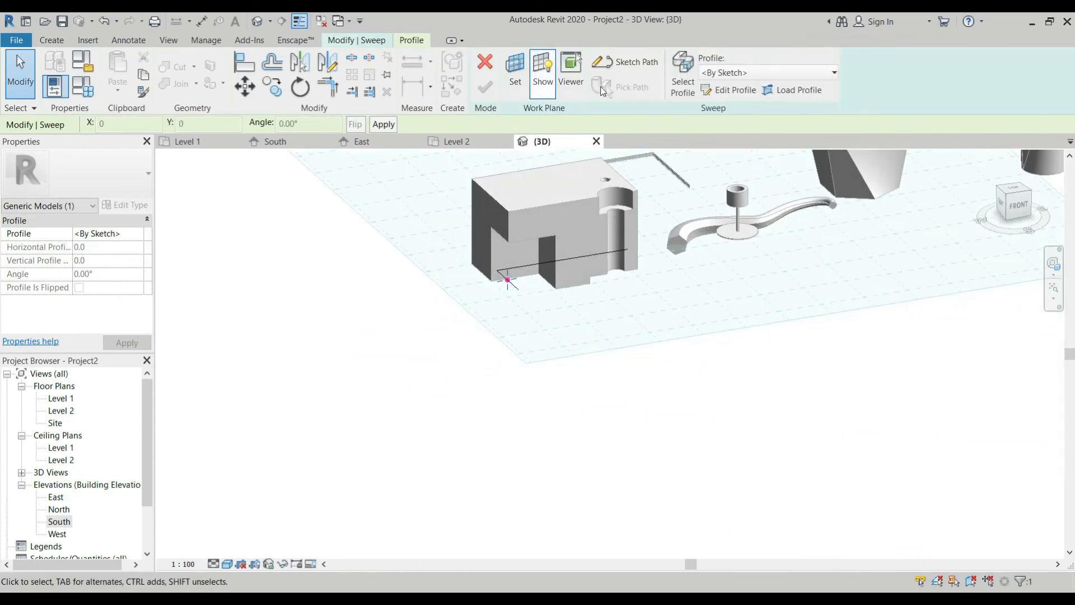
{"action": "left_click", "coordinate": [730, 91]}
{"action": "scroll", "coordinate": [507, 280], "scroll_direction": "up", "scroll_amount": 5}
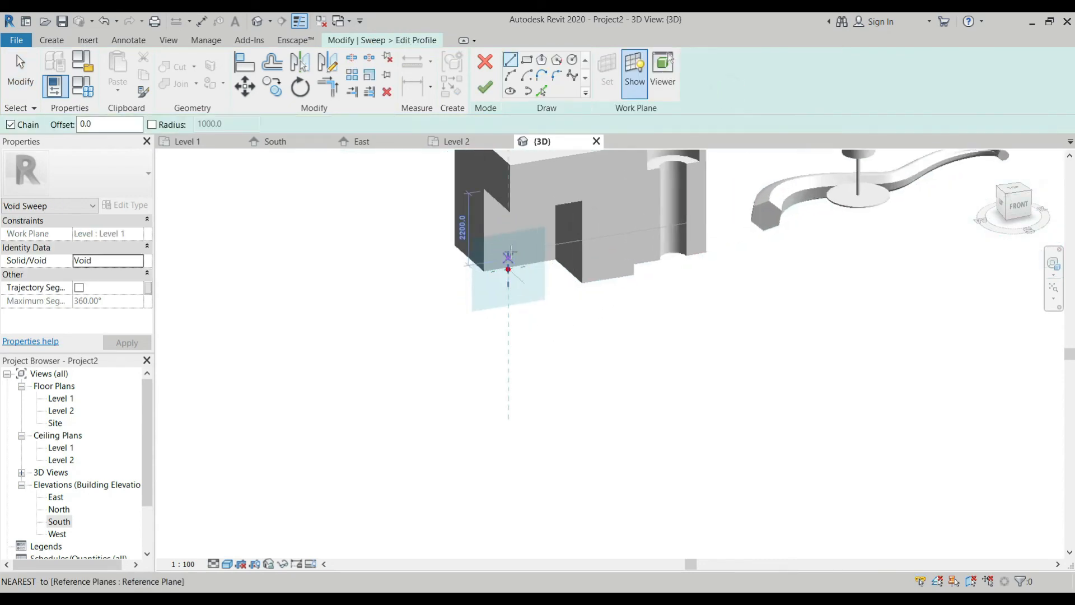
{"action": "left_click", "coordinate": [571, 59]}
{"action": "left_click", "coordinate": [504, 289]}
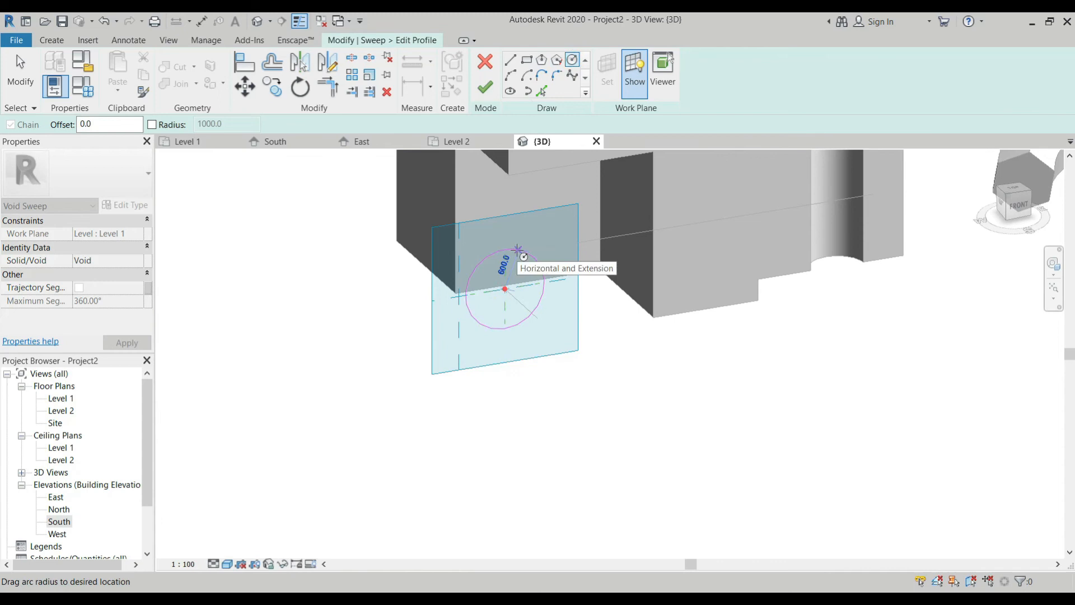
{"action": "left_click", "coordinate": [505, 250]}
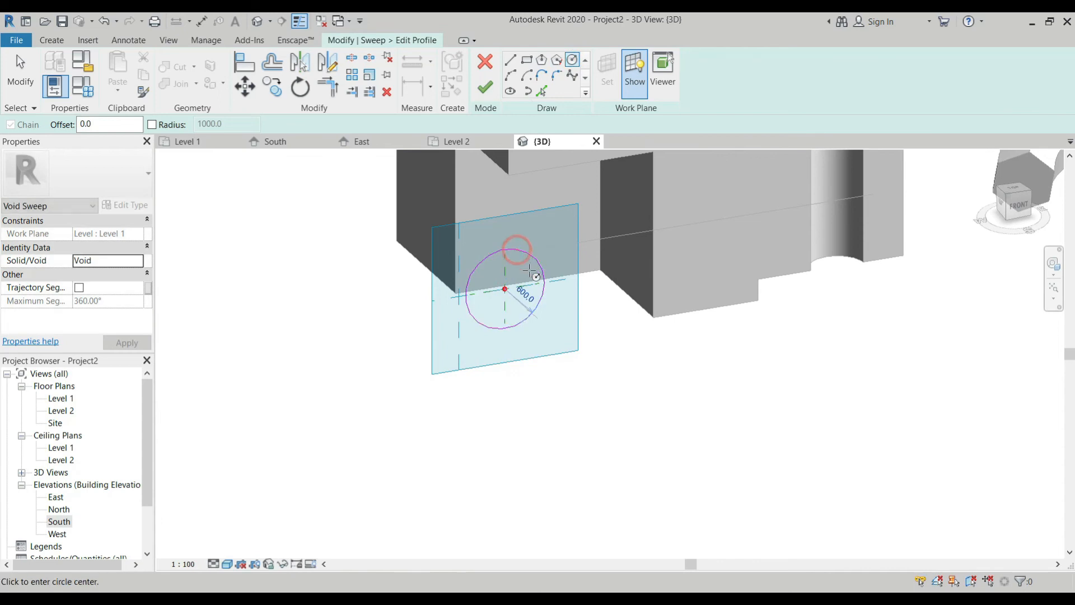
{"action": "left_click", "coordinate": [485, 93]}
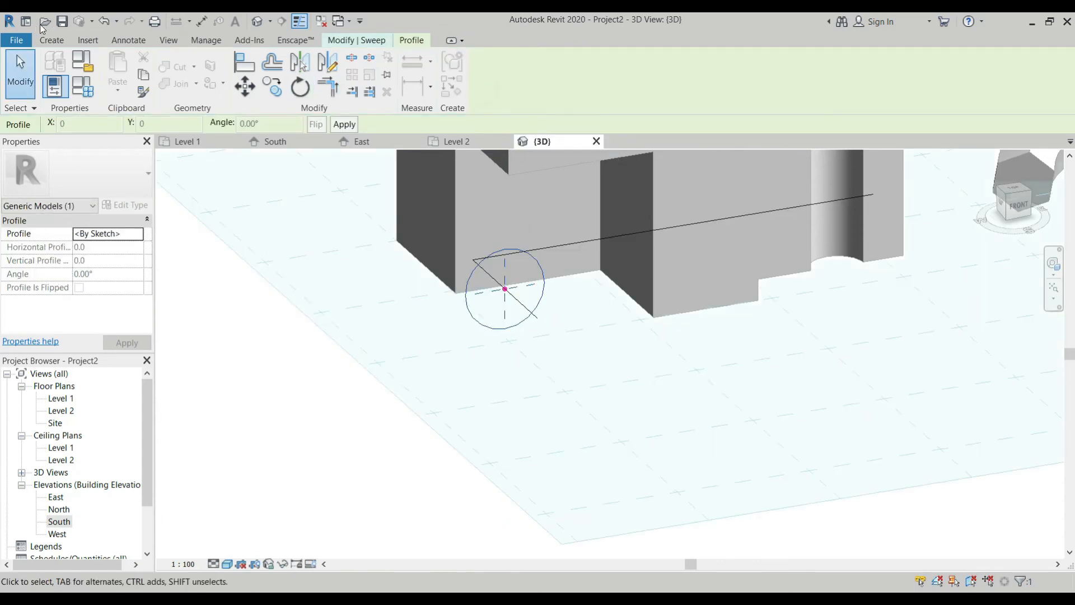
{"action": "left_click", "coordinate": [371, 42]}
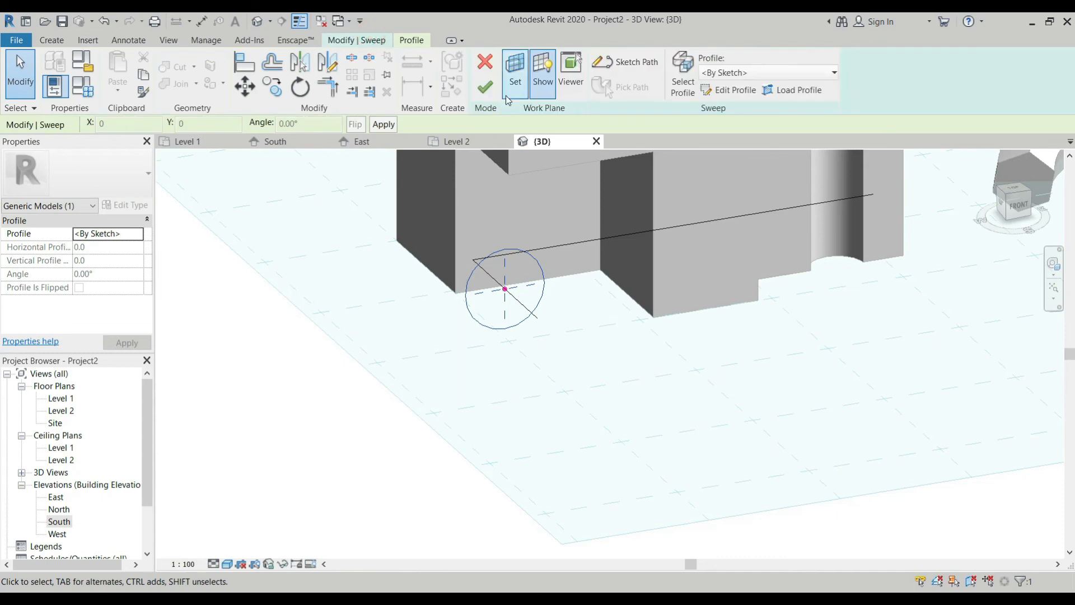
{"action": "left_click", "coordinate": [489, 94]}
Move the void sweep up from the base into the box and check the round openings from the right and front.
{"action": "middle_click_drag", "start_coordinate": [538, 358], "coordinate": [621, 364], "text": "shift"}
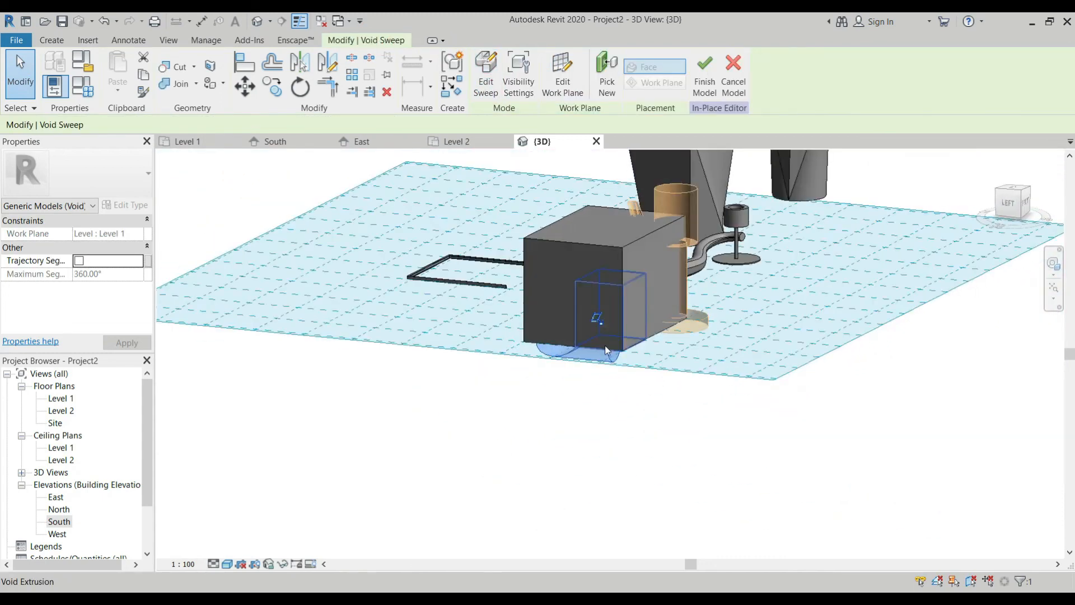
{"action": "scroll", "coordinate": [626, 369], "scroll_direction": "up", "scroll_amount": 4}
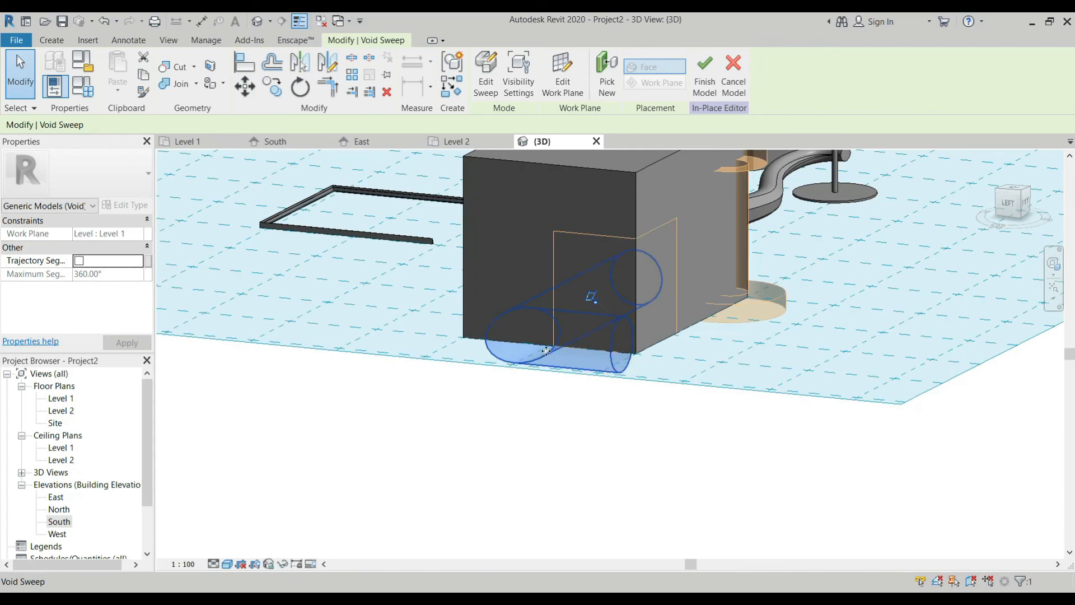
{"action": "key", "text": "v"}
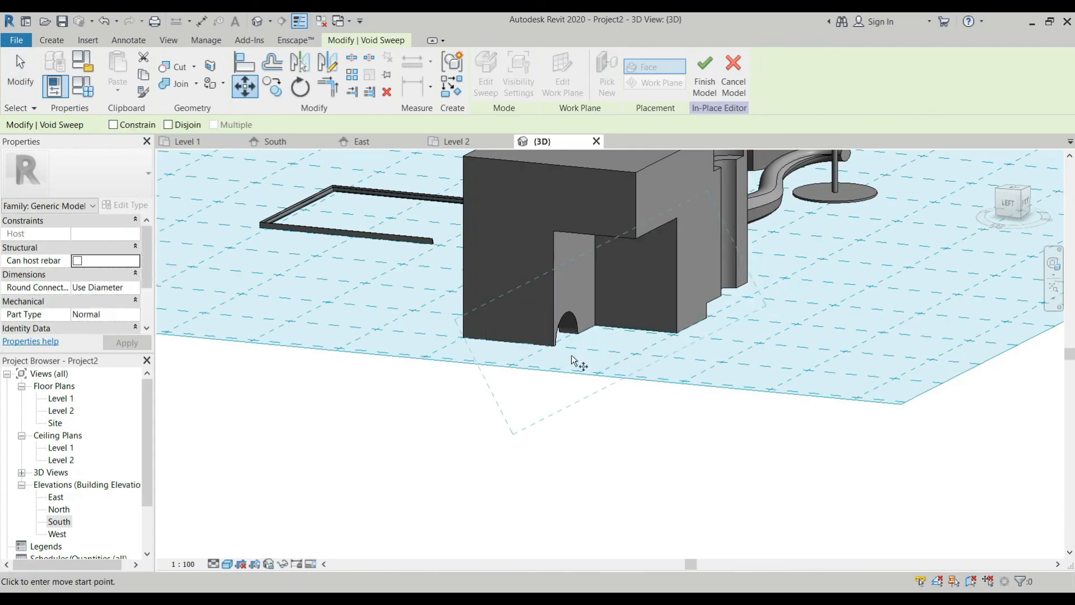
{"action": "left_click", "coordinate": [529, 343]}
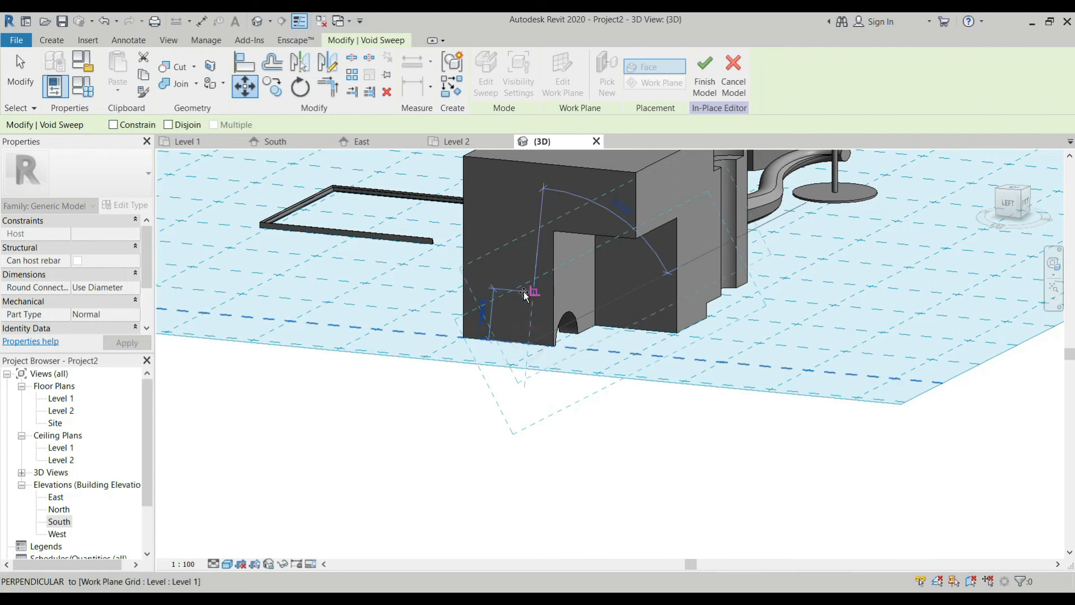
{"action": "left_click", "coordinate": [524, 295]}
{"action": "scroll", "coordinate": [526, 300], "scroll_direction": "down", "scroll_amount": 3}
{"action": "middle_click_drag", "start_coordinate": [700, 335], "coordinate": [660, 289], "text": "shift"}
{"action": "left_click", "coordinate": [405, 197]}
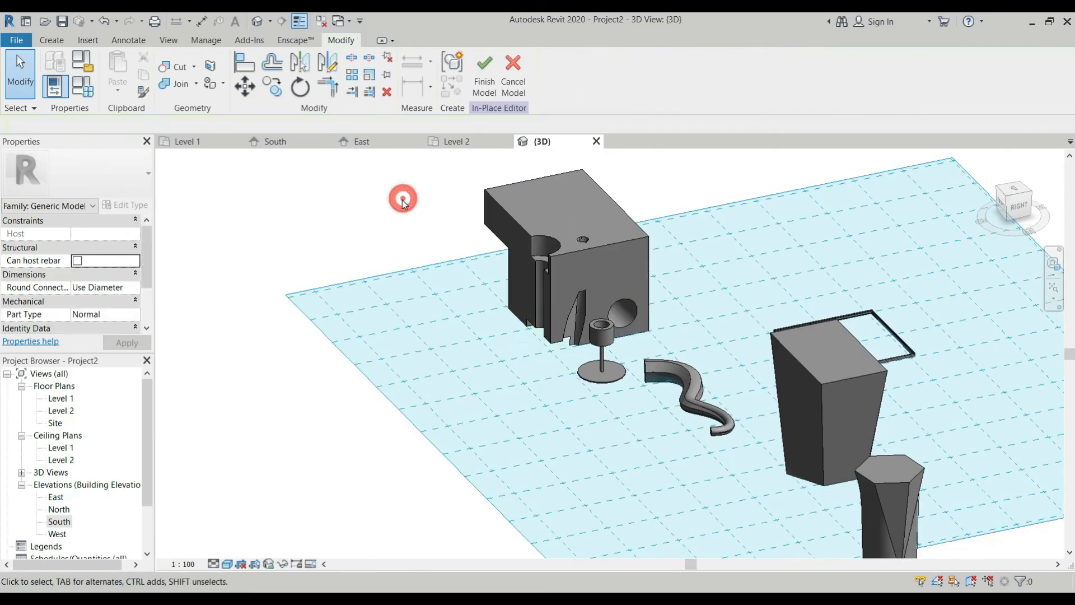
{"action": "middle_click_drag", "start_coordinate": [583, 263], "coordinate": [780, 249], "text": "shift"}
{"action": "scroll", "coordinate": [467, 294], "scroll_direction": "up", "scroll_amount": 5}
{"action": "scroll", "coordinate": [535, 286], "scroll_direction": "down", "scroll_amount": 3}
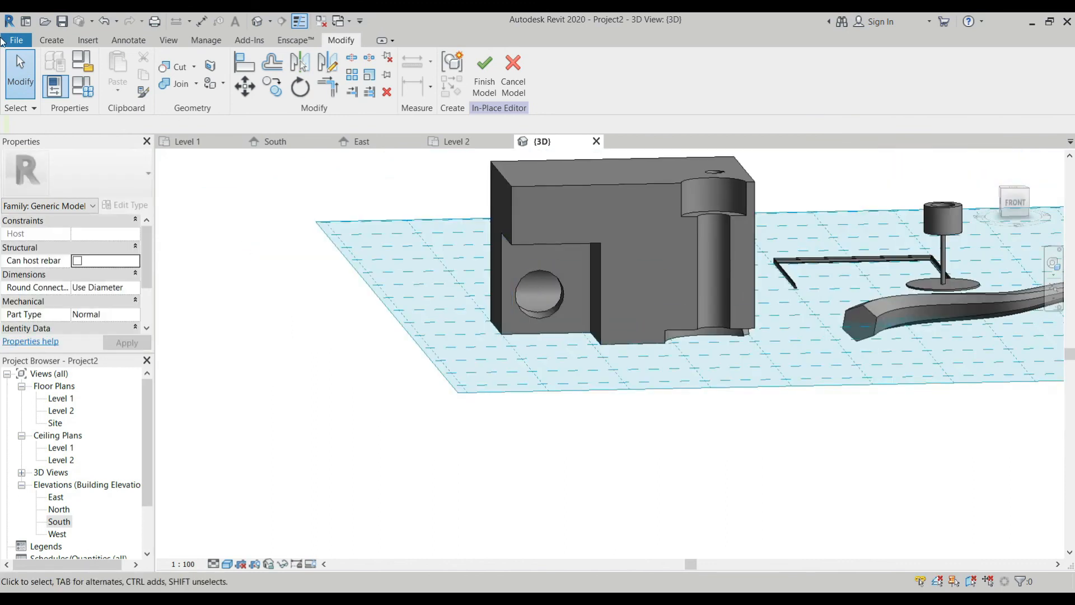
Start a void swept blend and sketch a spline path on the South elevation, from below the box up past its upper right side.
{"action": "left_click", "coordinate": [51, 41]}
{"action": "left_click", "coordinate": [274, 84]}
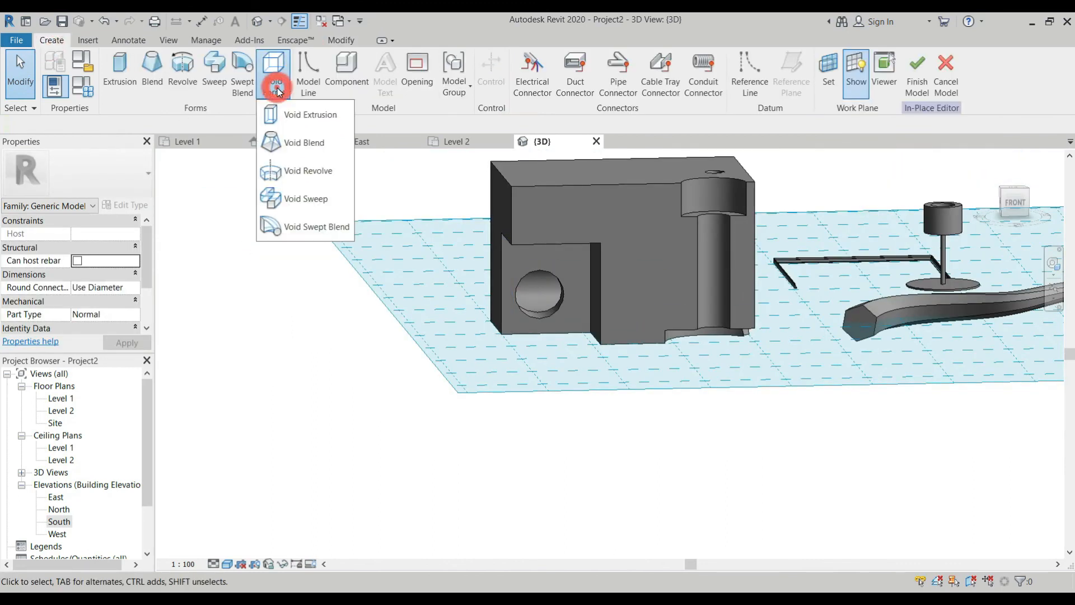
{"action": "left_click", "coordinate": [316, 226]}
{"action": "middle_click_drag", "start_coordinate": [610, 302], "coordinate": [566, 207], "text": "shift"}
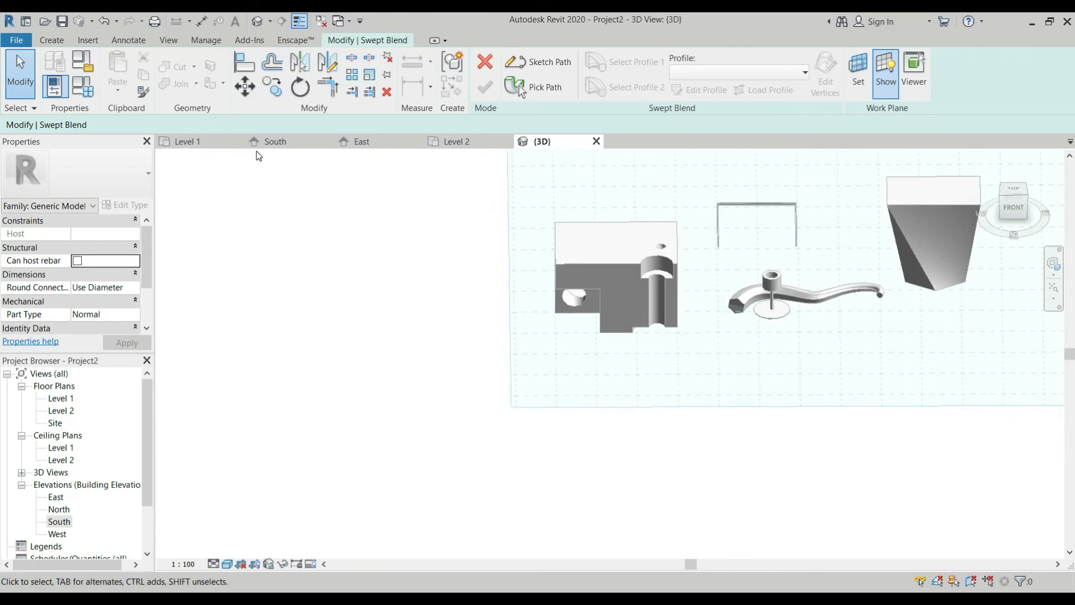
{"action": "left_click", "coordinate": [285, 136]}
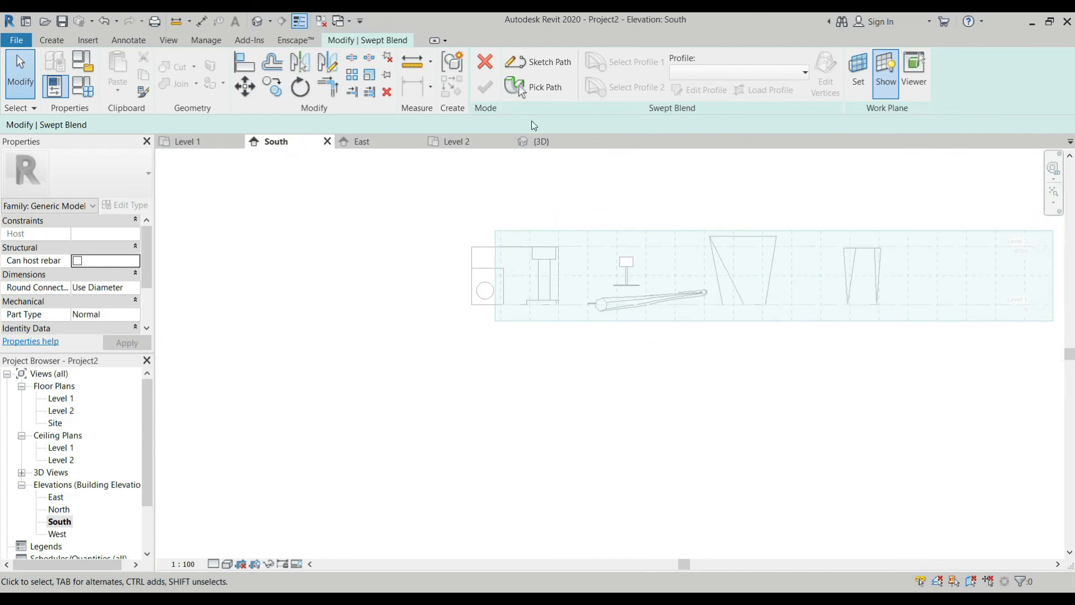
{"action": "left_click", "coordinate": [526, 59]}
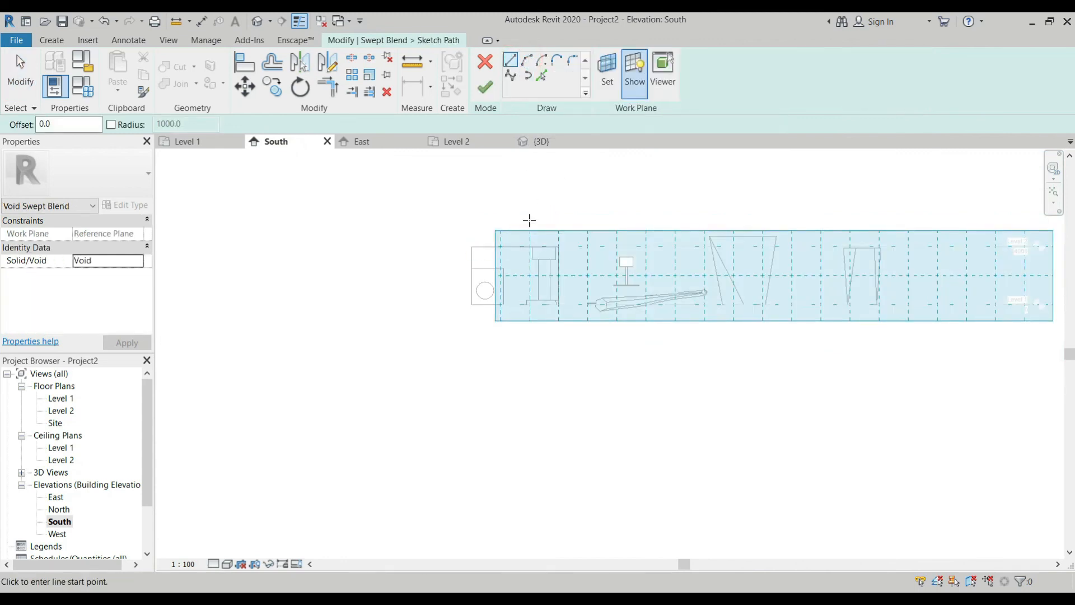
{"action": "scroll", "coordinate": [504, 252], "scroll_direction": "up", "scroll_amount": 3}
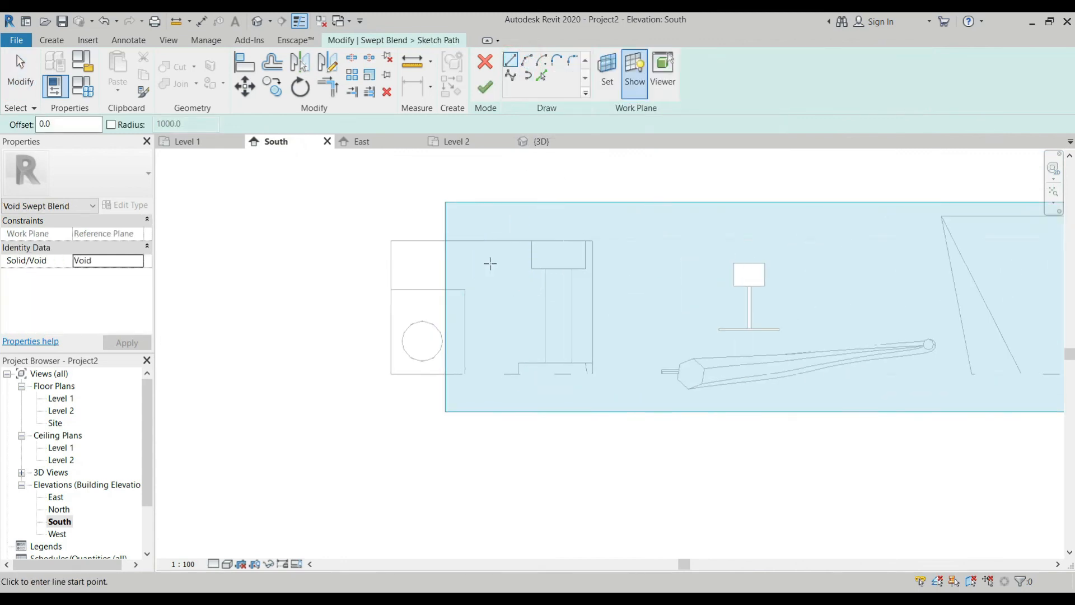
{"action": "left_click", "coordinate": [510, 75]}
{"action": "left_click", "coordinate": [504, 396]}
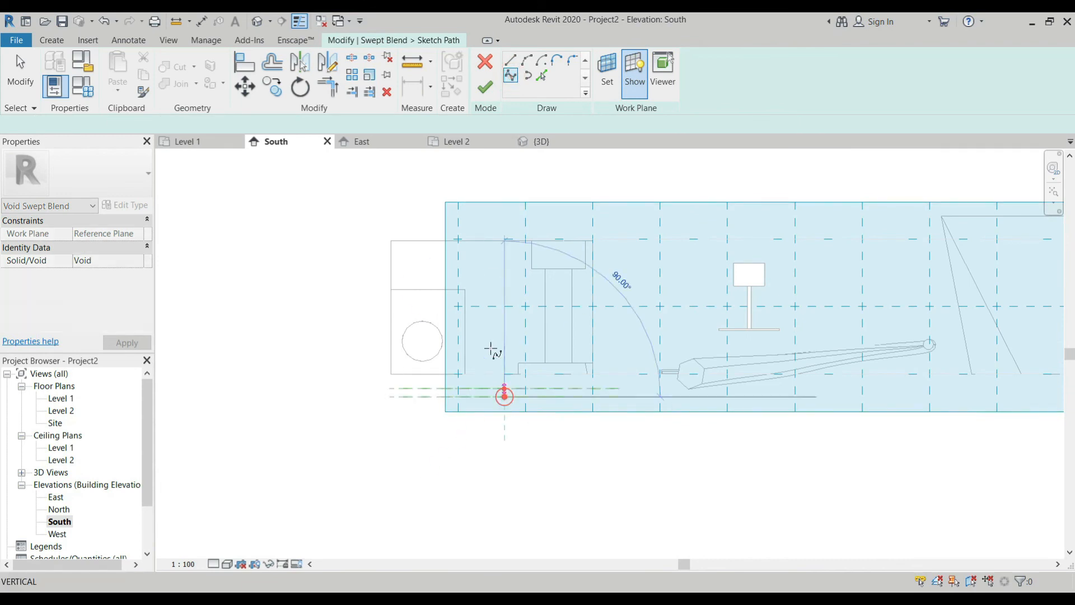
{"action": "left_click", "coordinate": [480, 307]}
{"action": "left_click", "coordinate": [508, 230]}
{"action": "left_click", "coordinate": [639, 274]}
{"action": "left_click", "coordinate": [639, 229]}
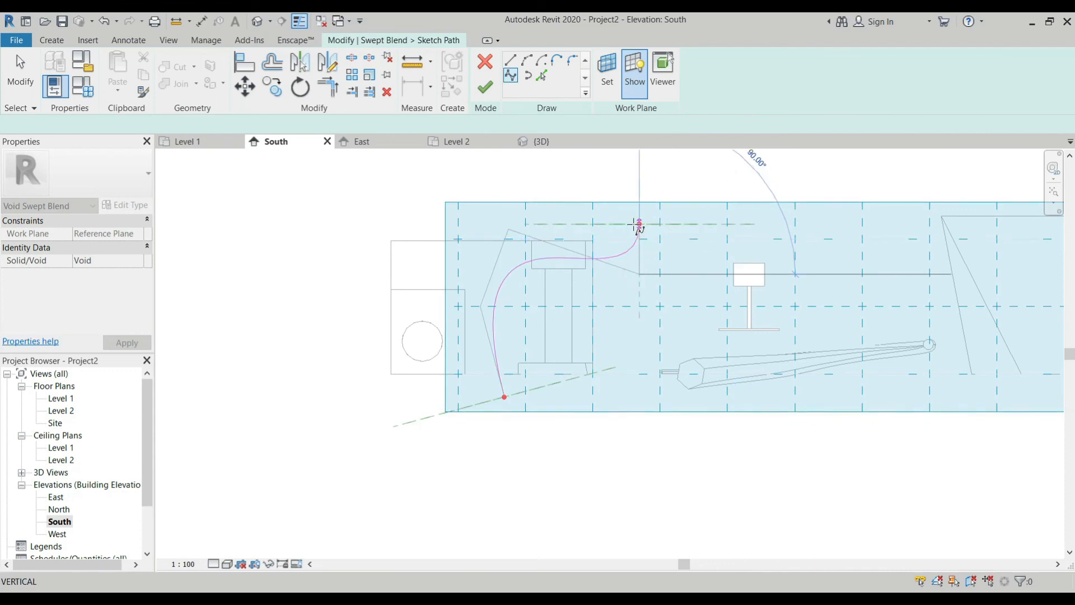
{"action": "left_click", "coordinate": [484, 88]}
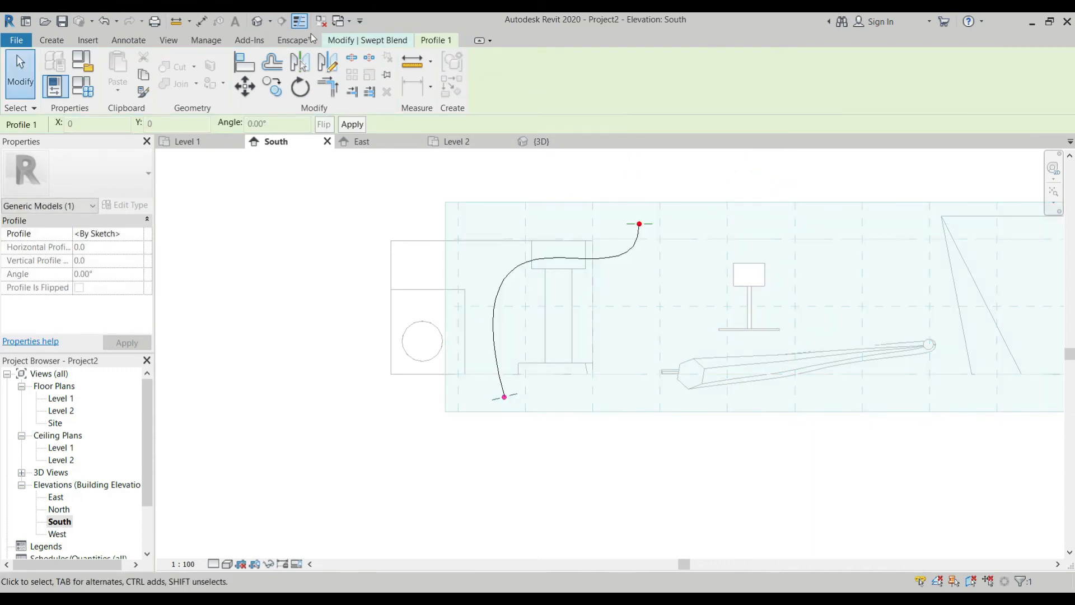
Sketch a six-sided polygon as Profile 1 in the 3D view, centred on the path's lower end, and finish the profile.
{"action": "left_click", "coordinate": [374, 40]}
{"action": "left_click", "coordinate": [643, 65]}
{"action": "left_click", "coordinate": [711, 90]}
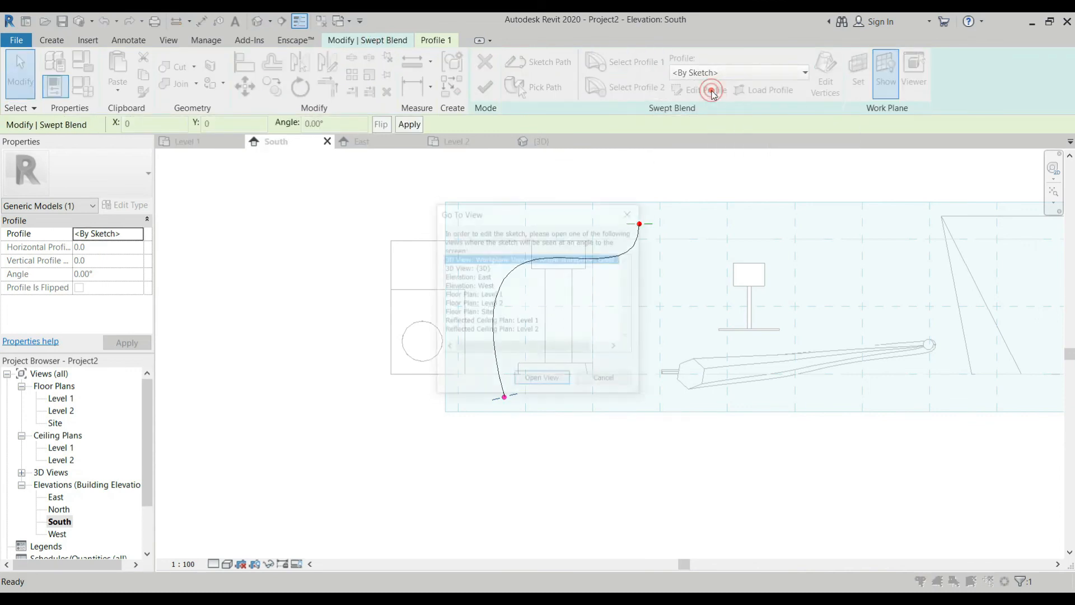
{"action": "left_click", "coordinate": [479, 269]}
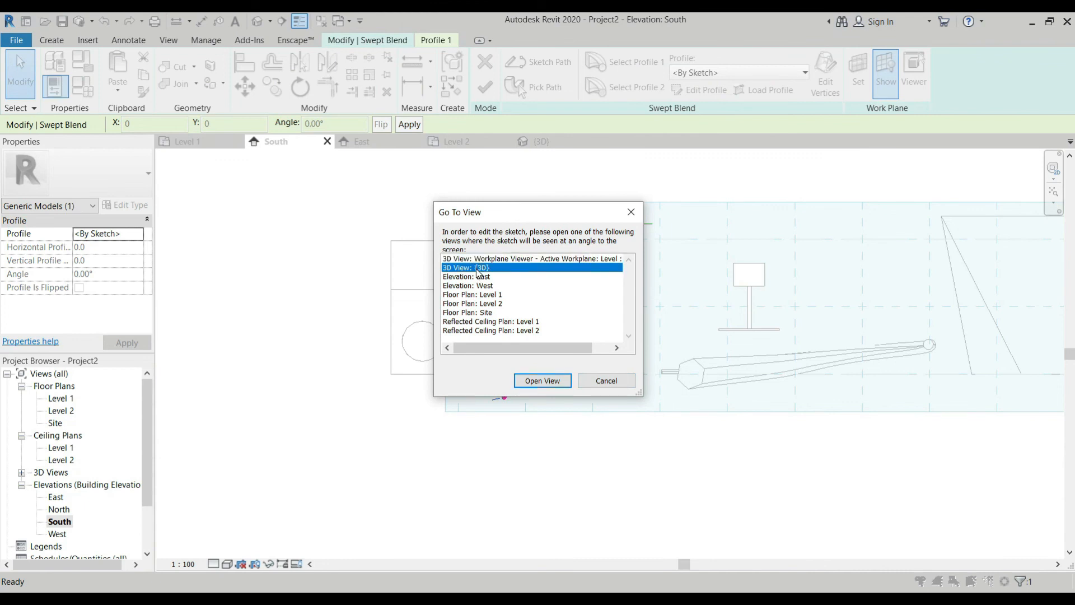
{"action": "left_click", "coordinate": [551, 386]}
{"action": "scroll", "coordinate": [621, 344], "scroll_direction": "up", "scroll_amount": 4}
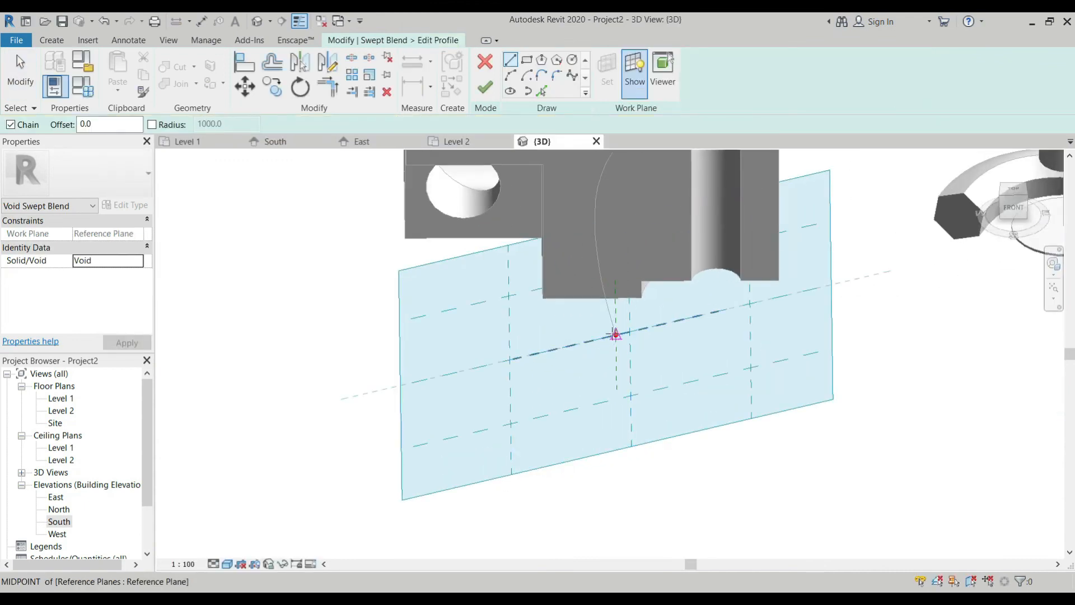
{"action": "left_click", "coordinate": [542, 60]}
{"action": "left_click", "coordinate": [615, 334]}
{"action": "left_click", "coordinate": [651, 293]}
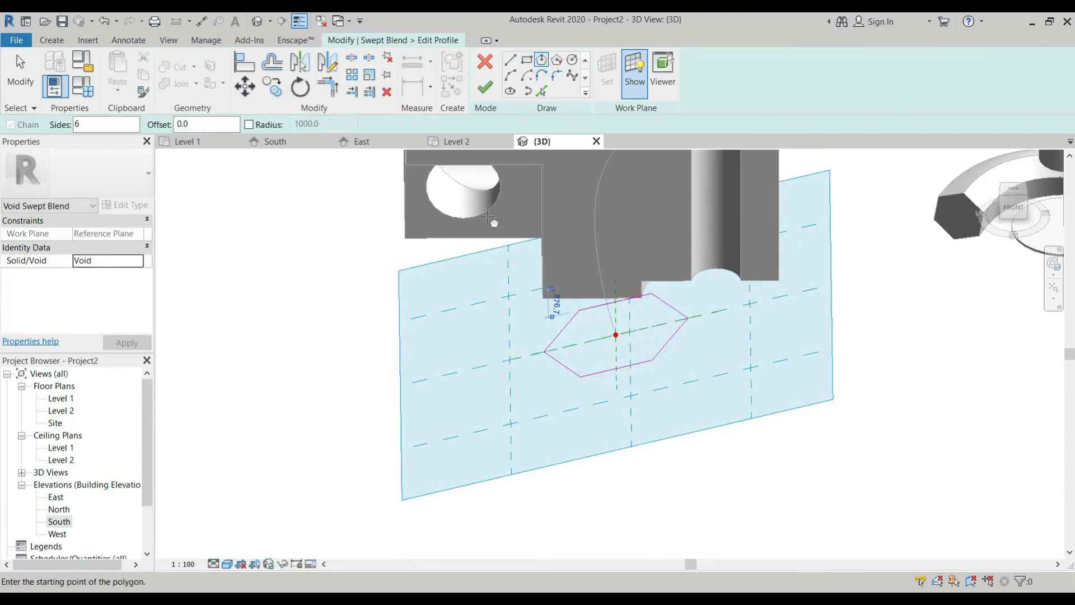
{"action": "left_click", "coordinate": [486, 88]}
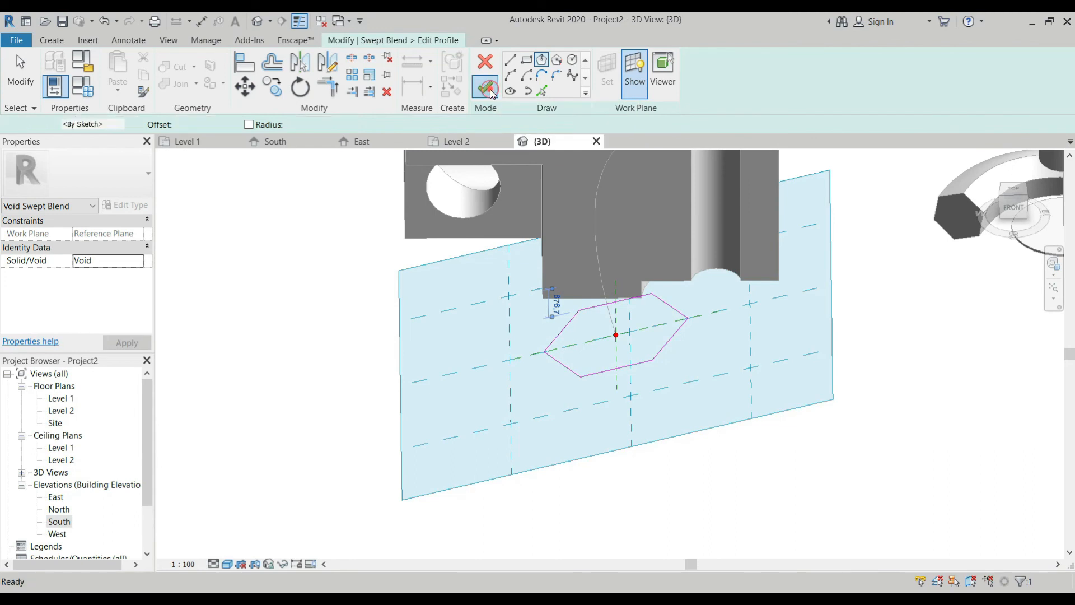
Sketch a circle as Profile 2, centred on the path's upper end, and finish the profile.
{"action": "left_click", "coordinate": [616, 86]}
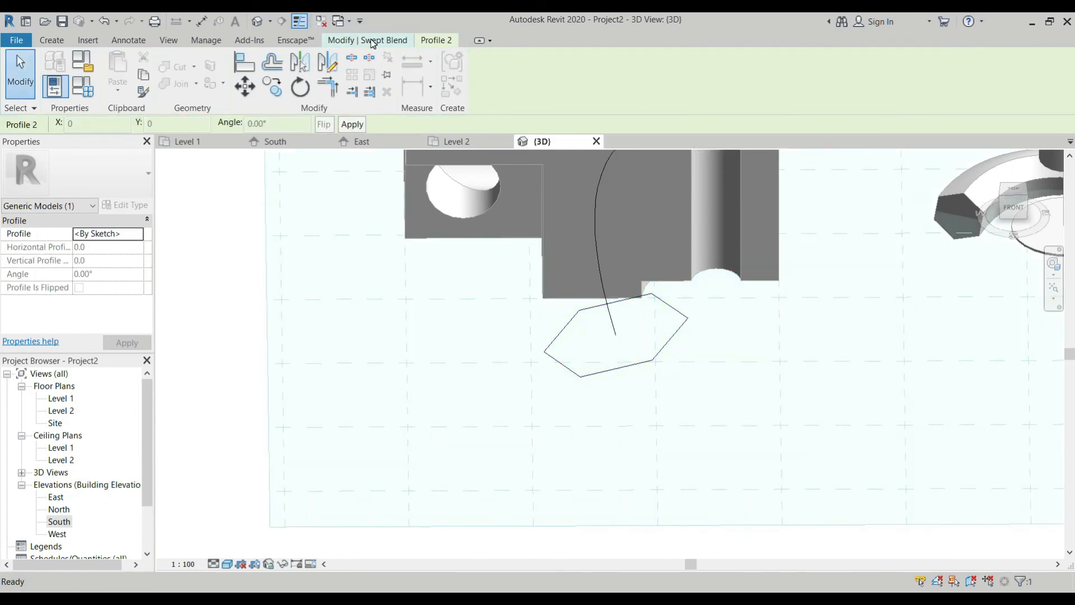
{"action": "left_click", "coordinate": [424, 37]}
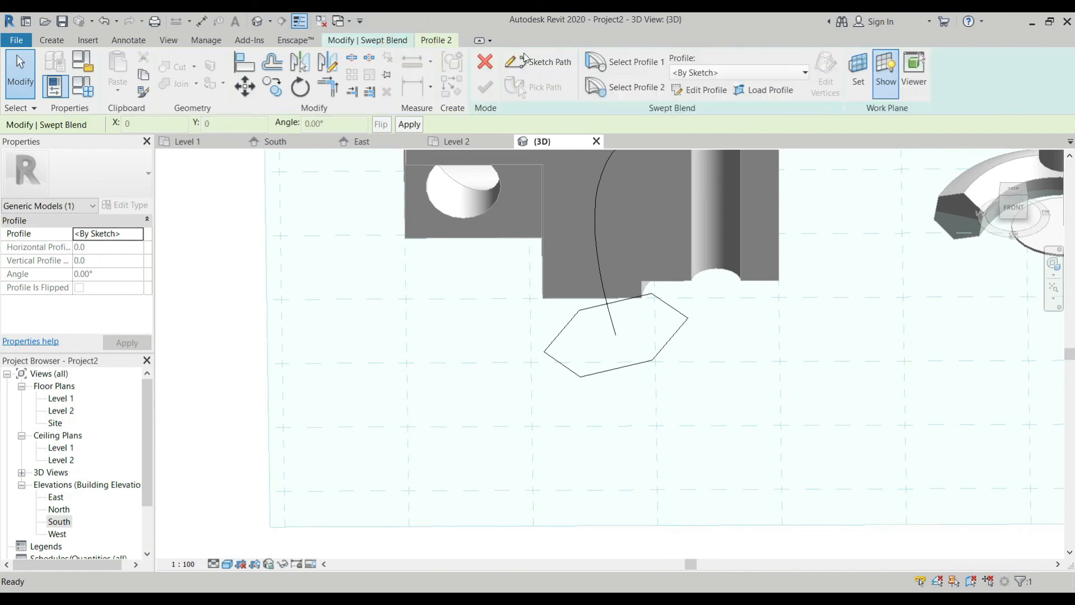
{"action": "left_click", "coordinate": [707, 90]}
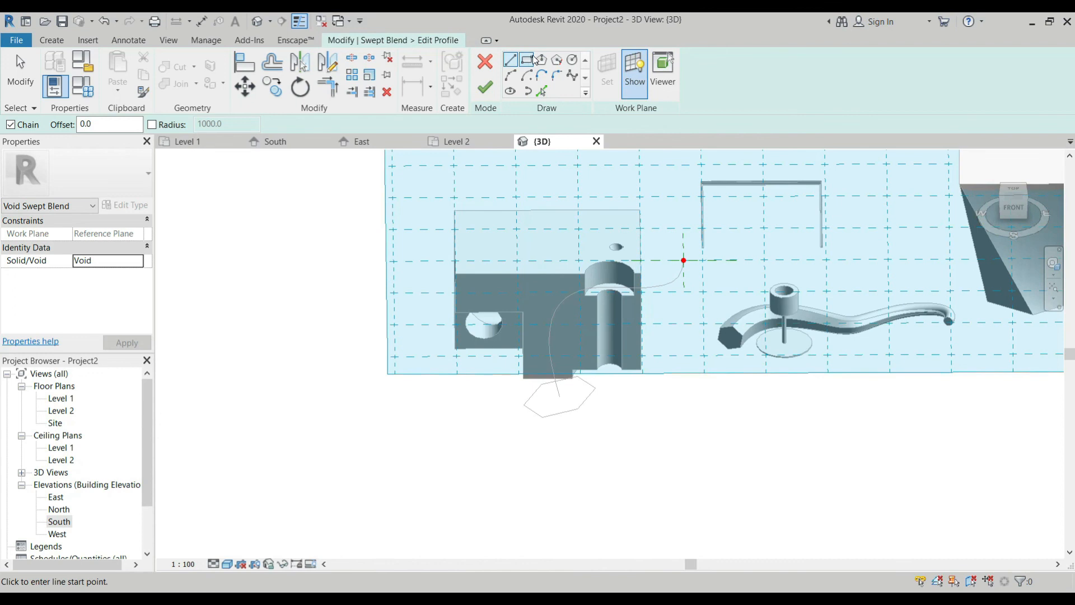
{"action": "left_click", "coordinate": [572, 60]}
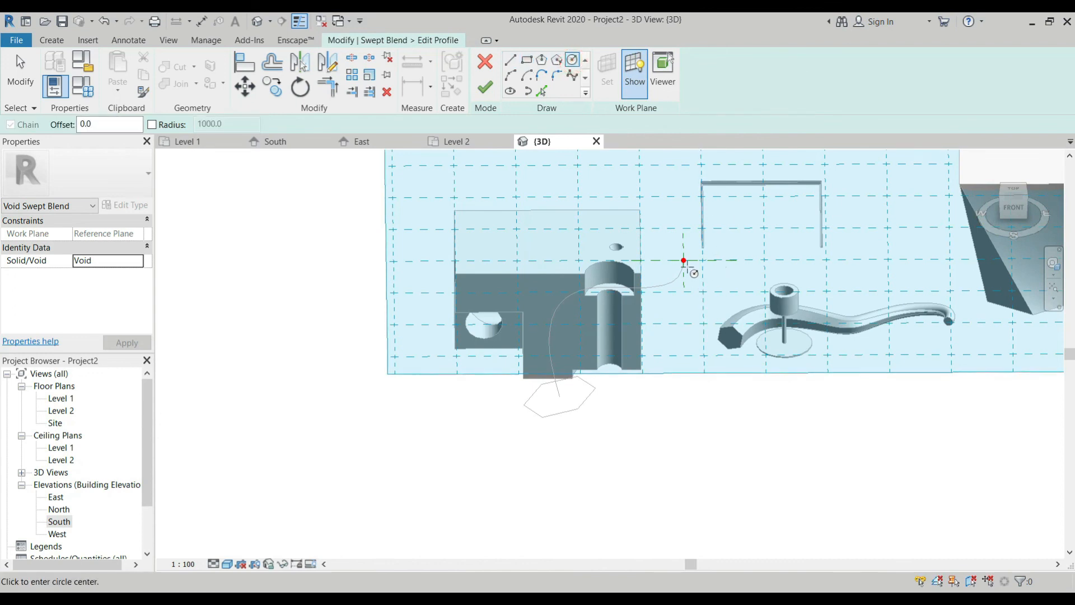
{"action": "left_click", "coordinate": [689, 247]}
{"action": "left_click", "coordinate": [482, 88]}
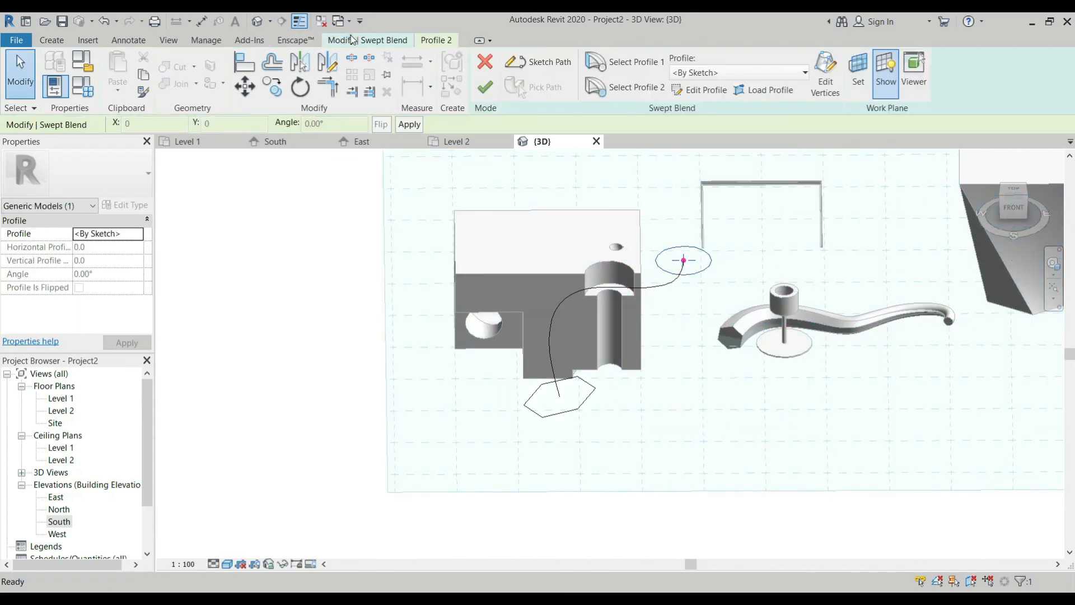
Try to finish the void swept blend and delete the element that it could not build.
{"action": "left_click", "coordinate": [484, 88]}
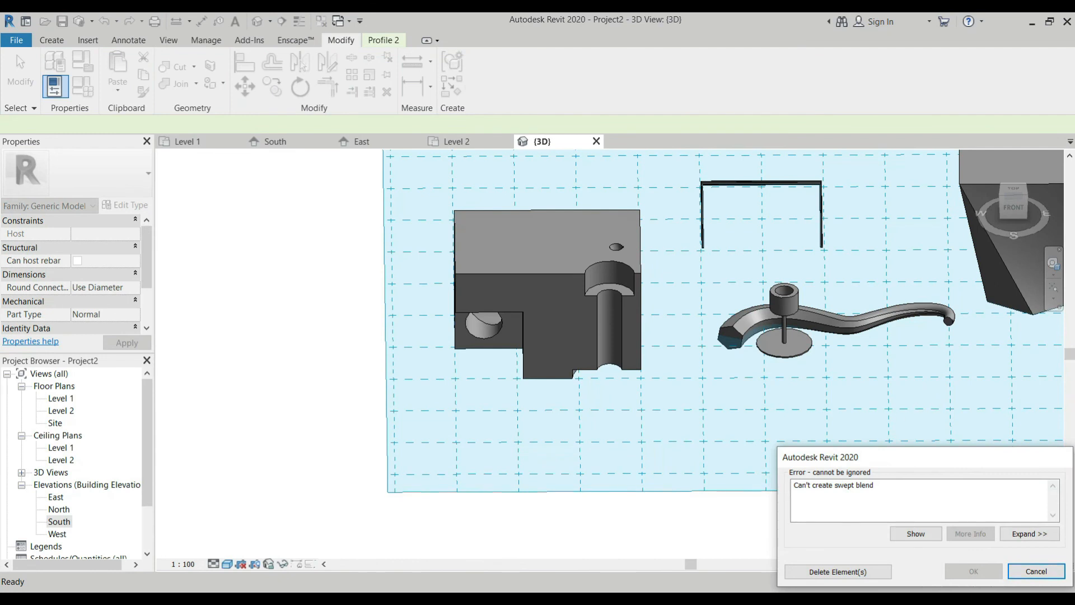
{"action": "left_click", "coordinate": [838, 571]}
{"action": "scroll", "coordinate": [697, 316], "scroll_direction": "down", "scroll_amount": 3}
{"action": "middle_click_drag", "start_coordinate": [698, 317], "coordinate": [656, 395], "text": "shift"}
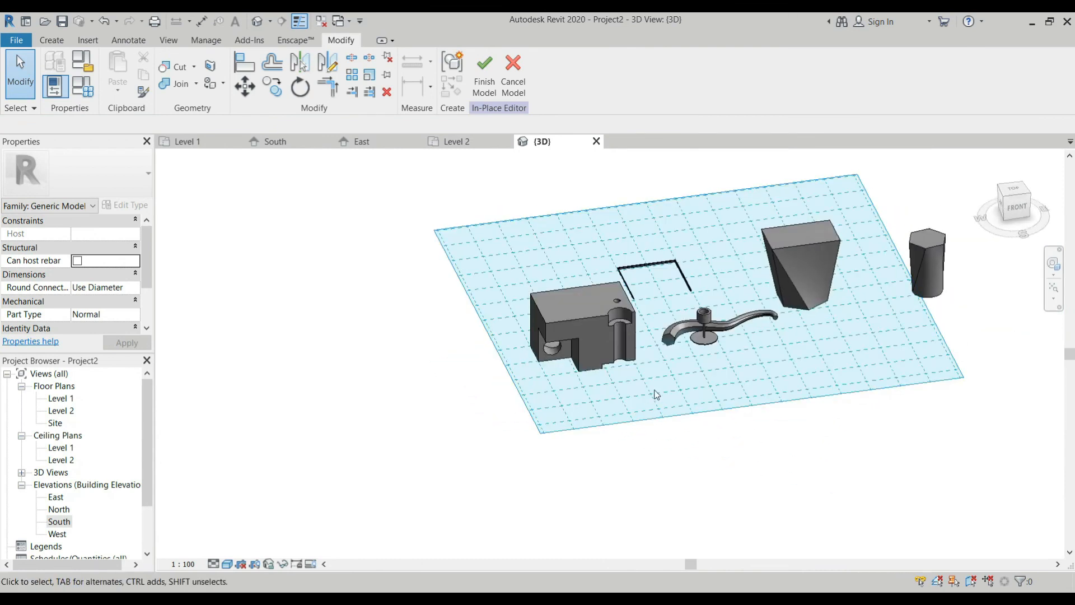
Start a new void swept blend and sketch a gentler S-shaped spline path on the South elevation, from below the box to above its top.
{"action": "left_click", "coordinate": [306, 147]}
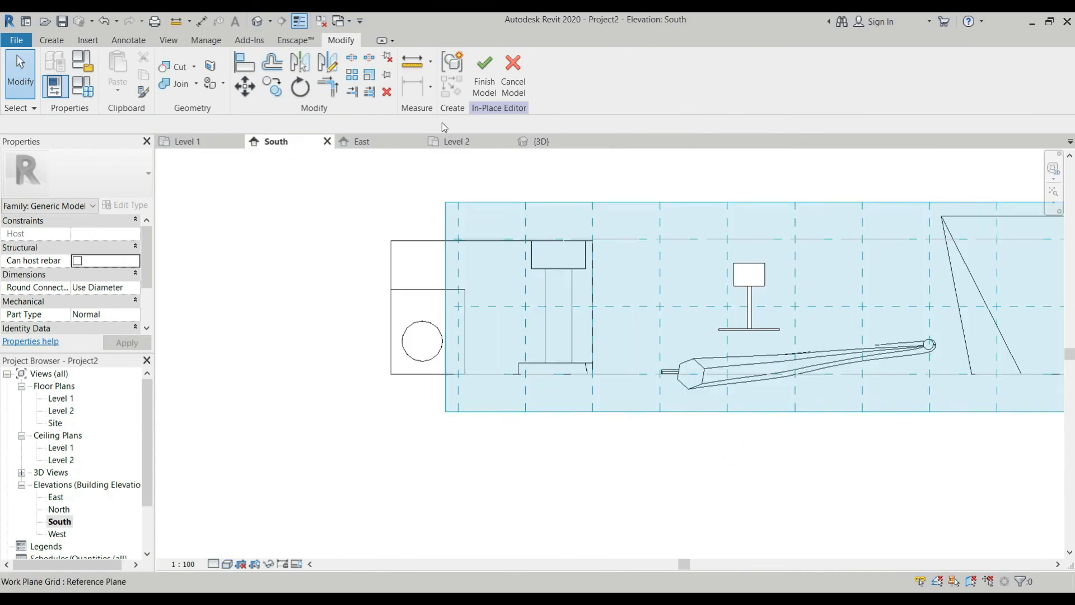
{"action": "left_click", "coordinate": [52, 40]}
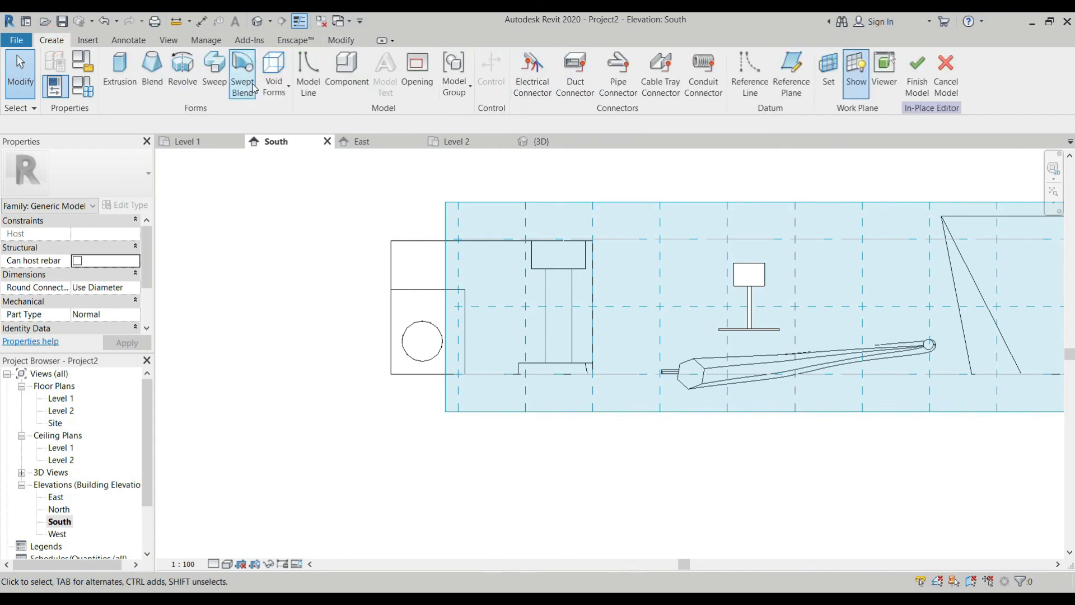
{"action": "left_click", "coordinate": [272, 87]}
{"action": "left_click", "coordinate": [317, 226]}
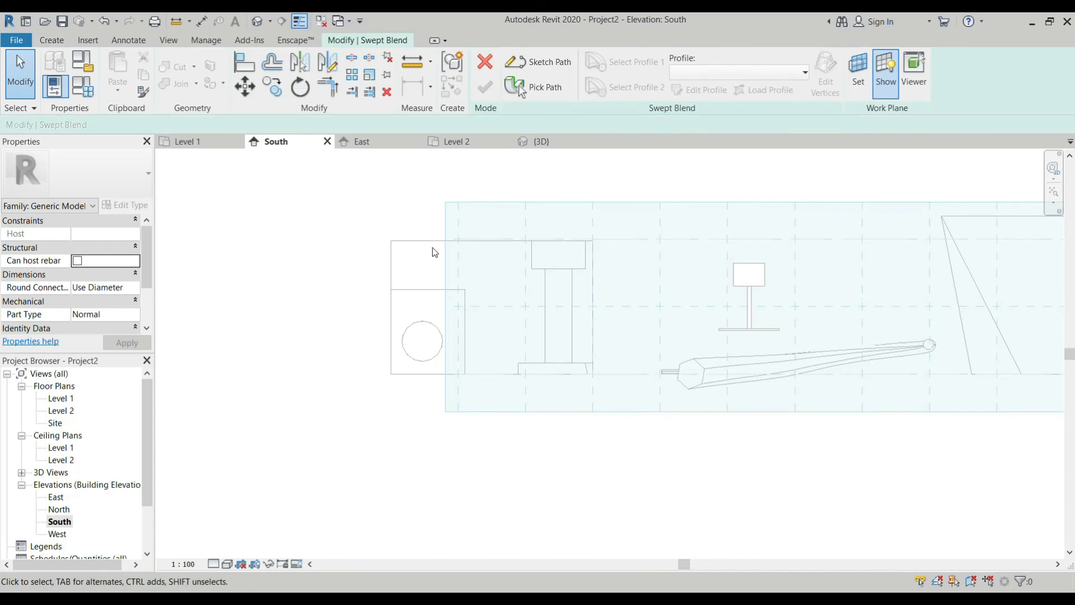
{"action": "left_click", "coordinate": [540, 72]}
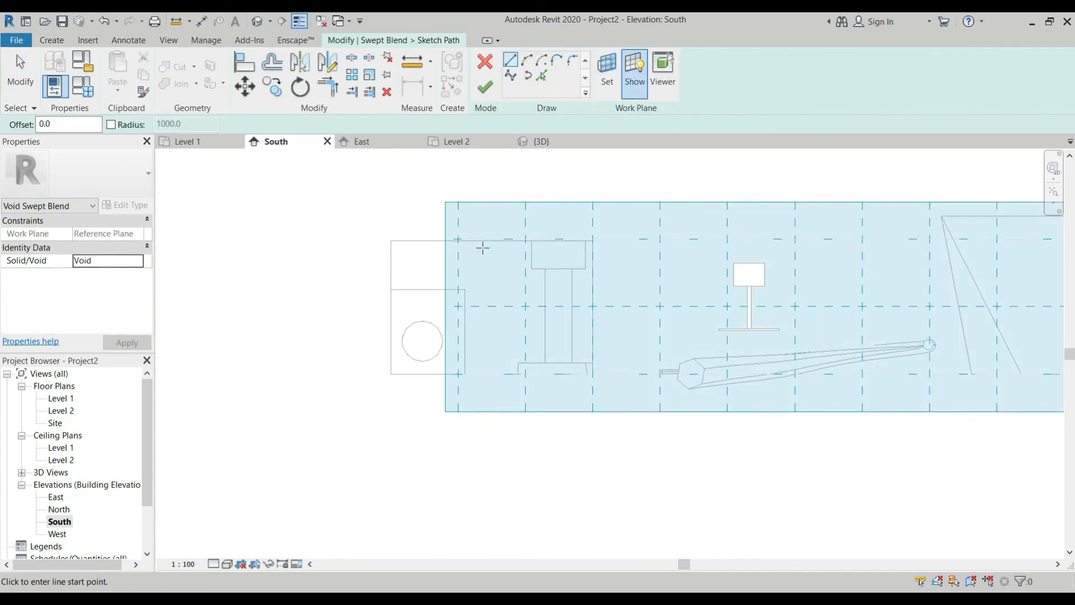
{"action": "left_click", "coordinate": [473, 394]}
{"action": "left_click", "coordinate": [473, 199]}
{"action": "left_click", "coordinate": [510, 76]}
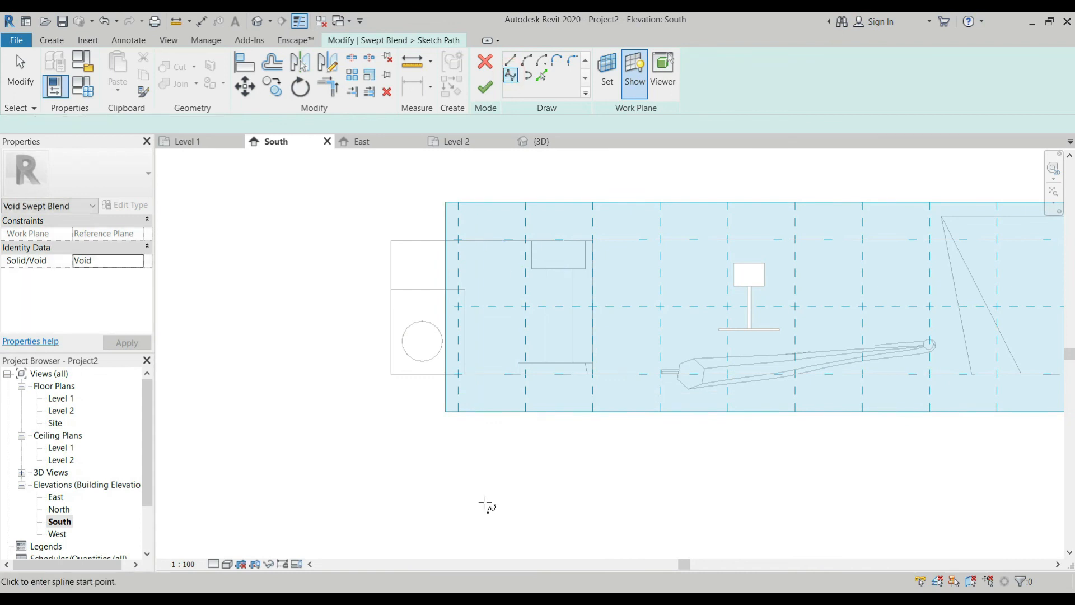
{"action": "left_click", "coordinate": [480, 397]}
{"action": "left_click", "coordinate": [497, 330]}
{"action": "left_click", "coordinate": [578, 335]}
{"action": "left_click", "coordinate": [622, 248]}
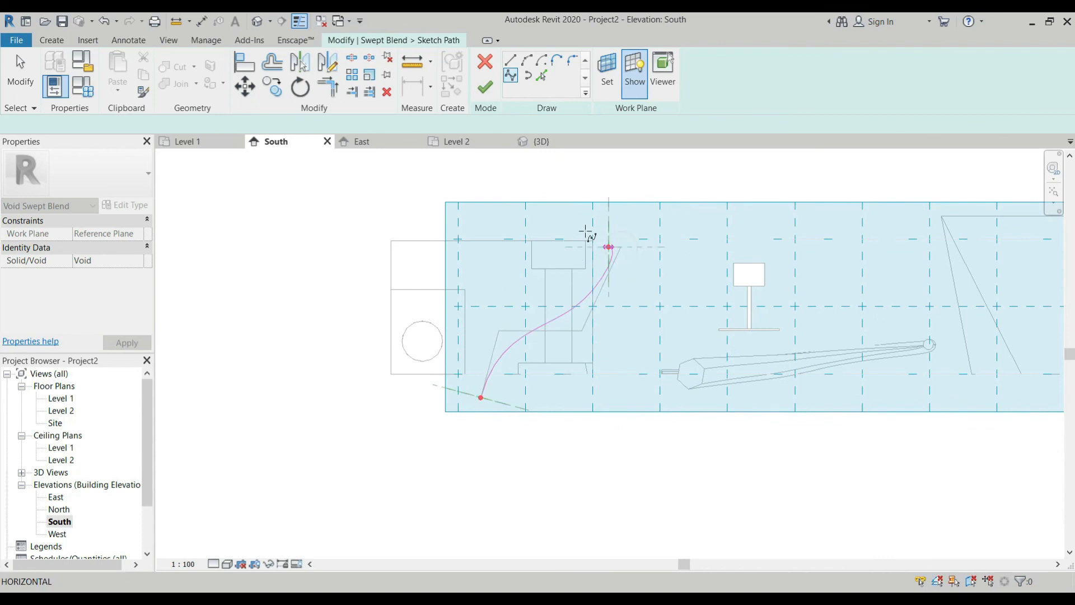
{"action": "left_click", "coordinate": [562, 219]}
{"action": "key", "text": "Escape"}
{"action": "key", "text": "Escape"}
{"action": "left_click", "coordinate": [485, 87]}
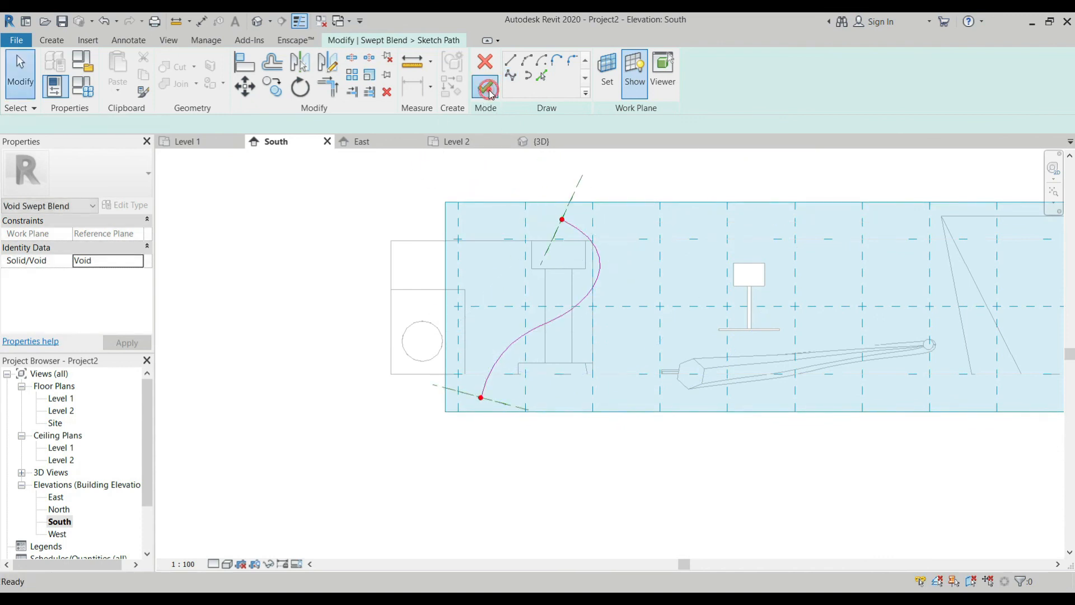
Sketch a small six-sided polygon as Profile 1 in the 3D view, centred on the new path's lower end, and finish the profile.
{"action": "left_click", "coordinate": [361, 35]}
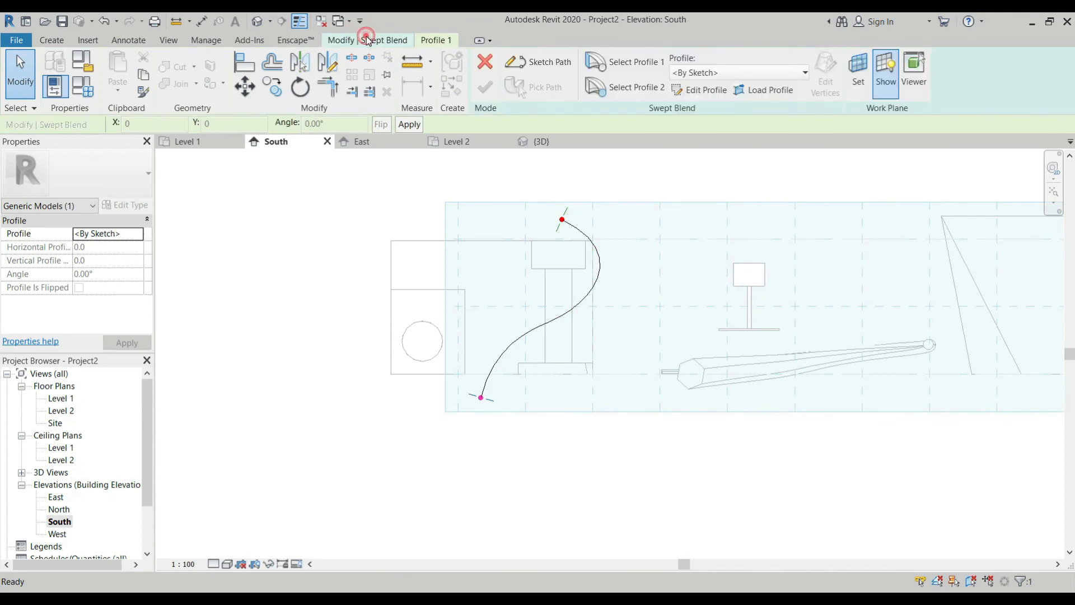
{"action": "left_click", "coordinate": [595, 62]}
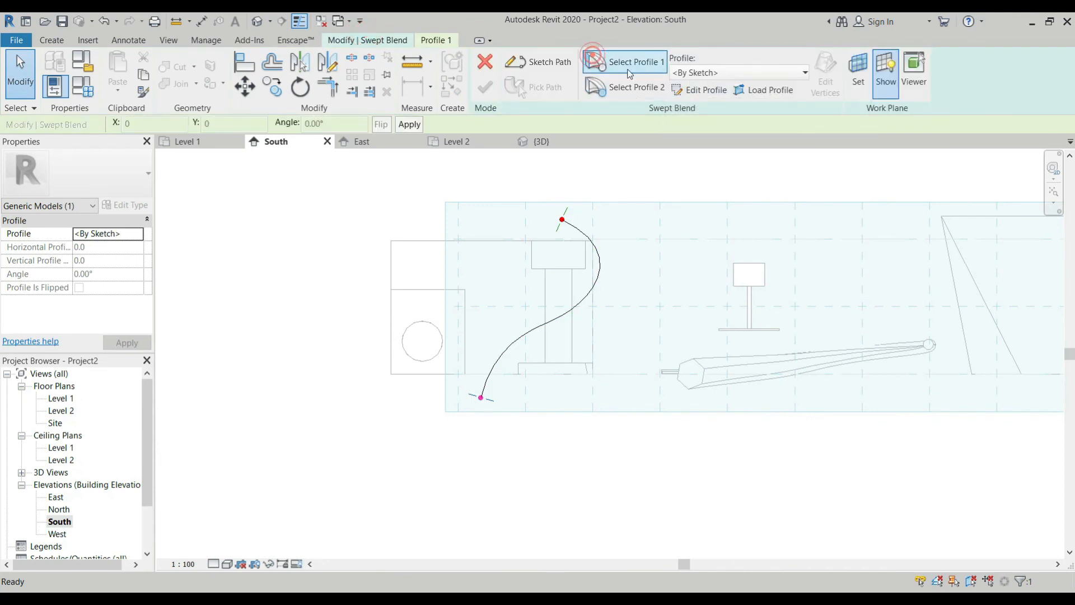
{"action": "left_click", "coordinate": [700, 90]}
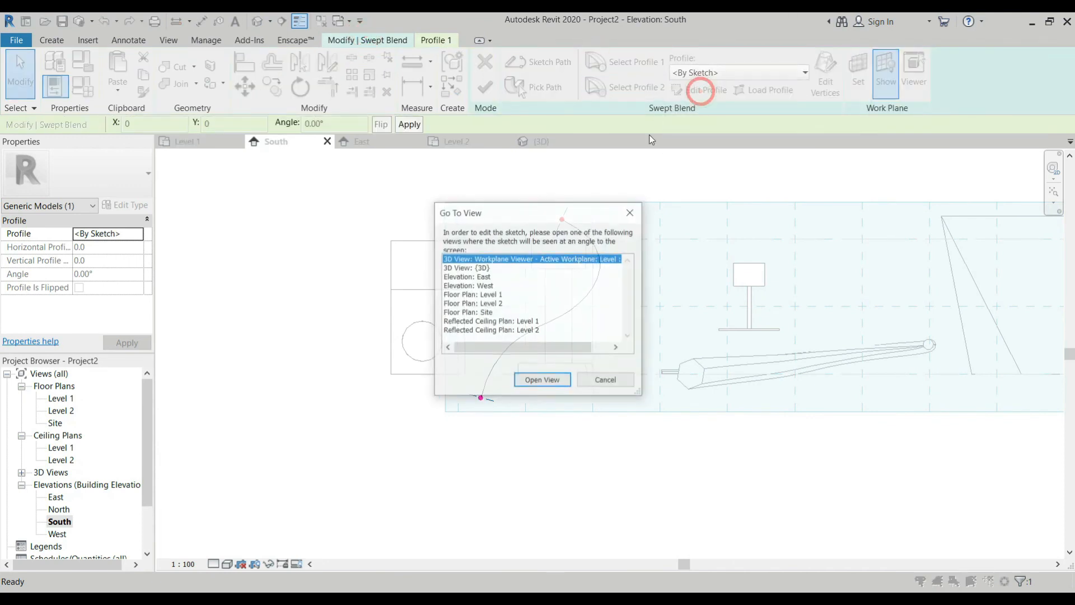
{"action": "left_click", "coordinate": [470, 267]}
{"action": "left_click", "coordinate": [541, 380]}
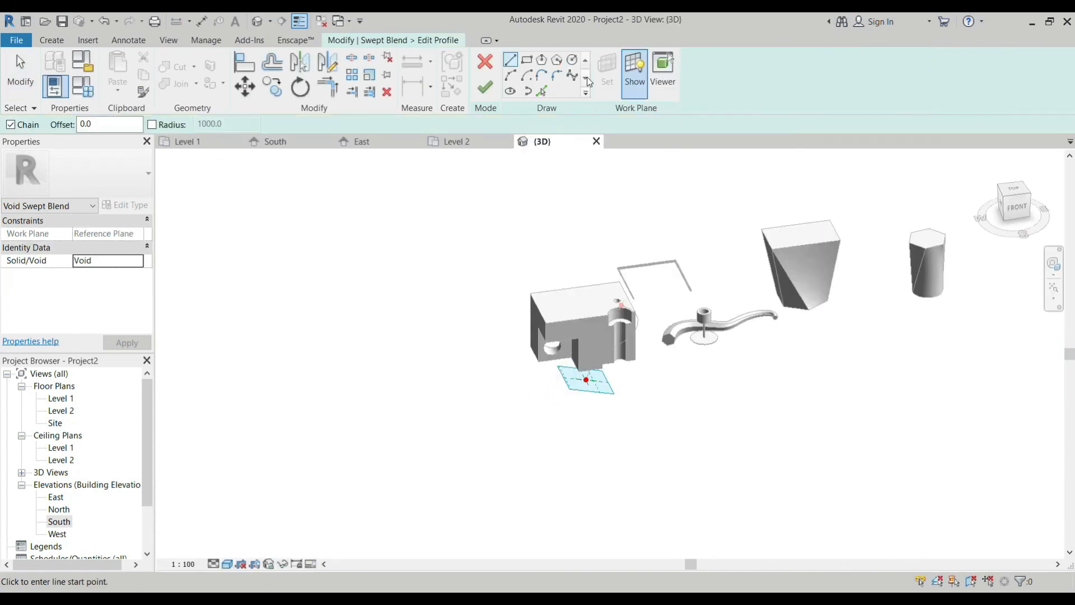
{"action": "left_click", "coordinate": [541, 60]}
{"action": "scroll", "coordinate": [587, 379], "scroll_direction": "up", "scroll_amount": 5}
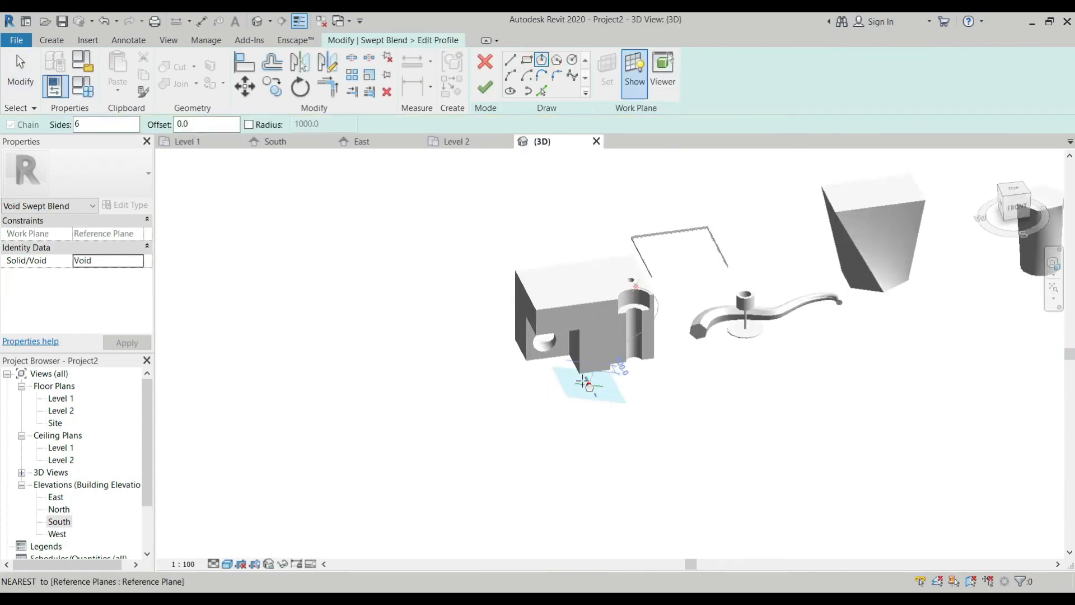
{"action": "left_click", "coordinate": [587, 378]}
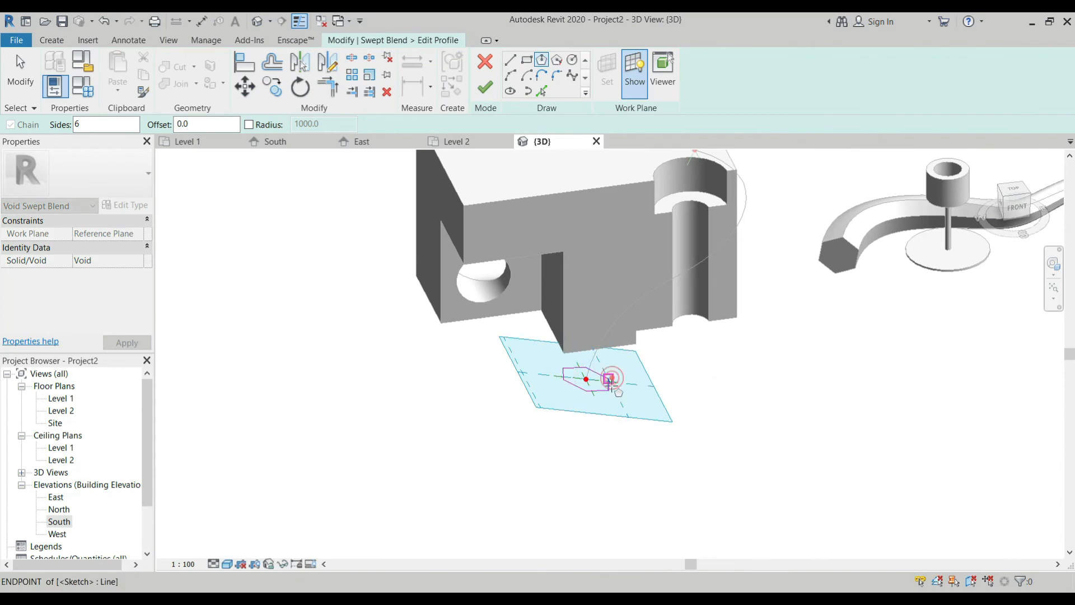
{"action": "left_click", "coordinate": [609, 380]}
{"action": "left_click", "coordinate": [485, 87]}
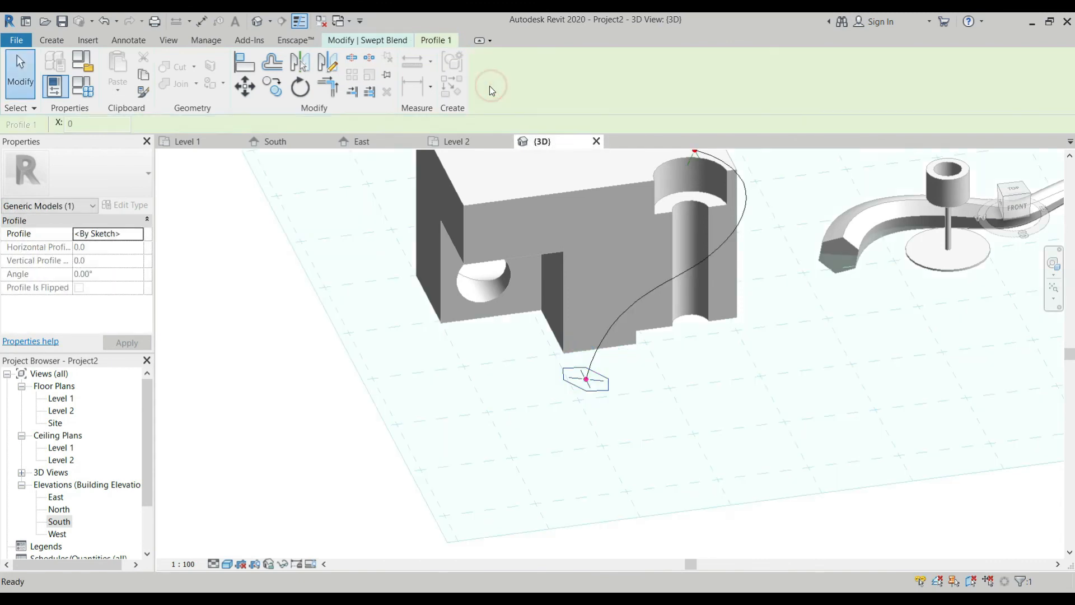
{"action": "left_click", "coordinate": [376, 41]}
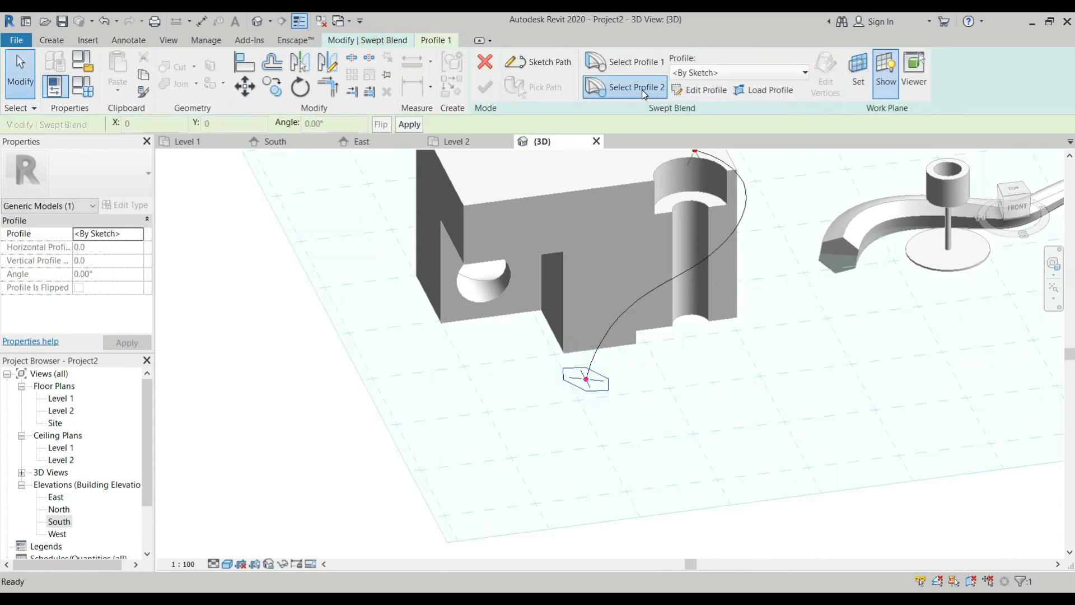
Sketch a circle as Profile 2, centred on the upper end of the S-shaped path, and finish the profile.
{"action": "left_click", "coordinate": [627, 86]}
{"action": "left_click", "coordinate": [369, 41]}
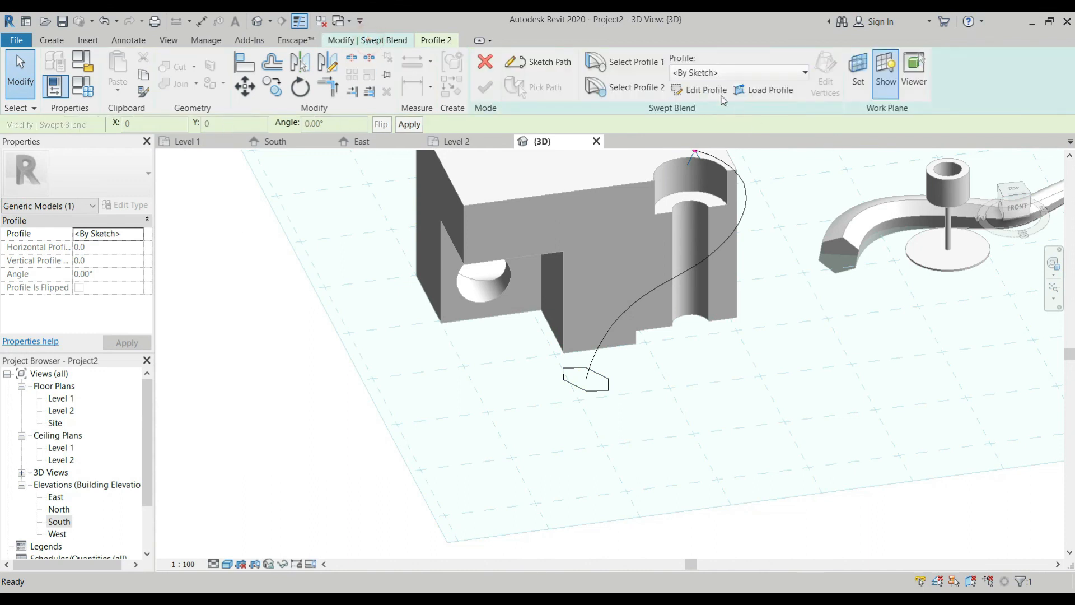
{"action": "left_click", "coordinate": [707, 91]}
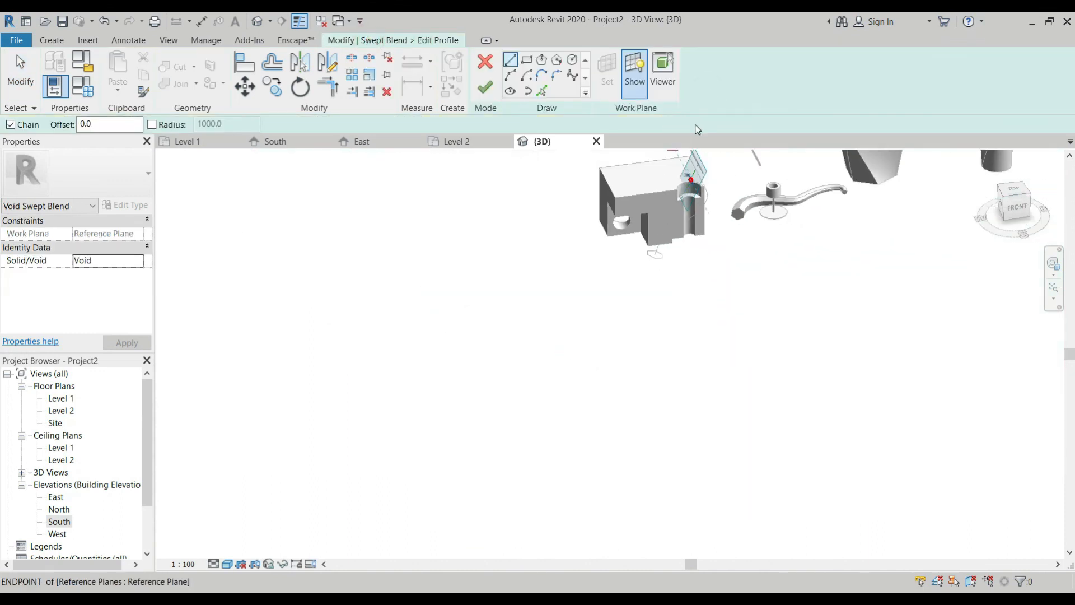
{"action": "left_click", "coordinate": [572, 61]}
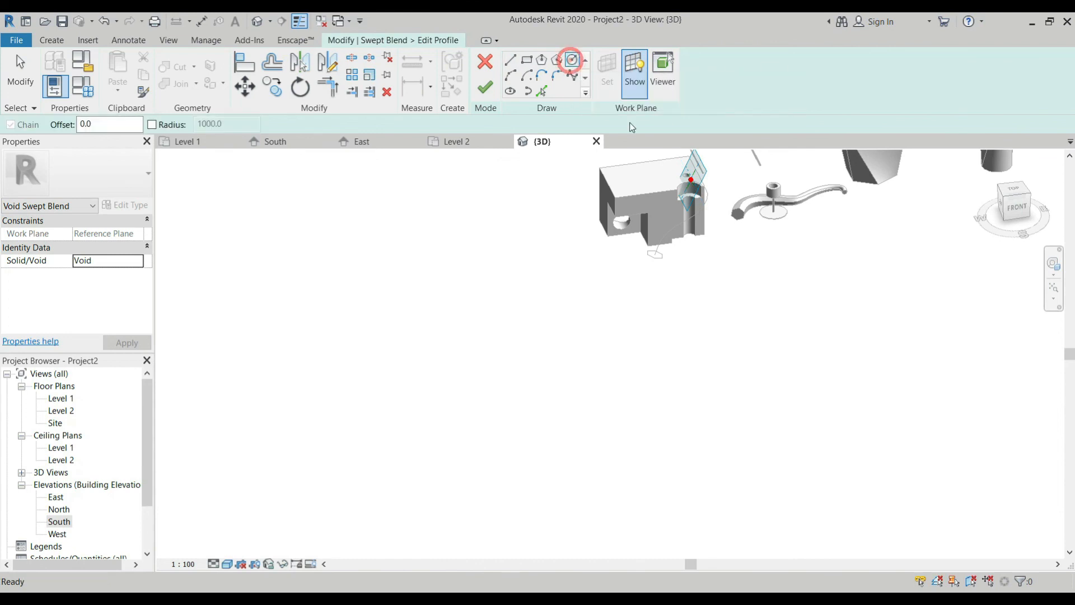
{"action": "scroll", "coordinate": [682, 288], "scroll_direction": "down", "scroll_amount": 2}
{"action": "scroll", "coordinate": [682, 289], "scroll_direction": "up", "scroll_amount": 5}
{"action": "scroll", "coordinate": [682, 288], "scroll_direction": "up", "scroll_amount": 2}
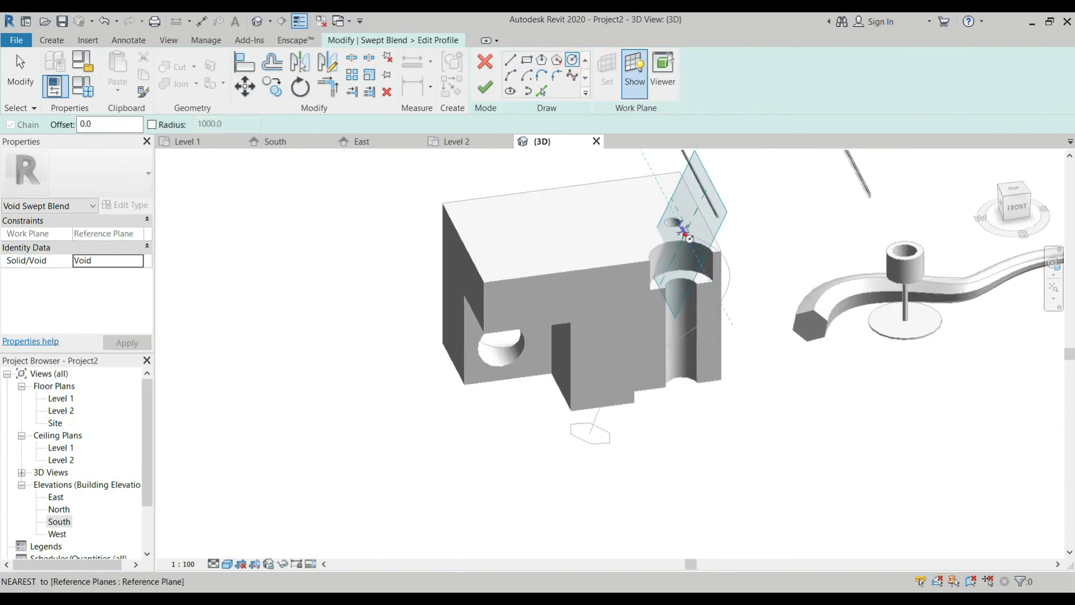
{"action": "left_click", "coordinate": [685, 234]}
{"action": "left_click", "coordinate": [710, 220]}
{"action": "left_click", "coordinate": [482, 88]}
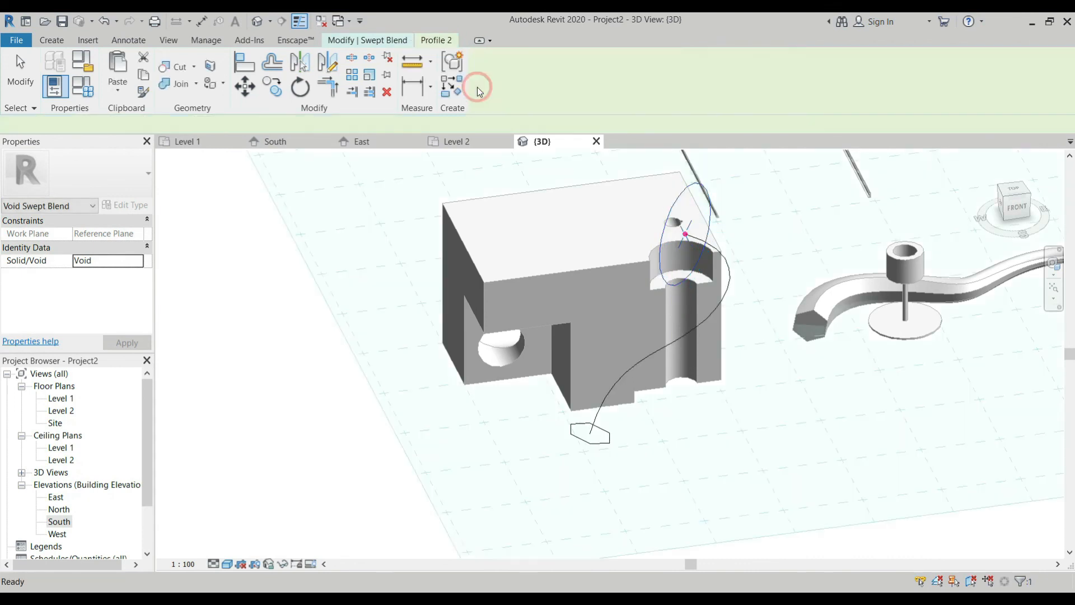
Try to finish the void swept blend, keeping its sketches open for editing.
{"action": "left_click", "coordinate": [386, 40]}
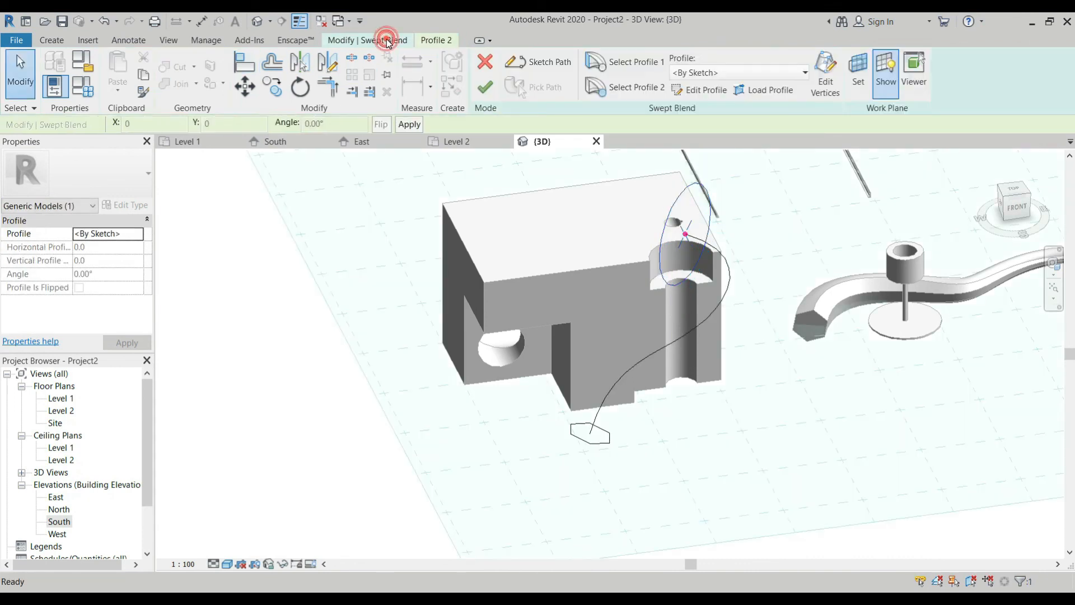
{"action": "left_click", "coordinate": [485, 88]}
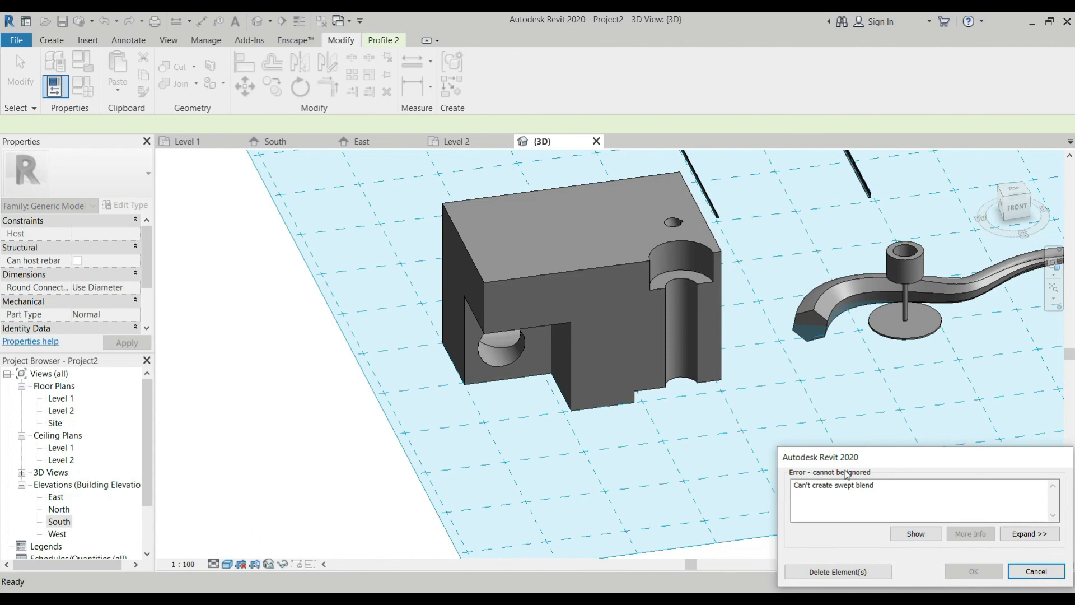
{"action": "left_click", "coordinate": [1043, 575]}
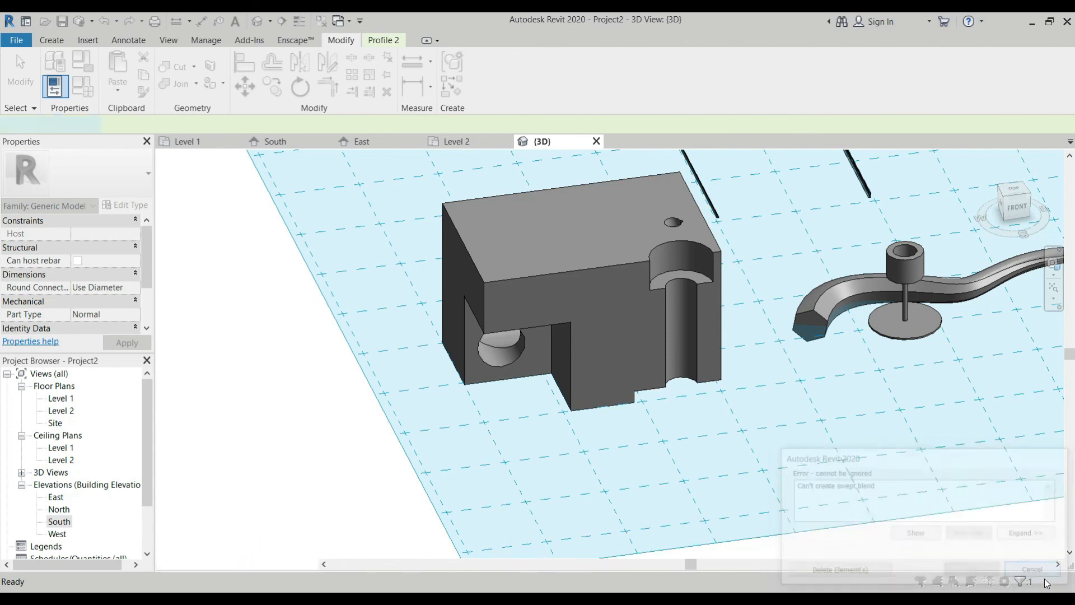
Move the swept blend's path and Profile 1 together along the box's front face, away from the revolved notch.
{"action": "scroll", "coordinate": [678, 381], "scroll_direction": "down", "scroll_amount": 2}
{"action": "middle_click_drag", "start_coordinate": [745, 400], "coordinate": [665, 512], "text": "shift"}
{"action": "scroll", "coordinate": [596, 340], "scroll_direction": "up", "scroll_amount": 4}
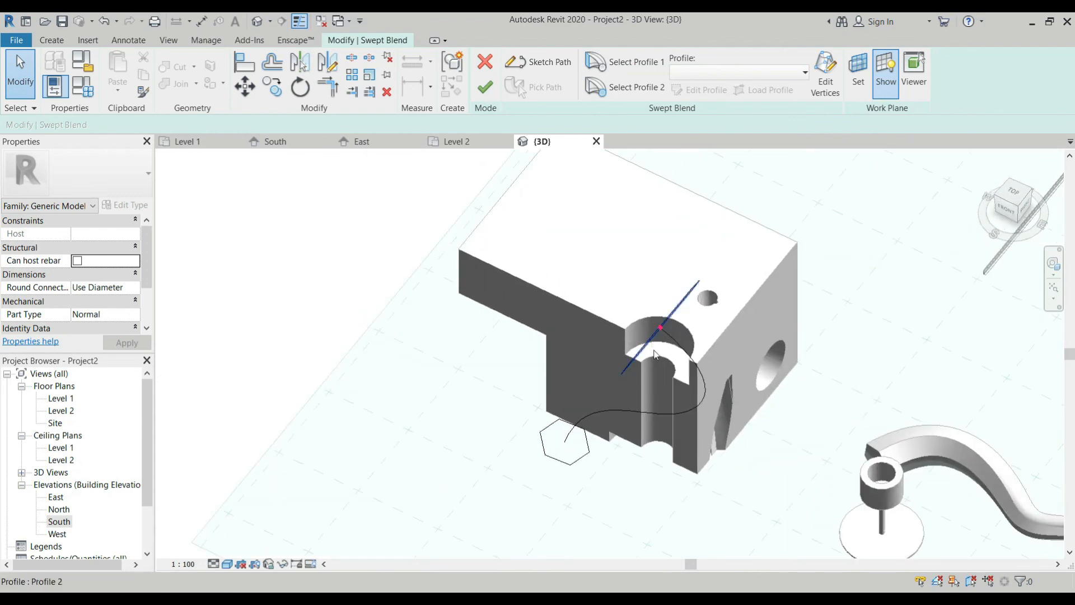
{"action": "left_click", "coordinate": [654, 413]}
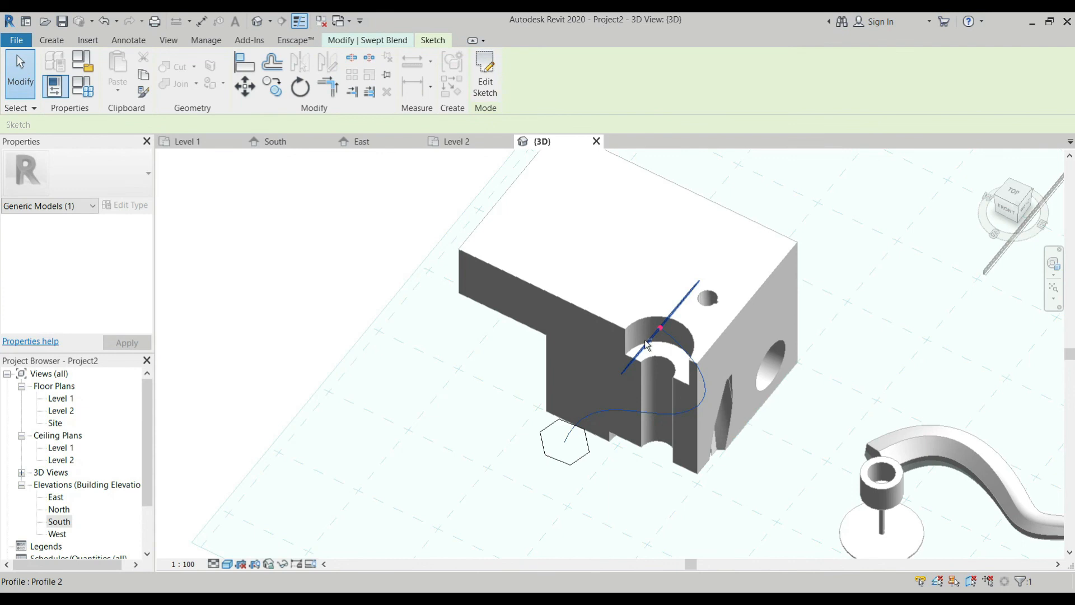
{"action": "left_click", "coordinate": [582, 459], "text": "ctrl"}
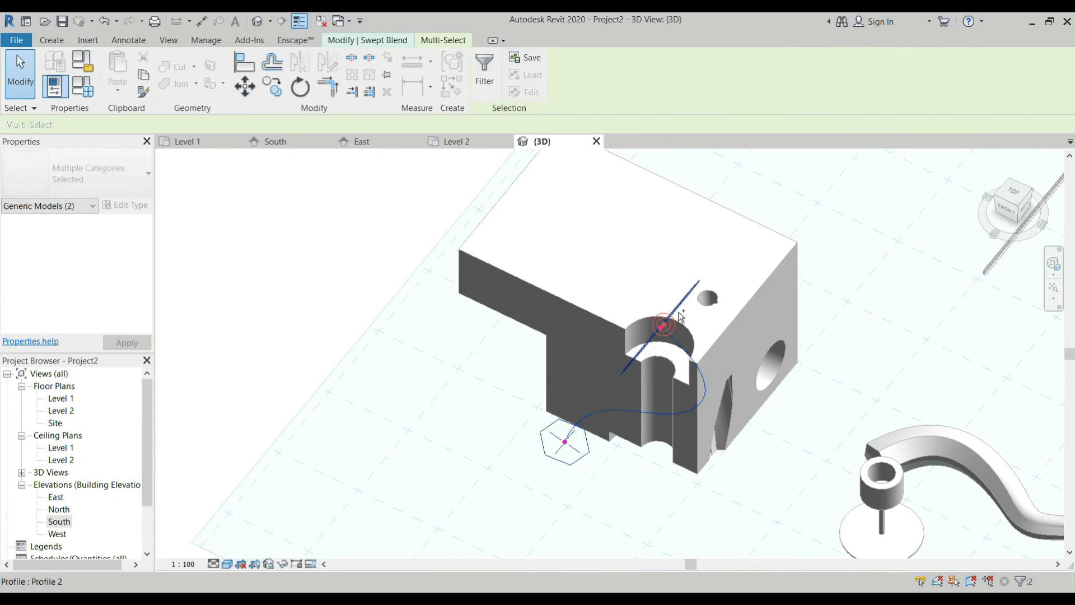
{"action": "scroll", "coordinate": [583, 460], "scroll_direction": "down", "scroll_amount": 2}
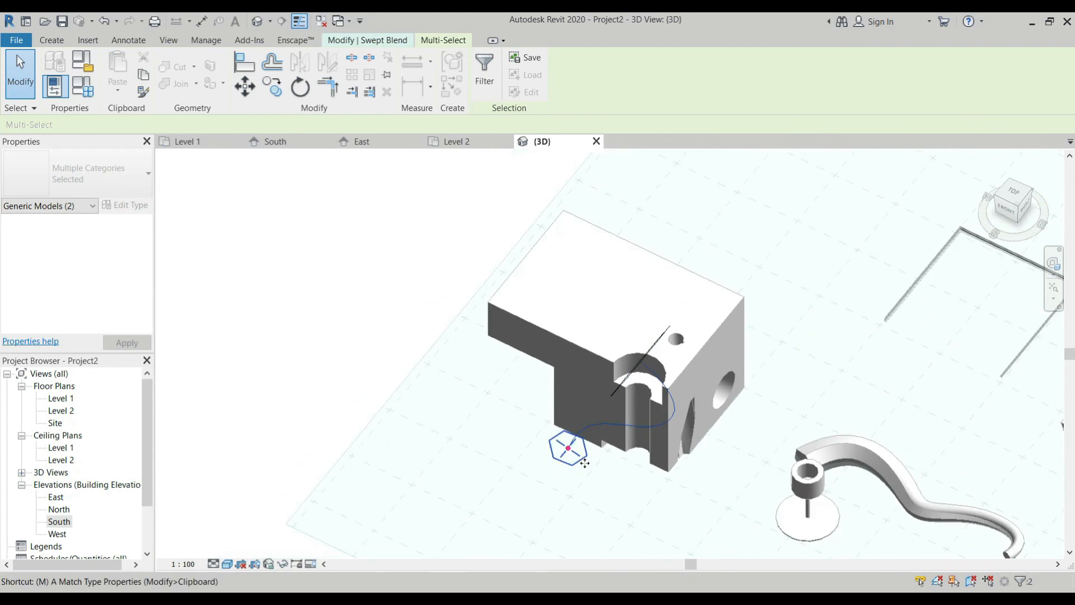
{"action": "key", "text": "m"}
{"action": "key", "text": "v"}
{"action": "left_click", "coordinate": [600, 366]}
{"action": "left_click", "coordinate": [566, 347]}
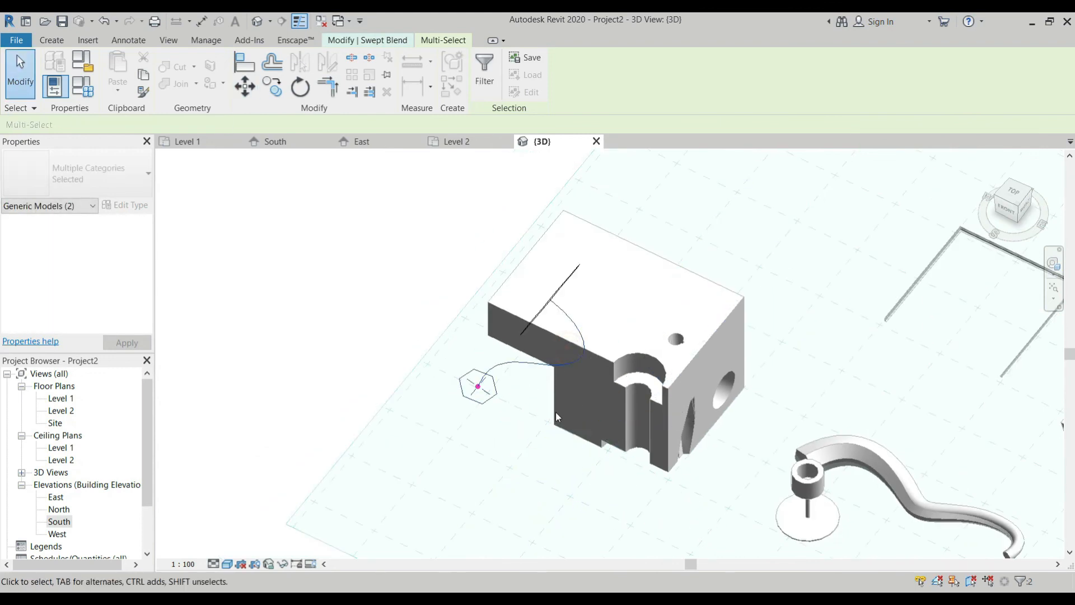
{"action": "scroll", "coordinate": [555, 417], "scroll_direction": "down", "scroll_amount": 2}
{"action": "middle_click_drag", "start_coordinate": [489, 463], "coordinate": [547, 438], "text": "shift"}
{"action": "scroll", "coordinate": [550, 442], "scroll_direction": "up", "scroll_amount": 2}
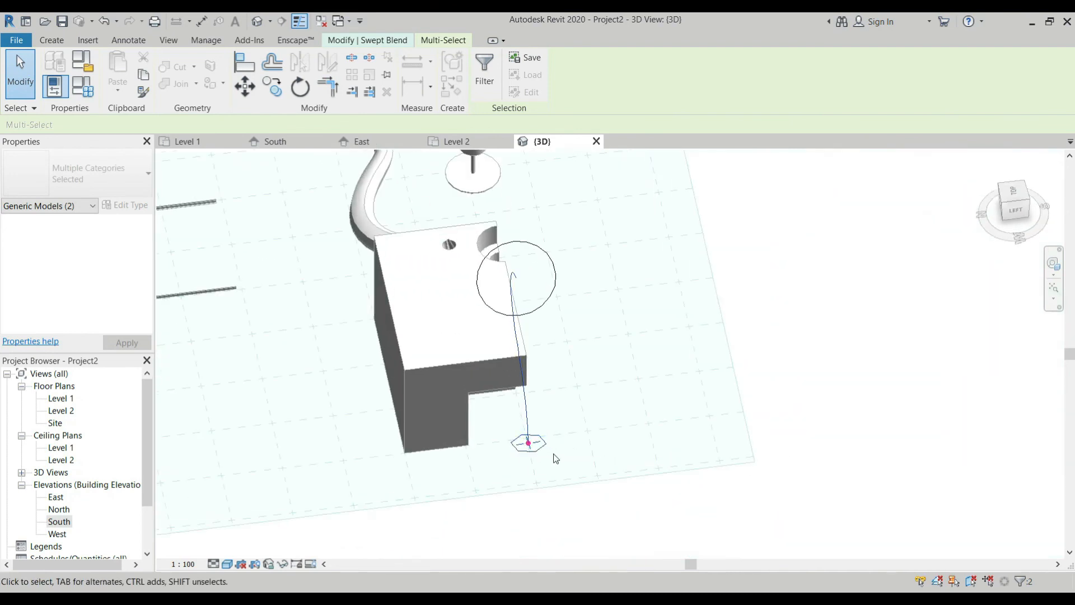
{"action": "left_click", "coordinate": [565, 443]}
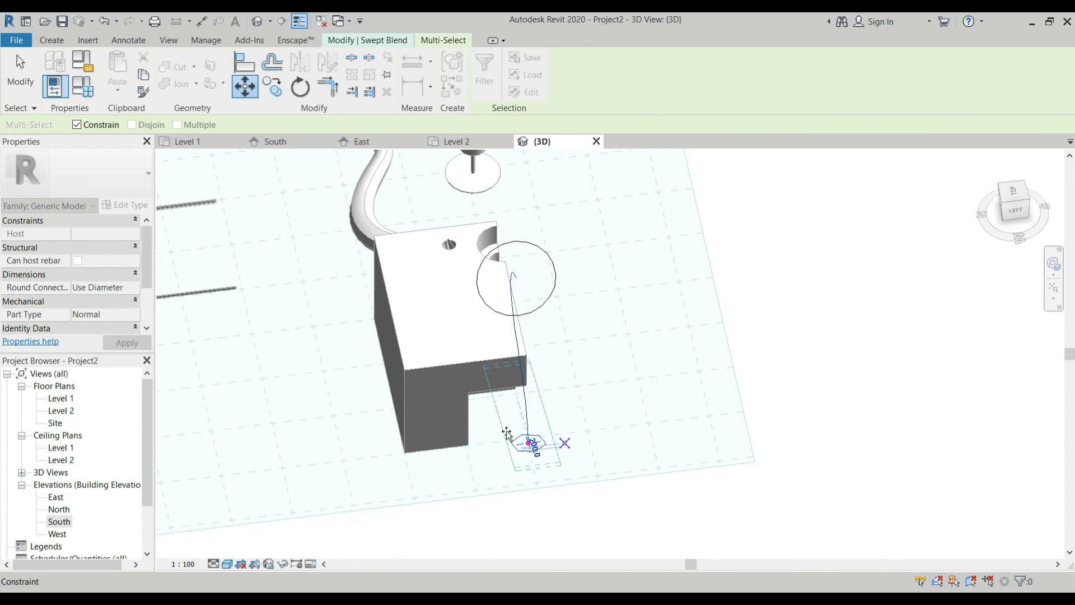
{"action": "key", "text": "Escape"}
{"action": "key", "text": "Escape"}
Try again to finish the void swept blend at its moved location.
{"action": "middle_click_drag", "start_coordinate": [599, 349], "coordinate": [537, 280], "text": "shift"}
{"action": "left_click", "coordinate": [484, 87]}
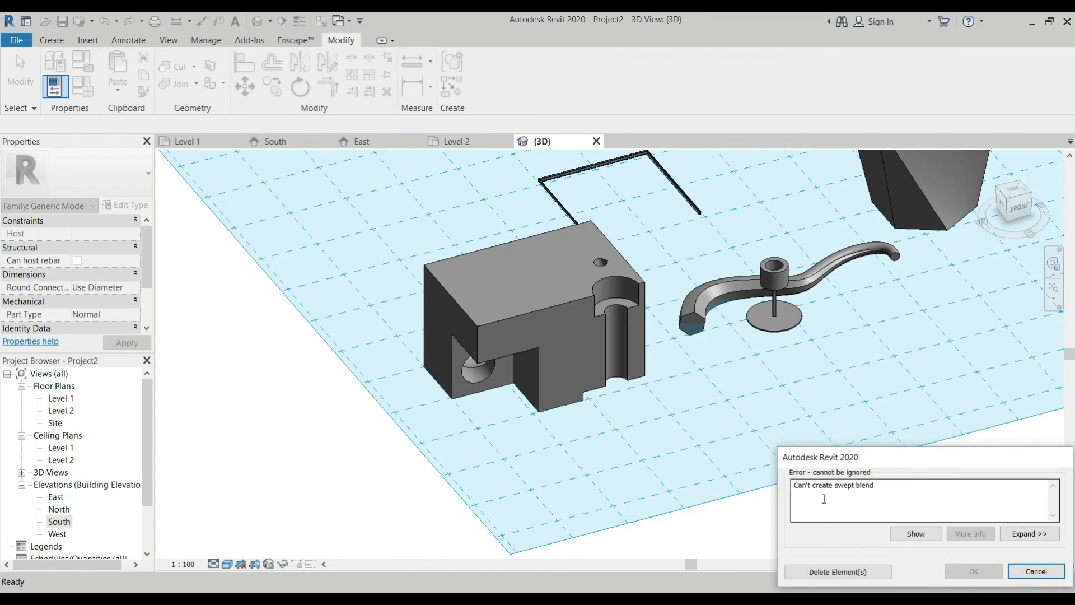
{"action": "left_click", "coordinate": [1029, 570]}
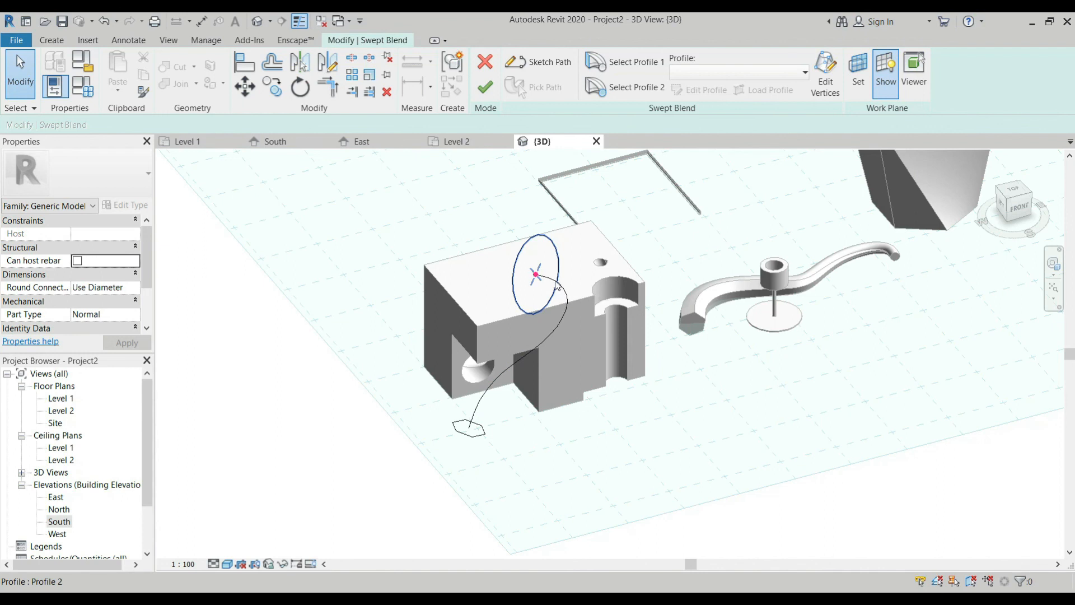
Cancel the void swept blend and discard its path and profile sketches.
{"action": "left_click", "coordinate": [485, 62]}
{"action": "left_click", "coordinate": [571, 318]}
{"action": "scroll", "coordinate": [573, 314], "scroll_direction": "down", "scroll_amount": 3}
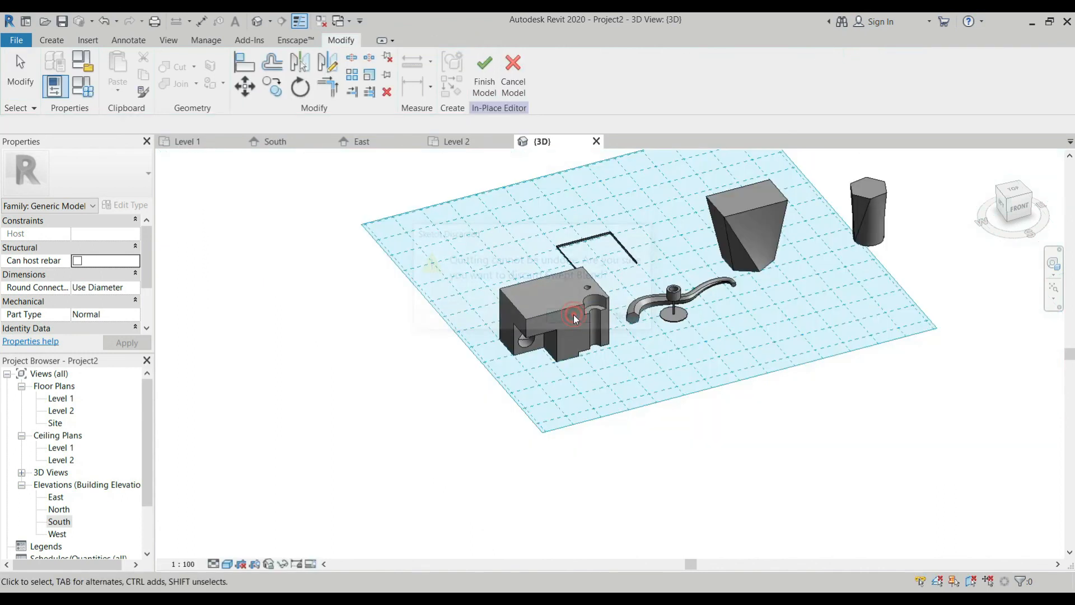
{"action": "scroll", "coordinate": [529, 297], "scroll_direction": "up", "scroll_amount": 6}
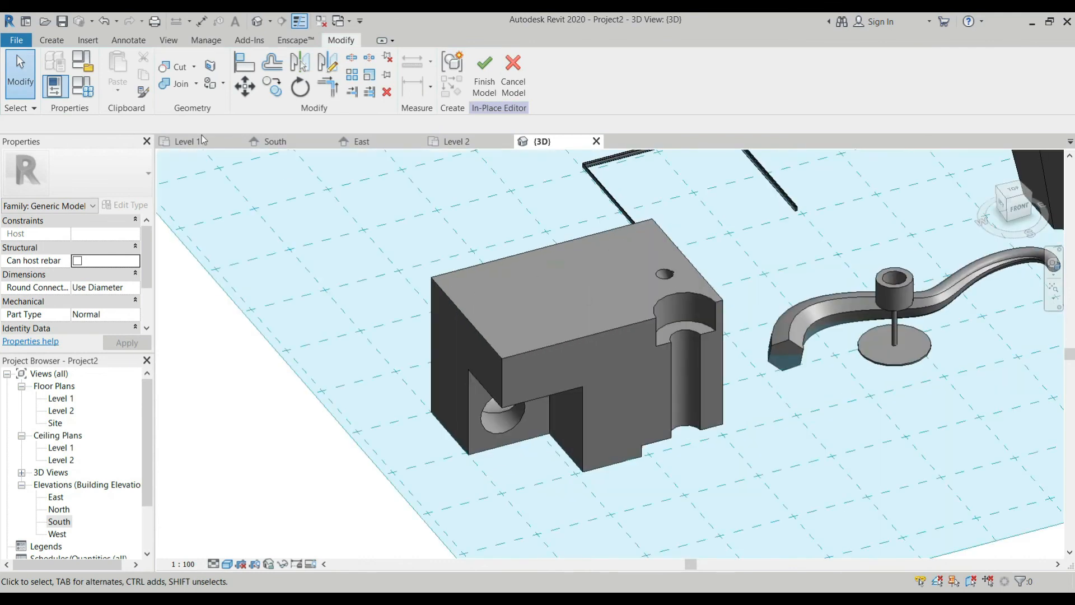
Start a new void swept blend on the Level 1 plan and sketch an S-shaped spline path across the box, from behind it to its front.
{"action": "left_click", "coordinate": [202, 137]}
{"action": "scroll", "coordinate": [504, 336], "scroll_direction": "up", "scroll_amount": 4}
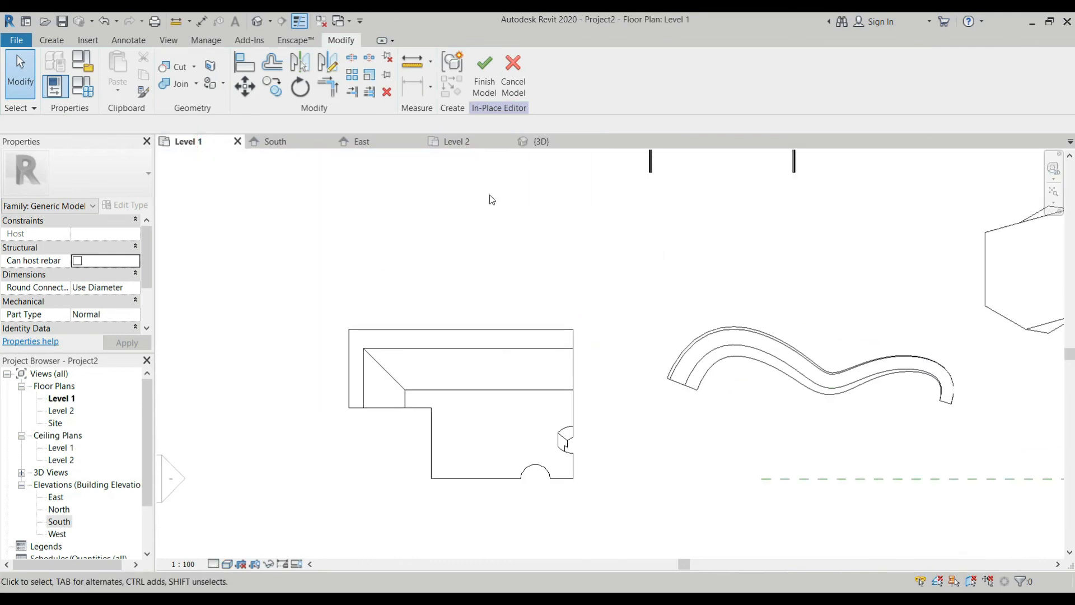
{"action": "left_click", "coordinate": [61, 44]}
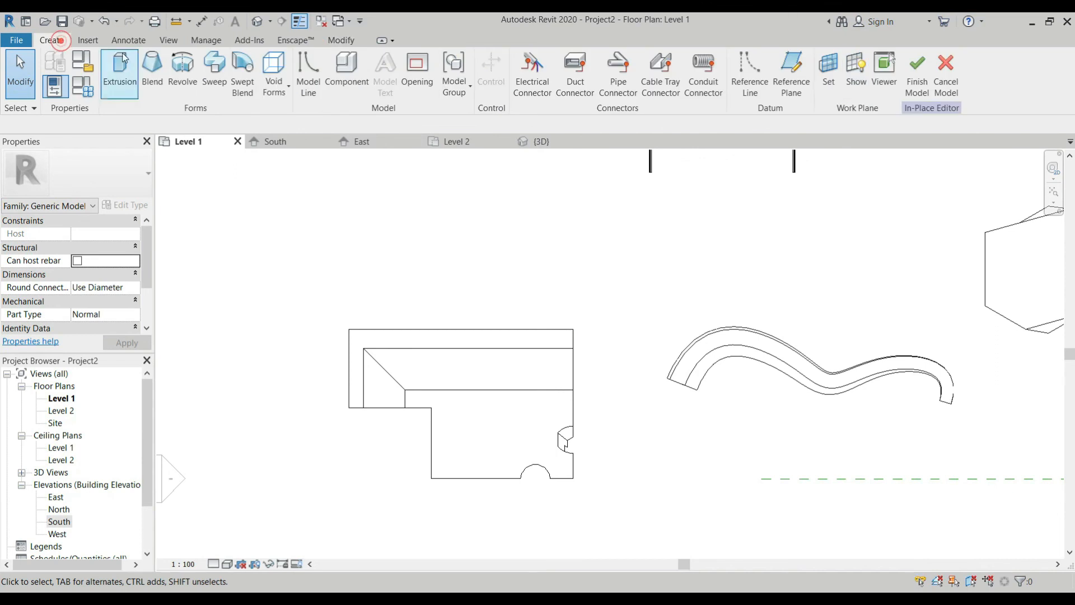
{"action": "left_click", "coordinate": [274, 78]}
{"action": "left_click", "coordinate": [322, 227]}
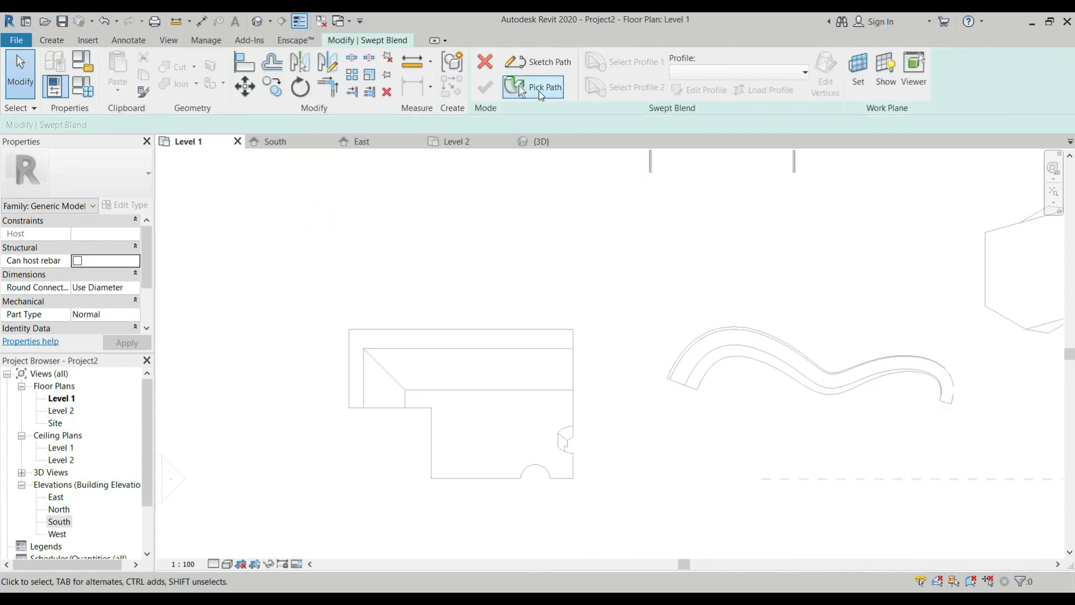
{"action": "left_click", "coordinate": [539, 64]}
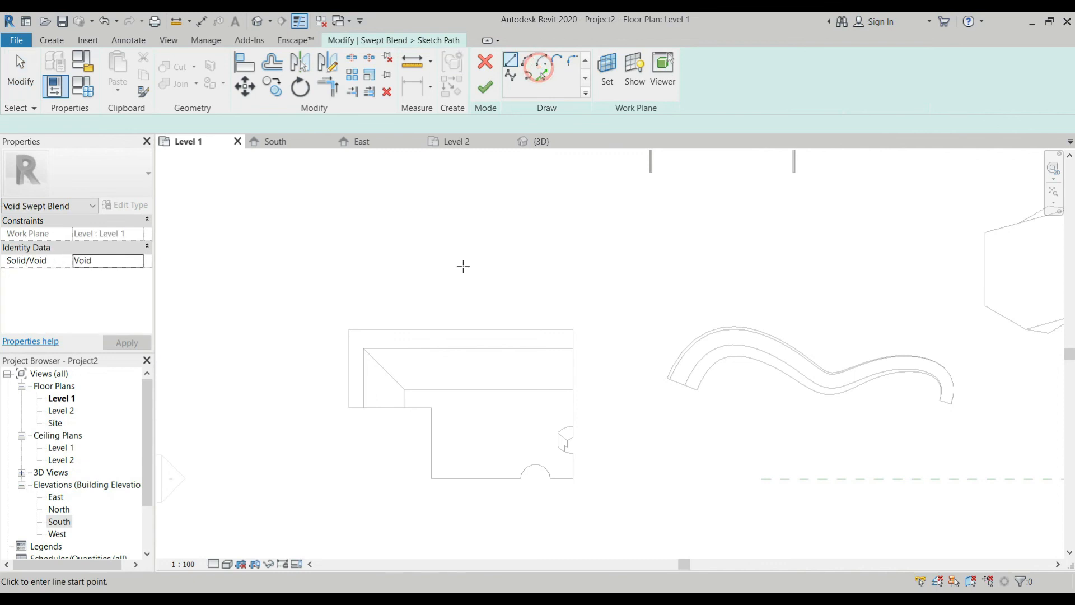
{"action": "left_click", "coordinate": [510, 75]}
{"action": "left_click", "coordinate": [504, 355]}
{"action": "left_click", "coordinate": [462, 417]}
{"action": "left_click", "coordinate": [496, 508]}
{"action": "left_click", "coordinate": [531, 499]}
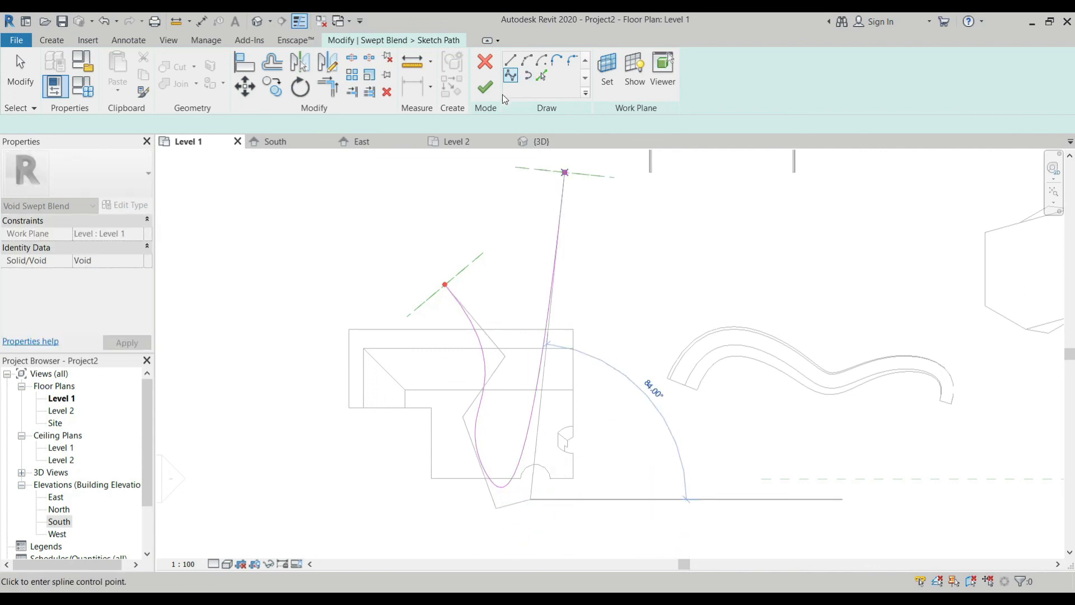
{"action": "left_click", "coordinate": [485, 88]}
Sketch a small six-sided polygon as Profile 1 in the 3D view, centred on the path's rear end, and finish the profile.
{"action": "left_click", "coordinate": [384, 41]}
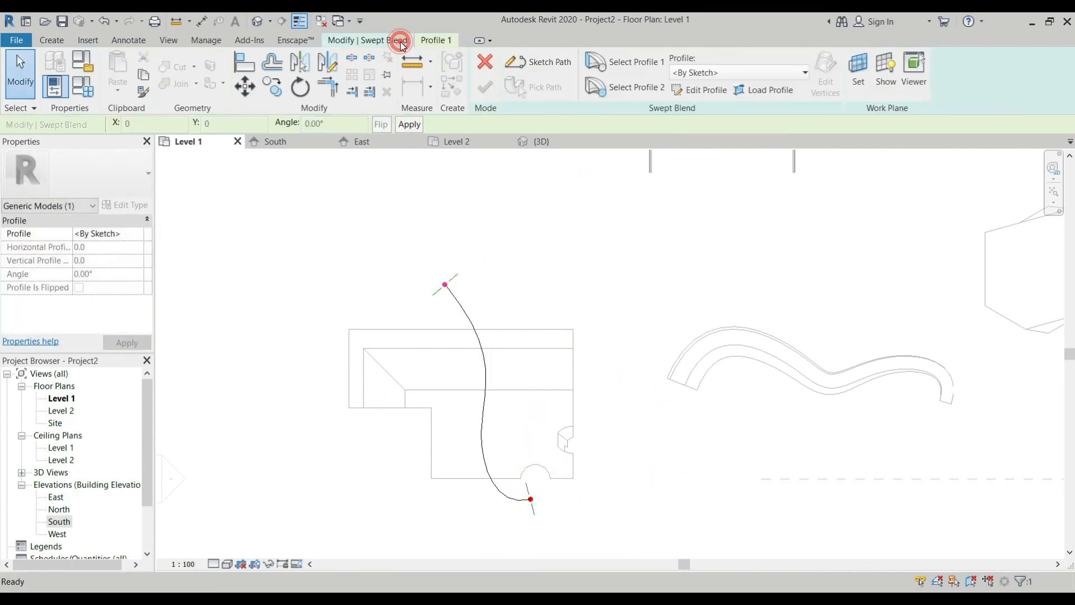
{"action": "left_click", "coordinate": [637, 63]}
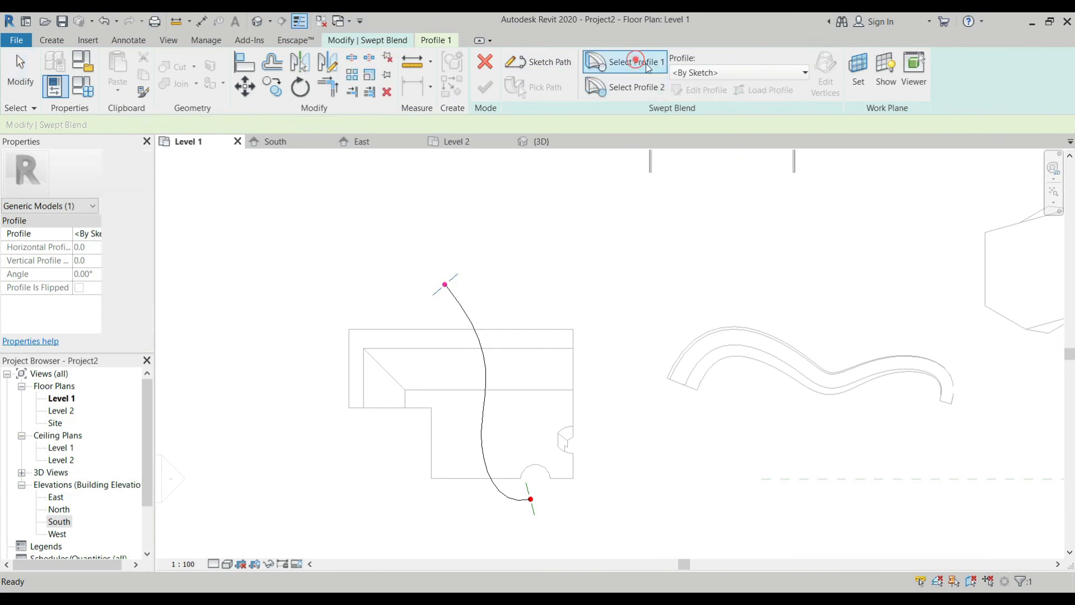
{"action": "left_click", "coordinate": [708, 92]}
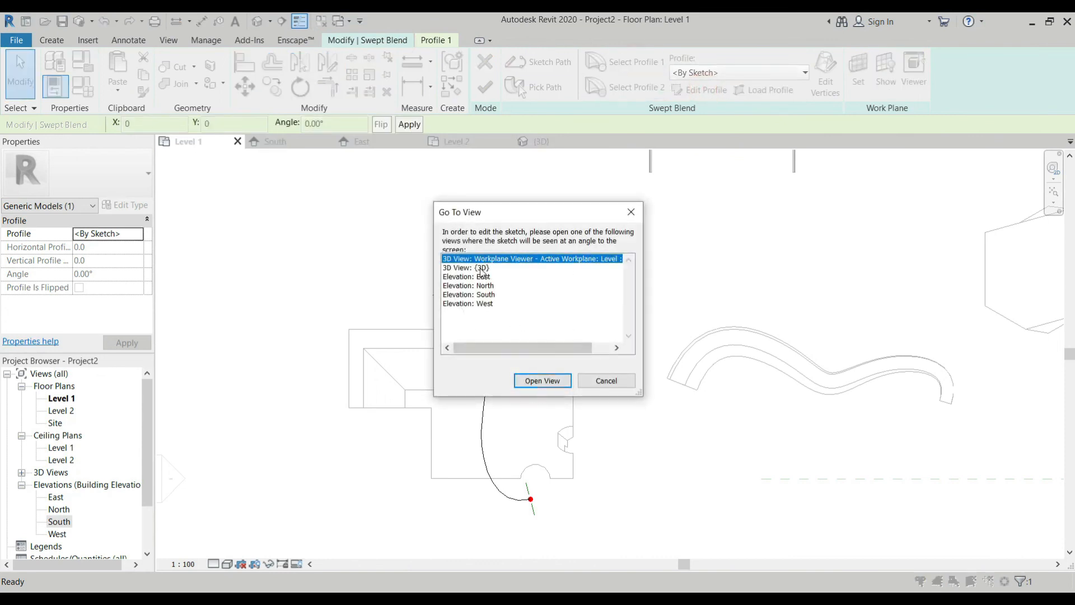
{"action": "left_click", "coordinate": [481, 267]}
{"action": "left_click", "coordinate": [542, 380]}
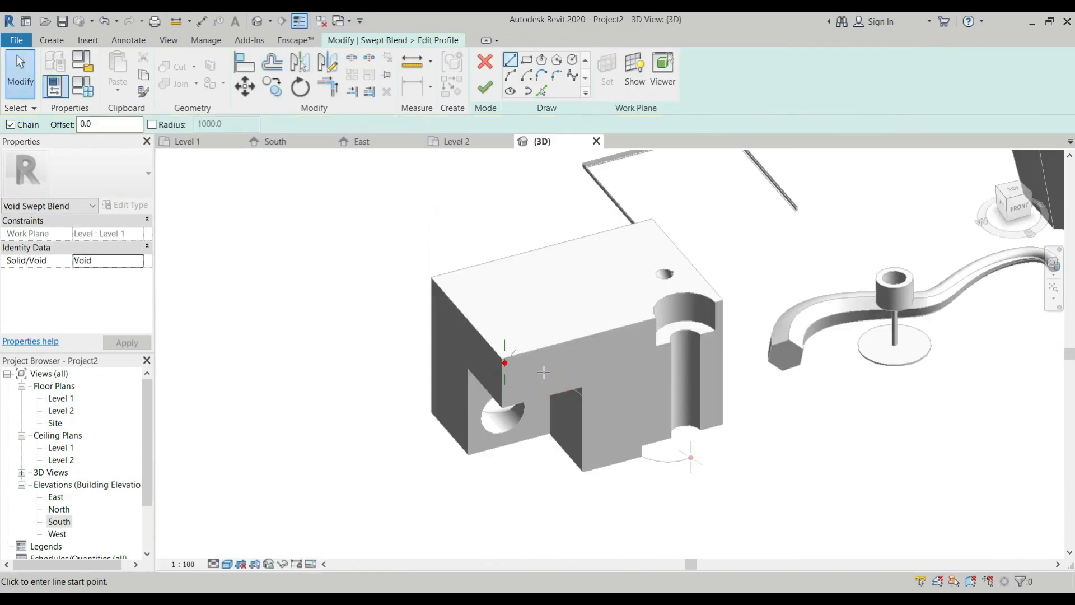
{"action": "middle_click_drag", "start_coordinate": [488, 451], "coordinate": [775, 372], "text": "shift"}
{"action": "scroll", "coordinate": [706, 313], "scroll_direction": "down", "scroll_amount": 3}
{"action": "scroll", "coordinate": [571, 429], "scroll_direction": "up", "scroll_amount": 6}
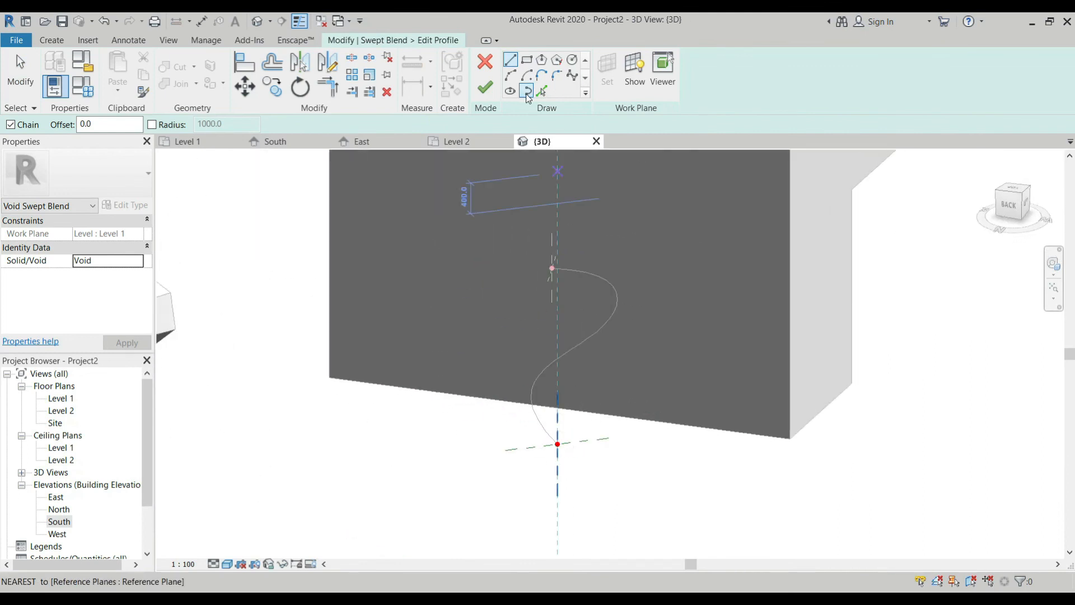
{"action": "left_click", "coordinate": [541, 60]}
{"action": "left_click", "coordinate": [557, 444]}
{"action": "left_click", "coordinate": [576, 436]}
{"action": "left_click", "coordinate": [485, 87]}
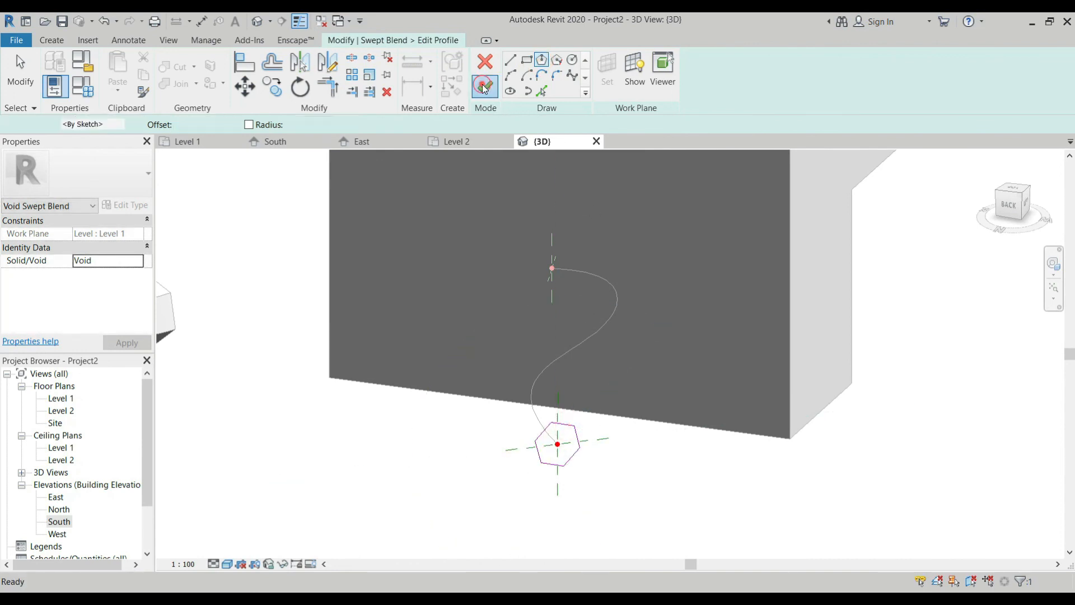
Sketch a small circle as Profile 2, centred on the path's front end, and finish the profile.
{"action": "left_click", "coordinate": [389, 42]}
{"action": "left_click", "coordinate": [629, 87]}
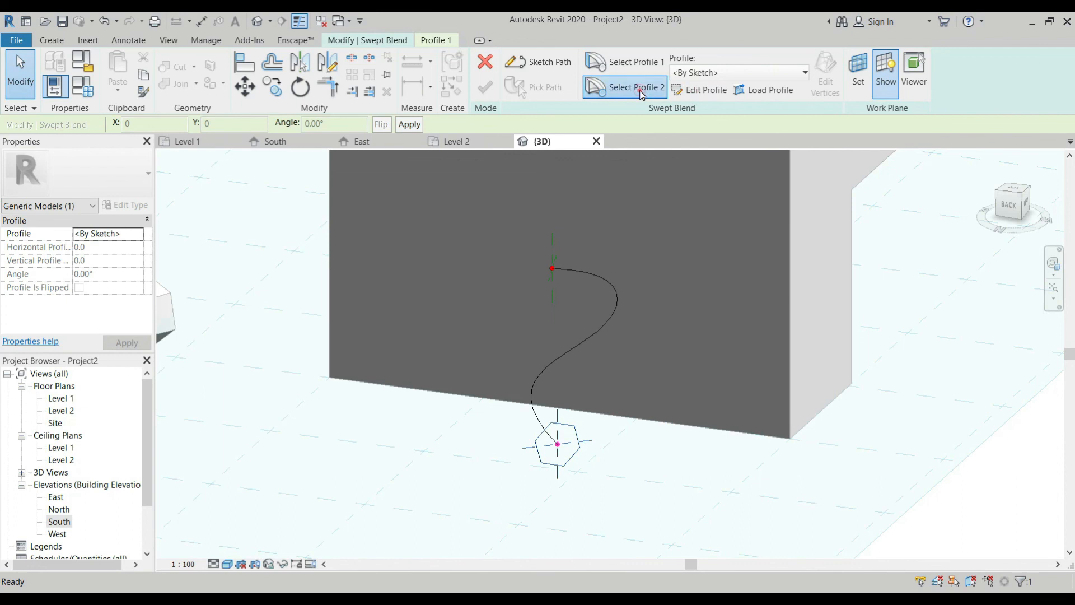
{"action": "left_click", "coordinate": [394, 41]}
{"action": "left_click", "coordinate": [695, 92]}
{"action": "mouse_move", "coordinate": [560, 280]}
{"action": "middle_mouse_down", "text": "shift"}
{"action": "mouse_move", "coordinate": [377, 347]}
{"action": "mouse_move", "coordinate": [284, 314]}
{"action": "middle_mouse_up", "text": "shift"}
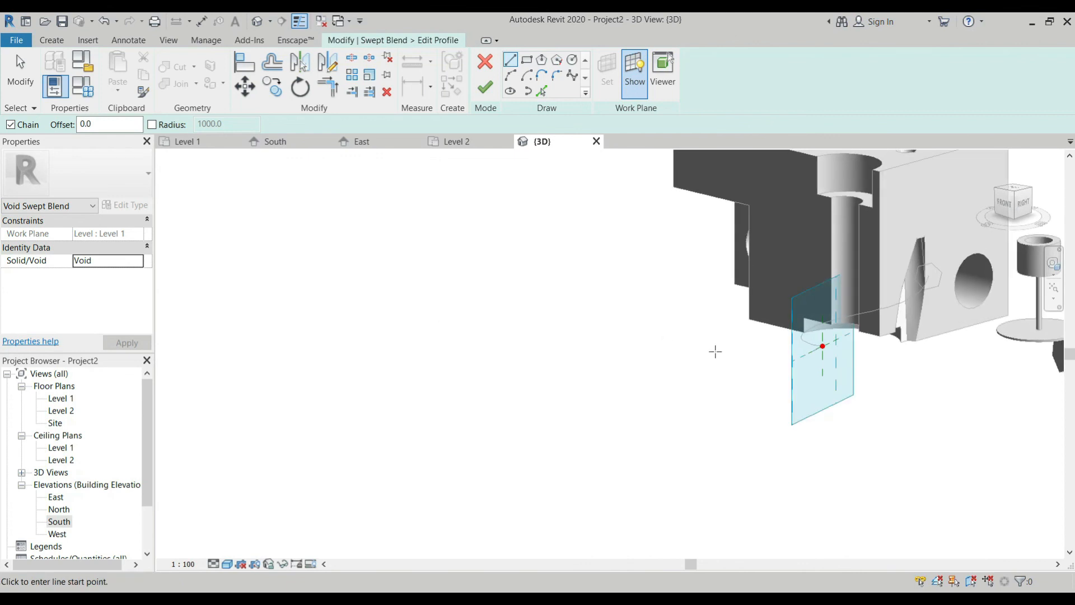
{"action": "scroll", "coordinate": [825, 338], "scroll_direction": "up", "scroll_amount": 4}
{"action": "left_click", "coordinate": [573, 62]}
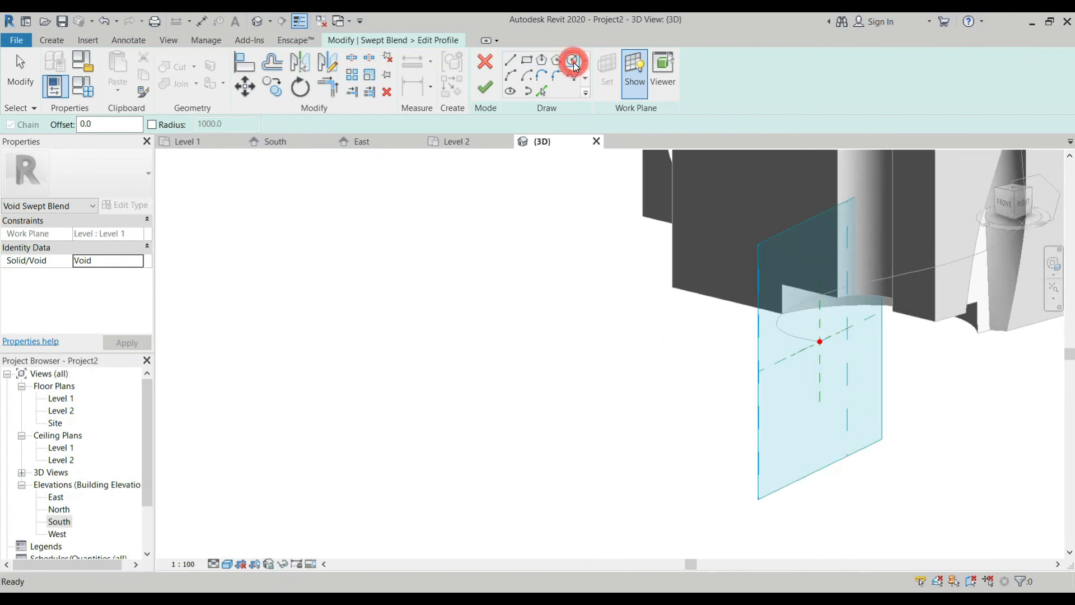
{"action": "left_click", "coordinate": [820, 344]}
{"action": "left_click", "coordinate": [829, 317]}
{"action": "left_click", "coordinate": [477, 90]}
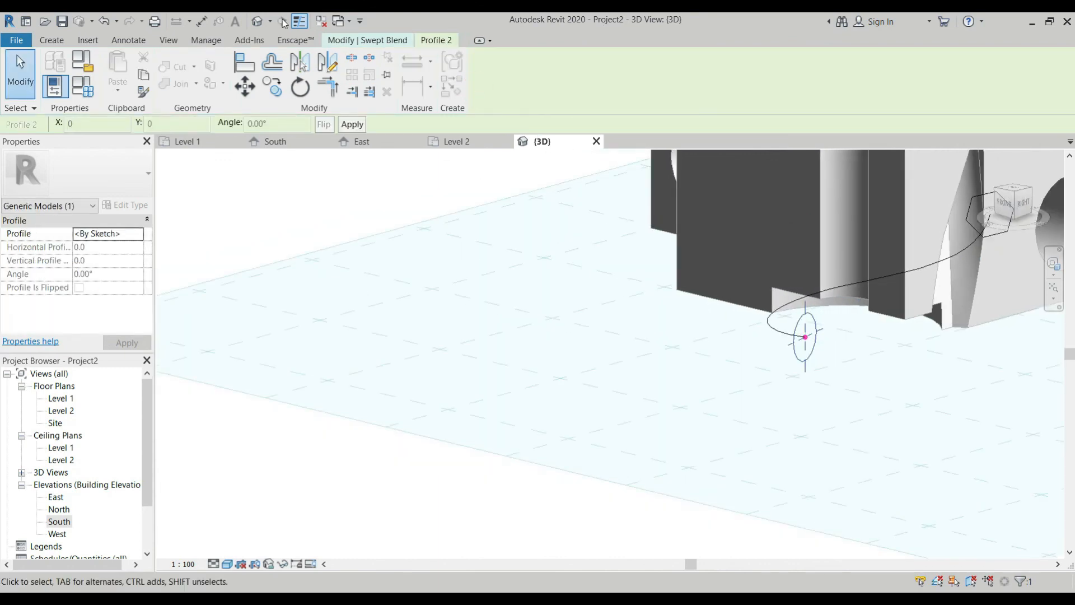
{"action": "left_click", "coordinate": [366, 40]}
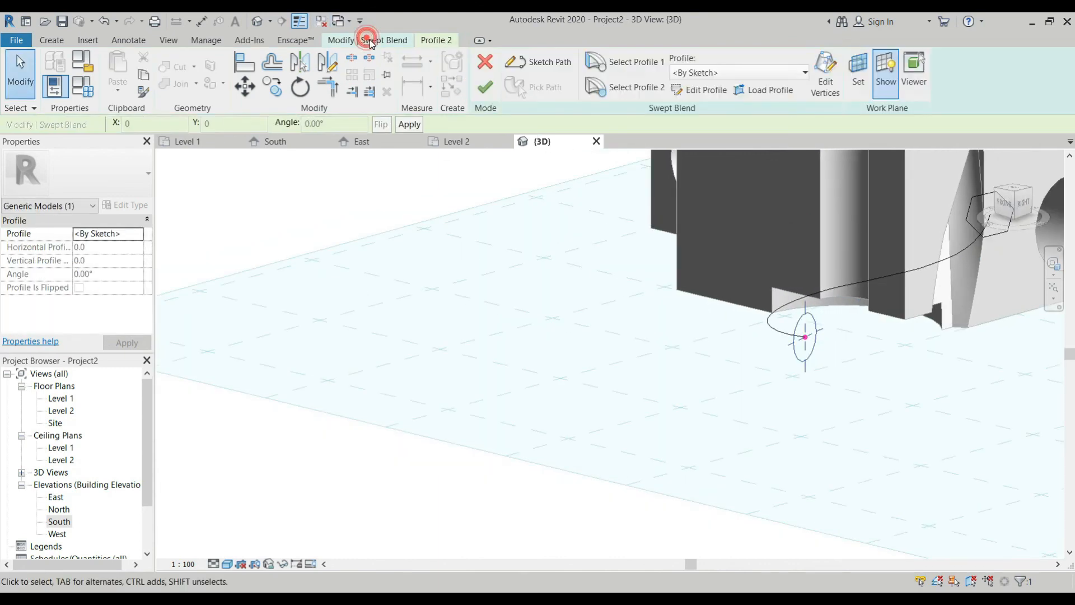
Finish the void swept blend so that it cuts the box along the S-shaped path.
{"action": "left_click", "coordinate": [485, 86]}
{"action": "middle_click_drag", "start_coordinate": [687, 278], "coordinate": [871, 424], "text": "shift"}
{"action": "scroll", "coordinate": [848, 348], "scroll_direction": "up", "scroll_amount": 3}
{"action": "key", "text": "Escape"}
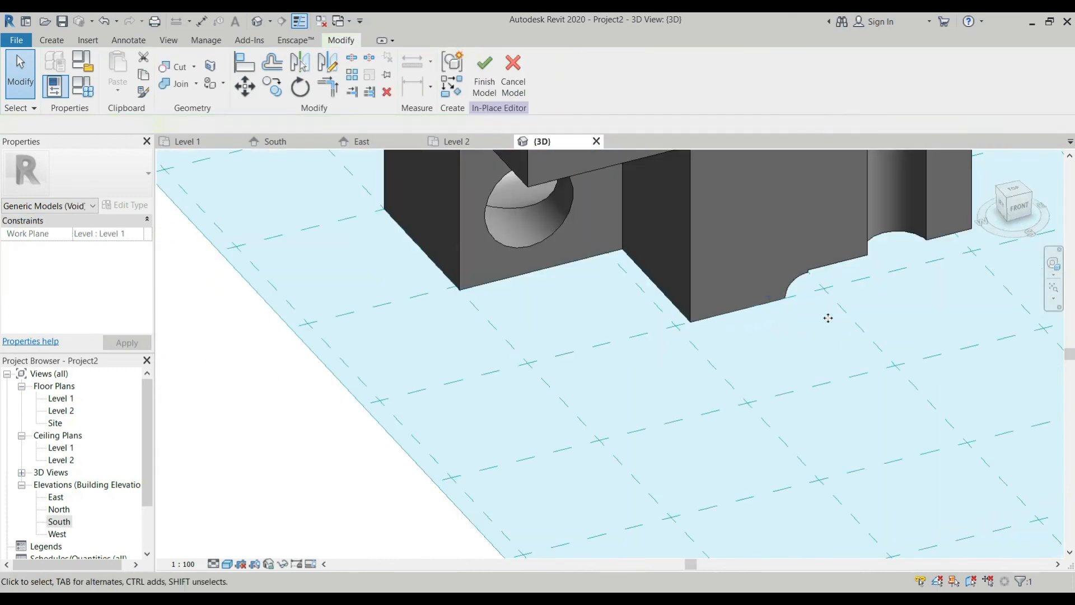
{"action": "scroll", "coordinate": [795, 316], "scroll_direction": "down", "scroll_amount": 3}
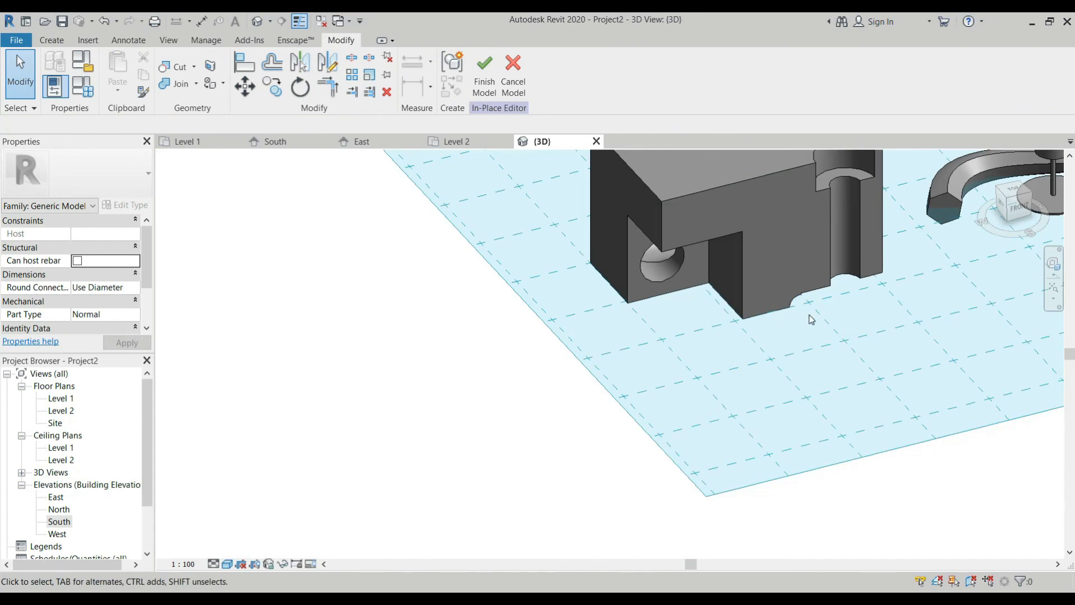
Move the void swept blend horizontally along the box's front, away from the revolved cut and toward the rectangular notch.
{"action": "left_click", "coordinate": [806, 305]}
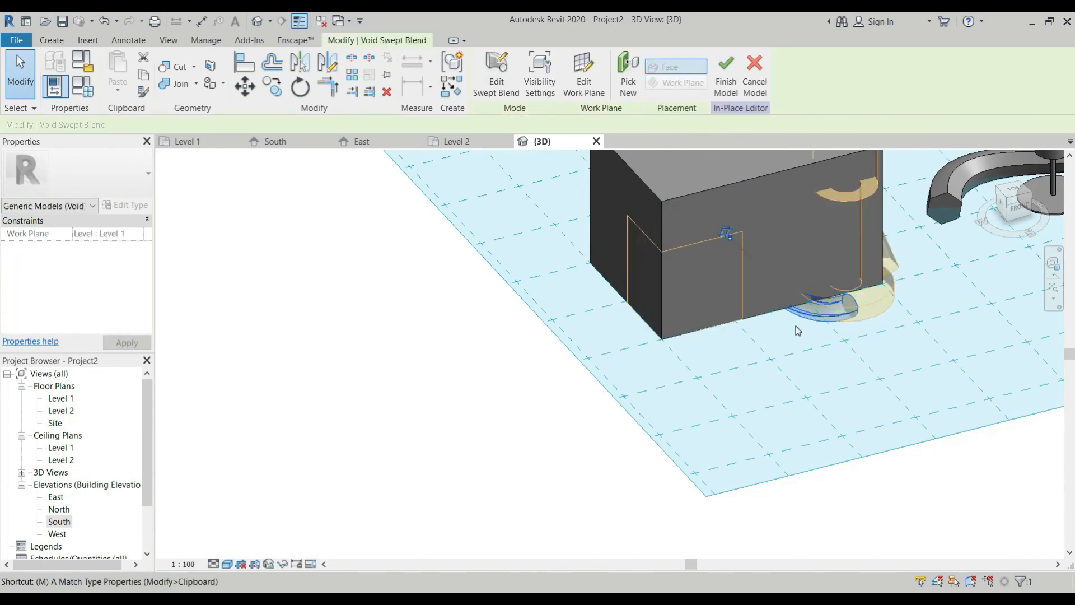
{"action": "key", "text": "m"}
{"action": "key", "text": "v"}
{"action": "left_click", "coordinate": [837, 357]}
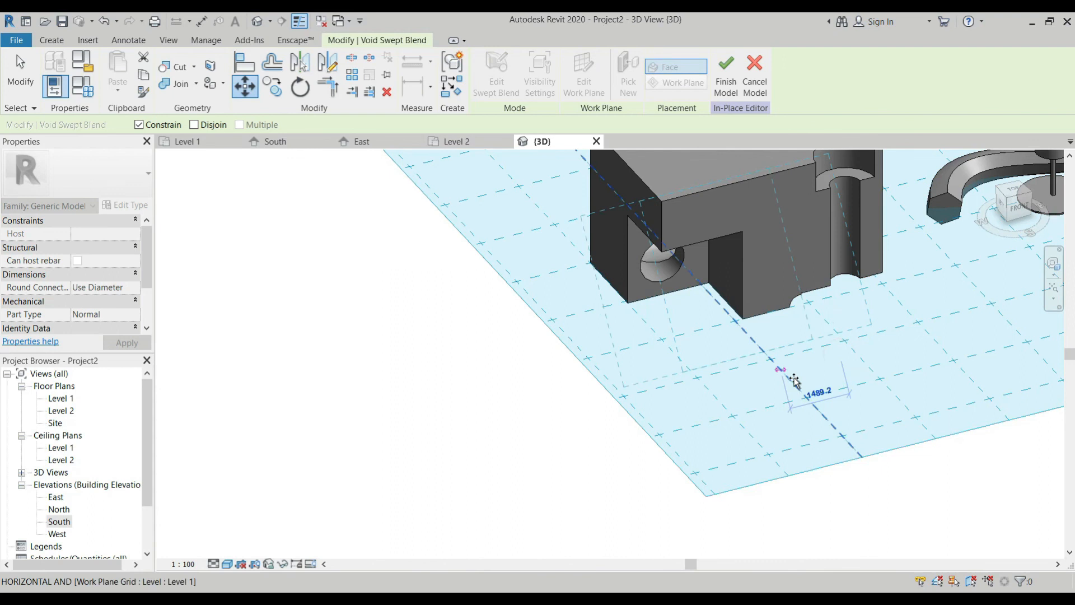
{"action": "left_click", "coordinate": [807, 377]}
{"action": "scroll", "coordinate": [839, 336], "scroll_direction": "up", "scroll_amount": 2}
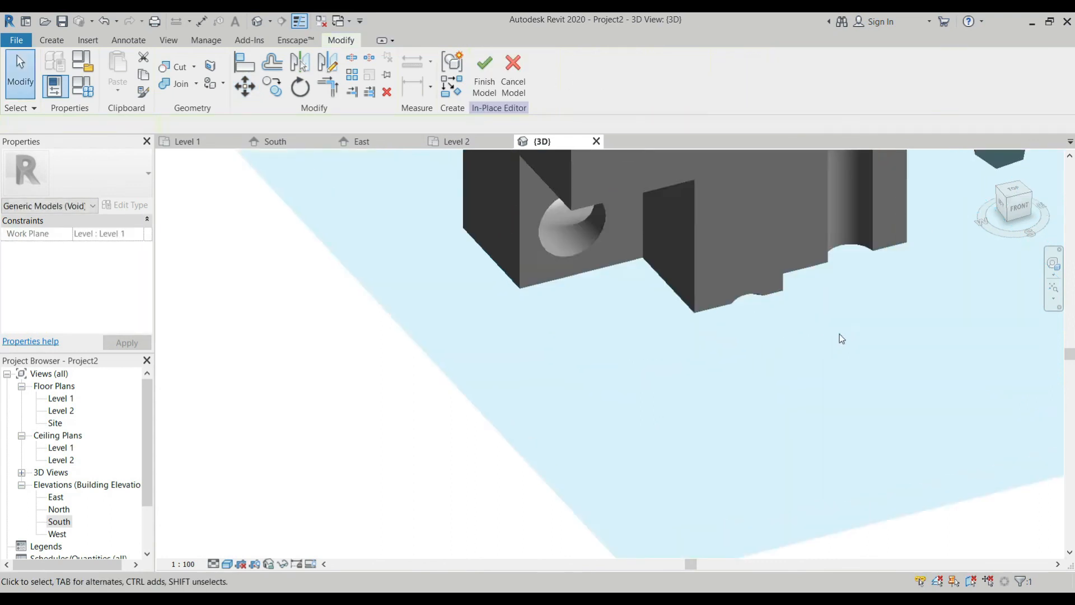
{"action": "left_click", "coordinate": [839, 333]}
In the South elevation, move the void swept blend up about 1400 mm into the box and finish the in-place model.
{"action": "scroll", "coordinate": [820, 341], "scroll_direction": "down", "scroll_amount": 3}
{"action": "middle_click_drag", "start_coordinate": [734, 369], "coordinate": [973, 345], "text": "shift"}
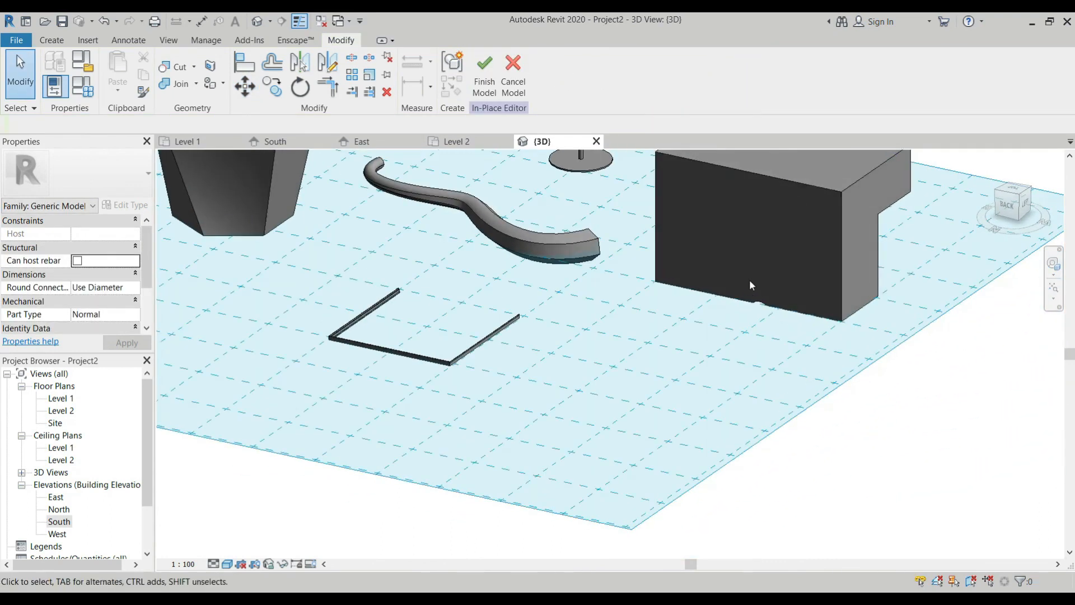
{"action": "scroll", "coordinate": [749, 281], "scroll_direction": "up", "scroll_amount": 2}
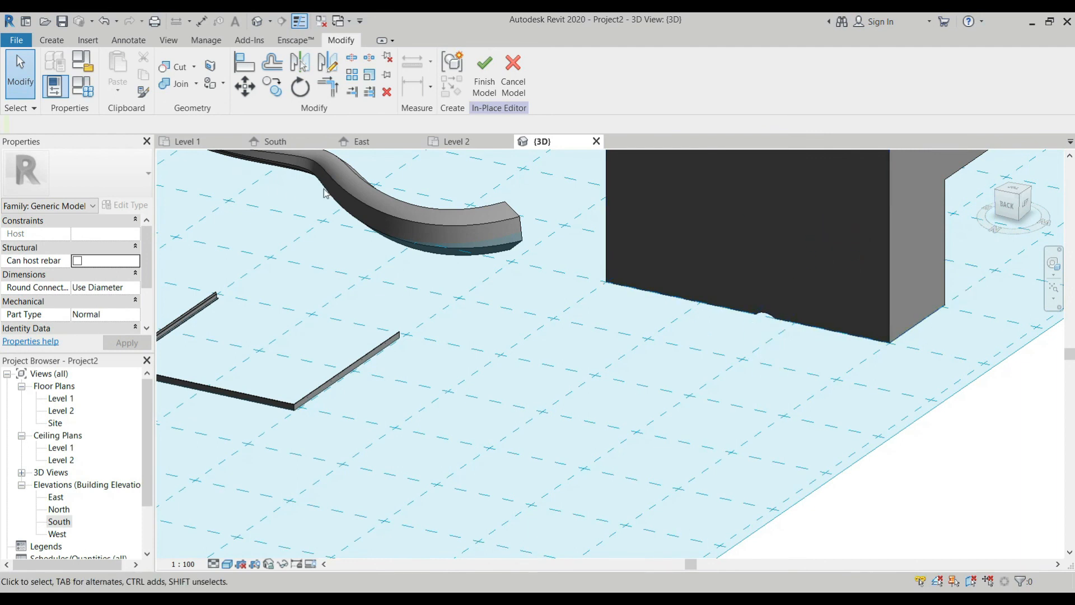
{"action": "left_click", "coordinate": [265, 142]}
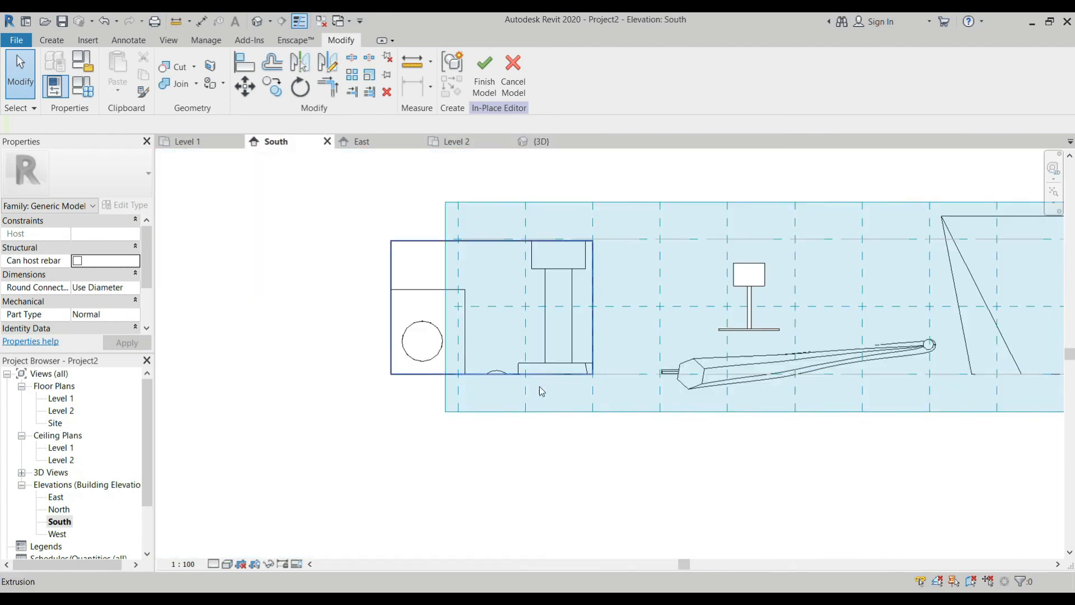
{"action": "left_click", "coordinate": [499, 376]}
{"action": "key", "text": "v"}
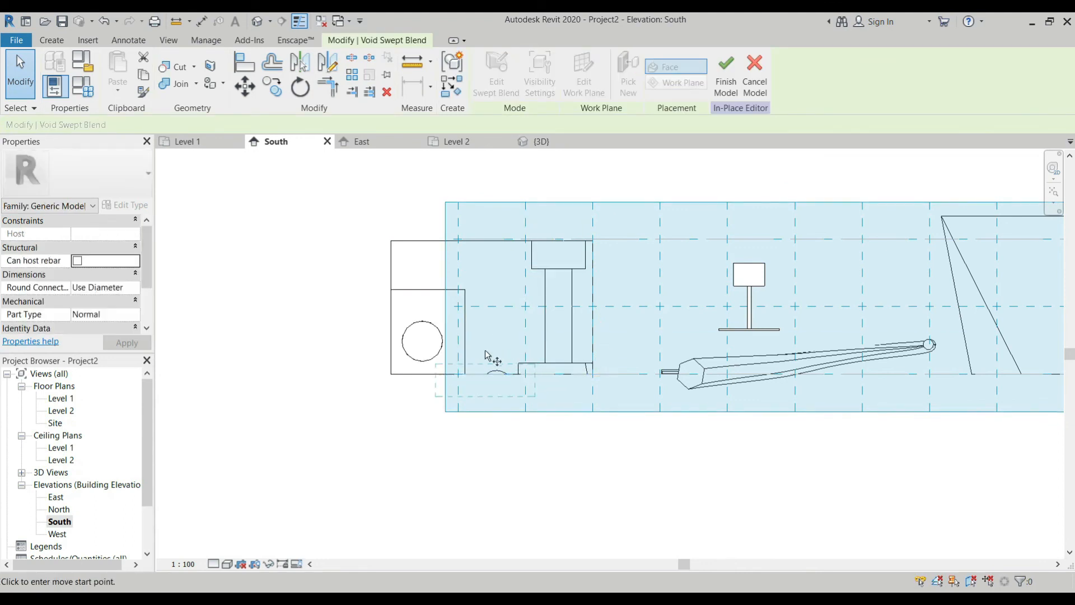
{"action": "left_click", "coordinate": [493, 373]}
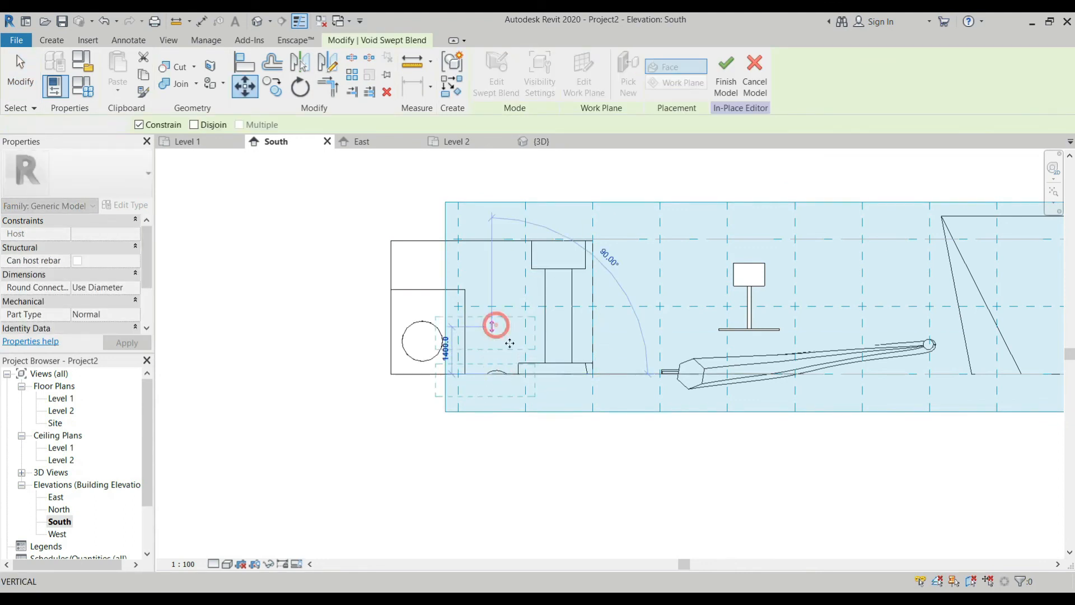
{"action": "left_click", "coordinate": [509, 343]}
{"action": "left_click", "coordinate": [722, 73]}
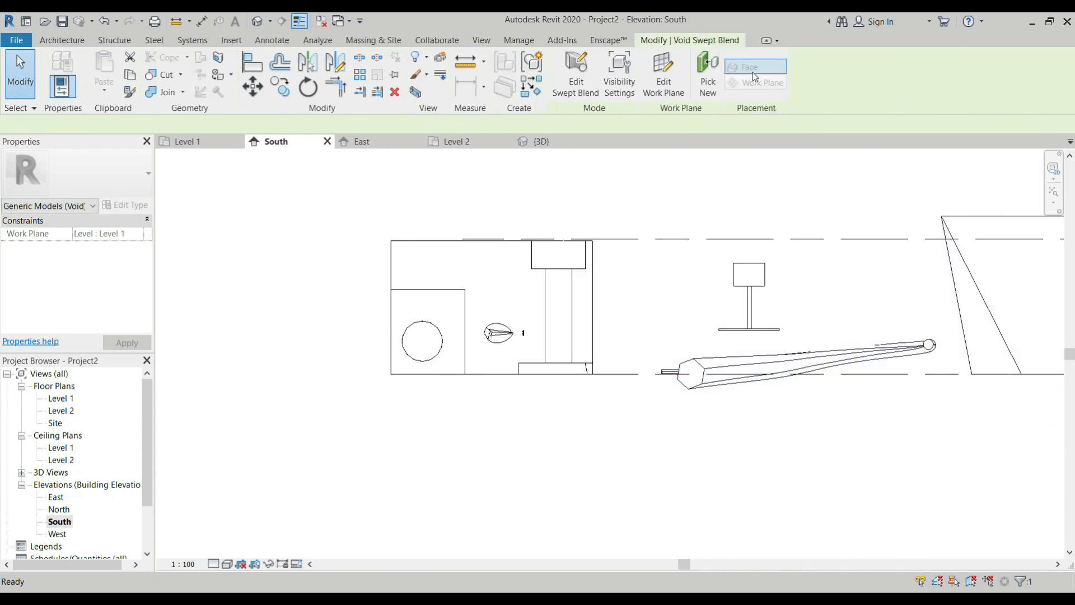
{"action": "left_click", "coordinate": [62, 41]}
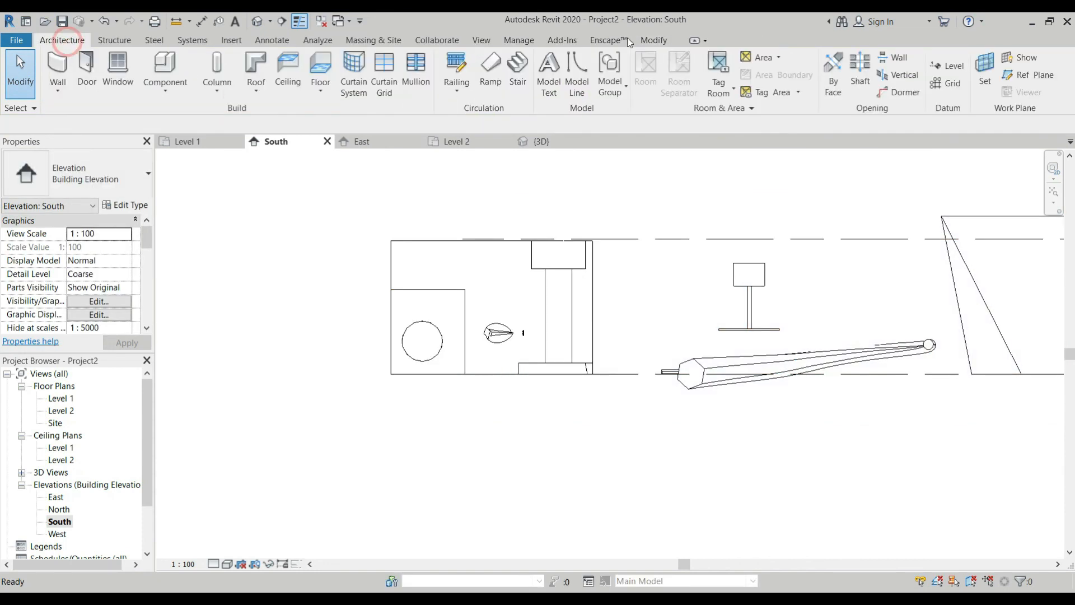
Examine the void cuts in the box and the neighbouring solid forms in the 3D view.
{"action": "scroll", "coordinate": [560, 266], "scroll_direction": "down", "scroll_amount": 2}
{"action": "scroll", "coordinate": [583, 207], "scroll_direction": "down", "scroll_amount": 2}
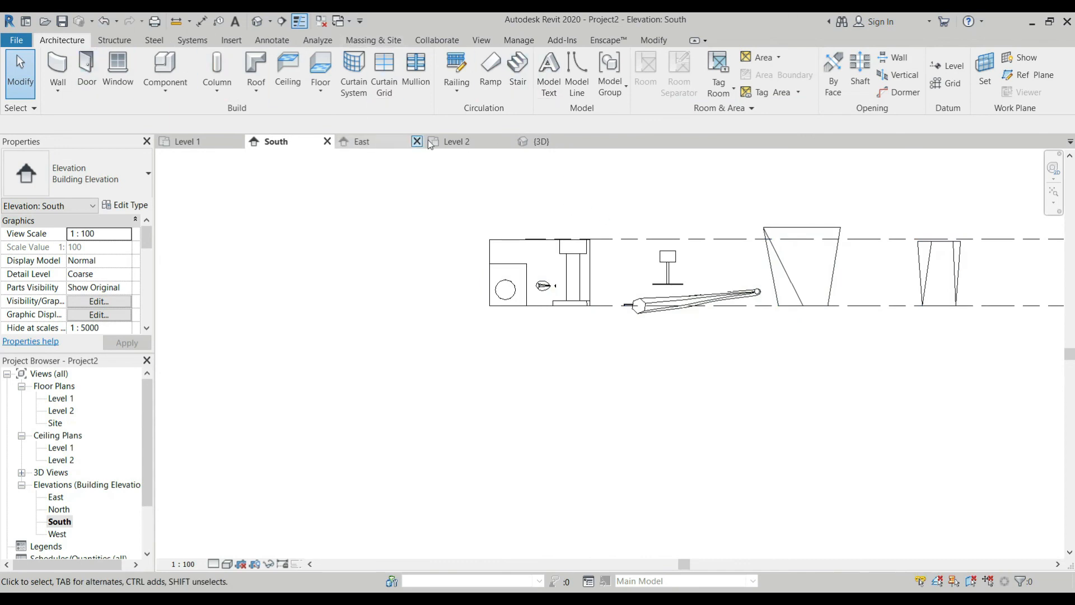
{"action": "left_click", "coordinate": [552, 142]}
{"action": "scroll", "coordinate": [549, 263], "scroll_direction": "down", "scroll_amount": 3}
{"action": "middle_click_drag", "start_coordinate": [614, 245], "coordinate": [331, 280], "text": "shift"}
{"action": "scroll", "coordinate": [585, 210], "scroll_direction": "up", "scroll_amount": 4}
{"action": "scroll", "coordinate": [547, 186], "scroll_direction": "up", "scroll_amount": 2}
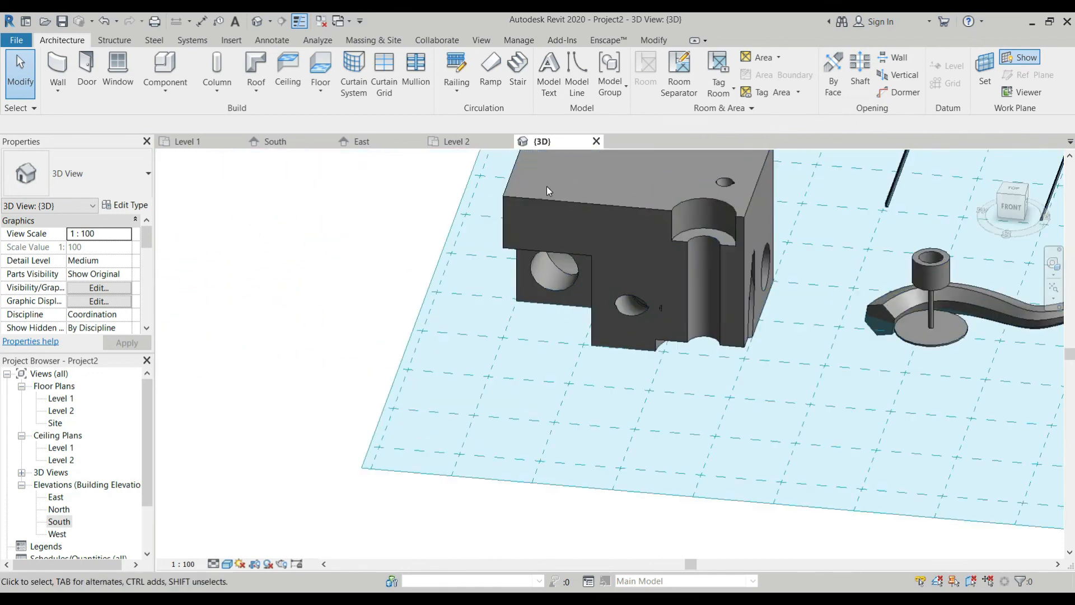
{"action": "scroll", "coordinate": [485, 216], "scroll_direction": "down", "scroll_amount": 3}
{"action": "scroll", "coordinate": [573, 177], "scroll_direction": "up", "scroll_amount": 3}
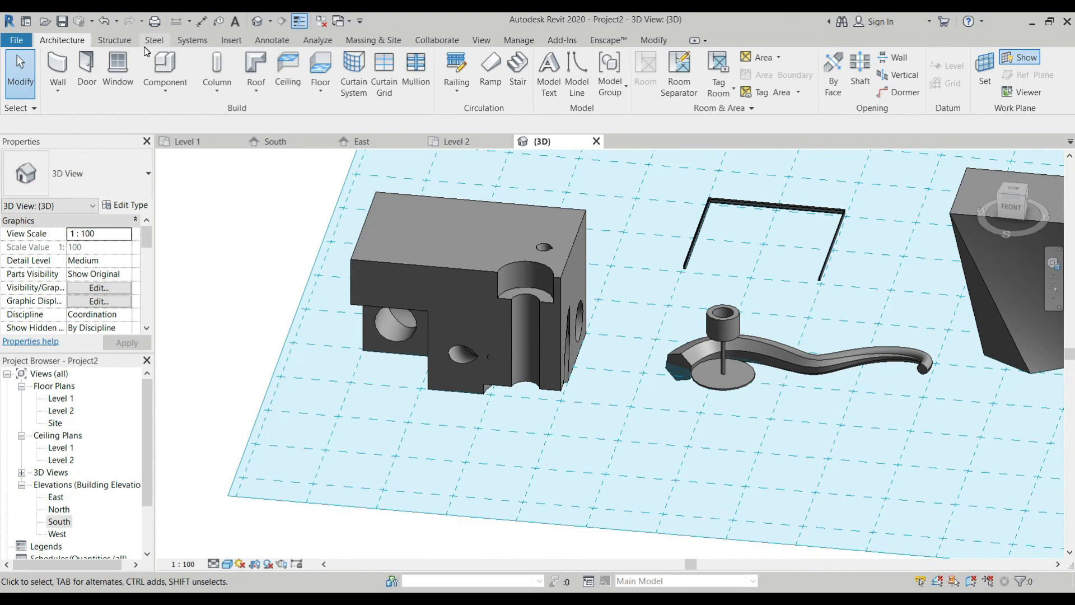
{"action": "scroll", "coordinate": [449, 225], "scroll_direction": "down", "scroll_amount": 3}
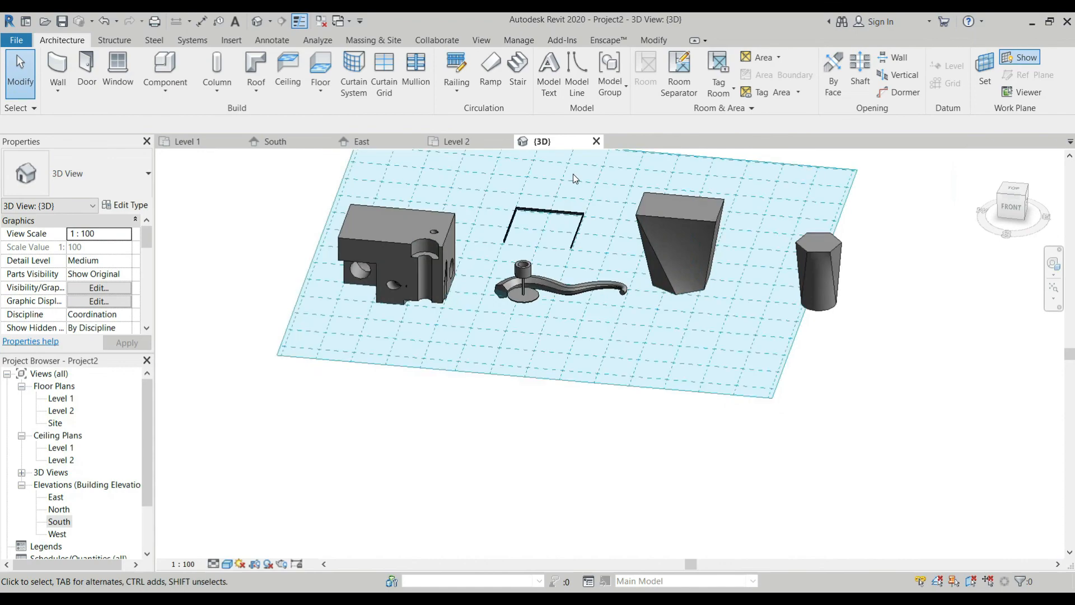
{"action": "scroll", "coordinate": [573, 175], "scroll_direction": "up", "scroll_amount": 1}
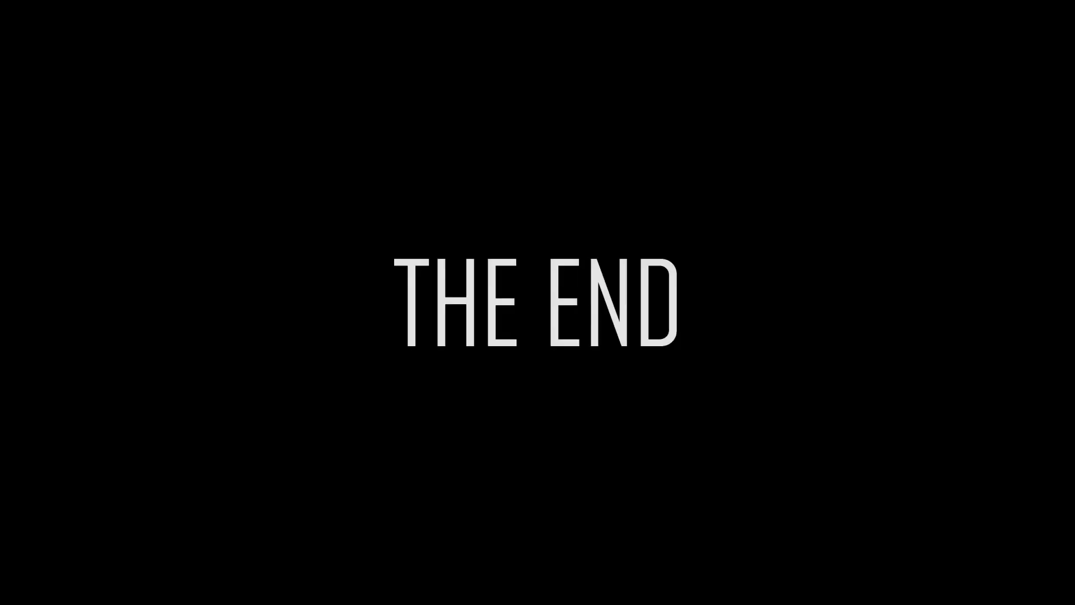